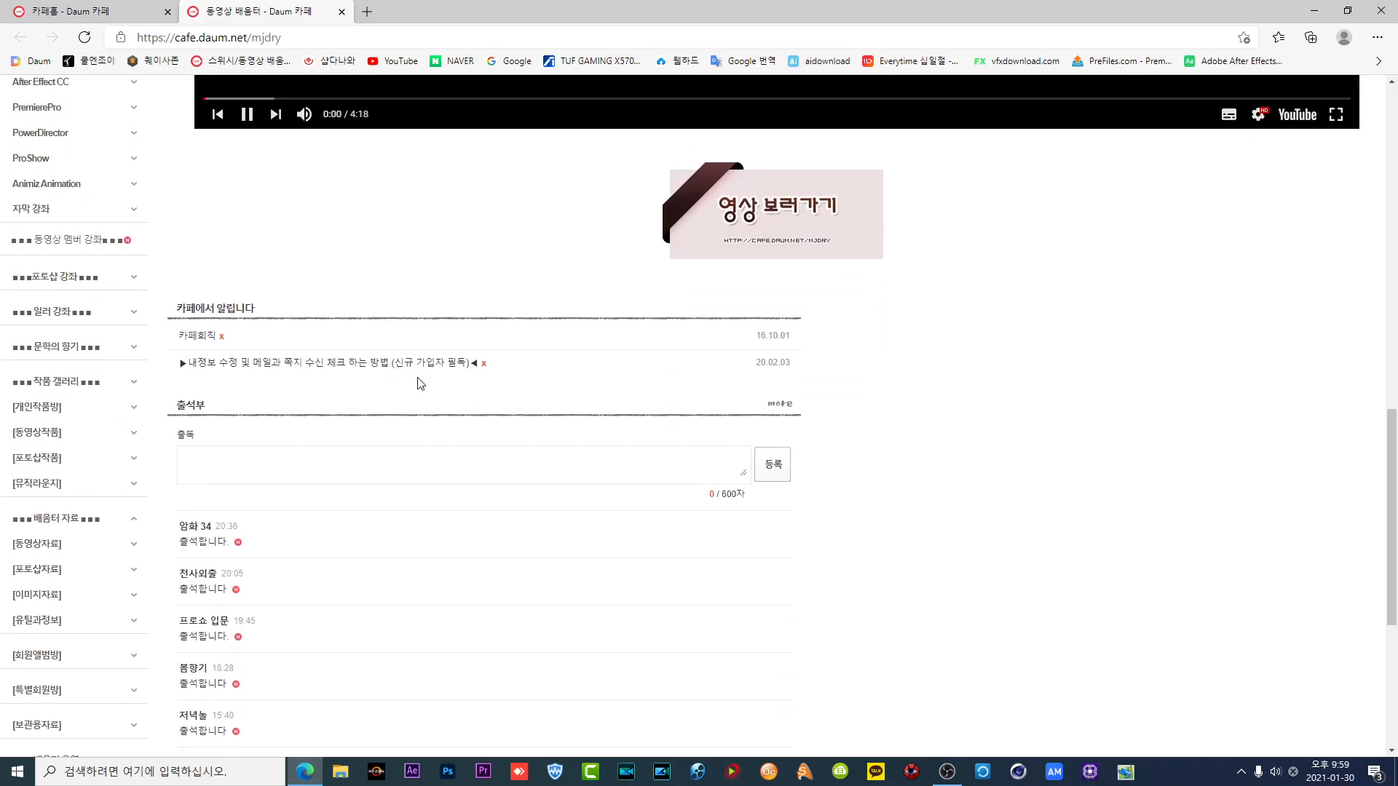
- Open the café's latest posts list and open the After Effect Graph Editor lesson post
scroll(343, 405, up, 7)
scroll(140, 406, up, 4)
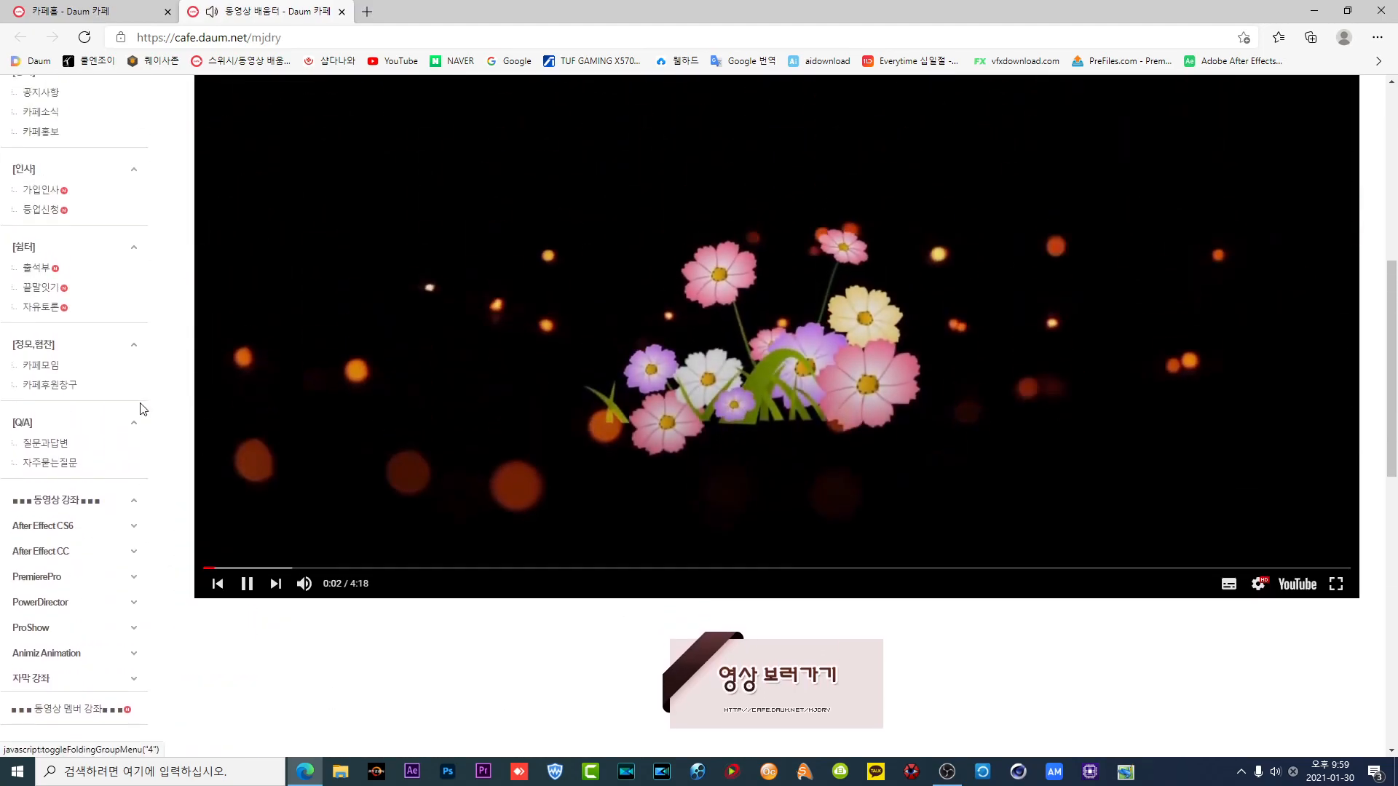
click(33, 177)
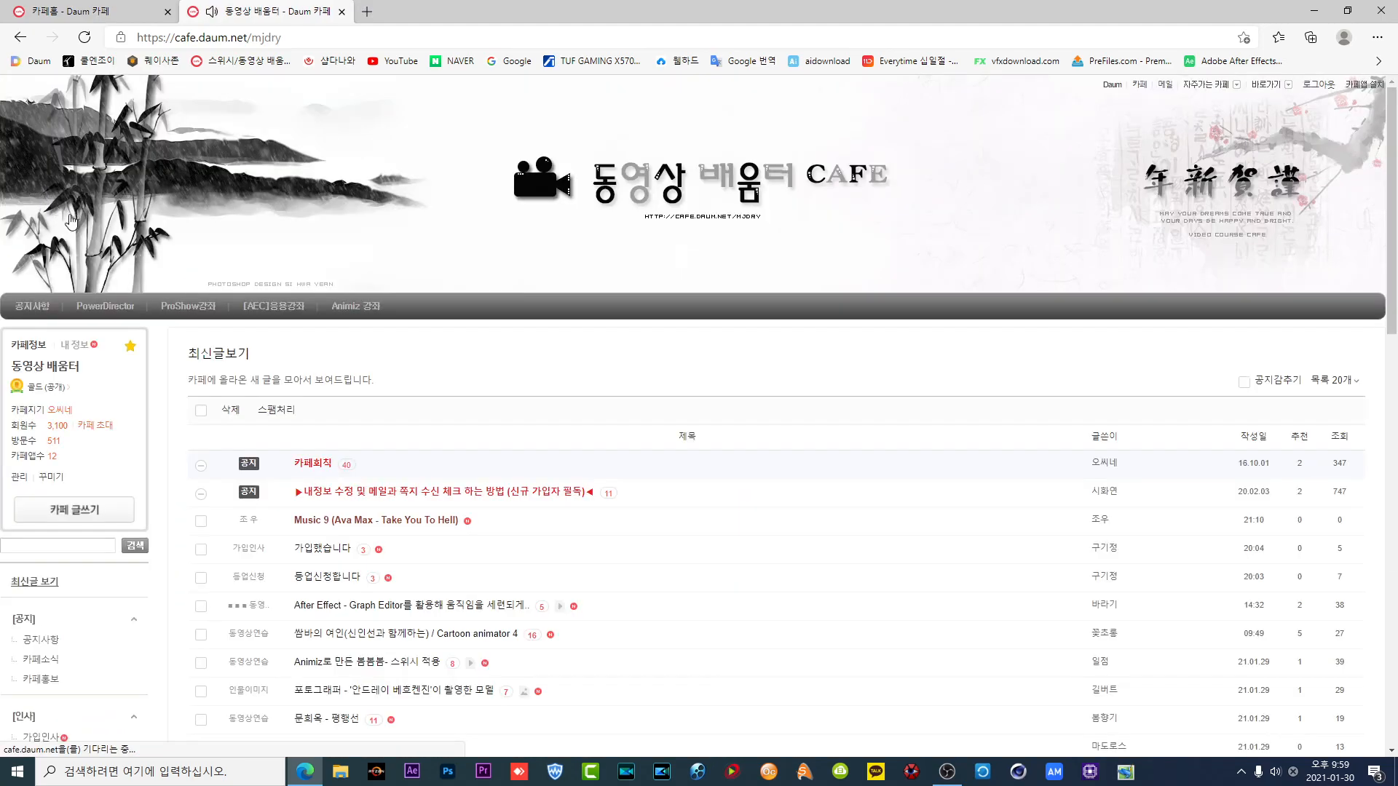
scroll(364, 397, down, 3)
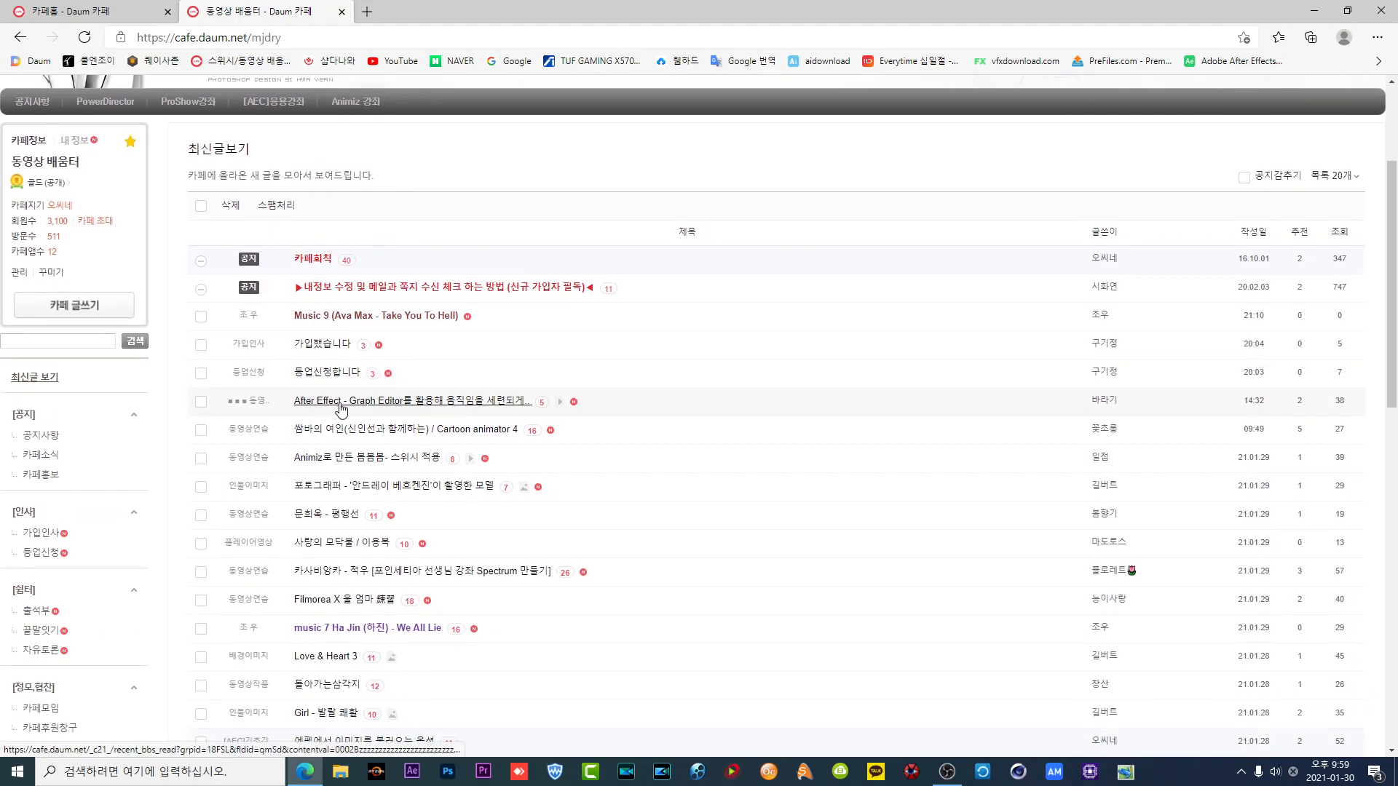
click(447, 408)
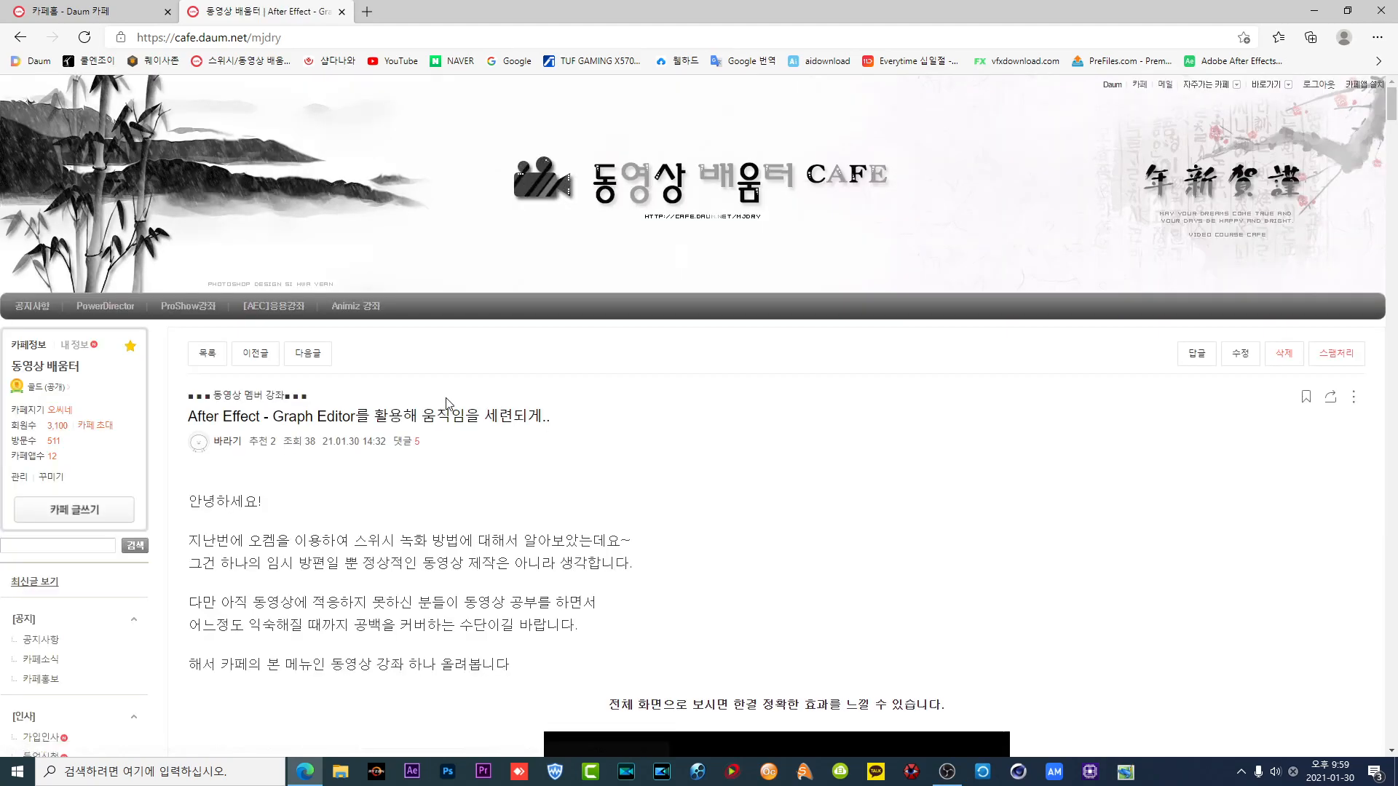
- Read the lesson's introduction, its motion comparison videos and the composition and text setup section
scroll(459, 400, down, 5)
scroll(364, 260, down, 10)
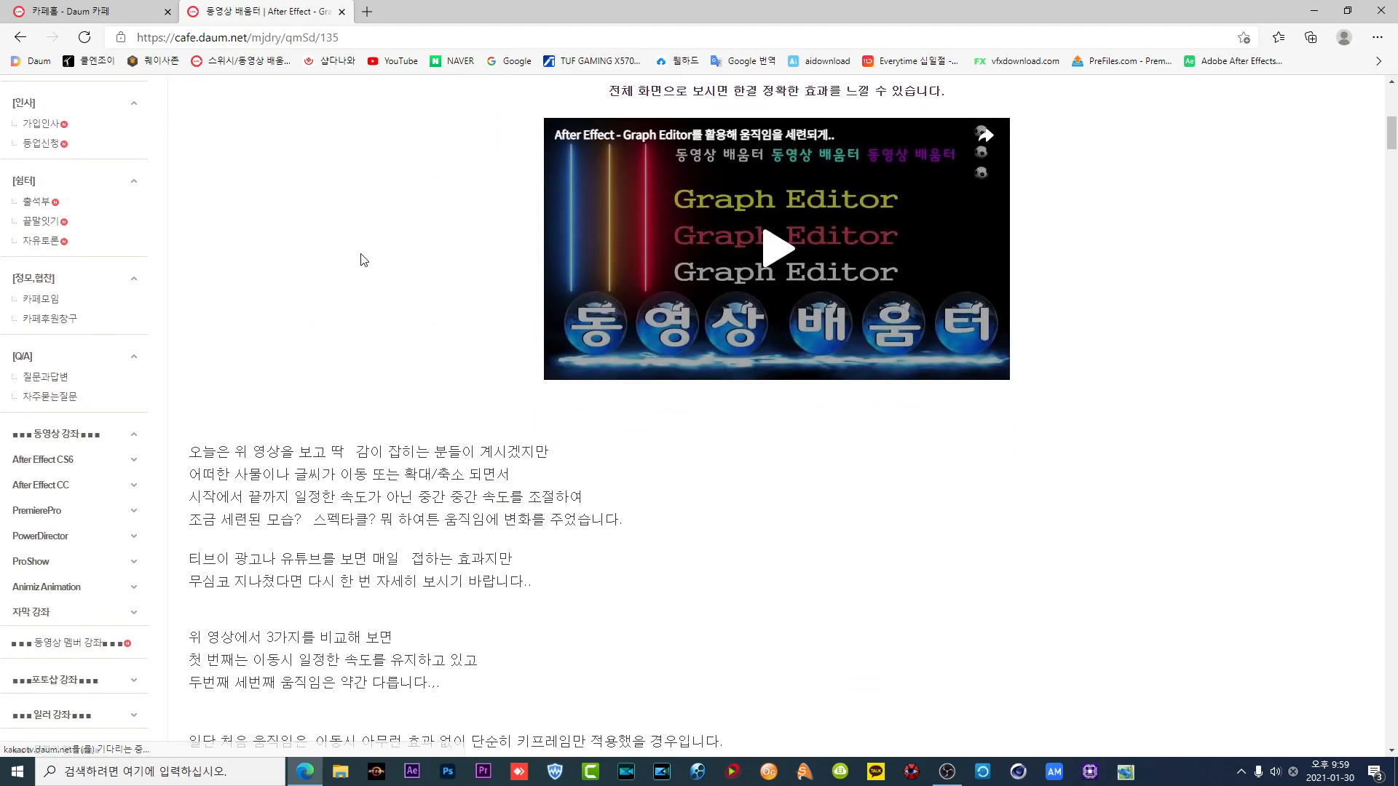
scroll(367, 258, down, 7)
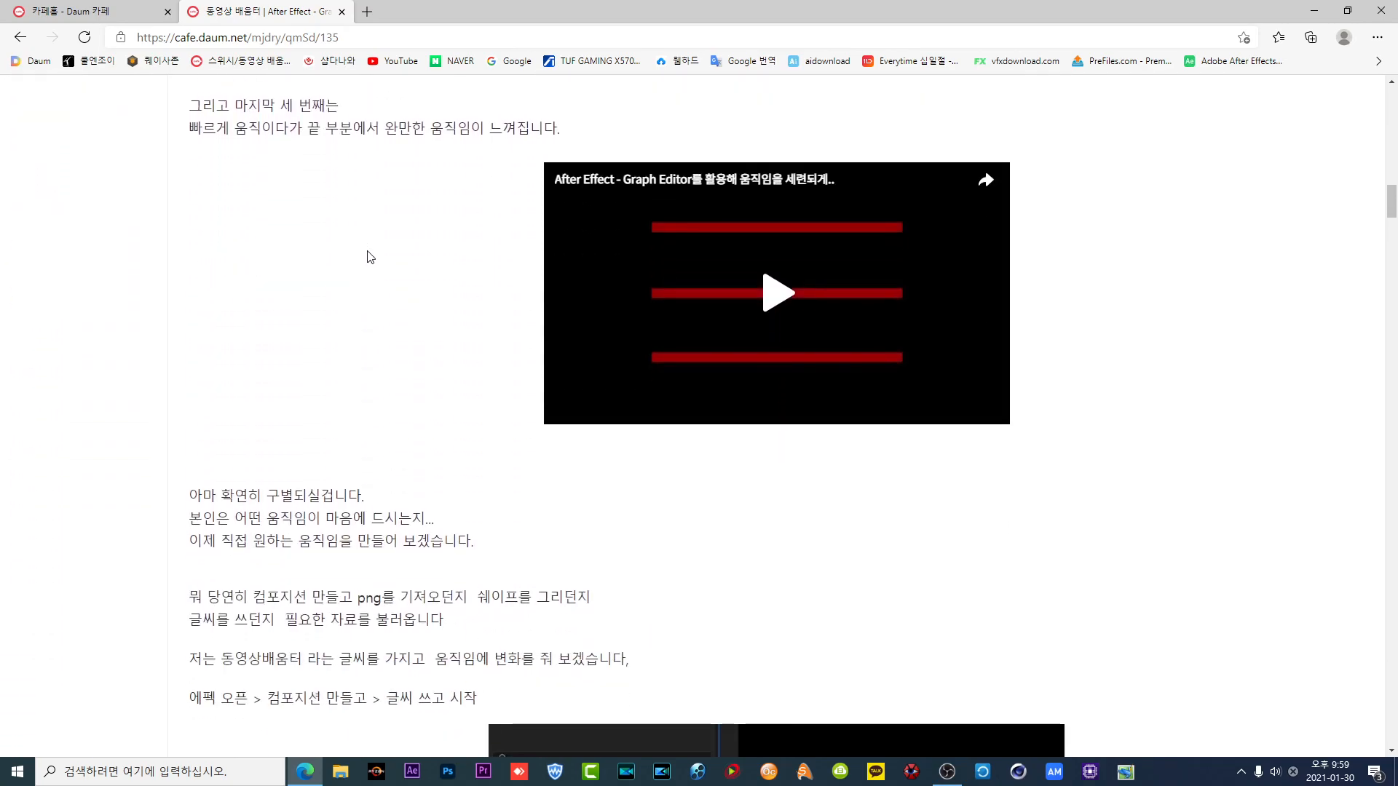
scroll(370, 270, down, 1)
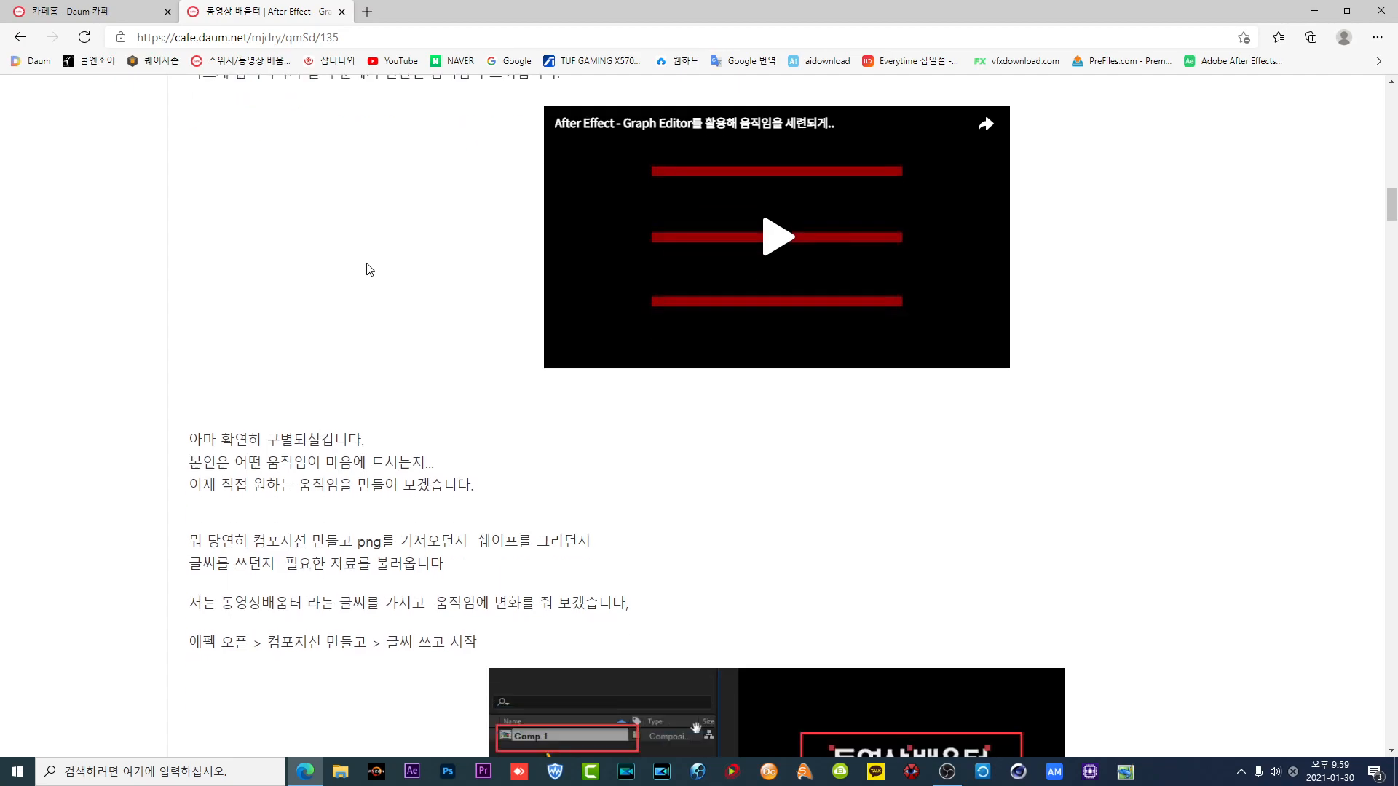
scroll(370, 270, down, 3)
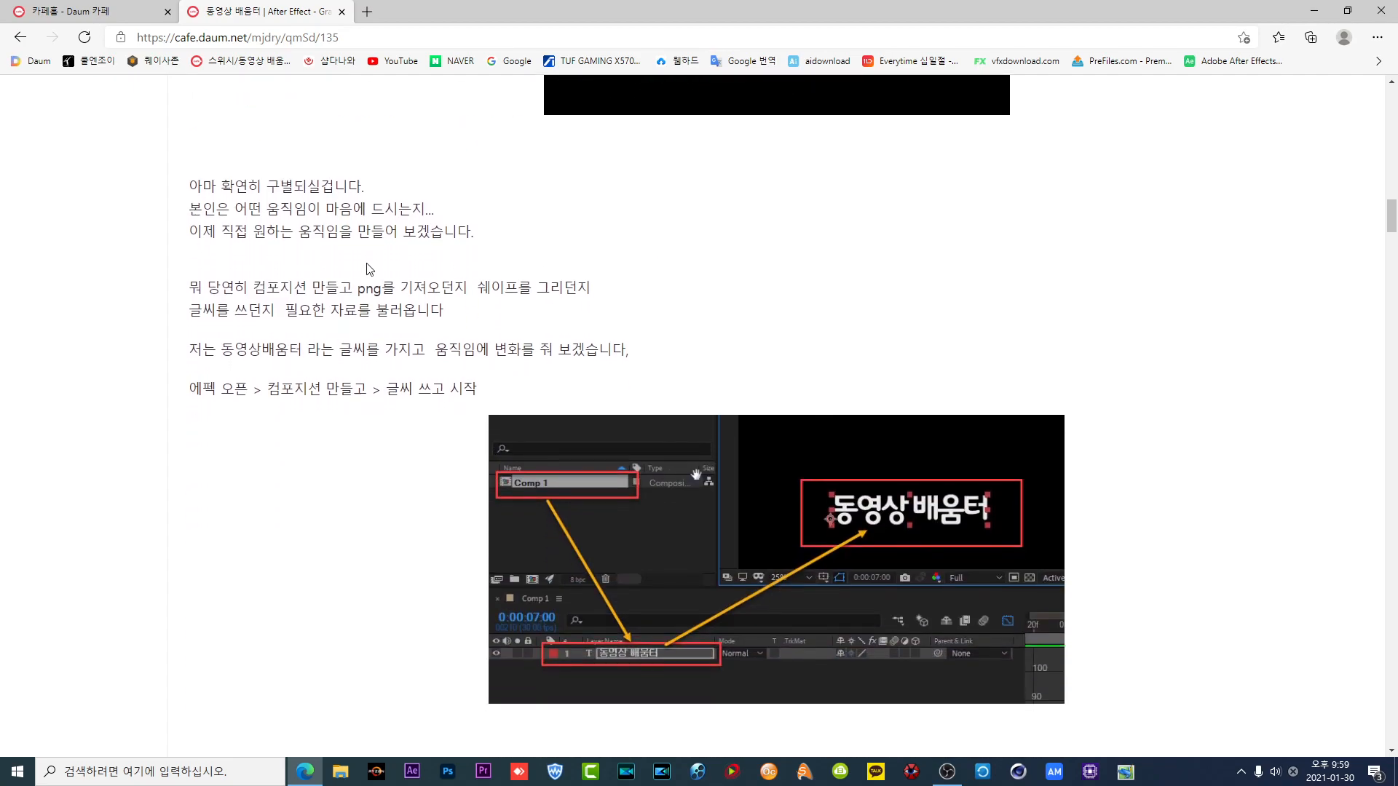
scroll(378, 236, down, 2)
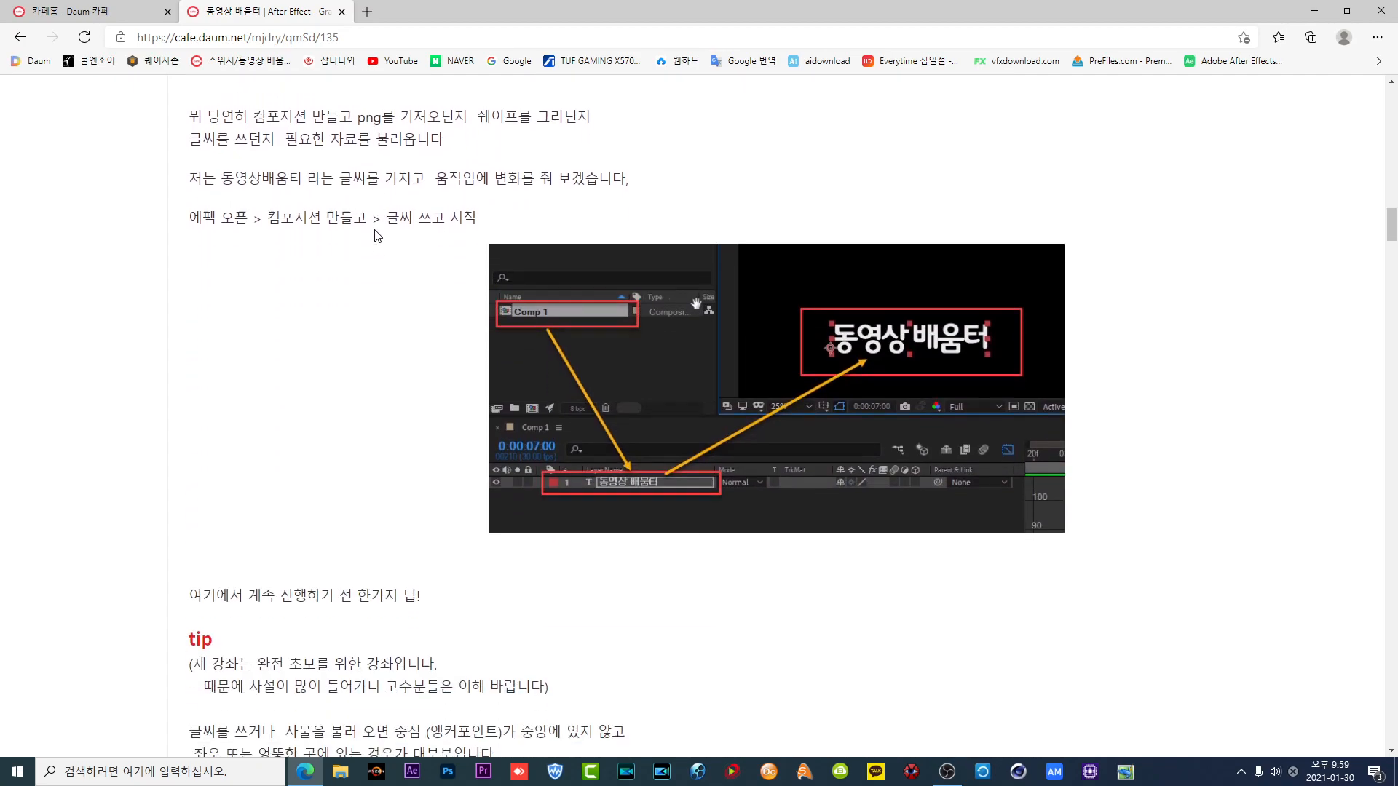
scroll(378, 235, down, 5)
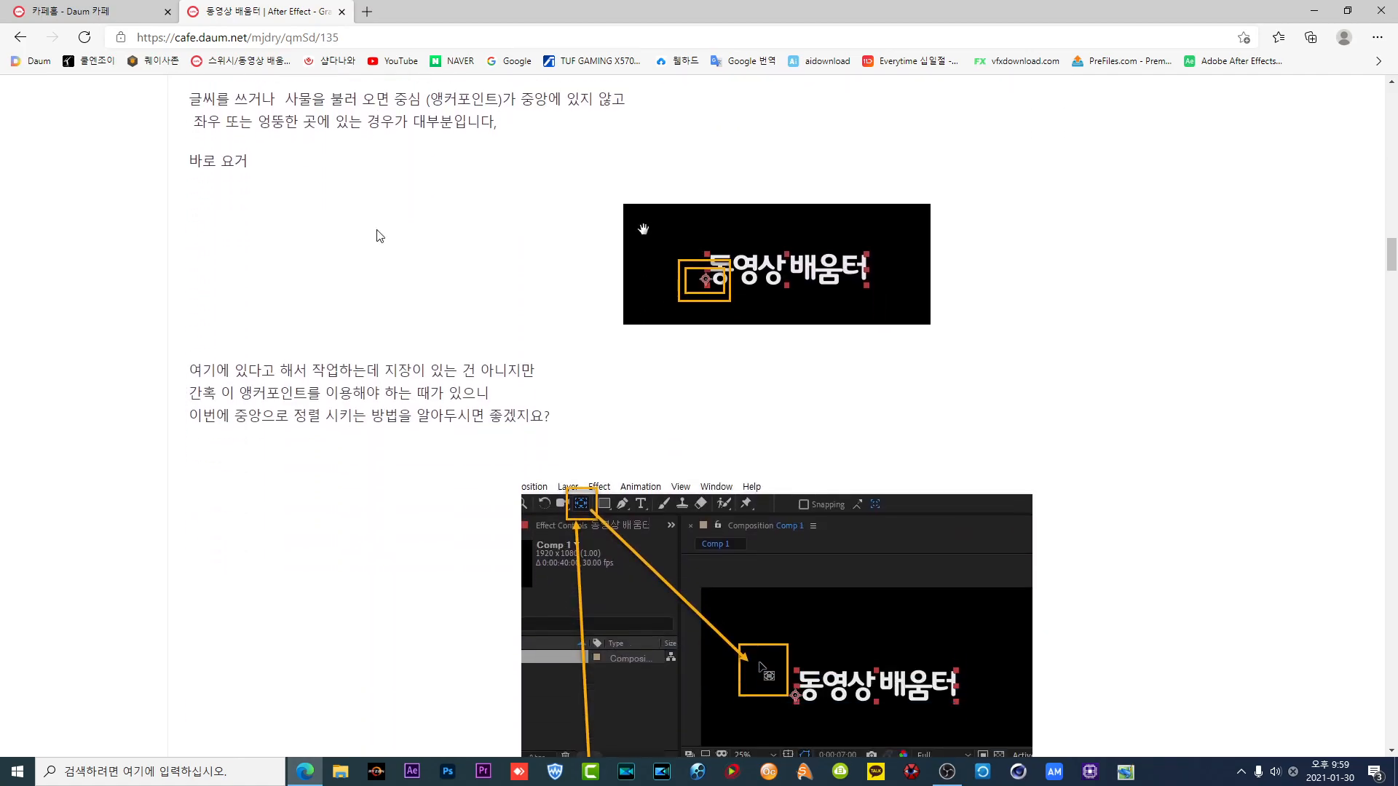
- Examine the tip on centring the anchor point and the recommended Anchor Point plugin, highlighting the note about installing it
scroll(378, 236, up, 1)
drag(400, 189, 548, 190)
scroll(509, 209, down, 5)
scroll(489, 213, down, 4)
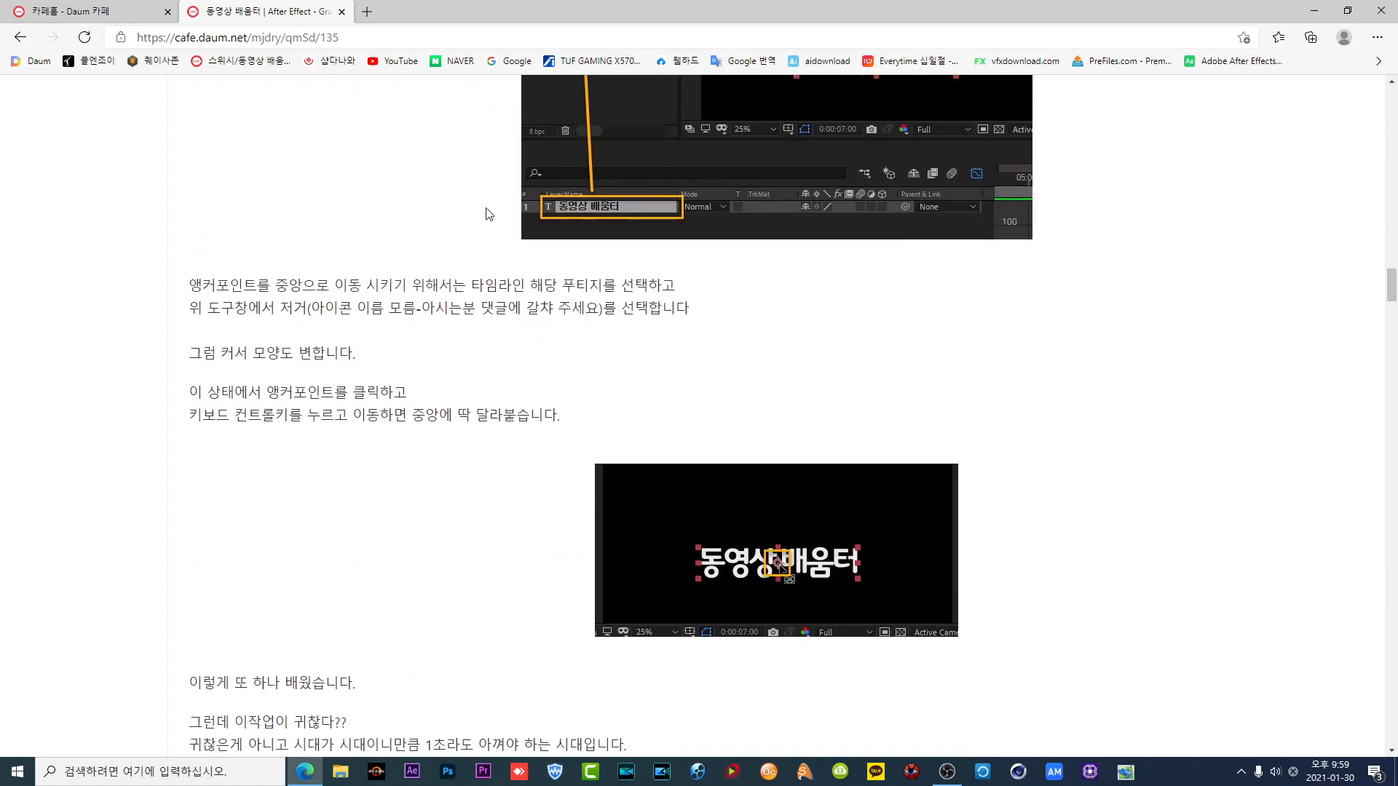
scroll(491, 295, down, 5)
scroll(491, 291, down, 4)
drag(189, 173, 549, 173)
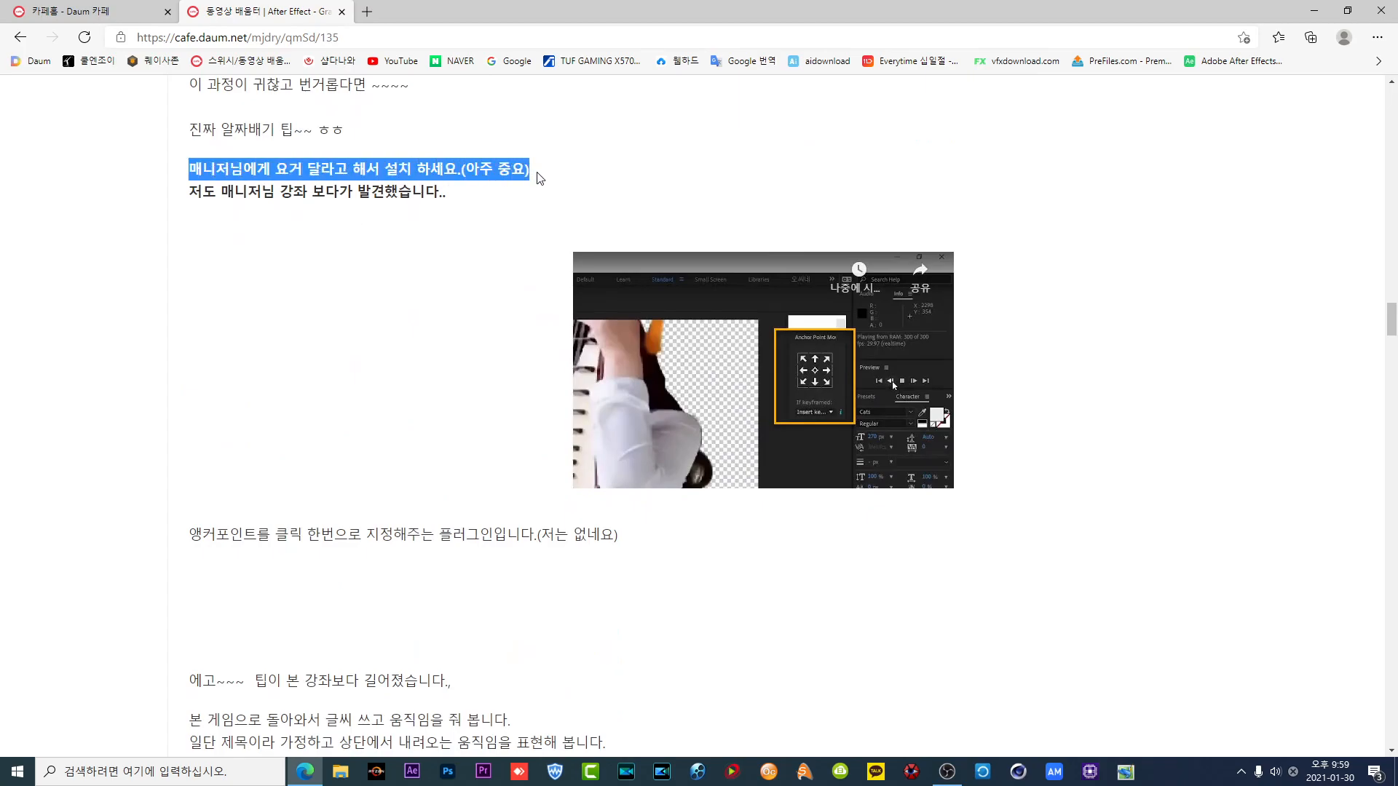
click(488, 195)
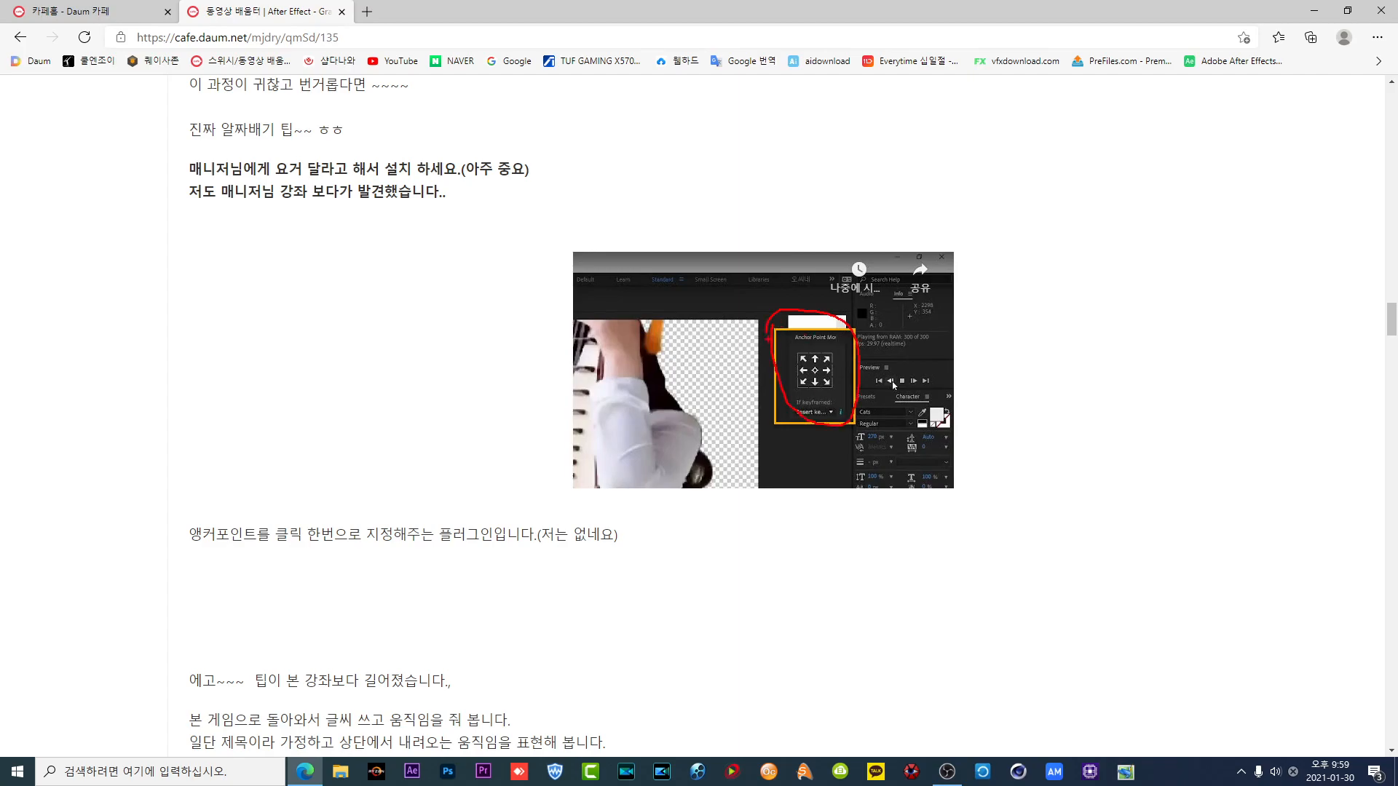
- Review the position keyframe and speed graph instructions through the part on widening the graph with the bar above the timeline
scroll(470, 357, down, 3)
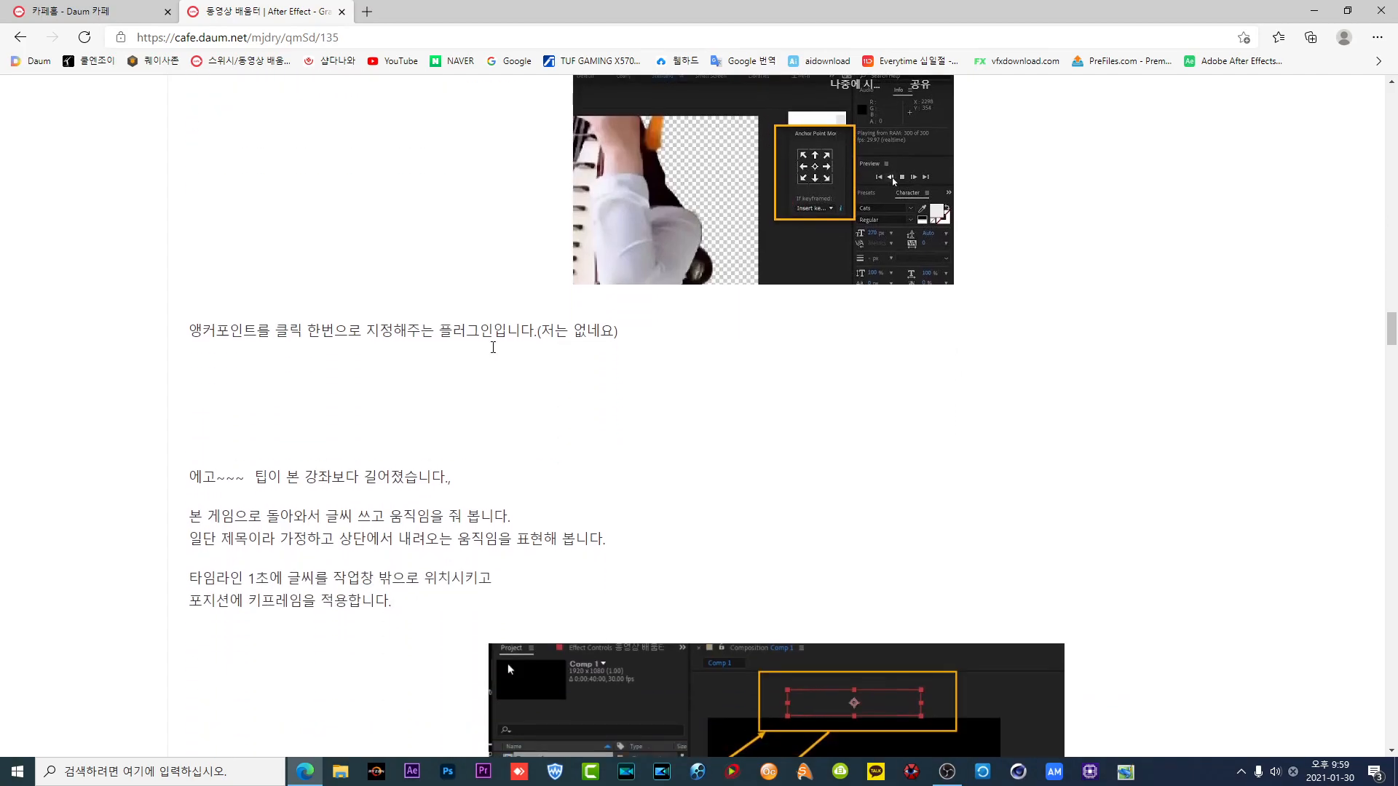
scroll(494, 354, down, 7)
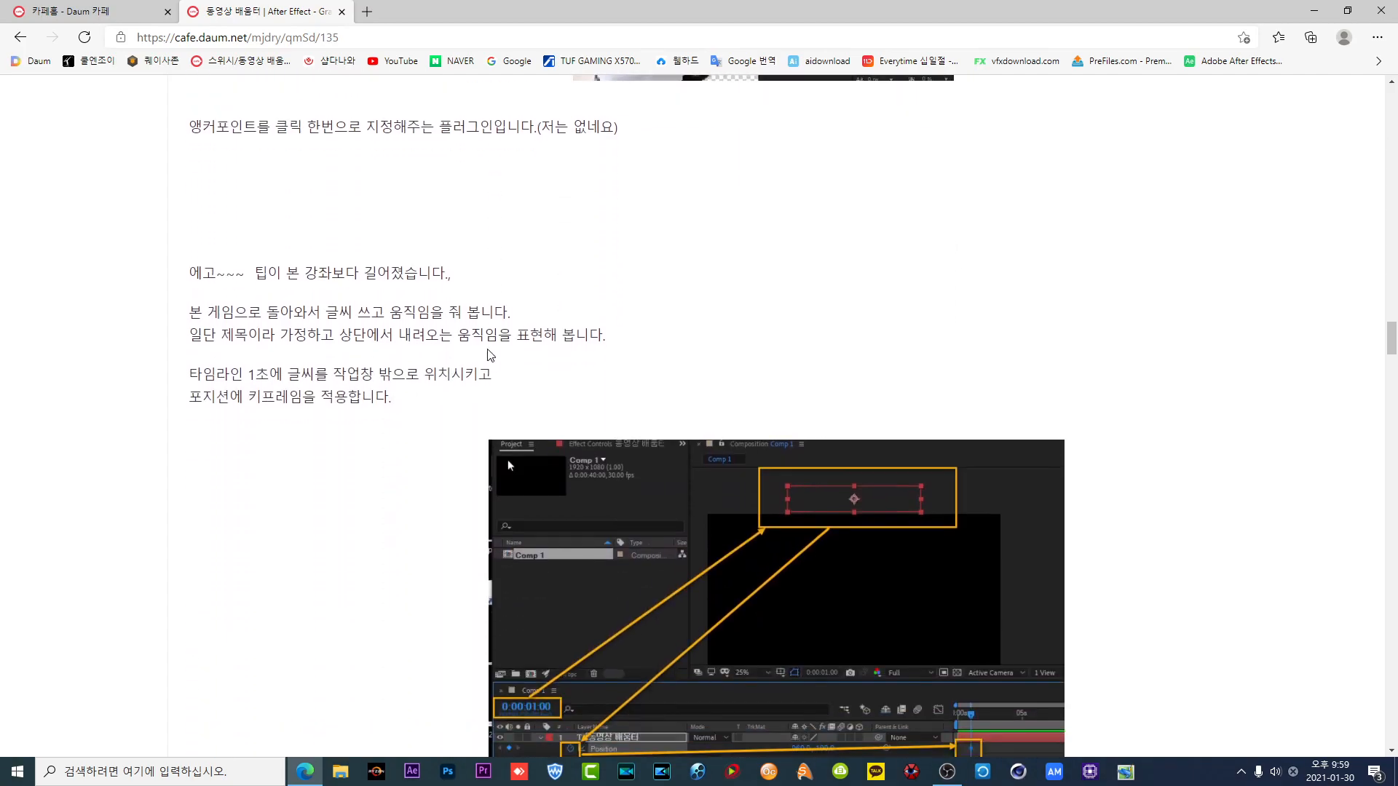
scroll(488, 355, down, 10)
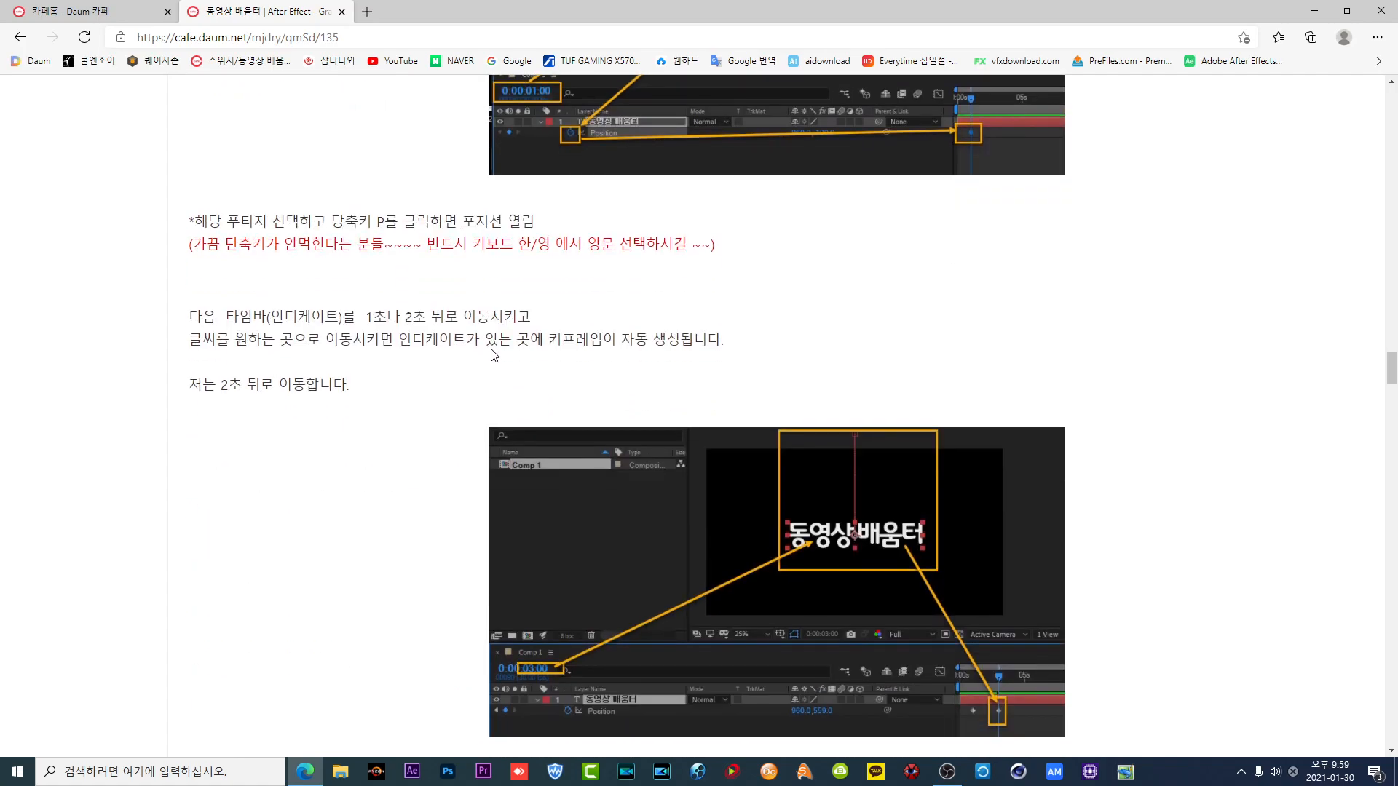
scroll(493, 356, down, 10)
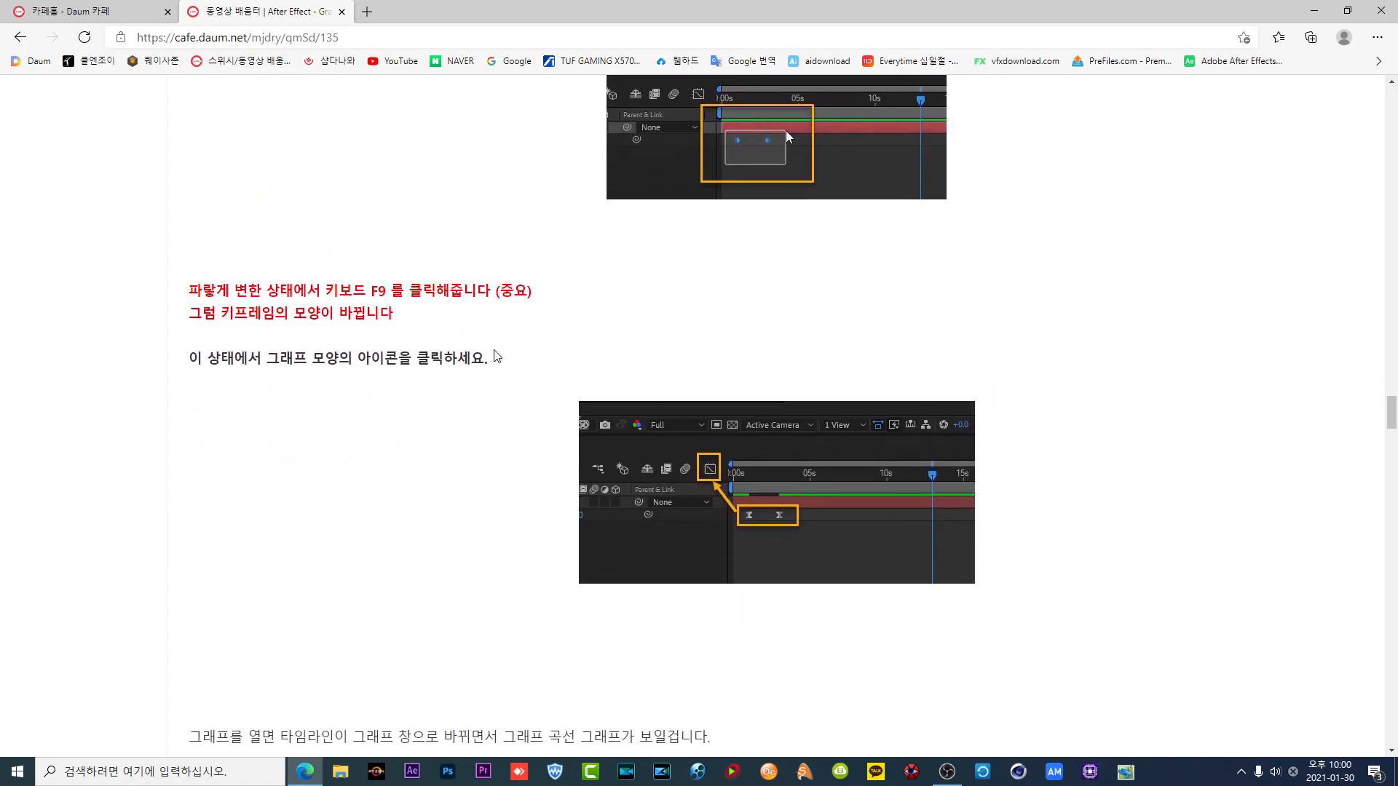
scroll(494, 359, down, 9)
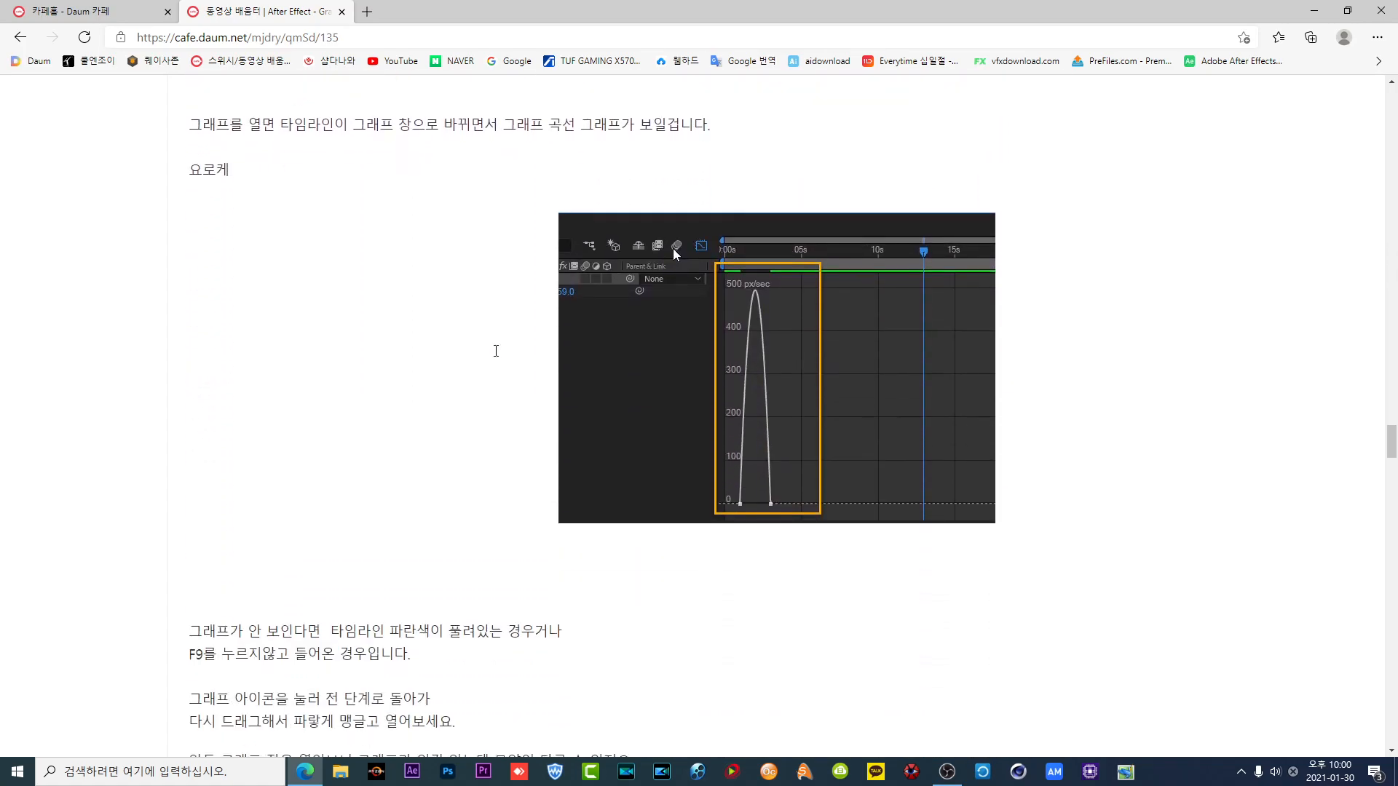
scroll(495, 357, down, 12)
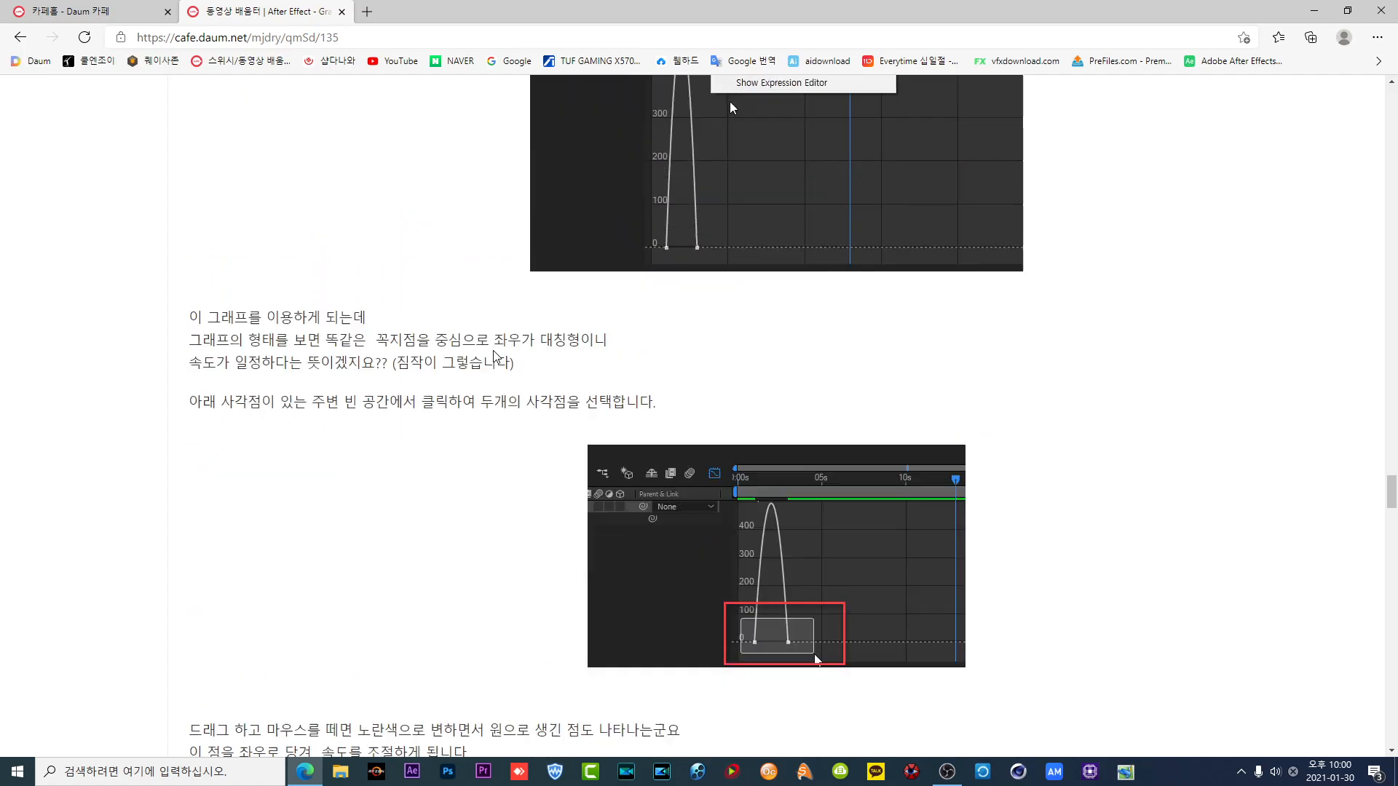
scroll(460, 306, down, 10)
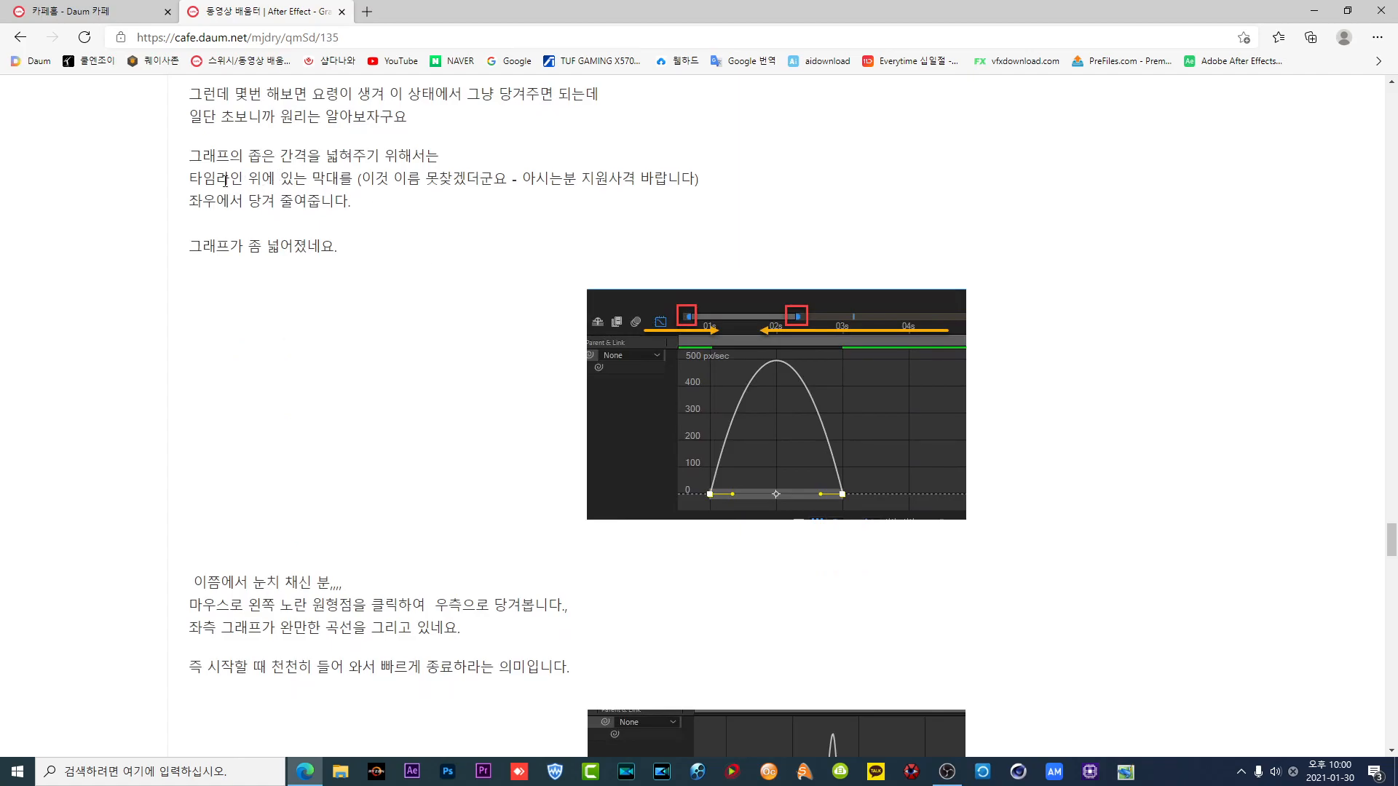
drag(191, 177, 403, 183)
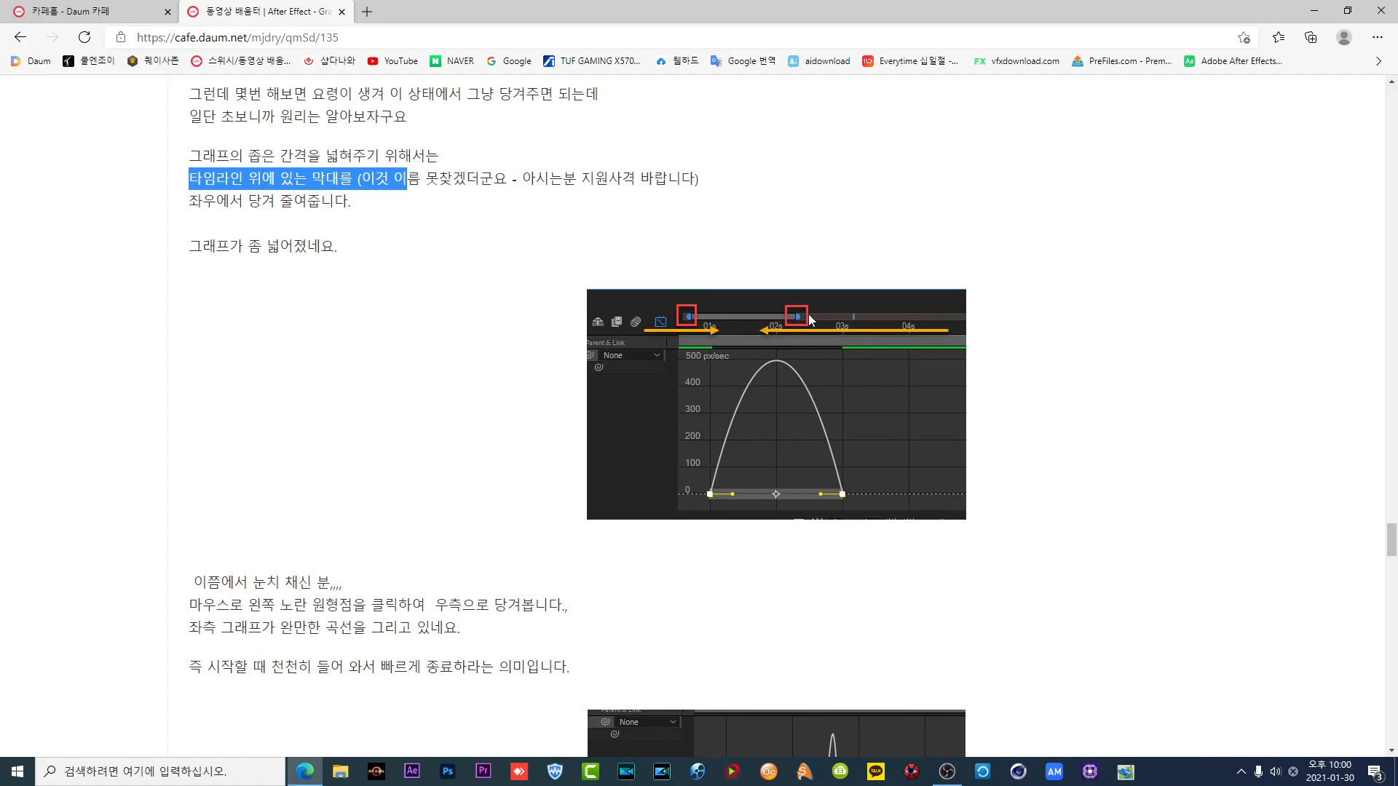
click(468, 268)
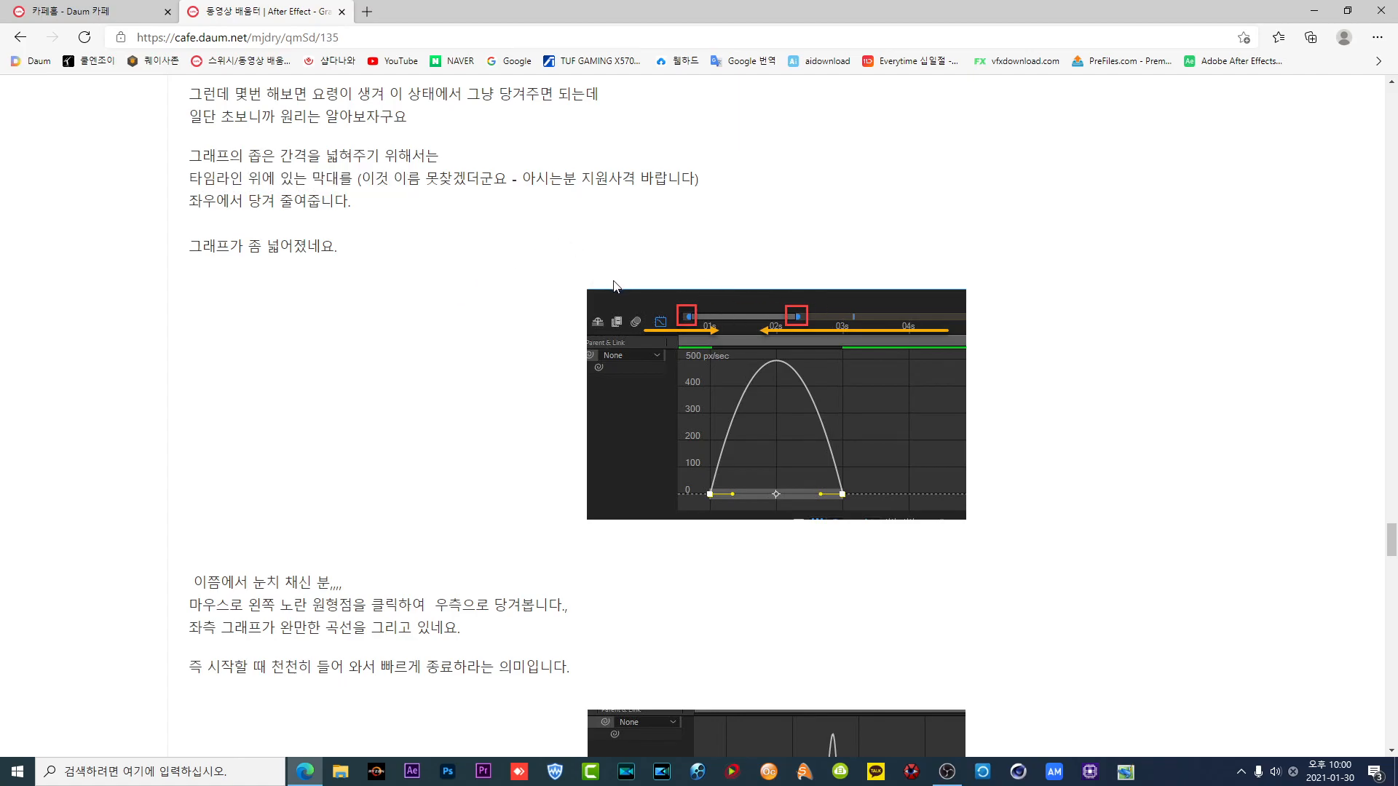
click(1314, 12)
click(28, 540)
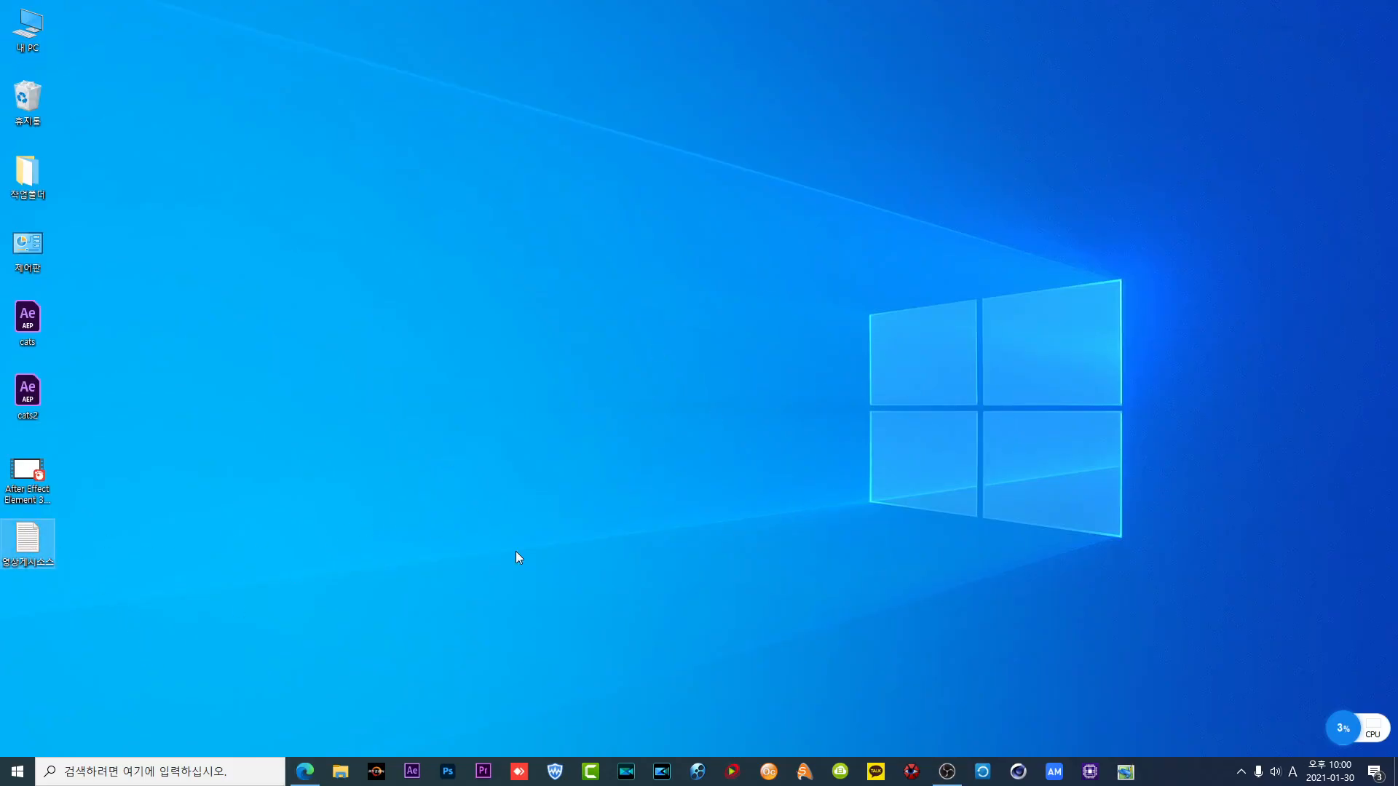
double_click(28, 541)
scroll(934, 453, down, 1)
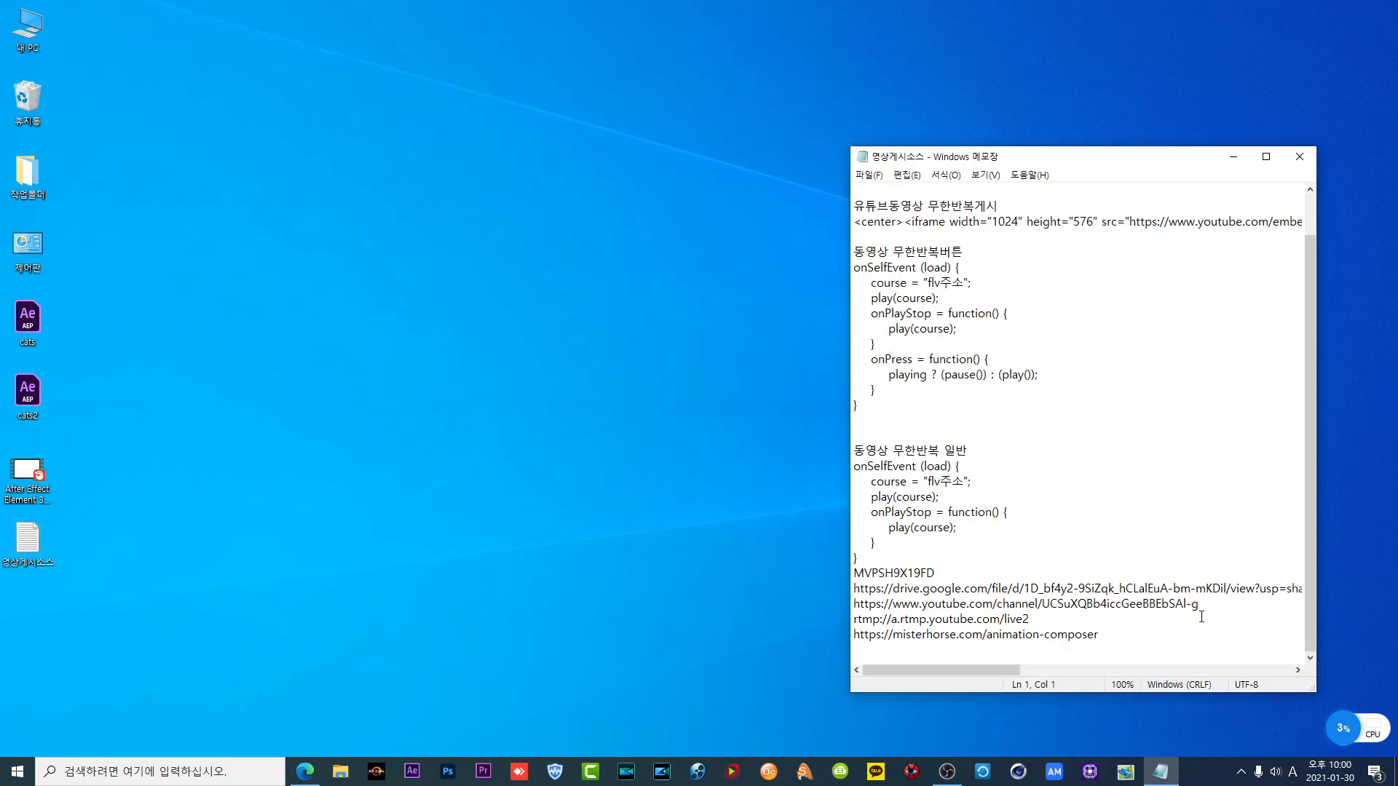
drag(1099, 637, 855, 640)
right_click(871, 638)
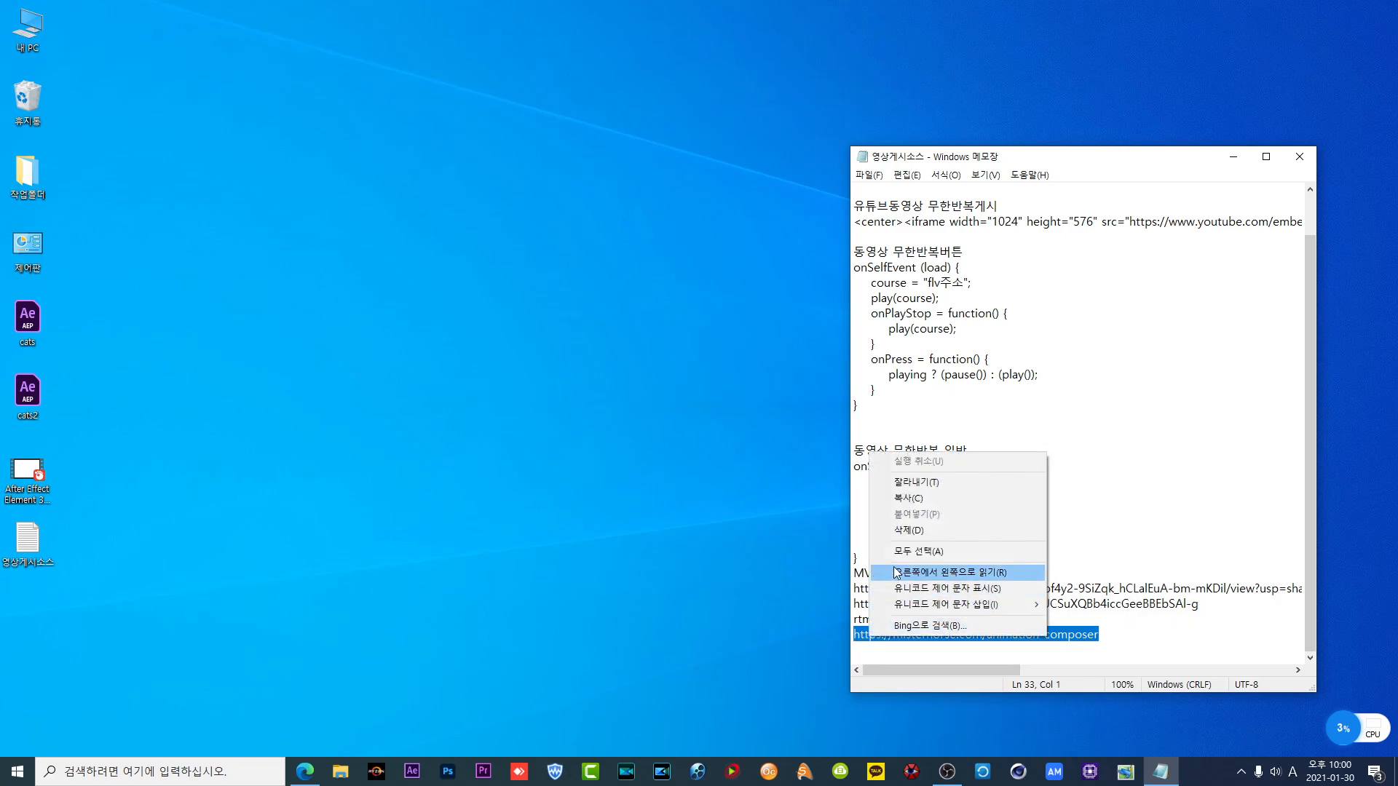
click(916, 500)
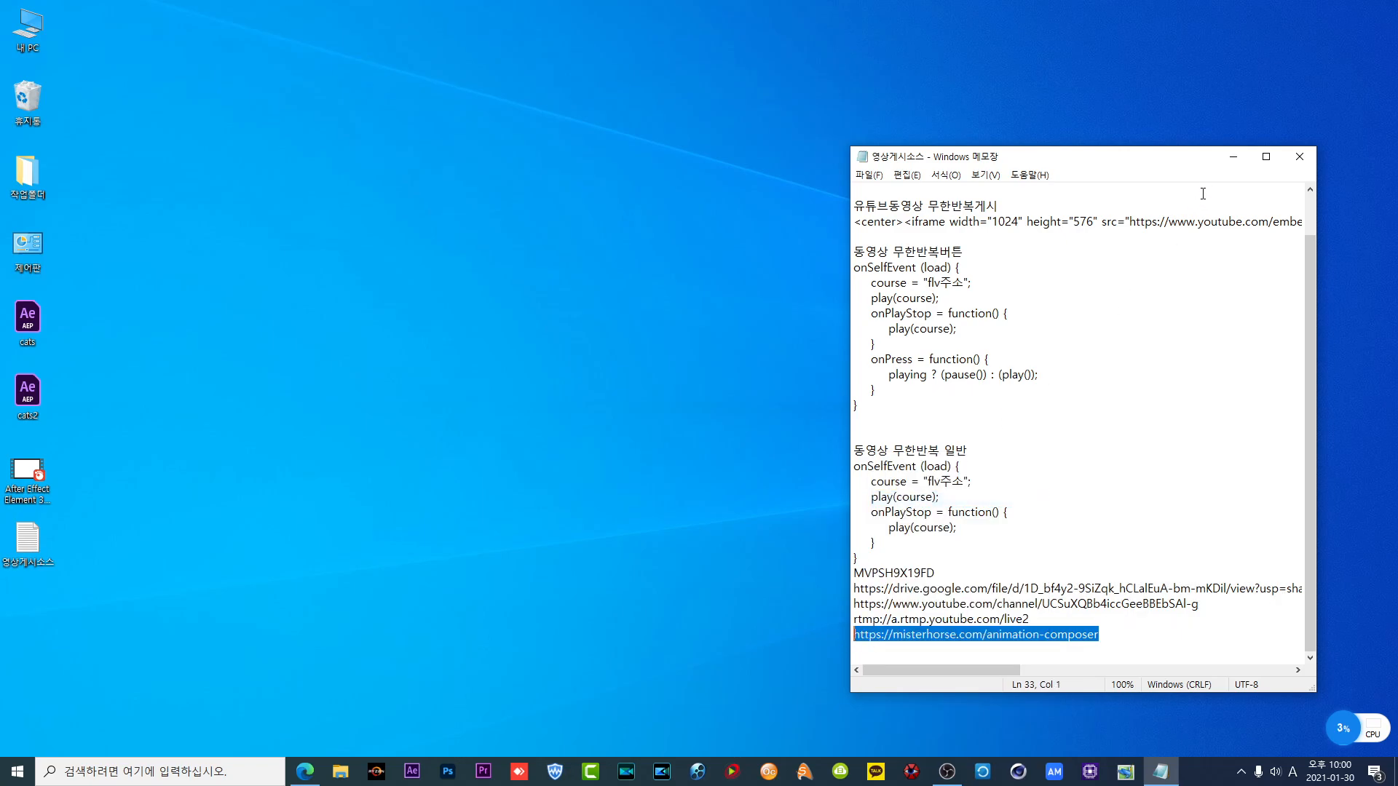
- Minimize the text file, switch back to the browser and load the copied misterhorse.com/animation-composer address
click(1234, 157)
click(333, 730)
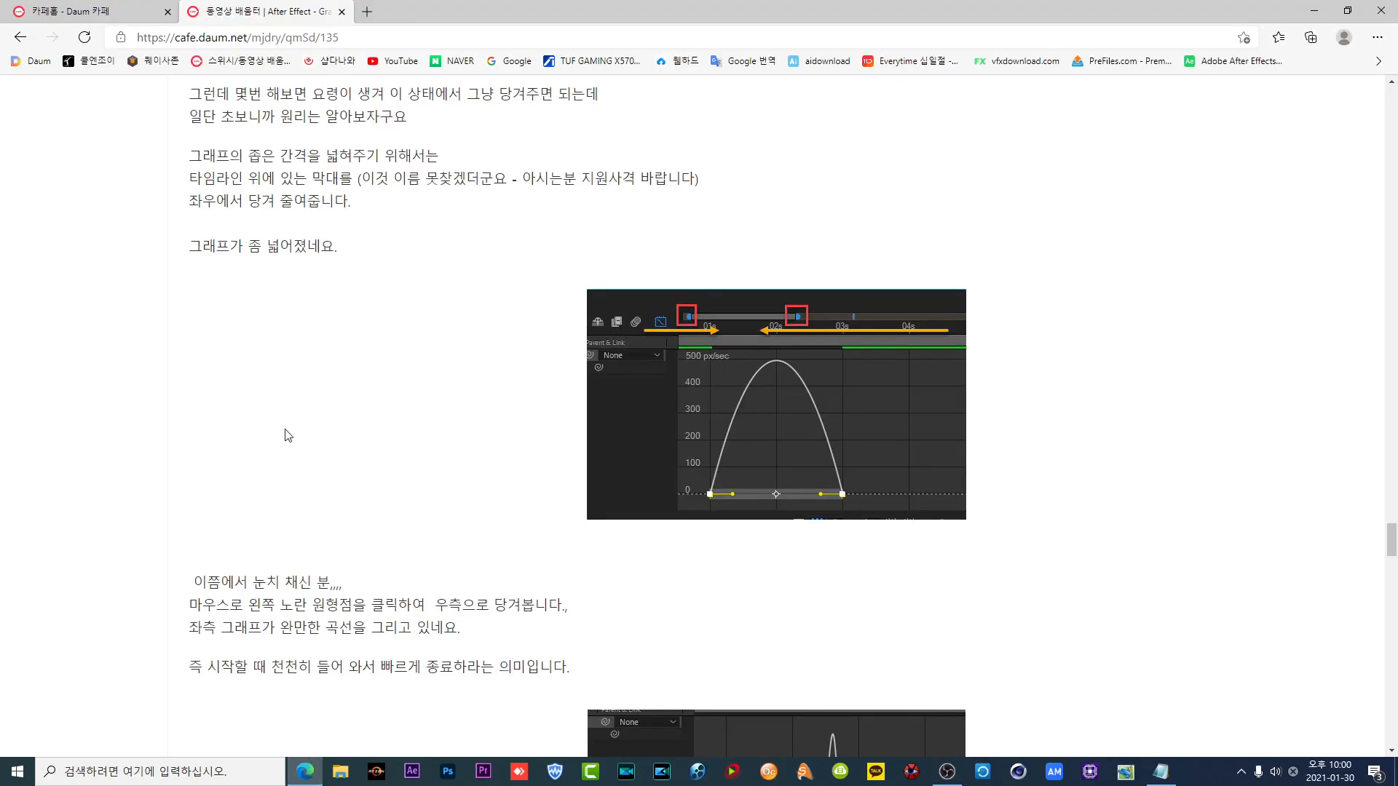
click(258, 37)
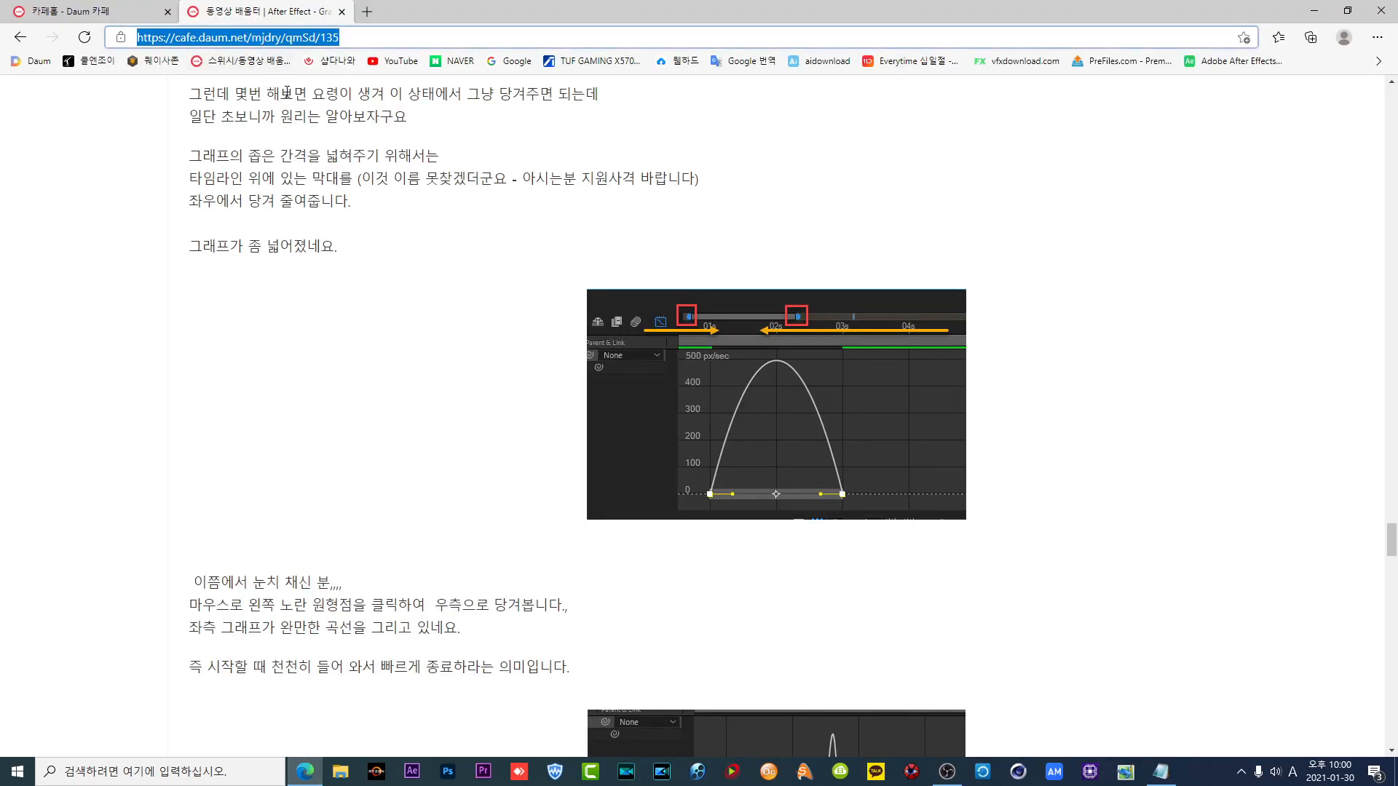
key(ctrl+v)
key(Return)
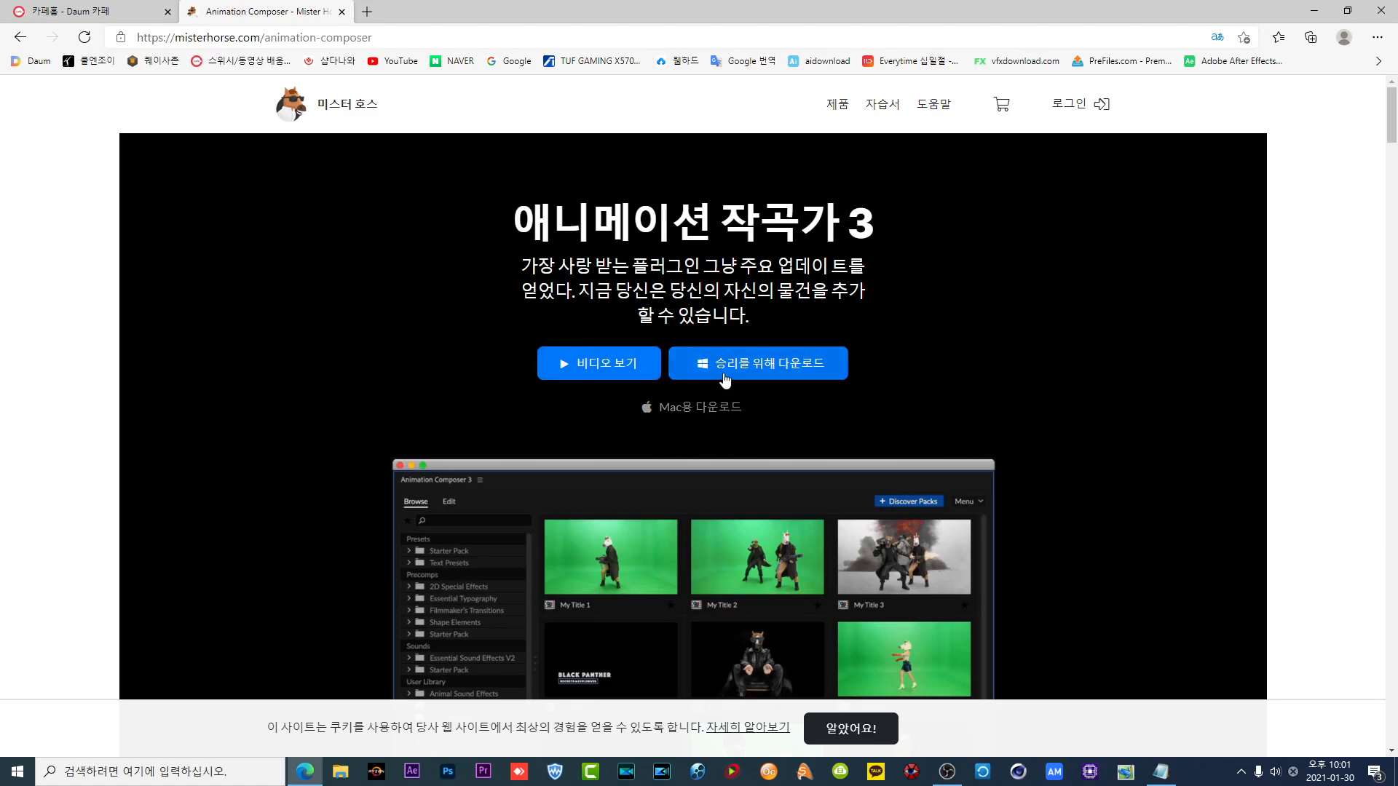
- Look through the Animation Composer 3 page, including its new features, presets, sound effects and title examples
scroll(780, 364, down, 9)
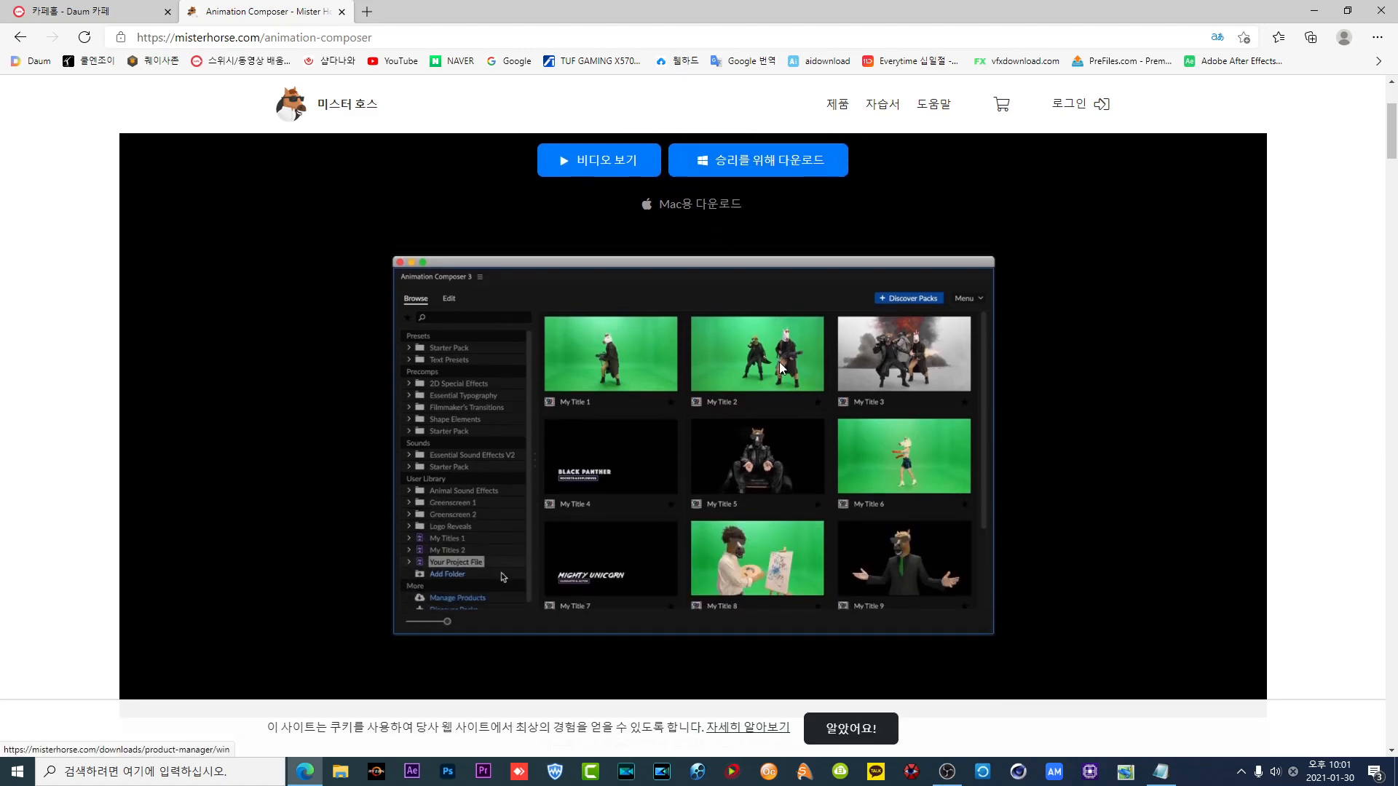
scroll(779, 356, down, 3)
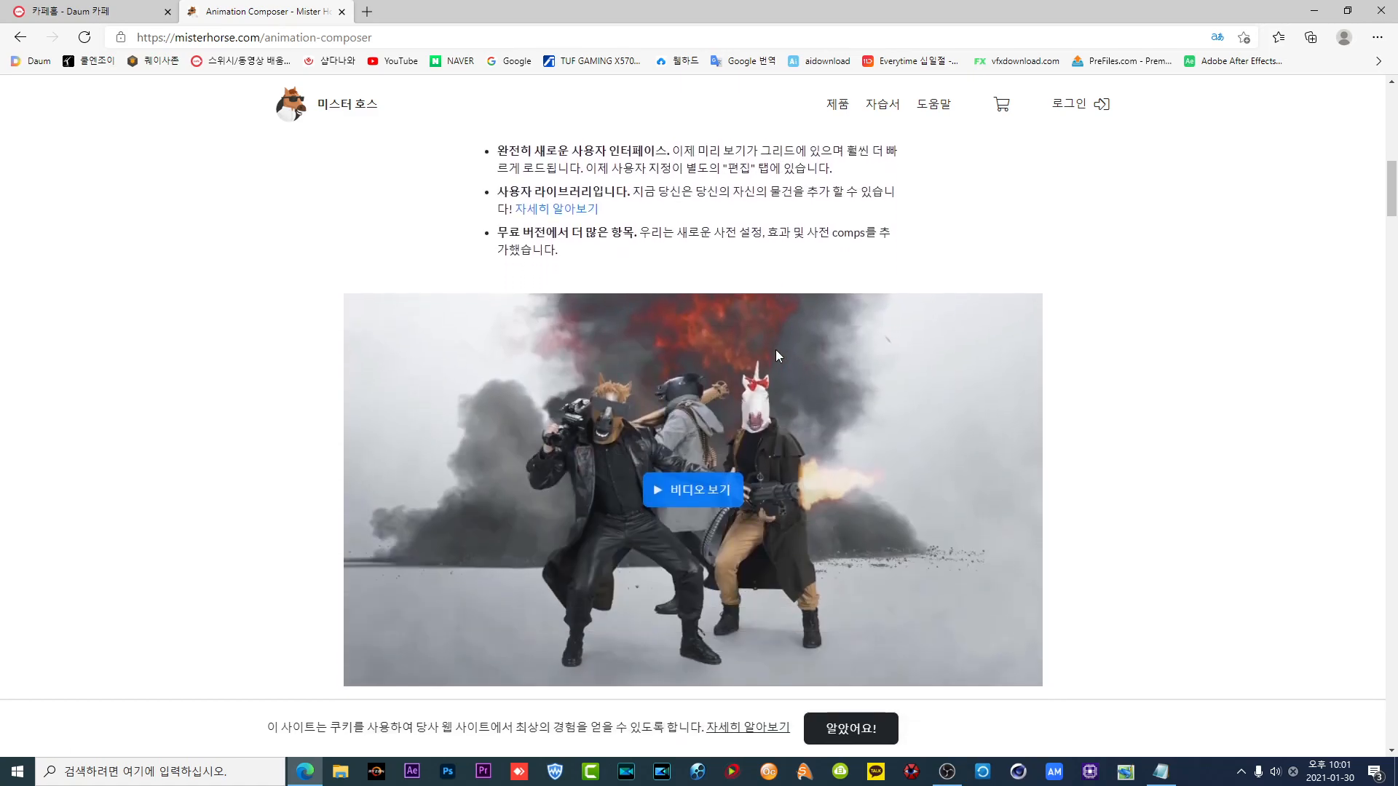
scroll(778, 357, down, 6)
scroll(778, 357, down, 4)
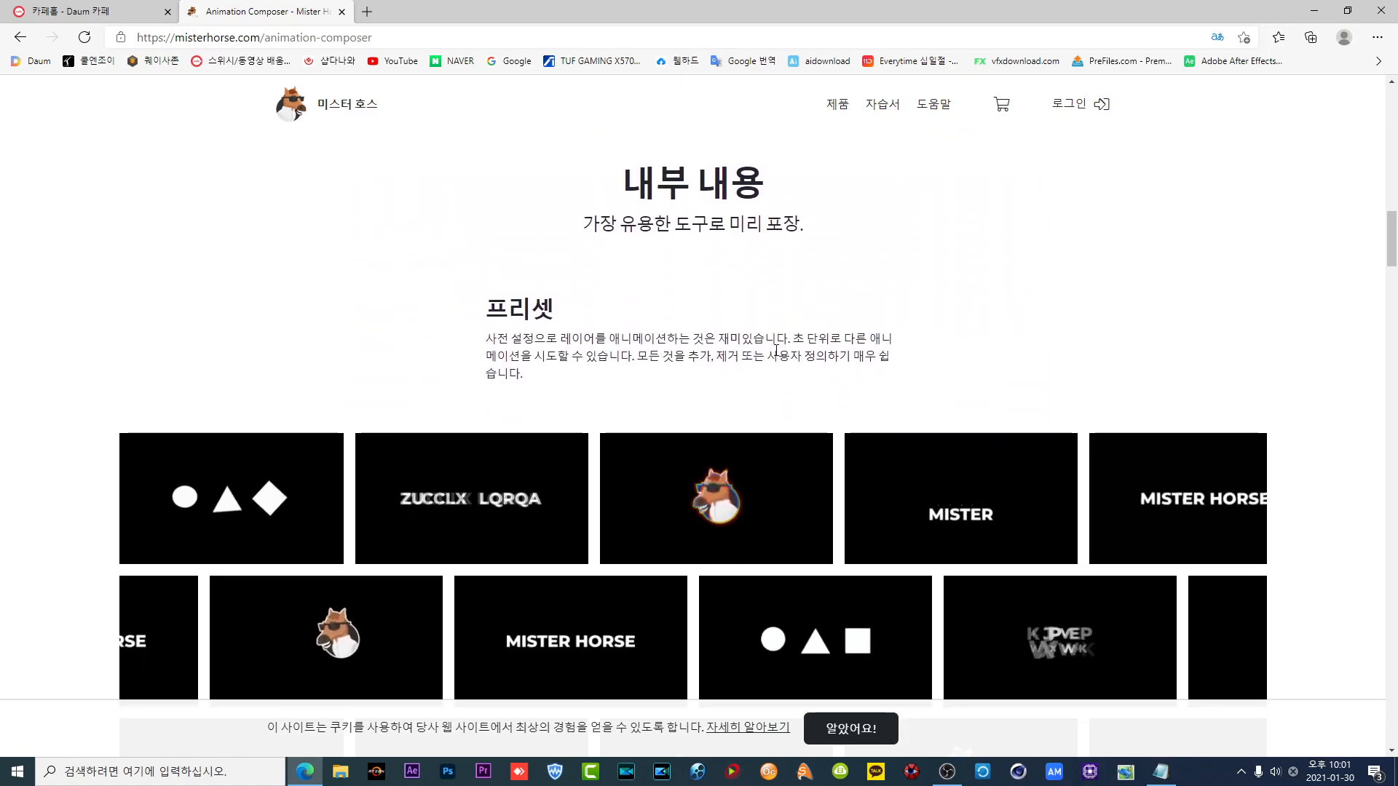
scroll(778, 357, down, 3)
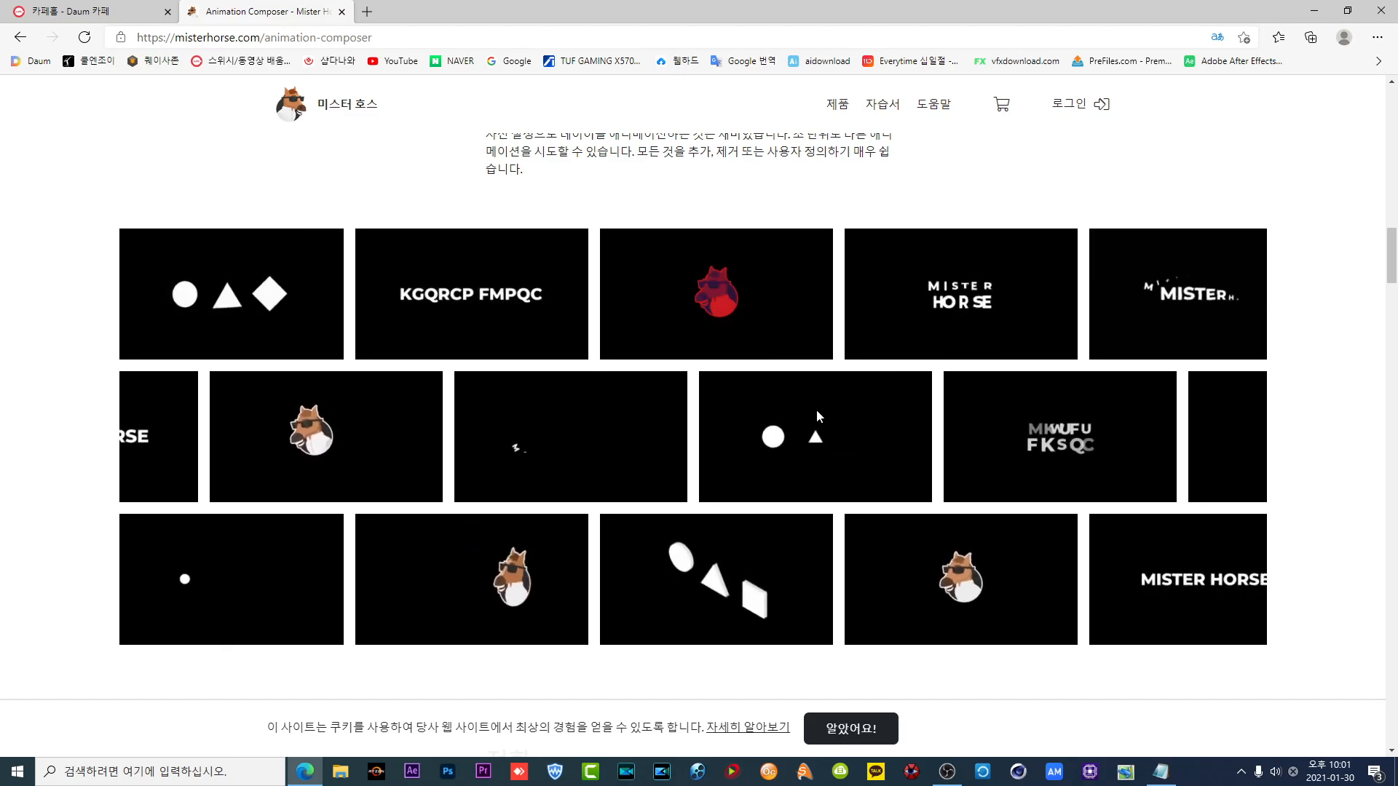
scroll(803, 396, down, 5)
scroll(806, 387, down, 8)
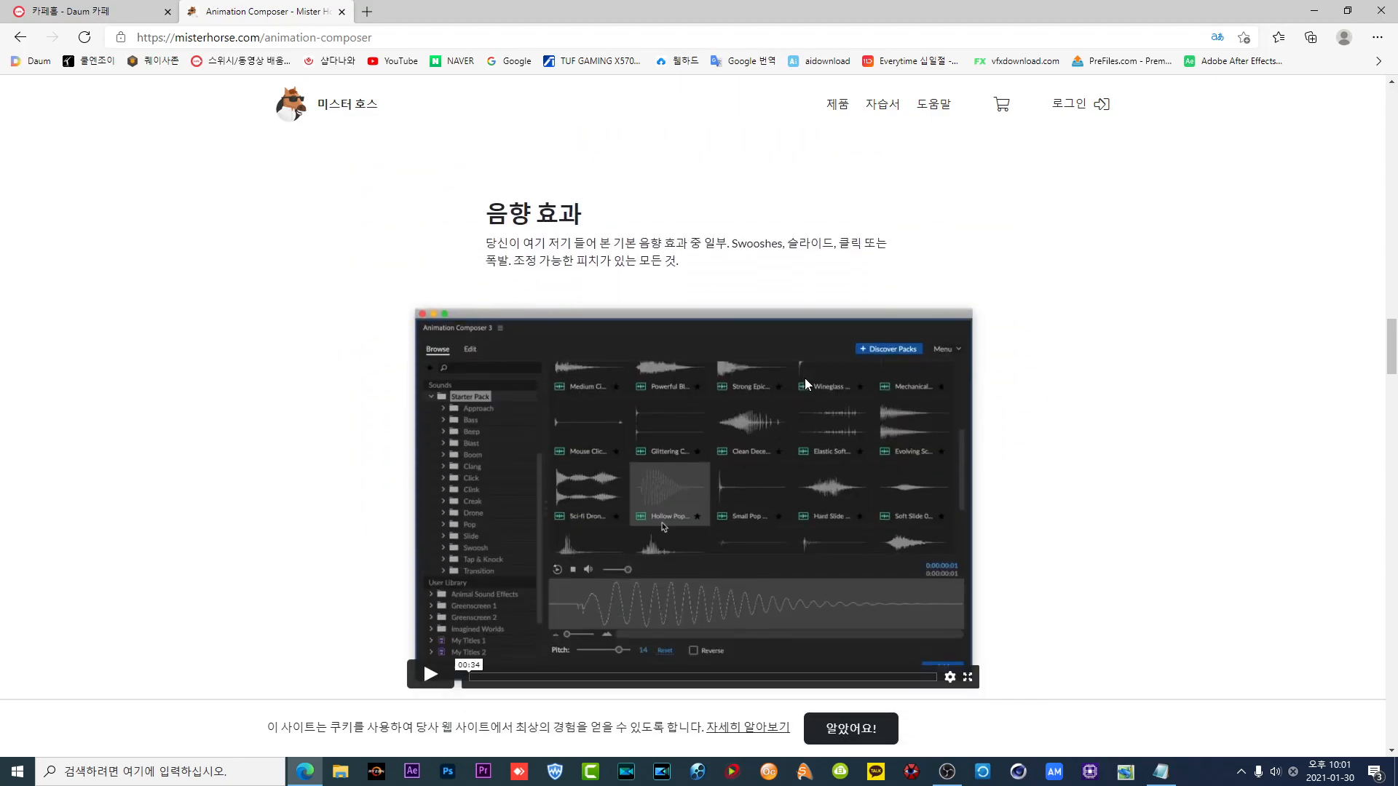
scroll(805, 379, down, 10)
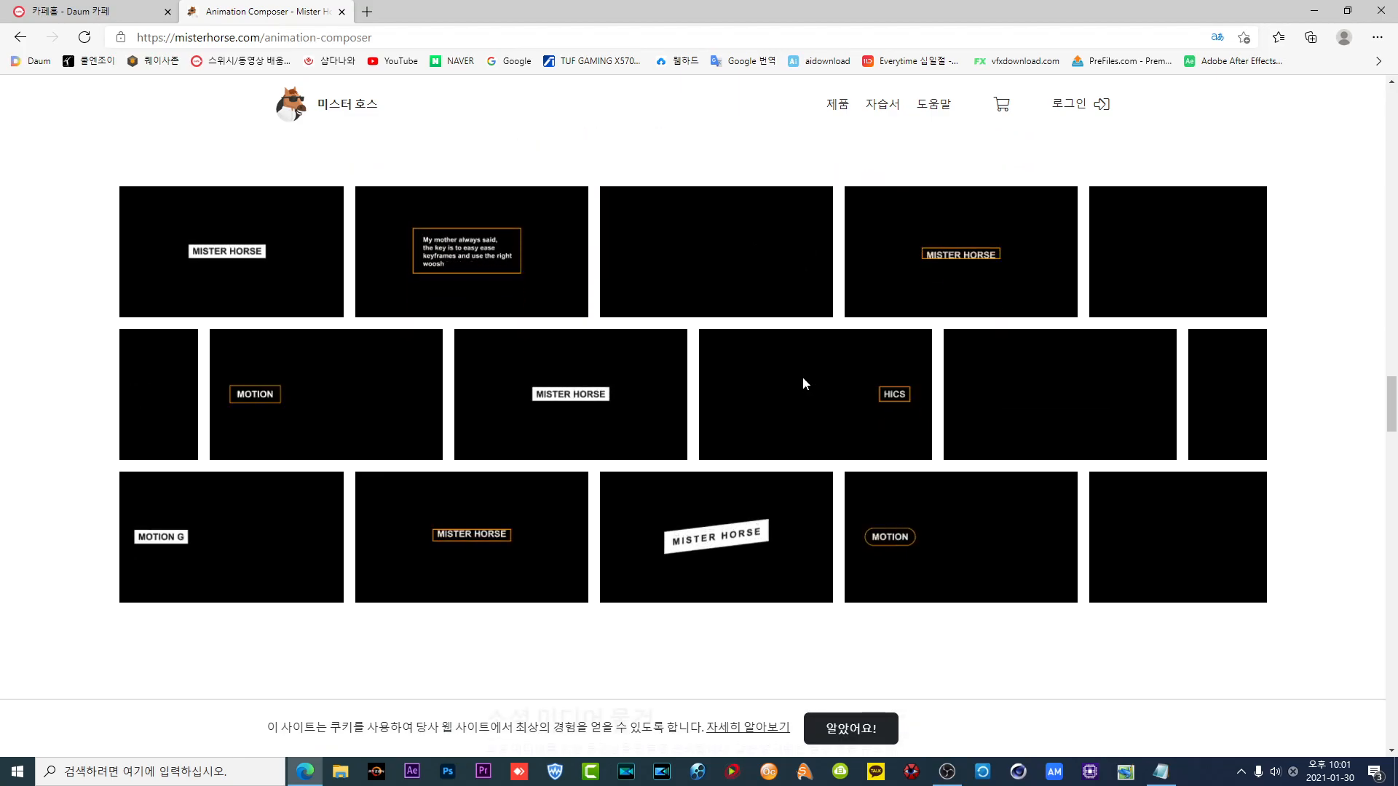
- Skim the rest of the Animation Composer page, download its Windows version and dismiss the newsletter sign-up
scroll(804, 375, down, 8)
scroll(807, 373, down, 3)
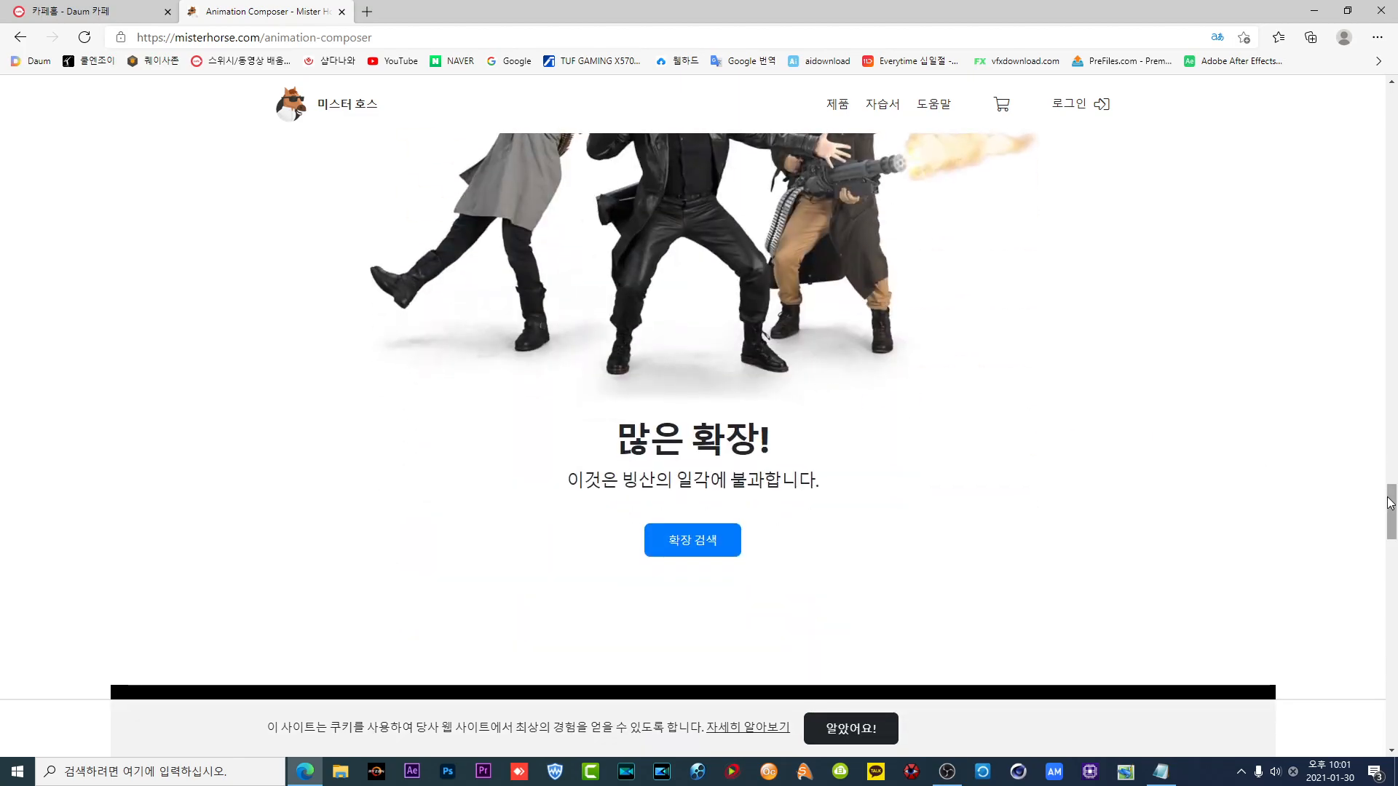
drag(1391, 510, 1378, 109)
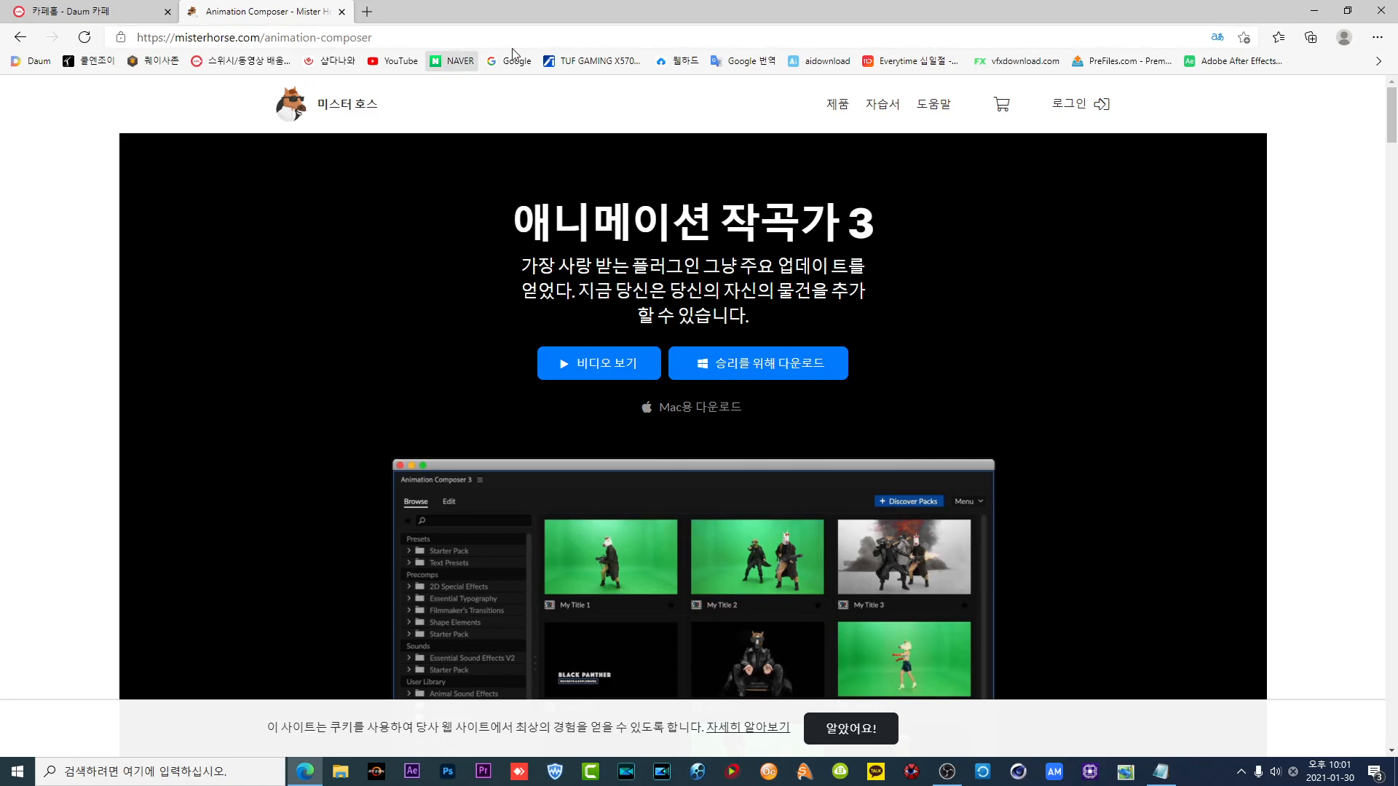
scroll(613, 203, down, 3)
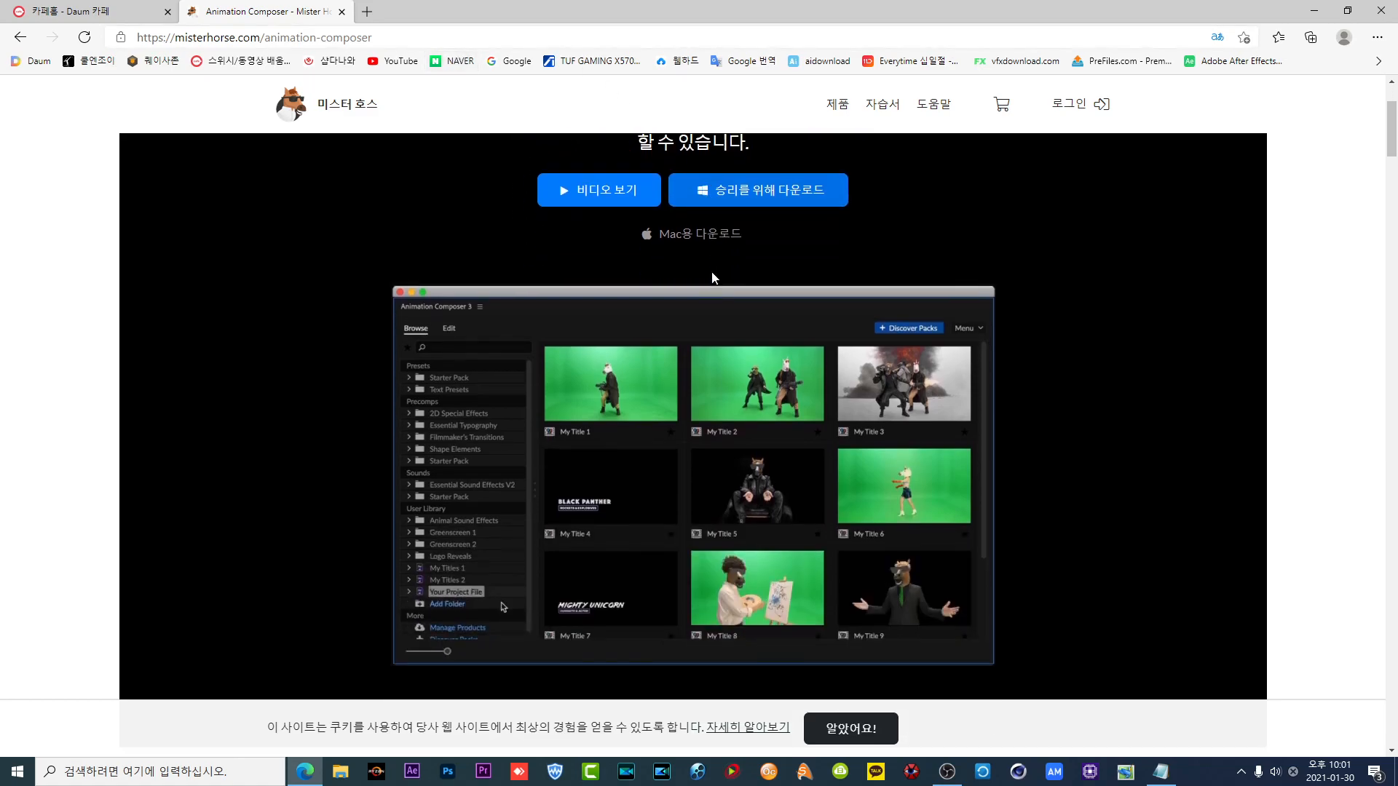
scroll(754, 220, up, 1)
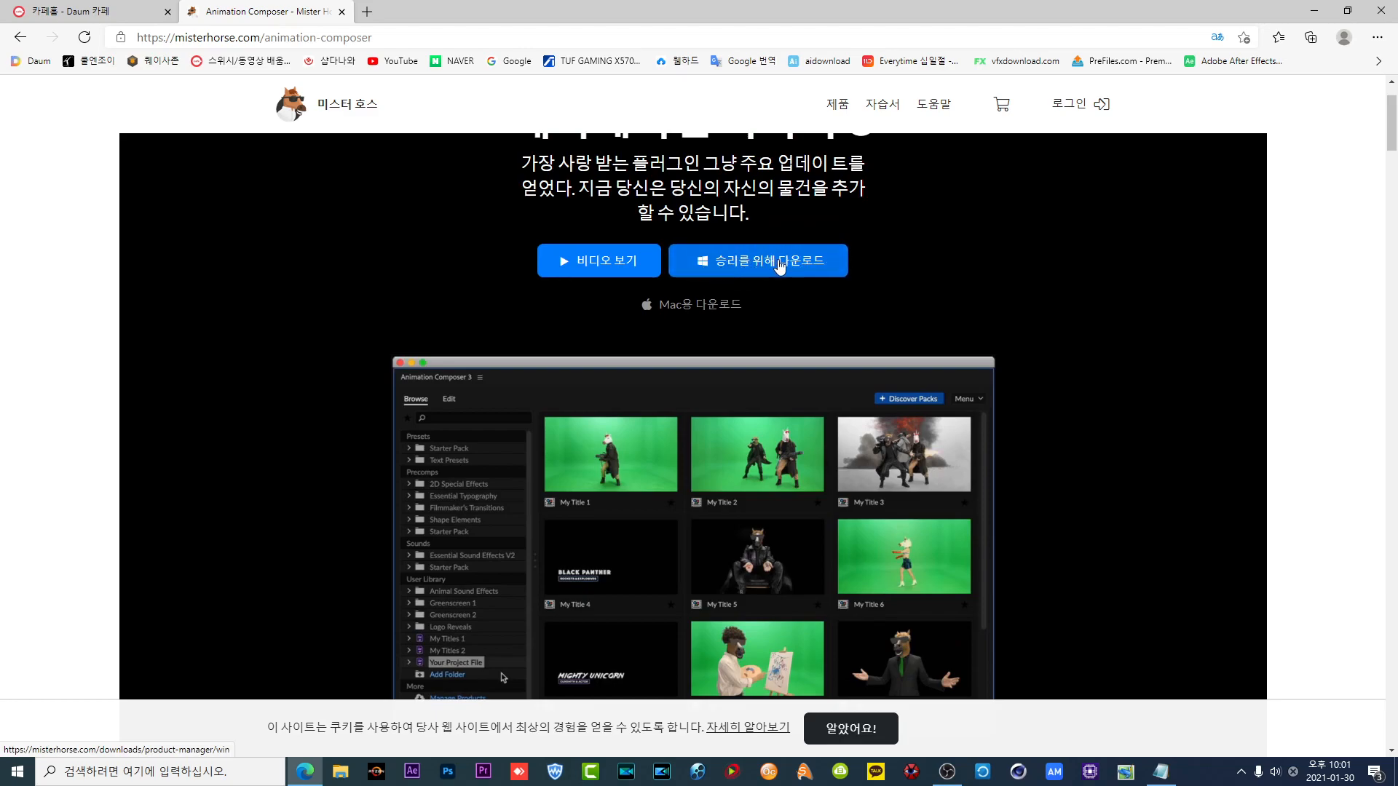
click(779, 265)
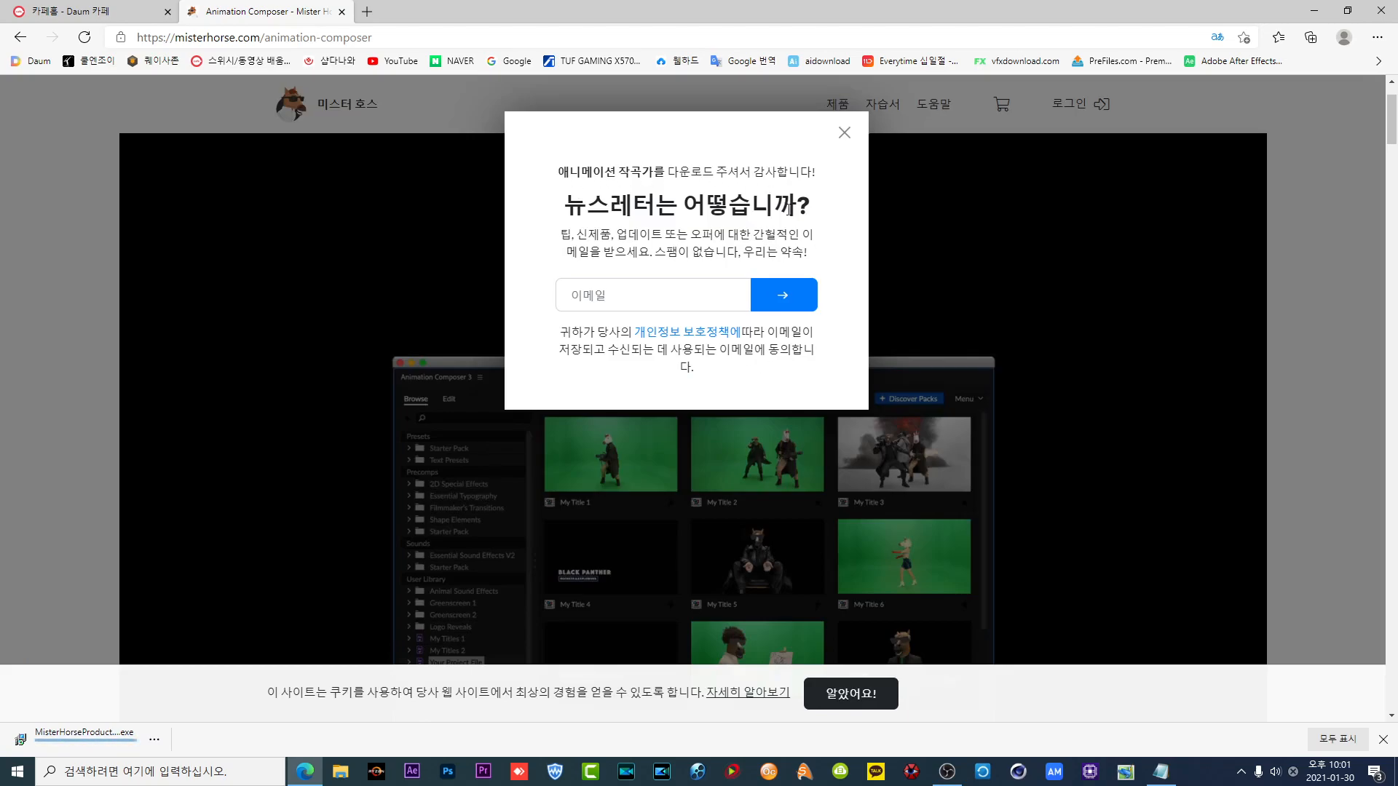
click(845, 134)
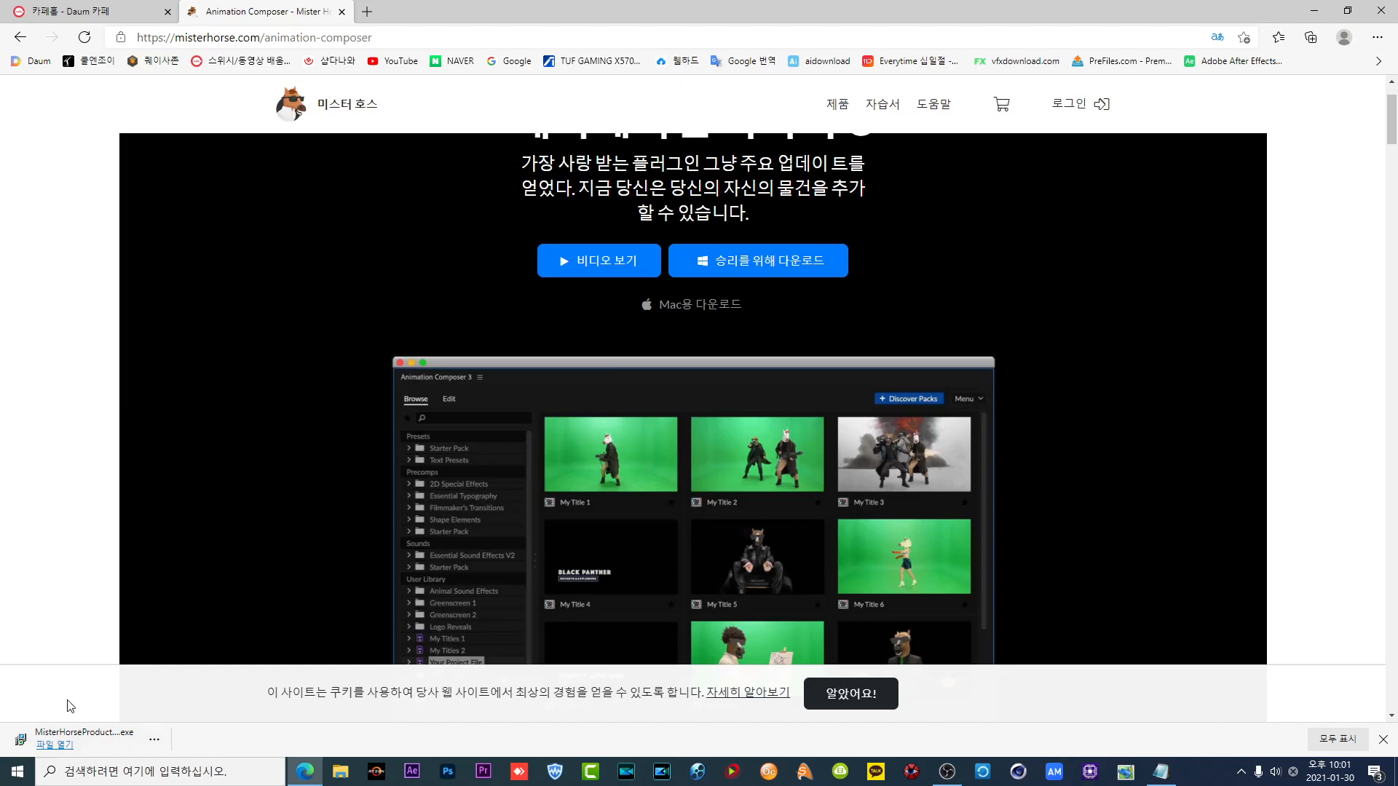
- Switch to the desktop, install Mister Horse Product Manager from the downloaded installer and close its login window
click(1315, 10)
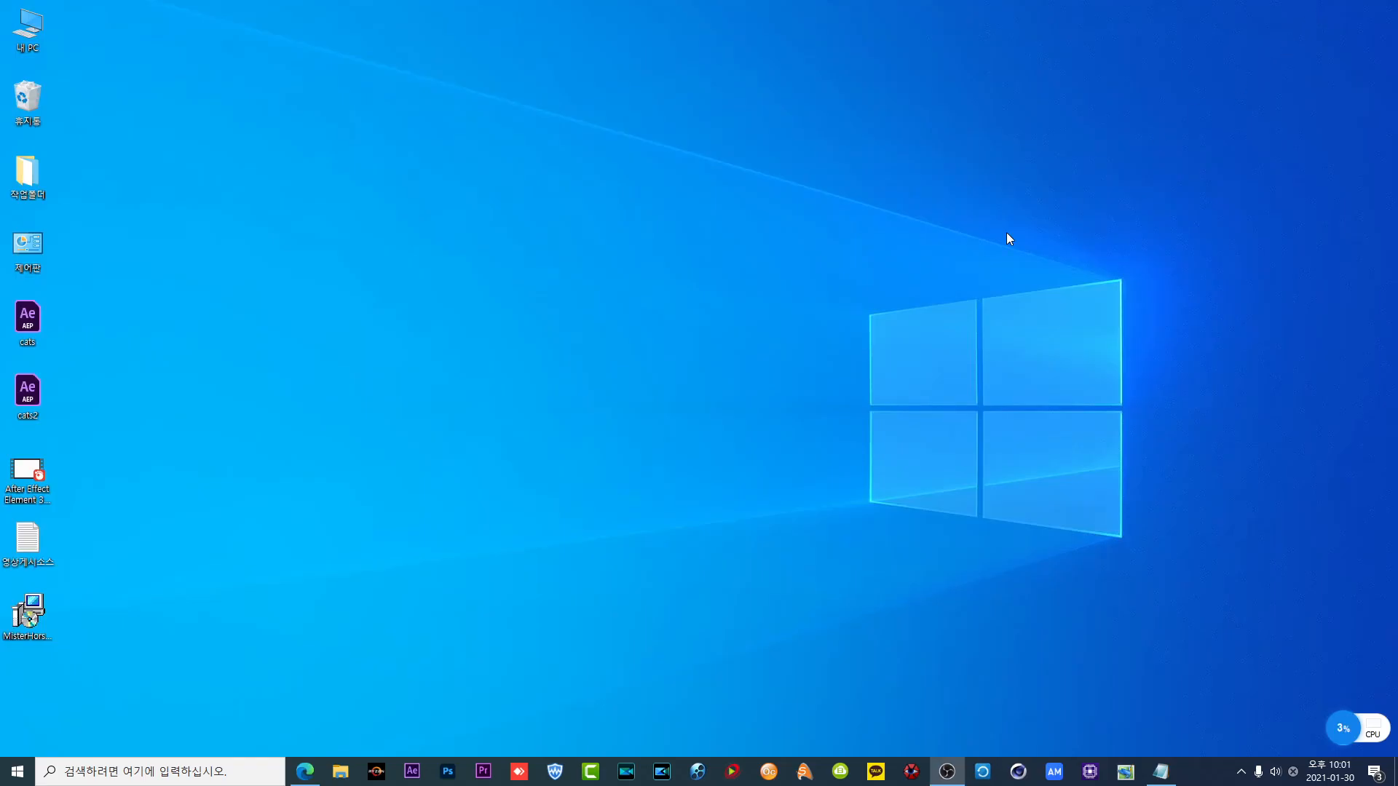
click(29, 615)
drag(40, 610, 316, 315)
double_click(309, 321)
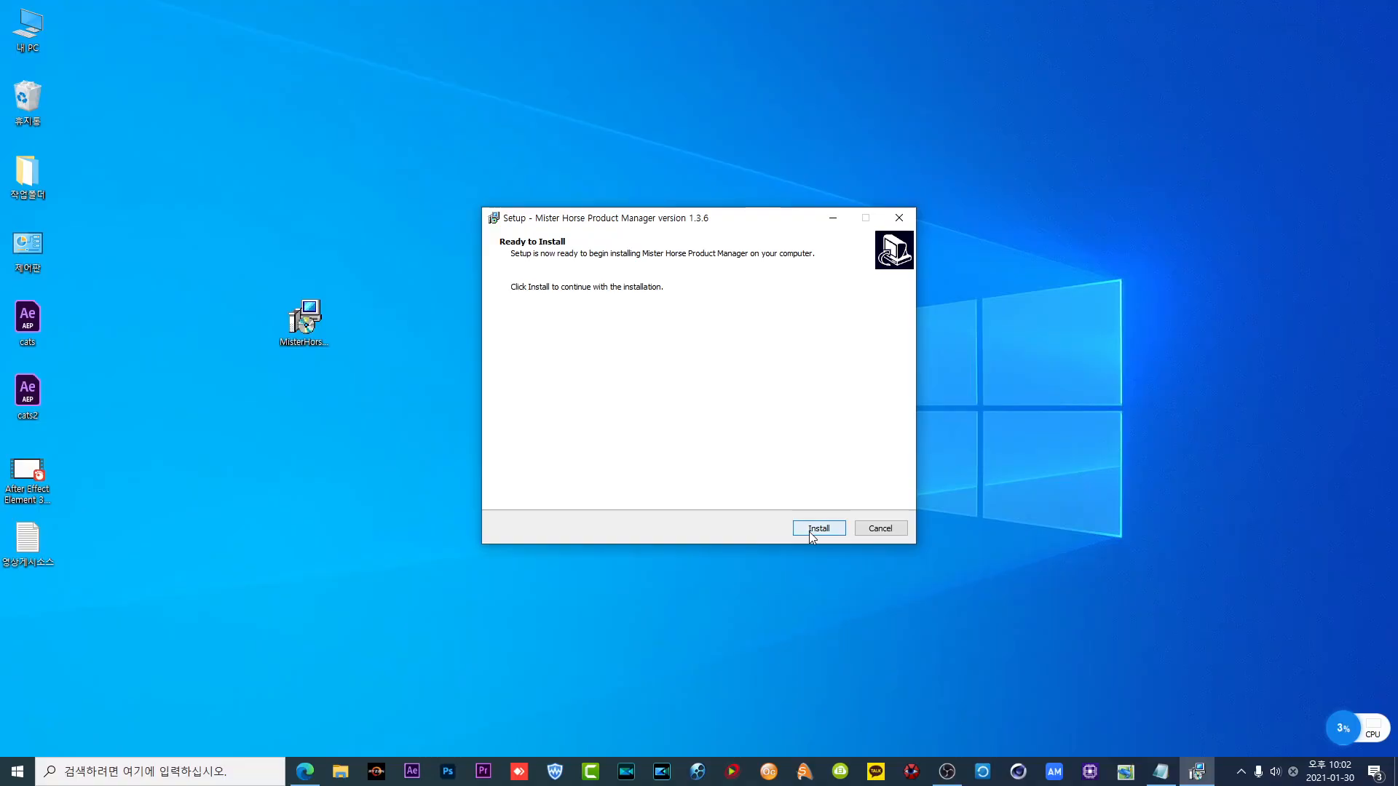
click(809, 531)
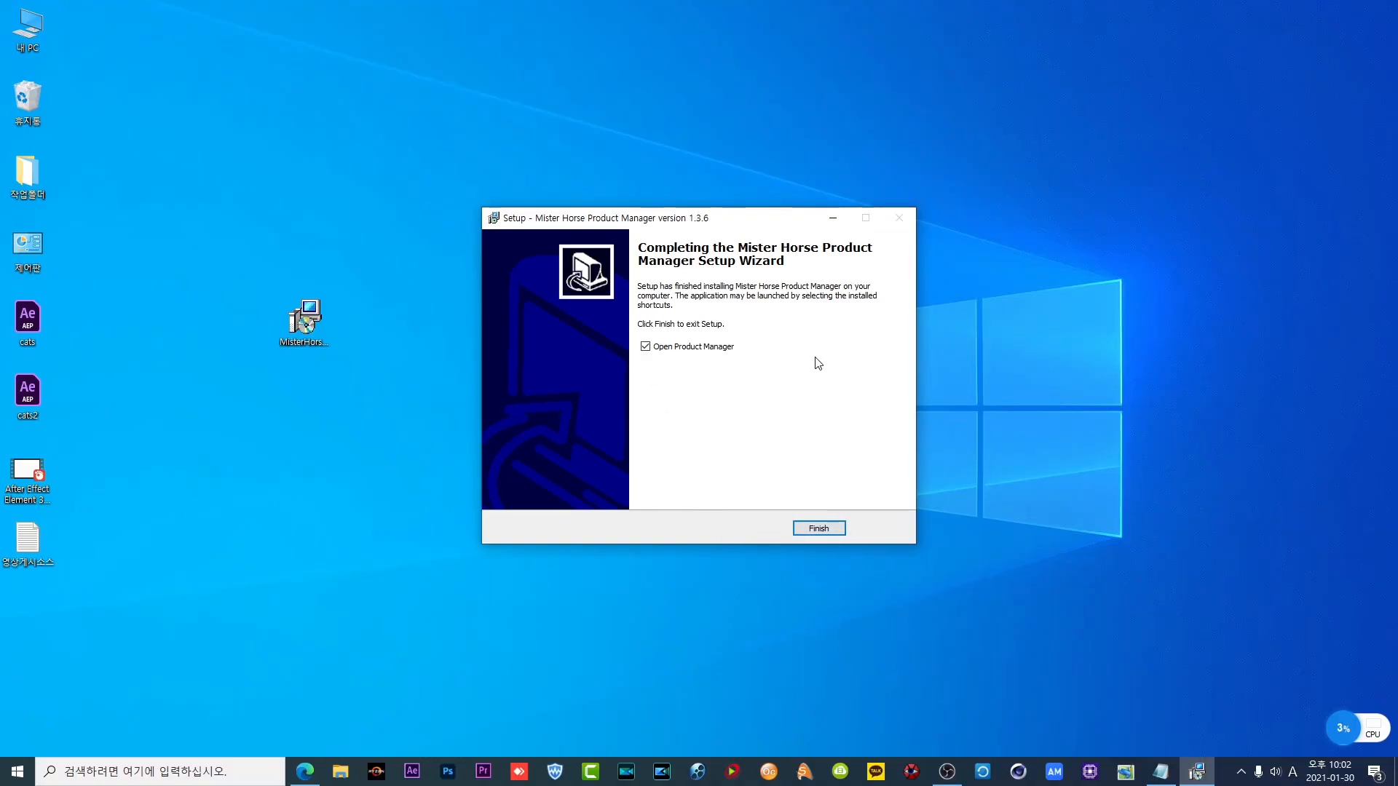
click(812, 529)
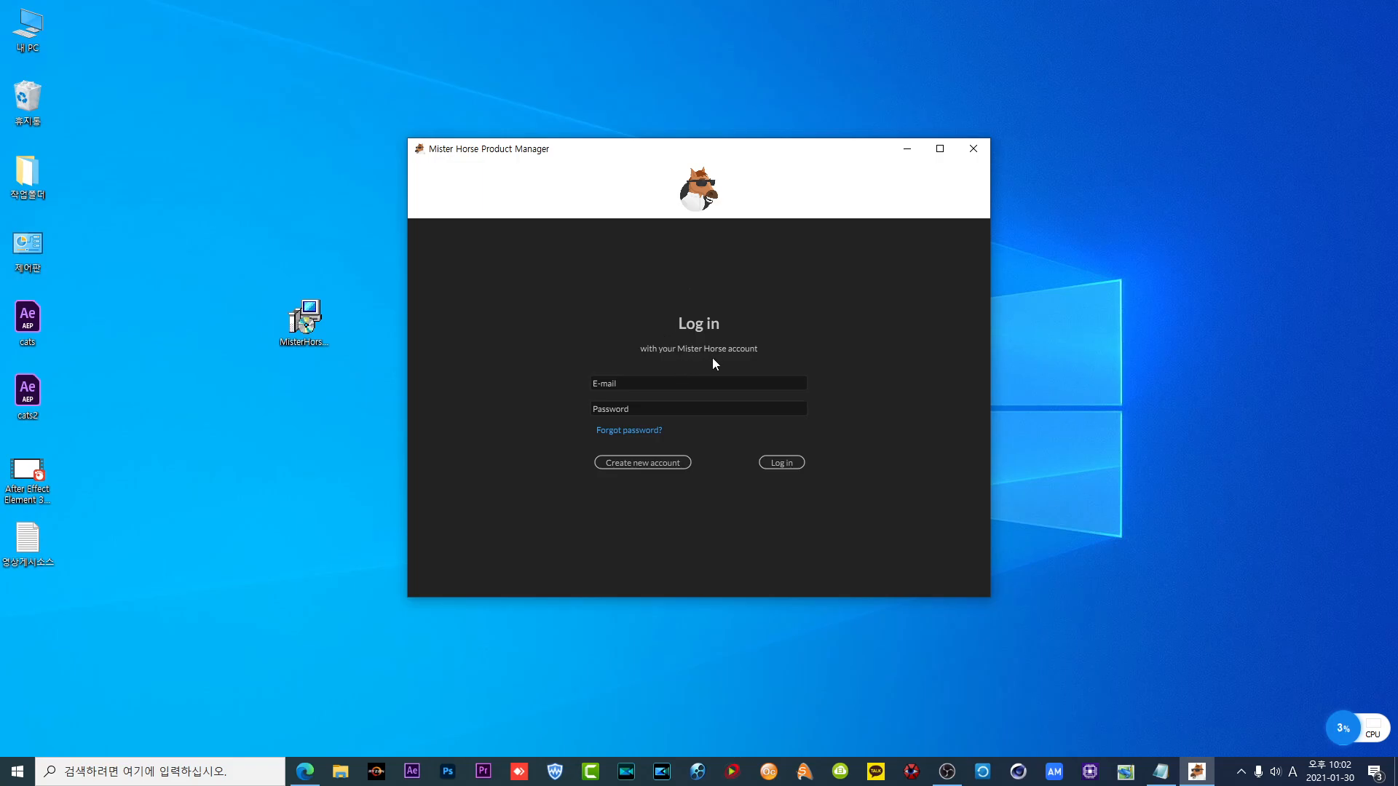
click(973, 149)
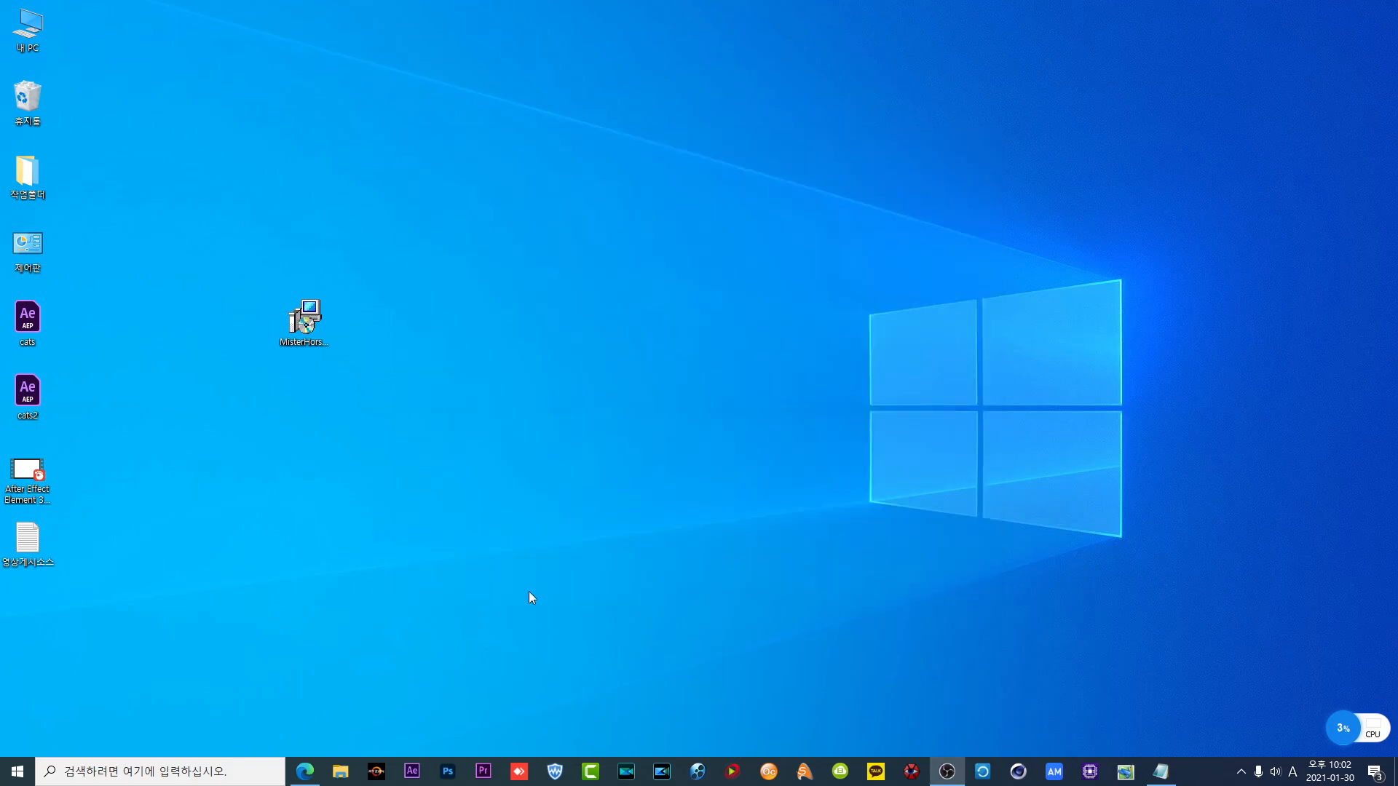
- Launch After Effects and create a new 1920 x 1080 composition with a duration of 2 seconds
click(411, 771)
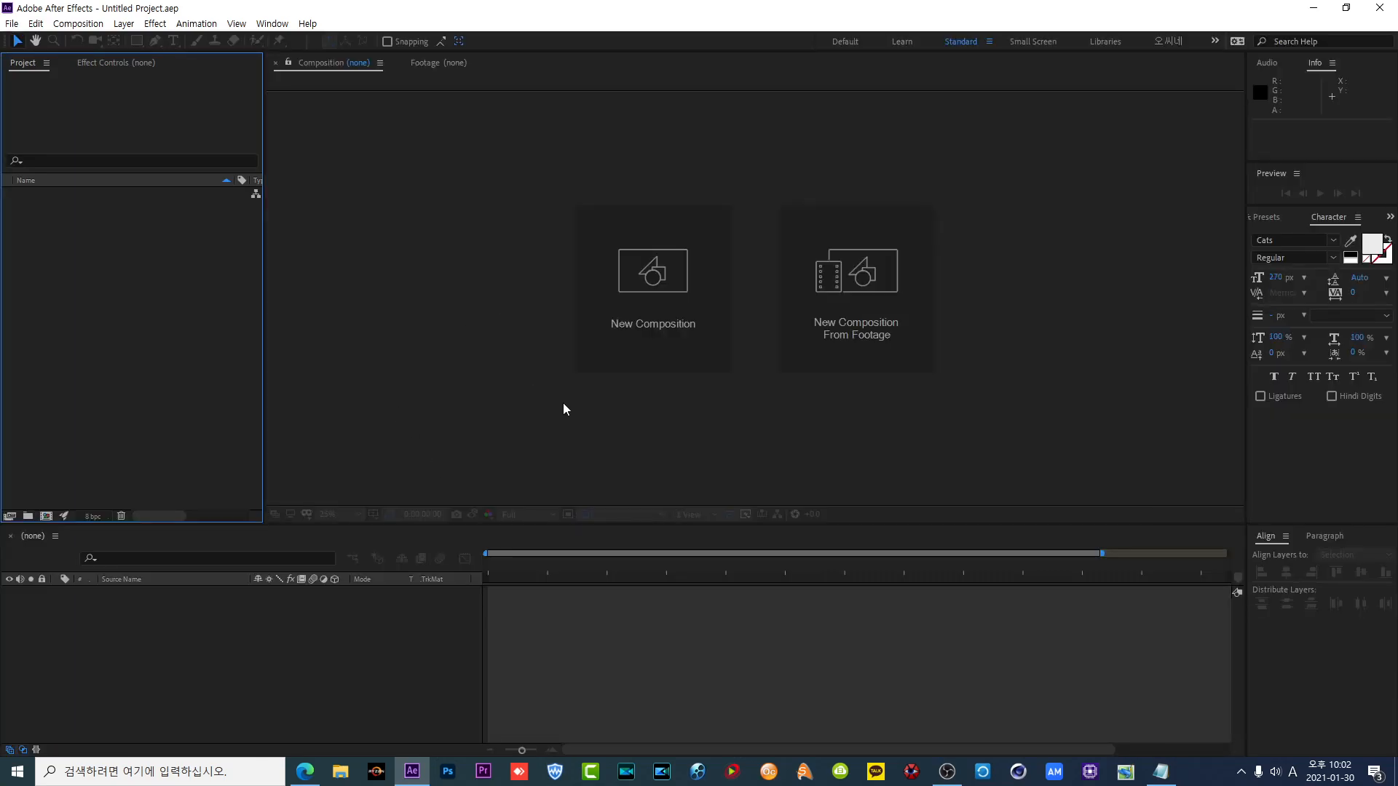
click(634, 299)
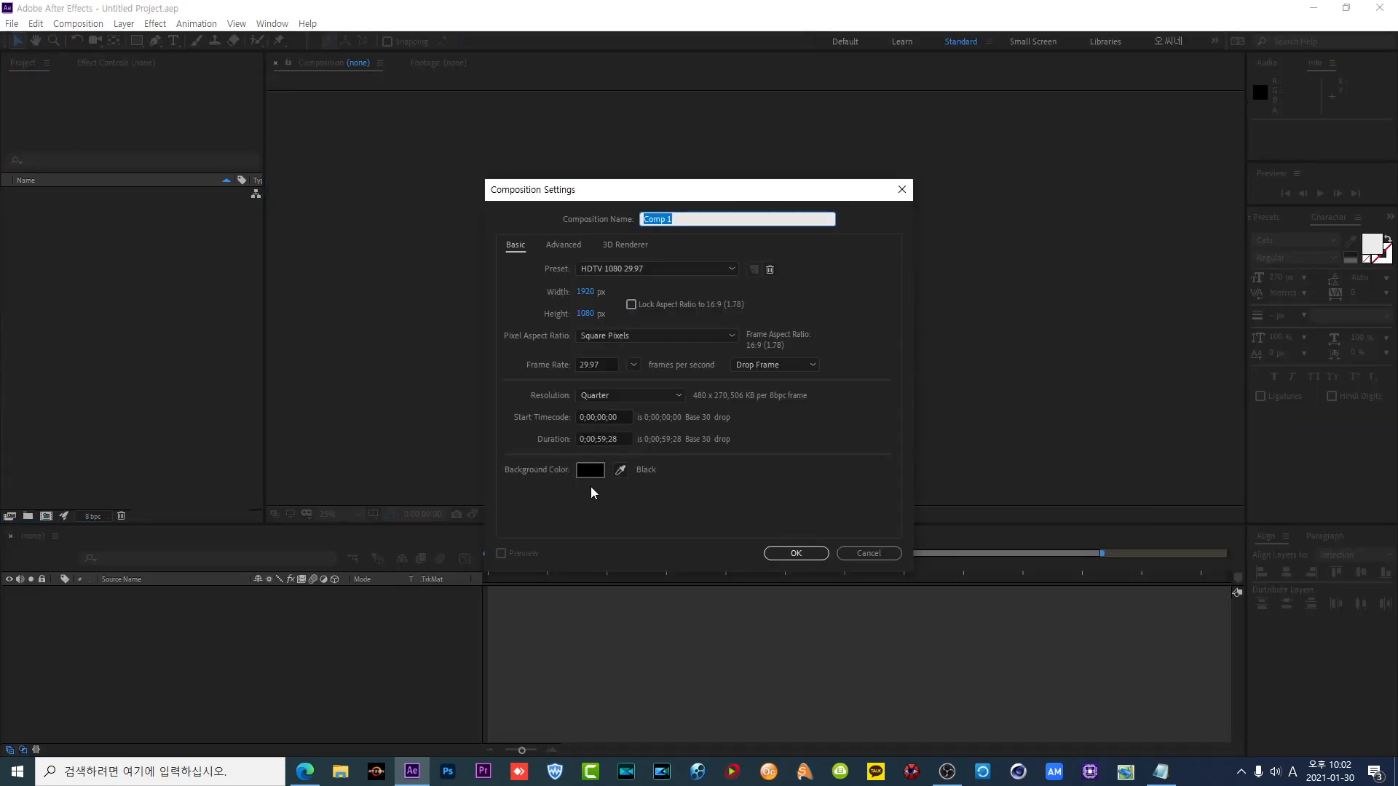
click(619, 437)
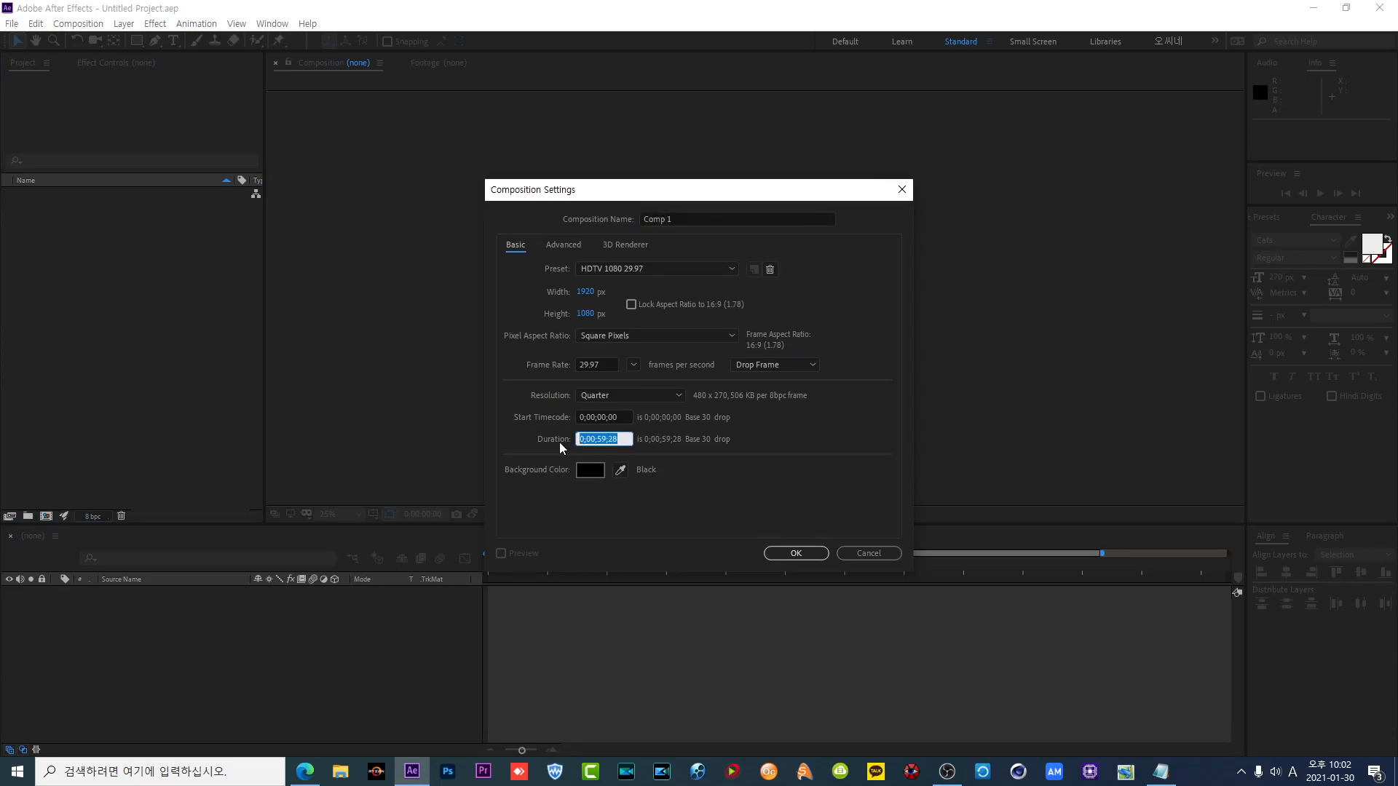
text(2)
key(Return)
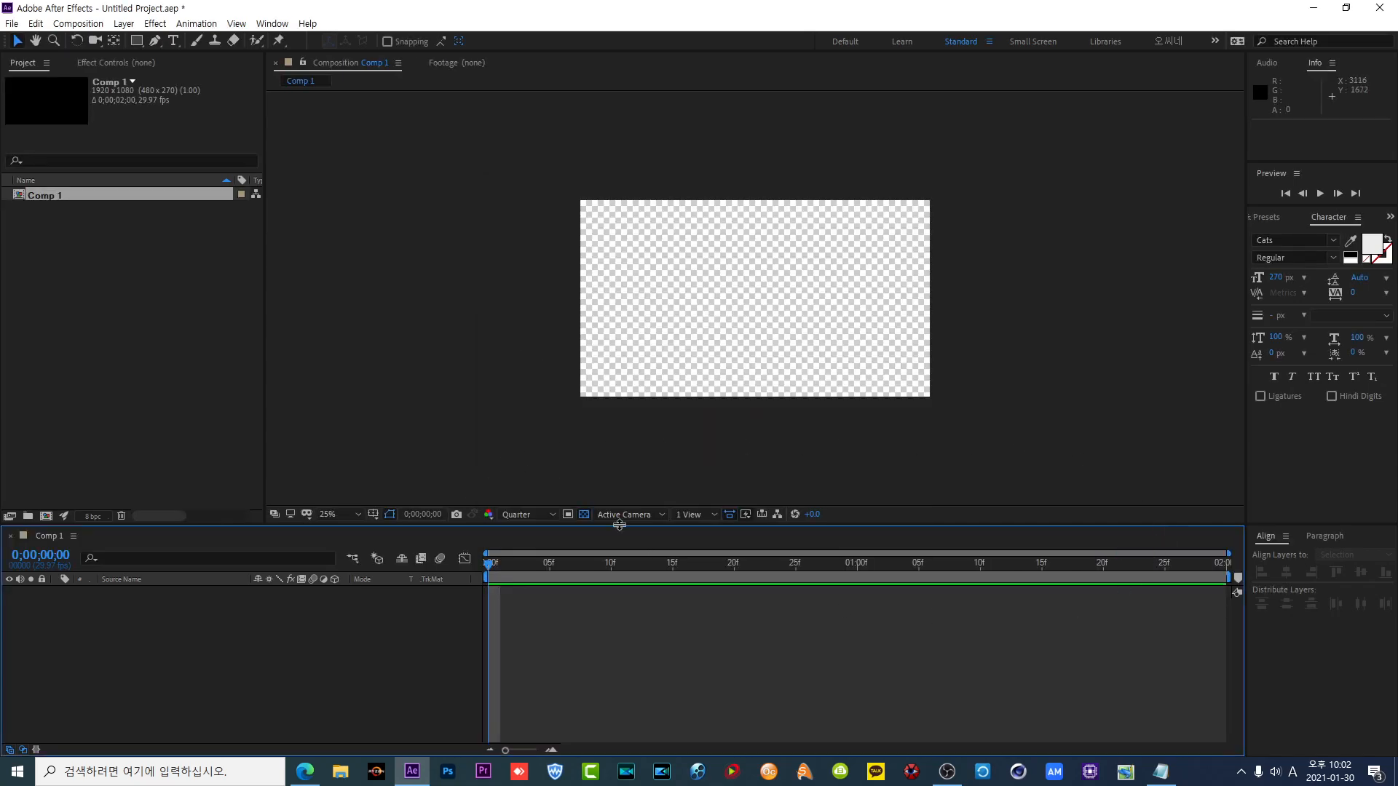
- Draw a red ellipse about 120 by 208 px near the composition's upper-left corner and delete it
double_click(141, 229)
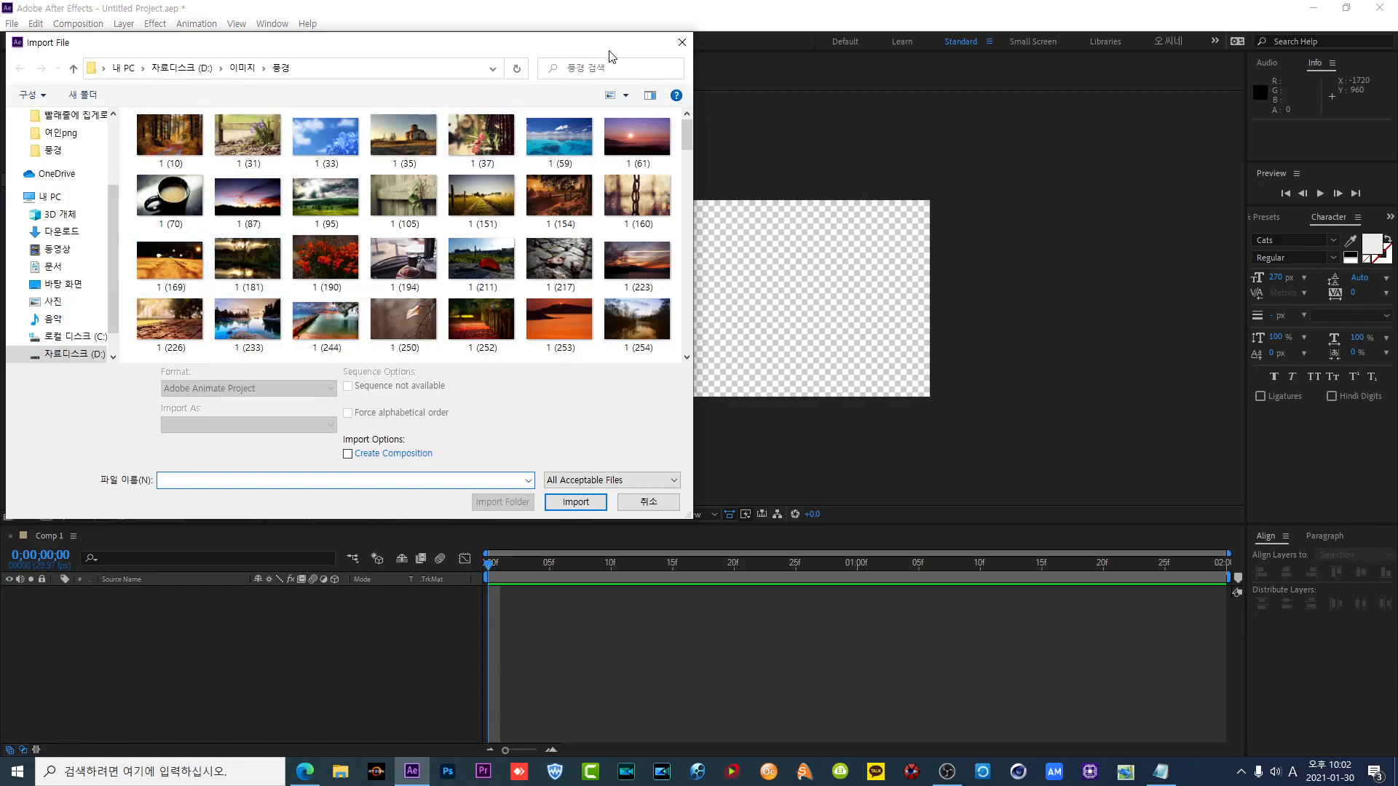
click(682, 43)
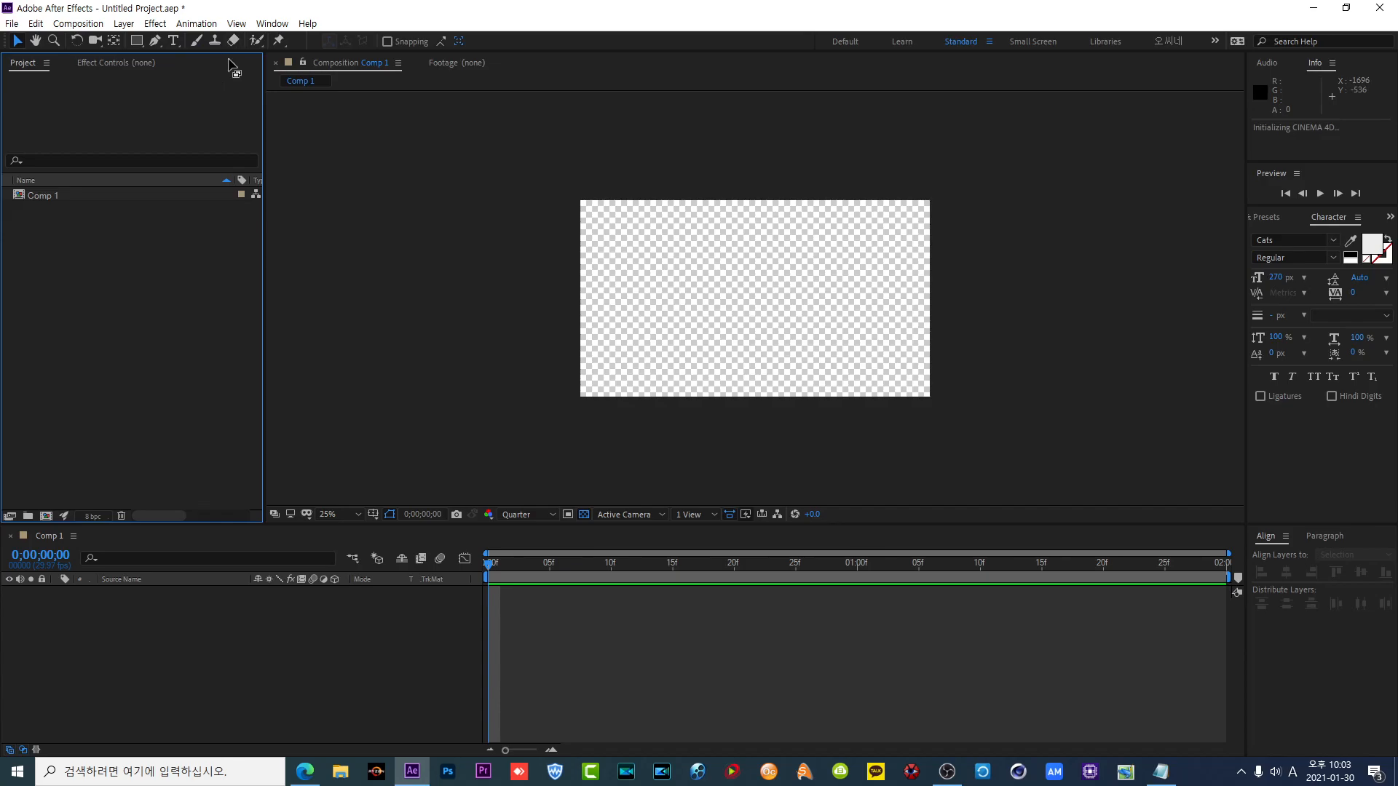
click(138, 43)
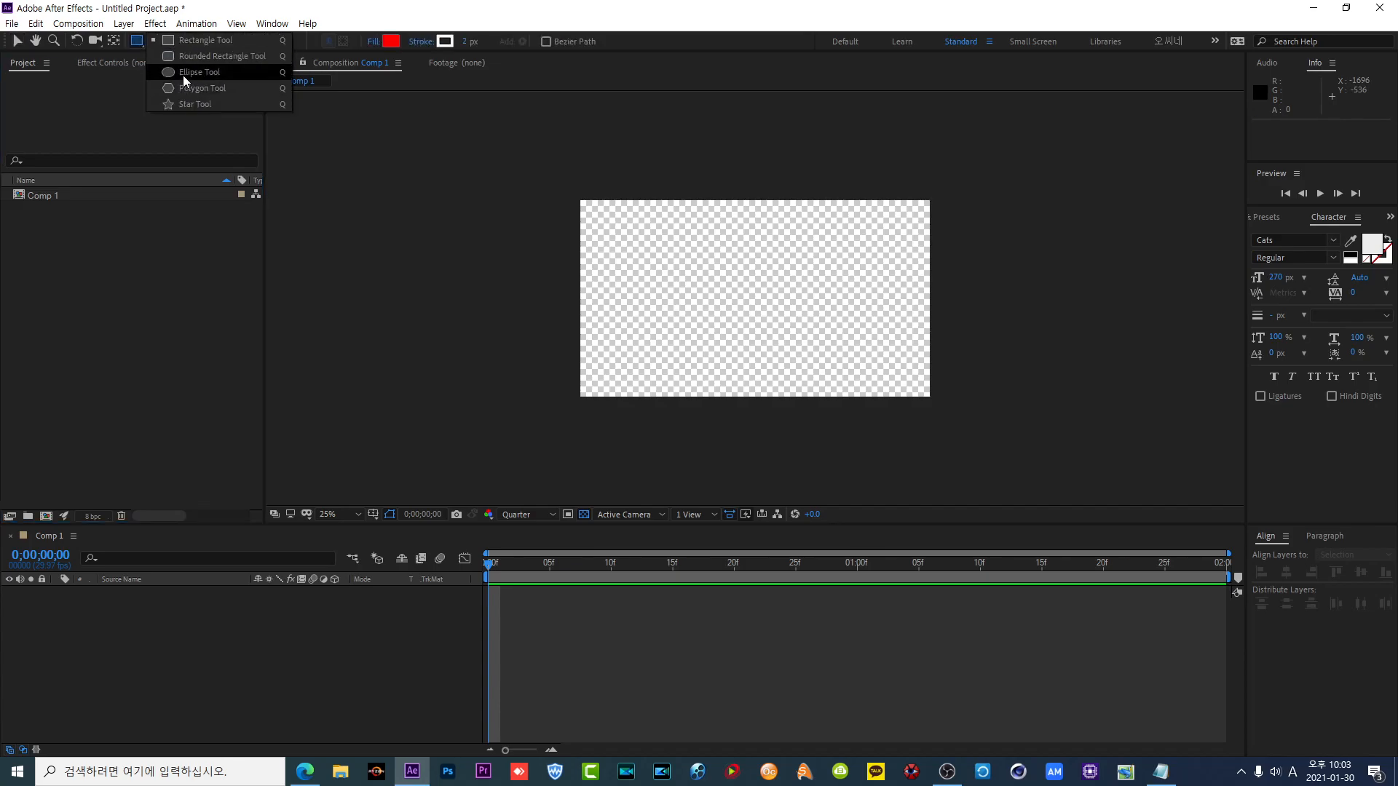
click(193, 72)
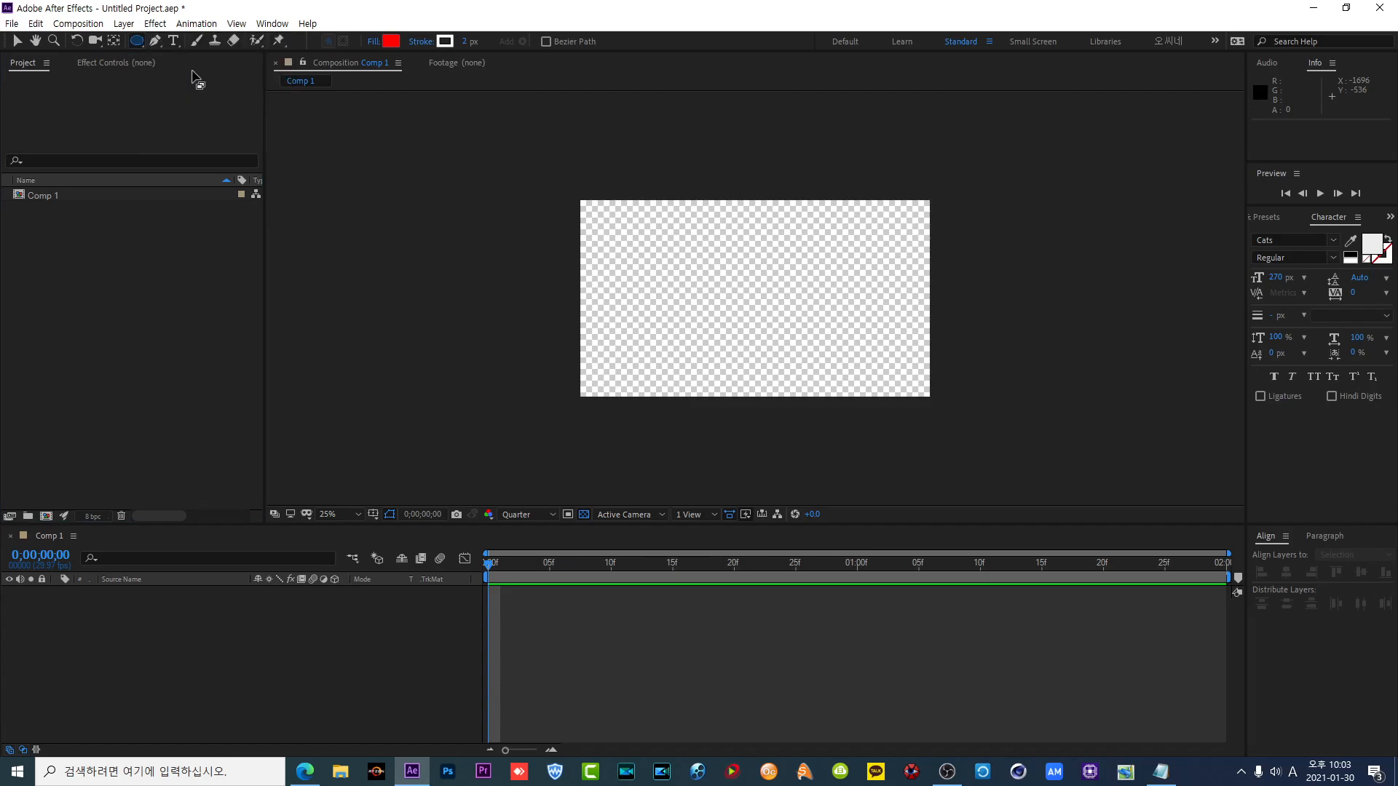
drag(618, 238, 650, 280)
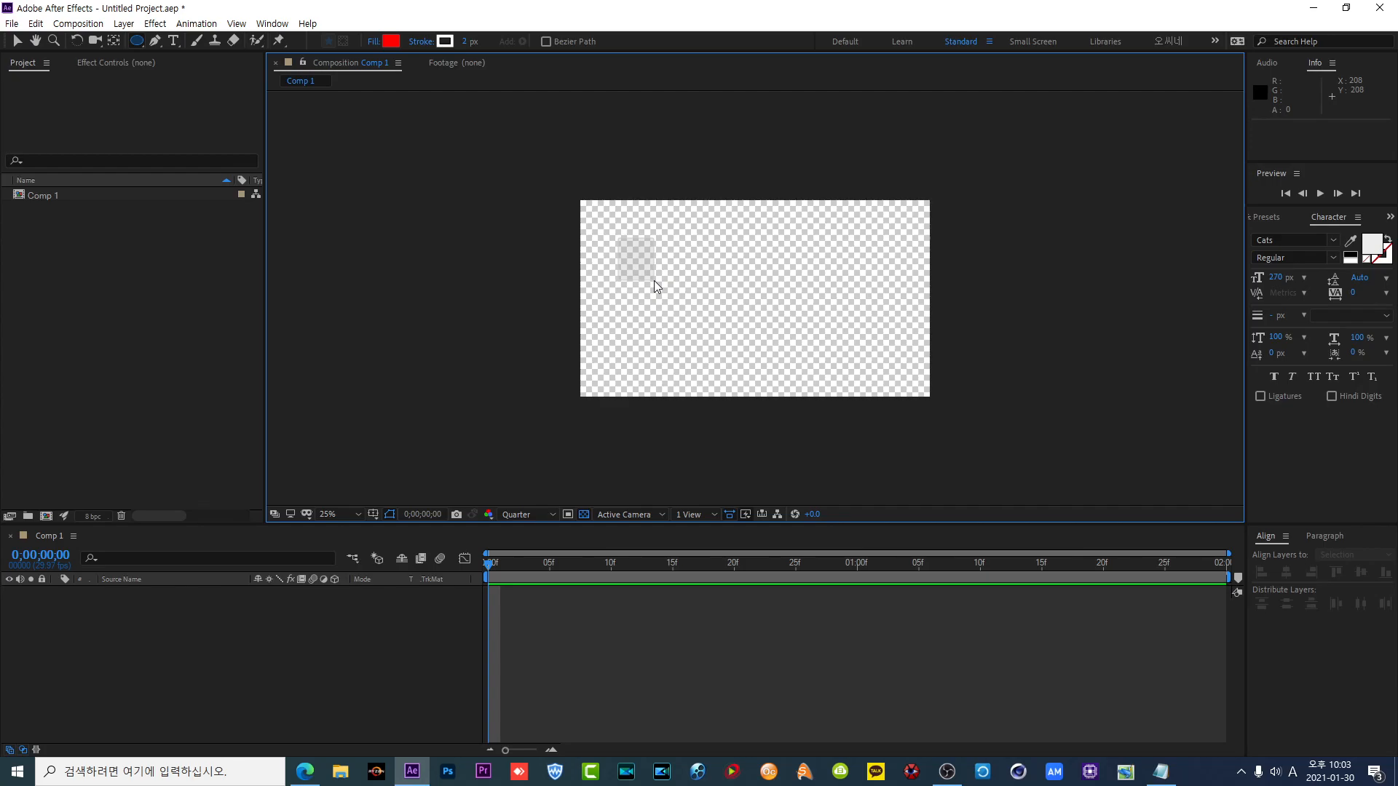
drag(626, 226, 650, 266)
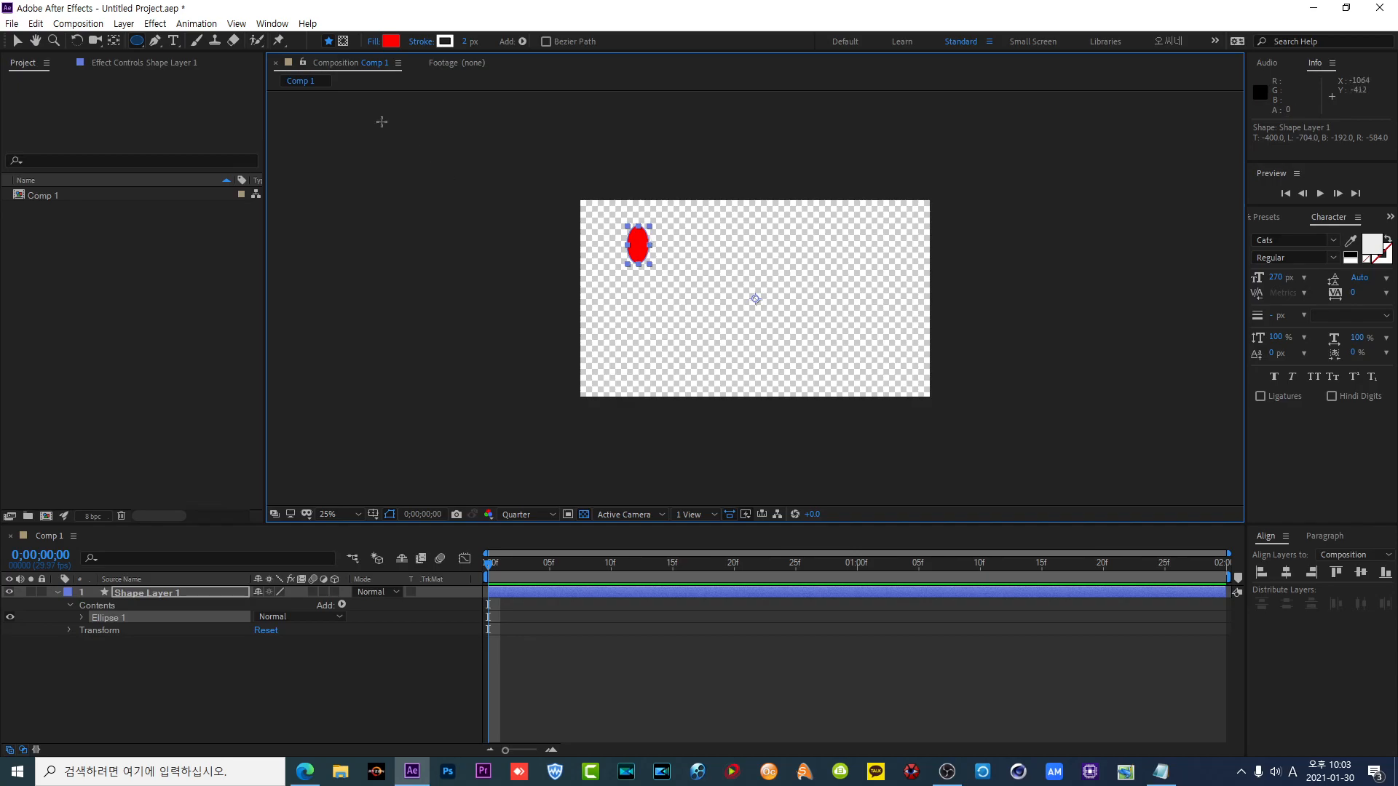
click(18, 41)
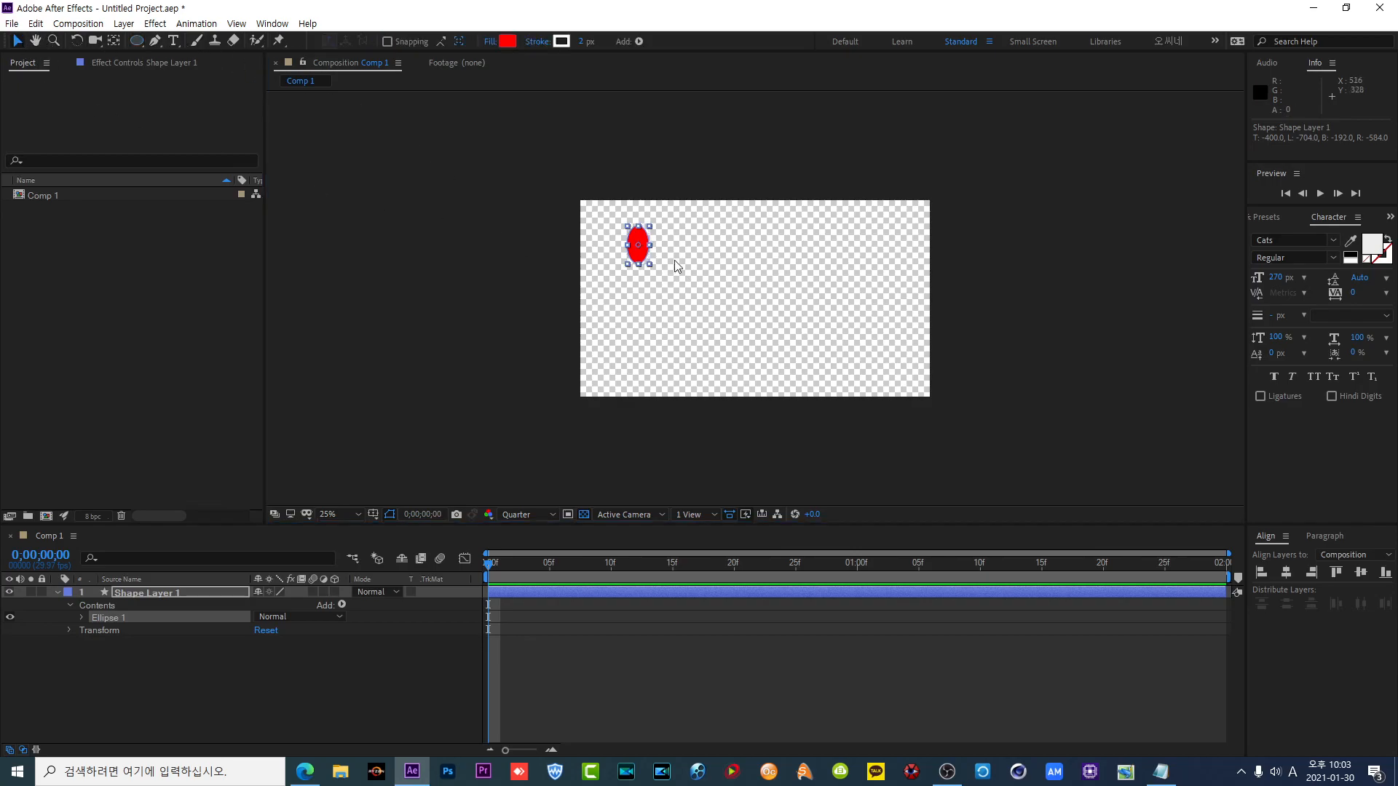
key(Delete)
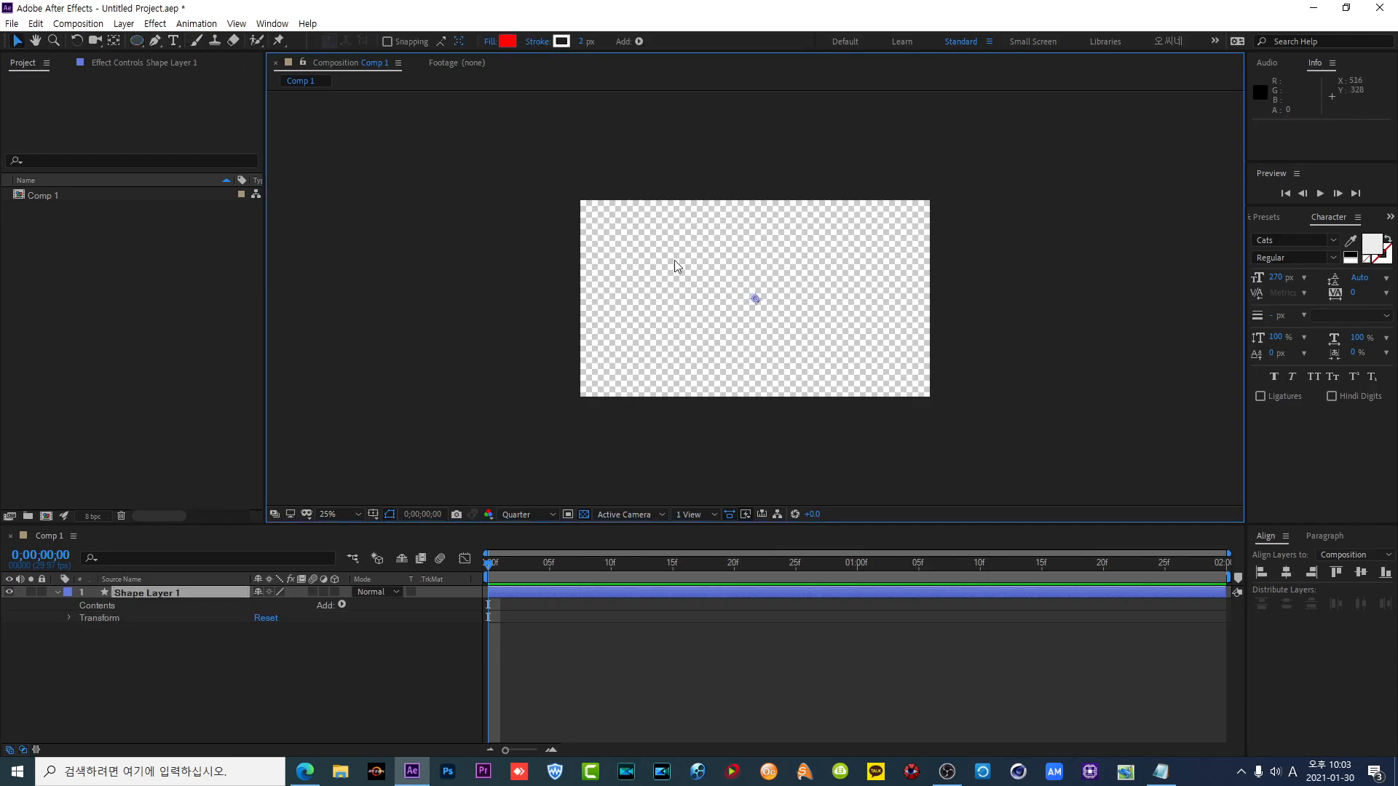
- Draw a red circle outward from its centre in the composition's upper left, move it towards the middle and delete it
click(136, 41)
click(636, 263)
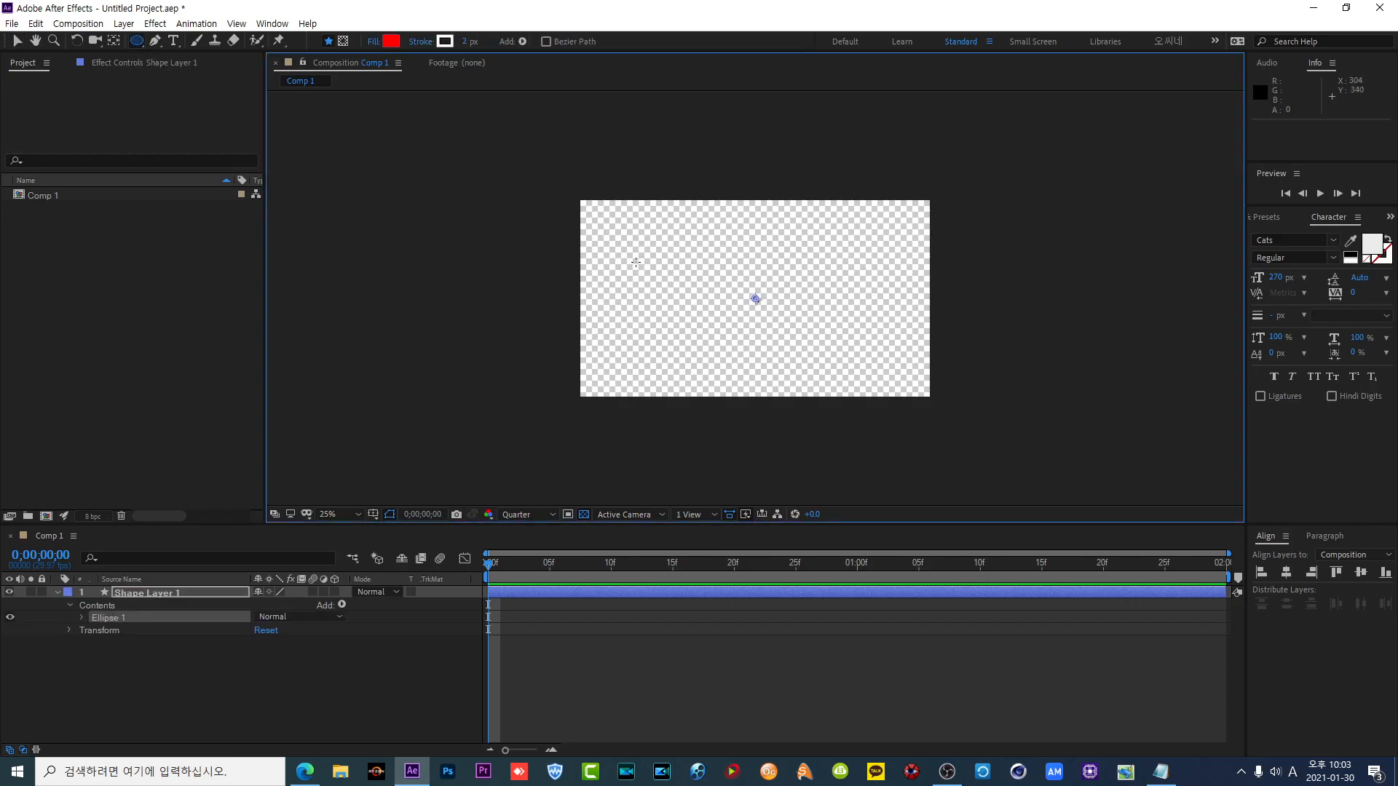
drag(636, 262, 666, 295)
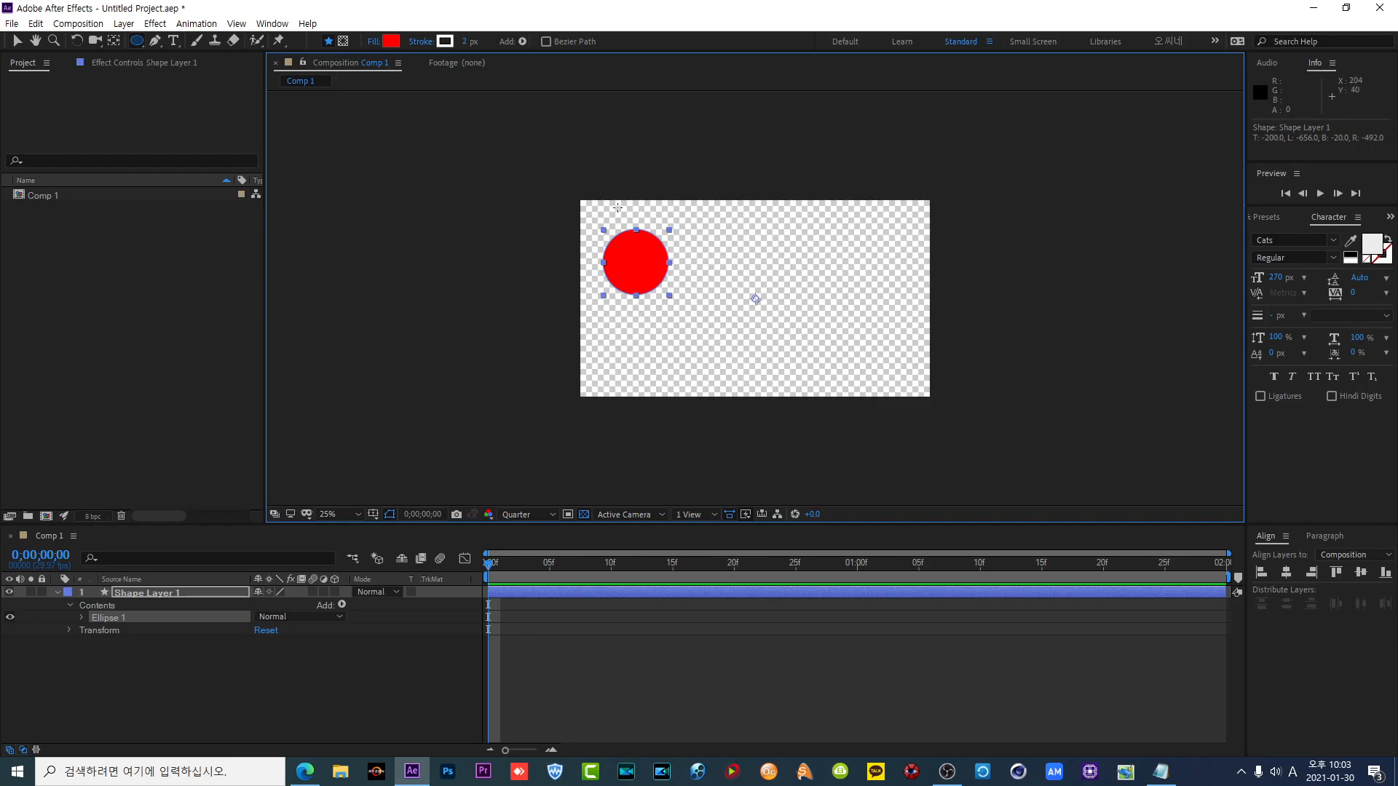
click(17, 41)
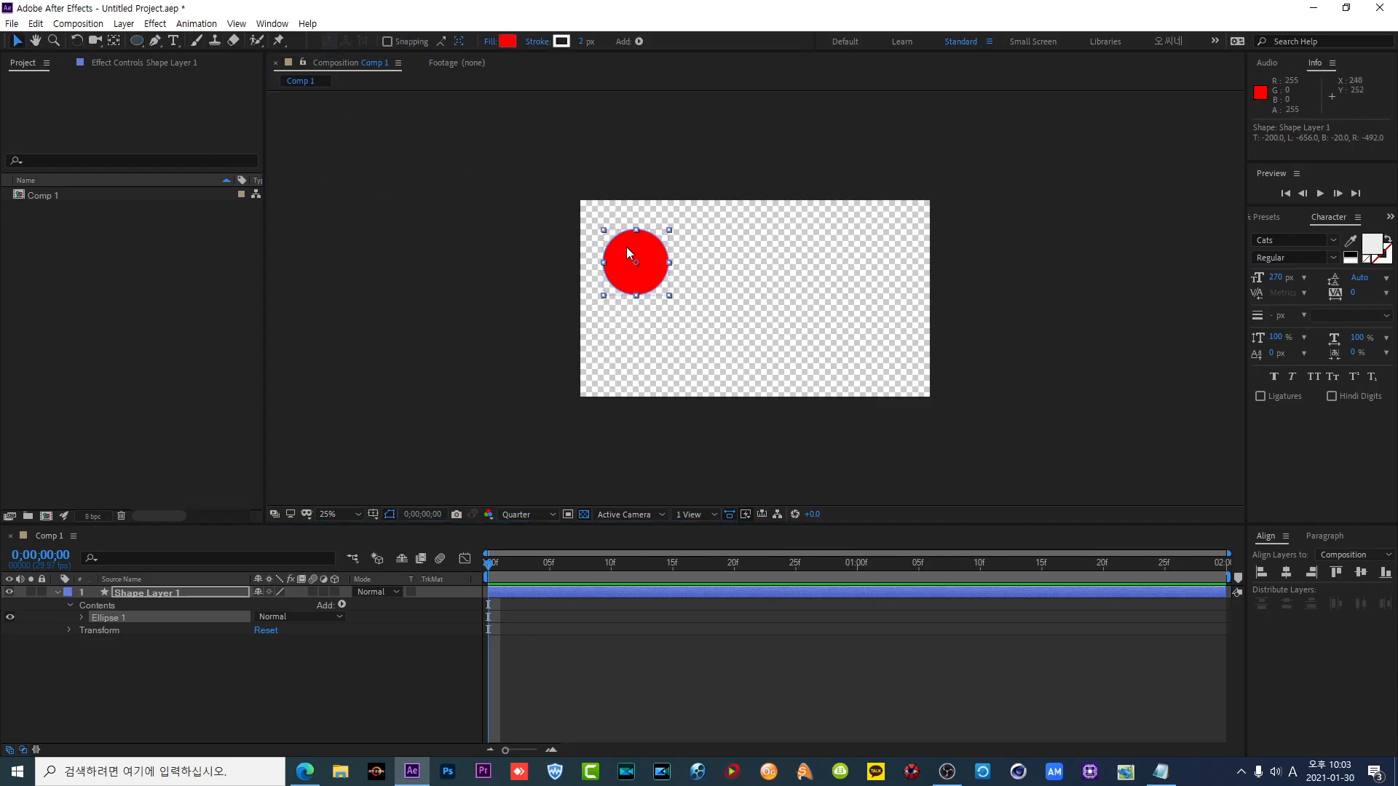
drag(627, 247, 679, 261)
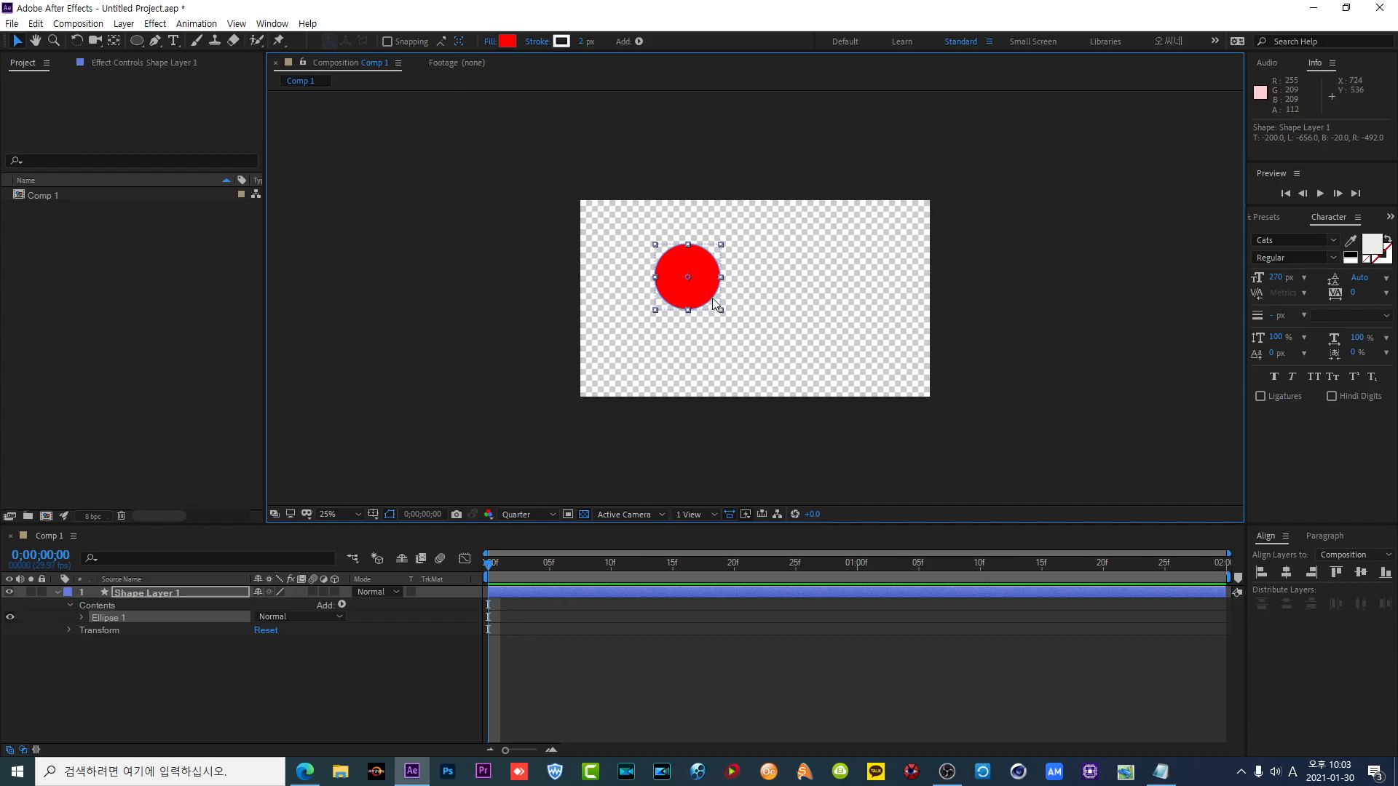
key(Delete)
- Draw a red rectangle about 1052 by 572 px around the middle of the composition on the existing shape layer
click(138, 43)
drag(140, 46, 141, 48)
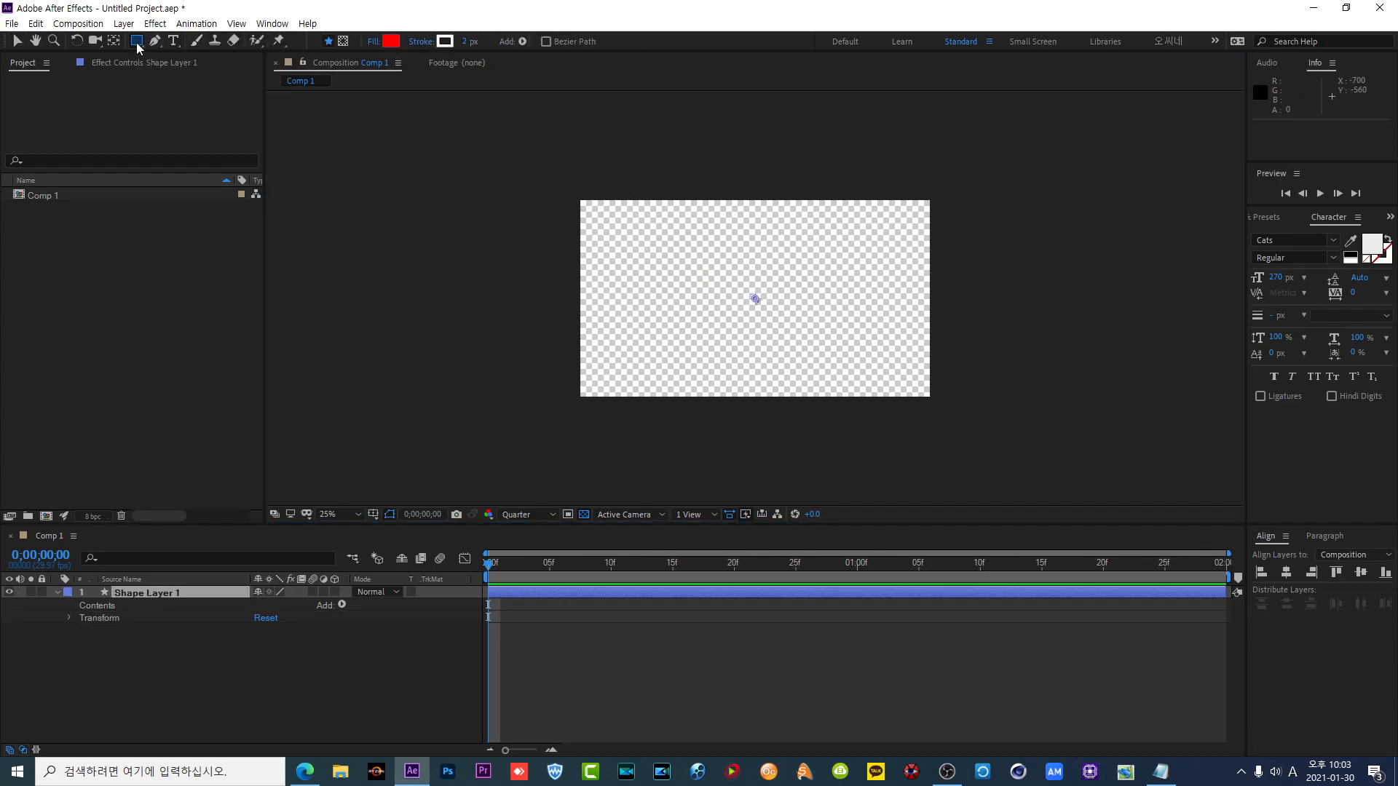
drag(655, 242, 848, 347)
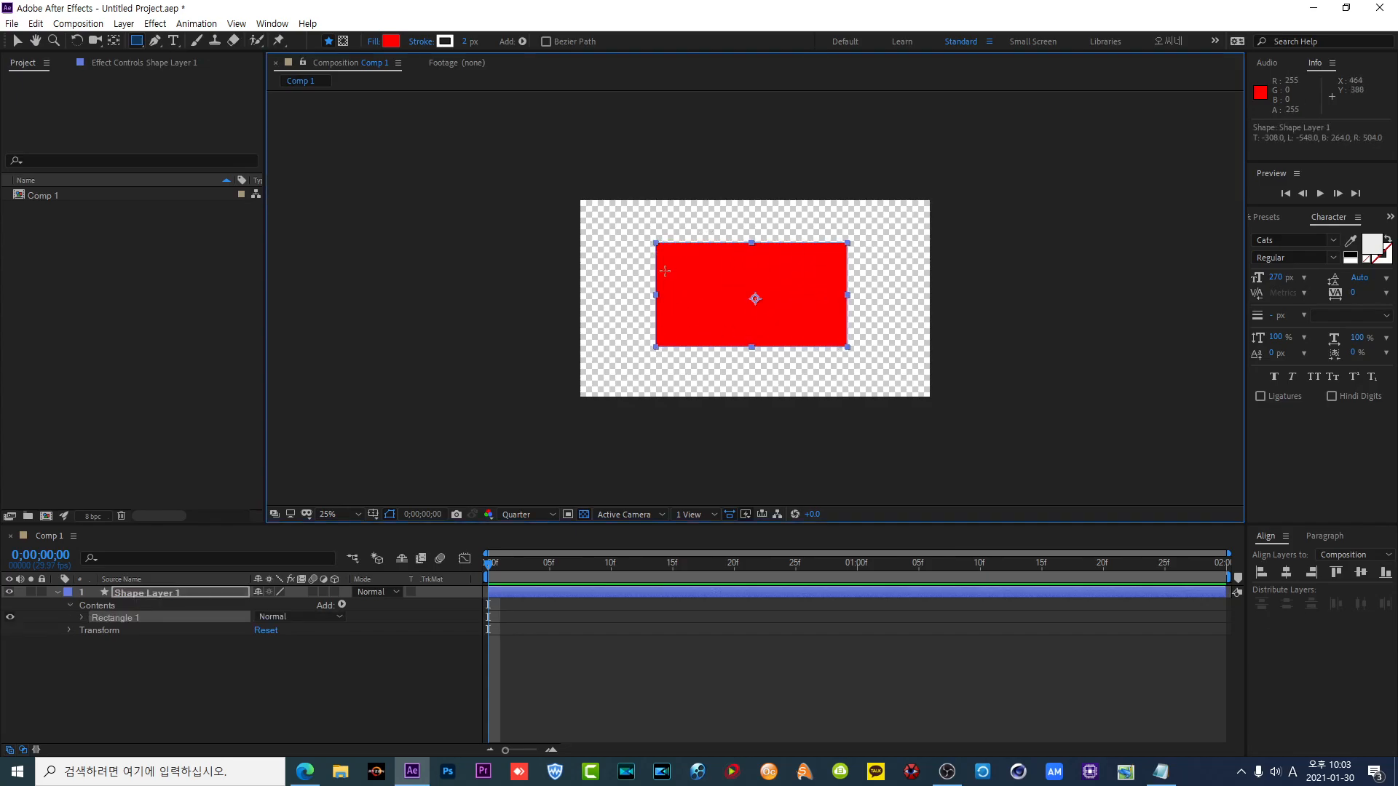
click(23, 44)
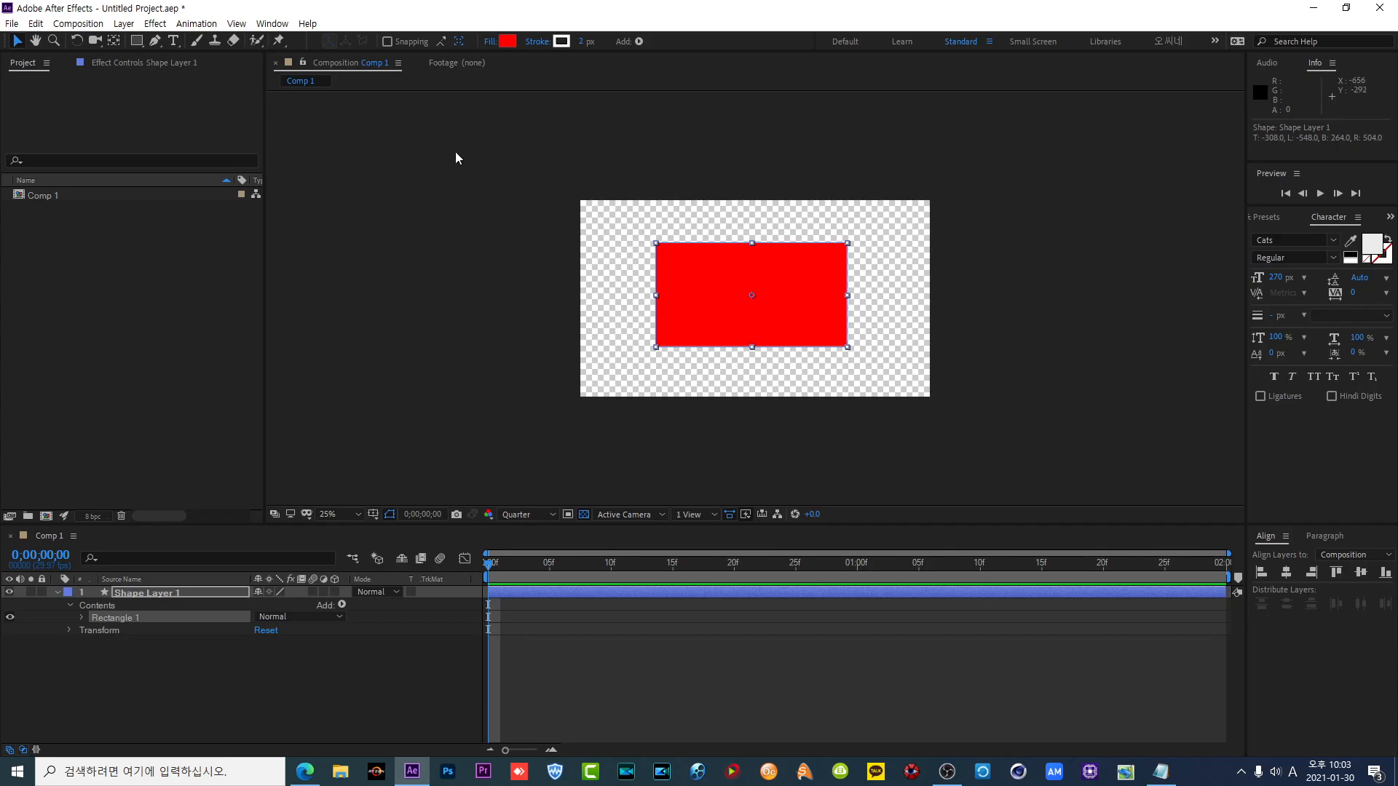
- Open Animation Composer's Anchor Point Mover and place its floating window beside the composition image
click(283, 28)
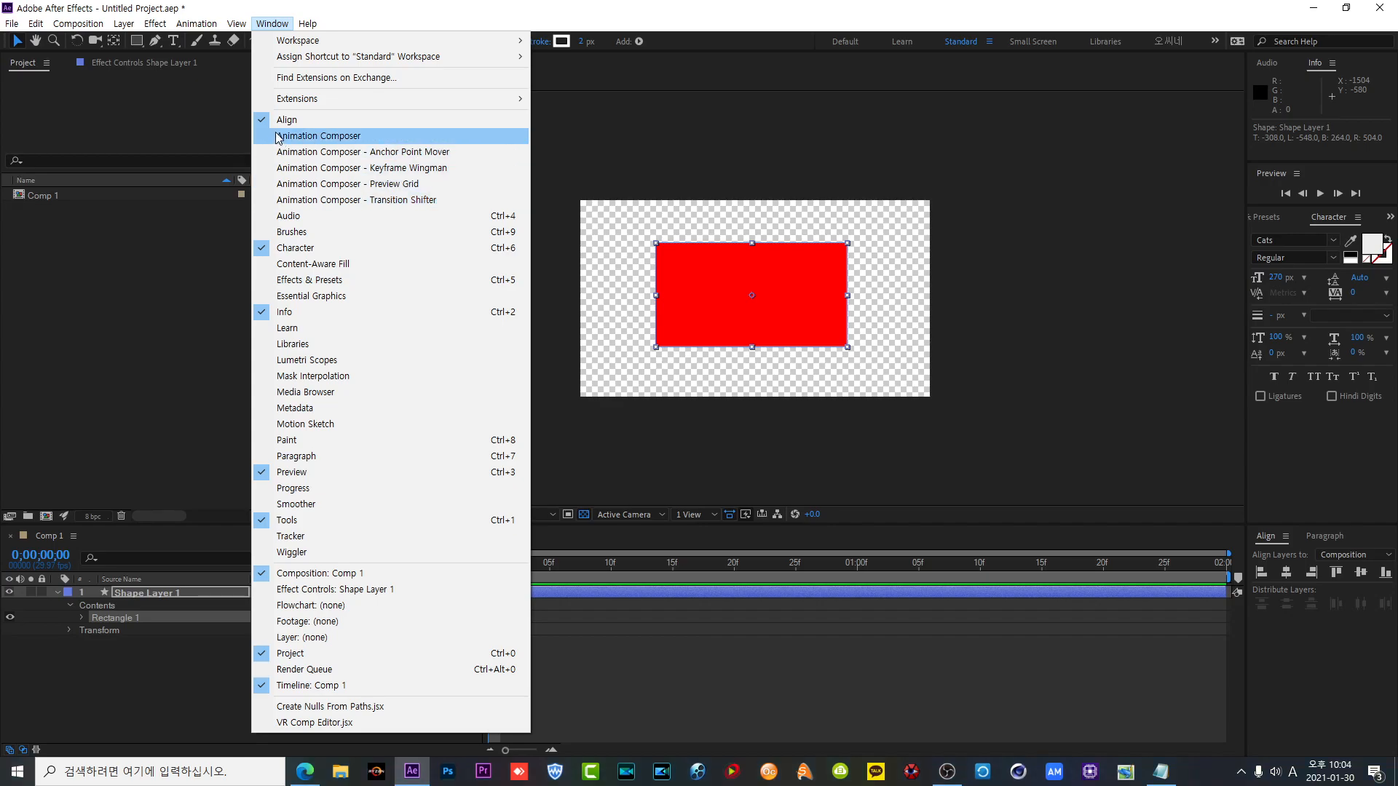
click(545, 126)
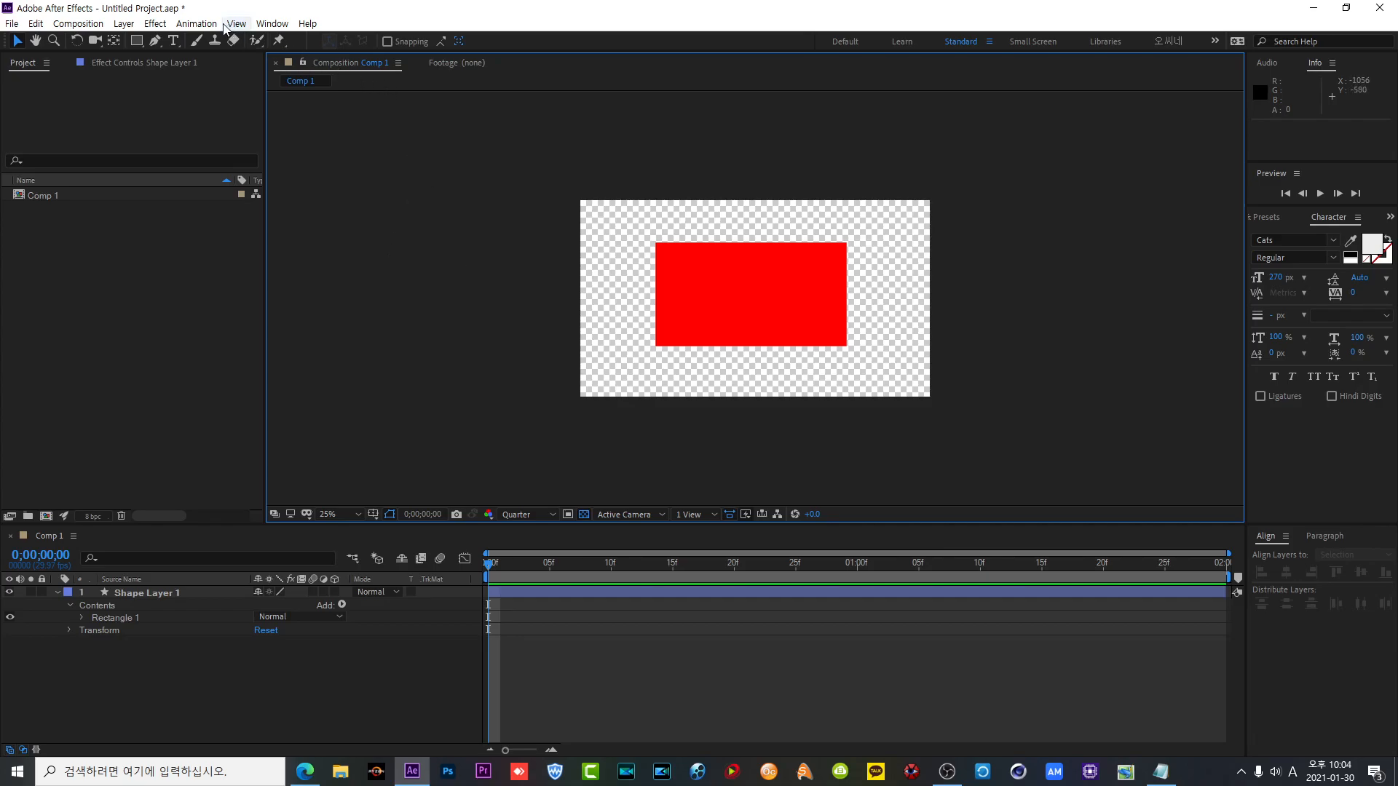
click(272, 24)
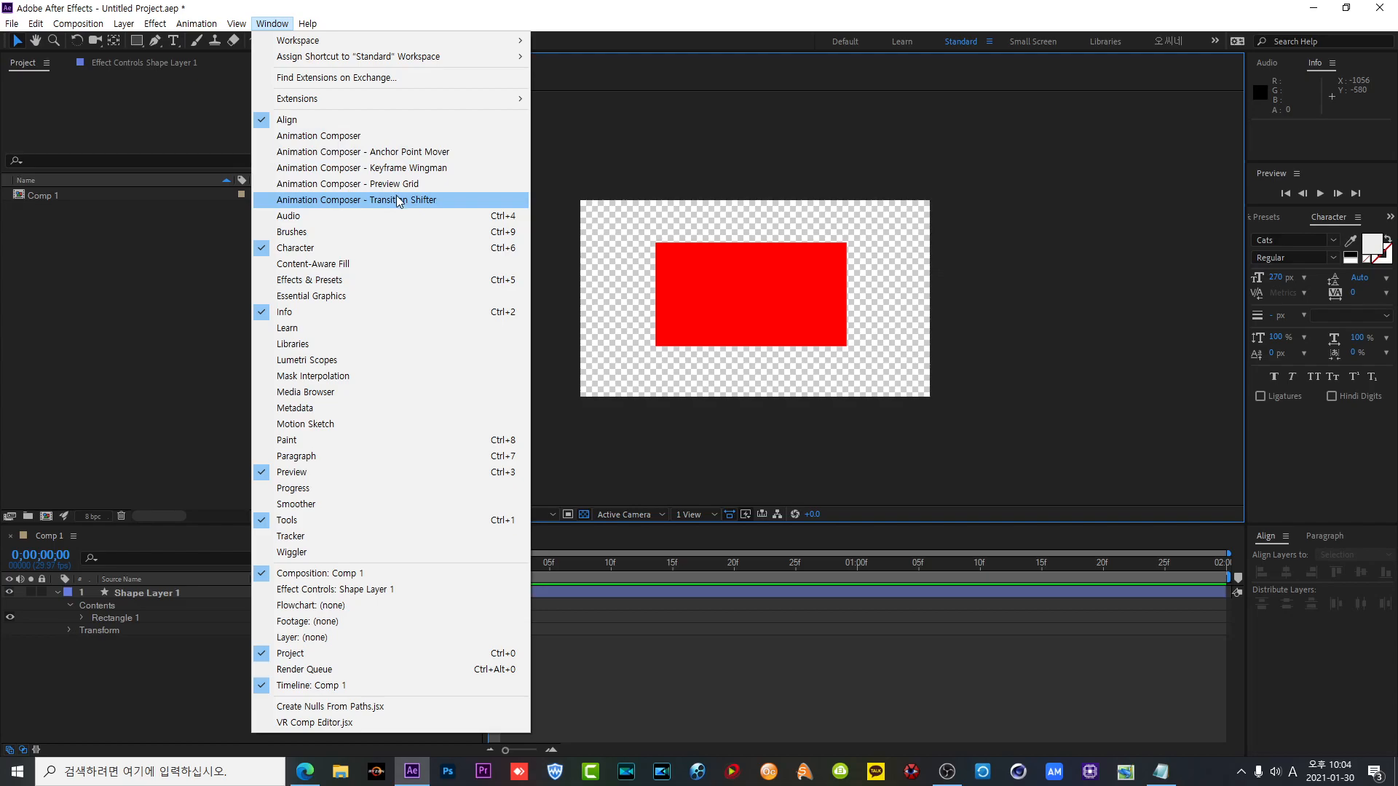
click(417, 152)
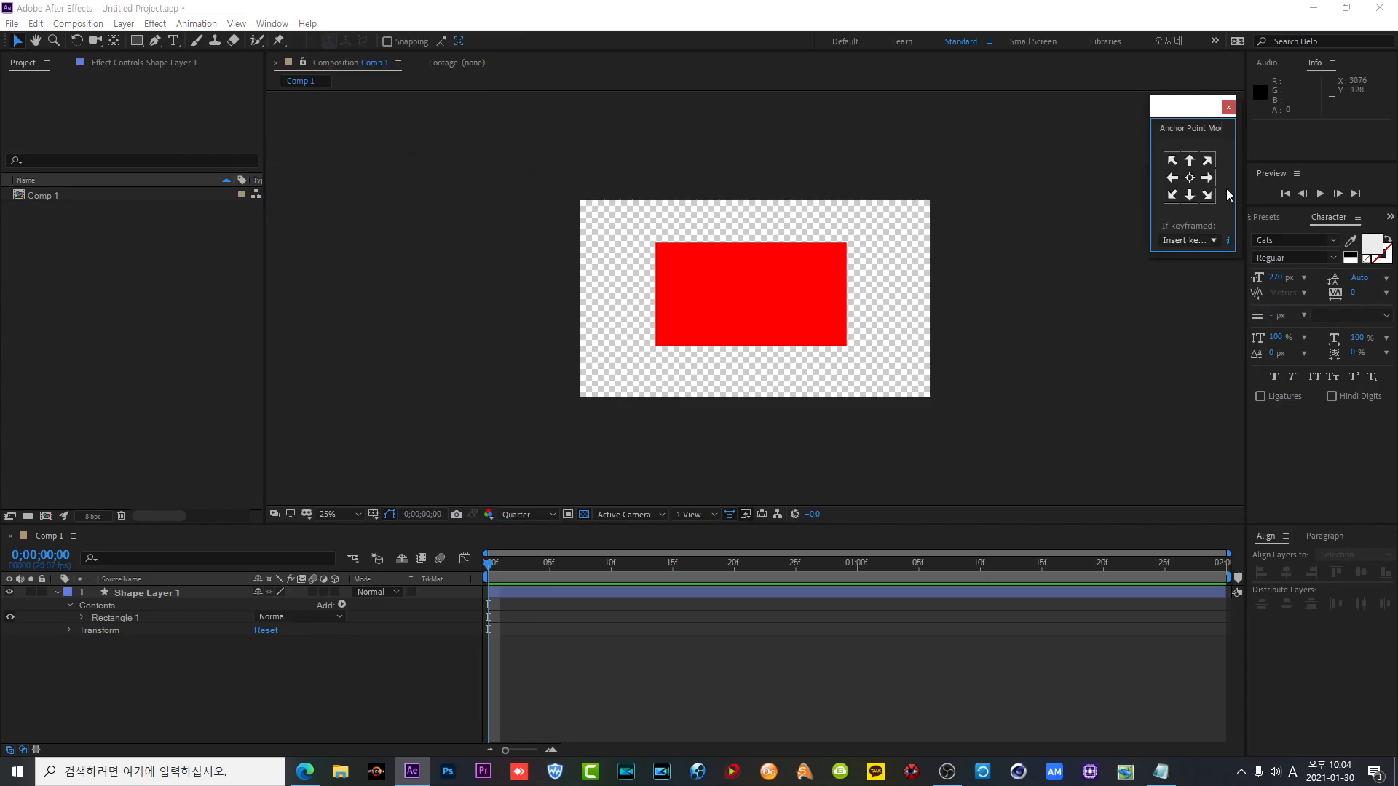
drag(1182, 112, 1098, 177)
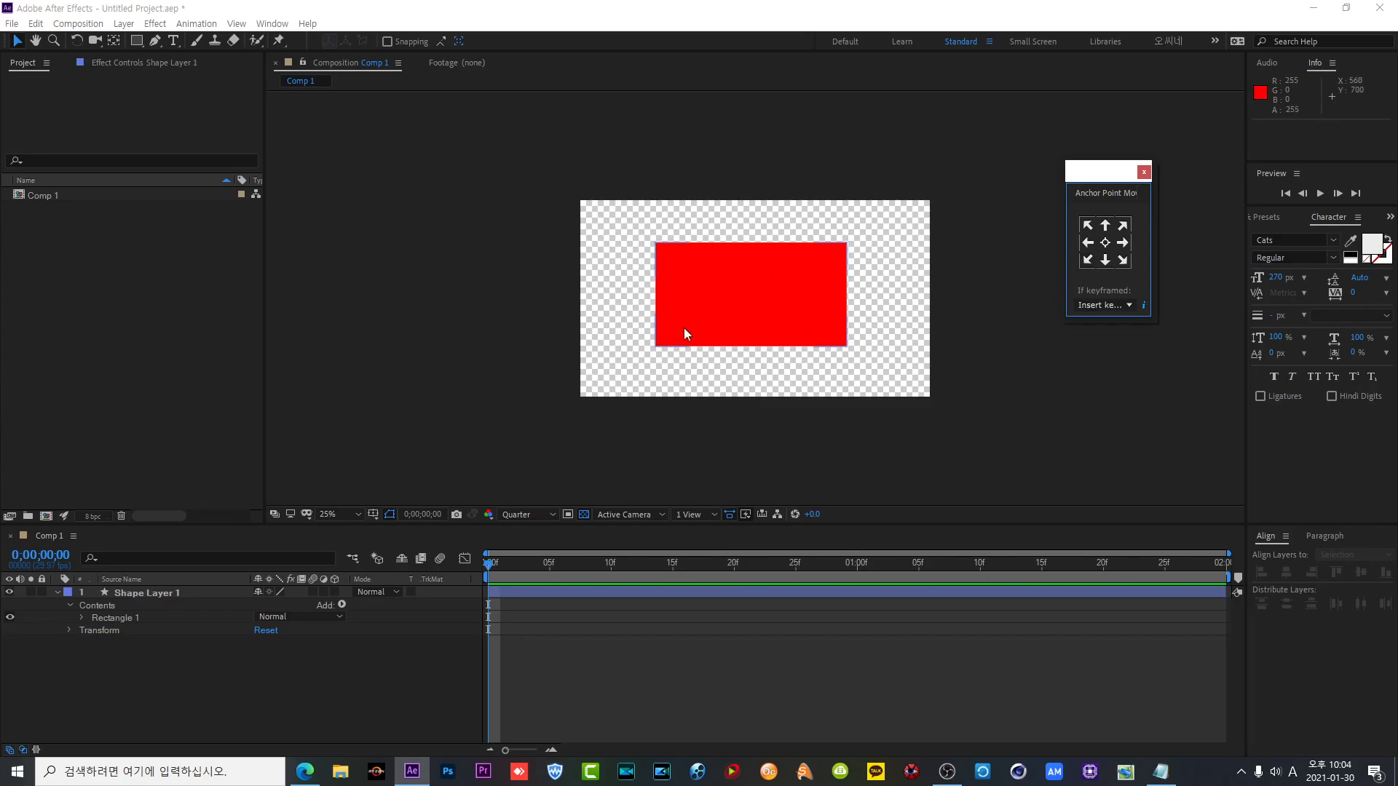
- Make the rectangle's shape layer 3D and reveal its rotation properties
click(57, 592)
click(334, 591)
click(141, 596)
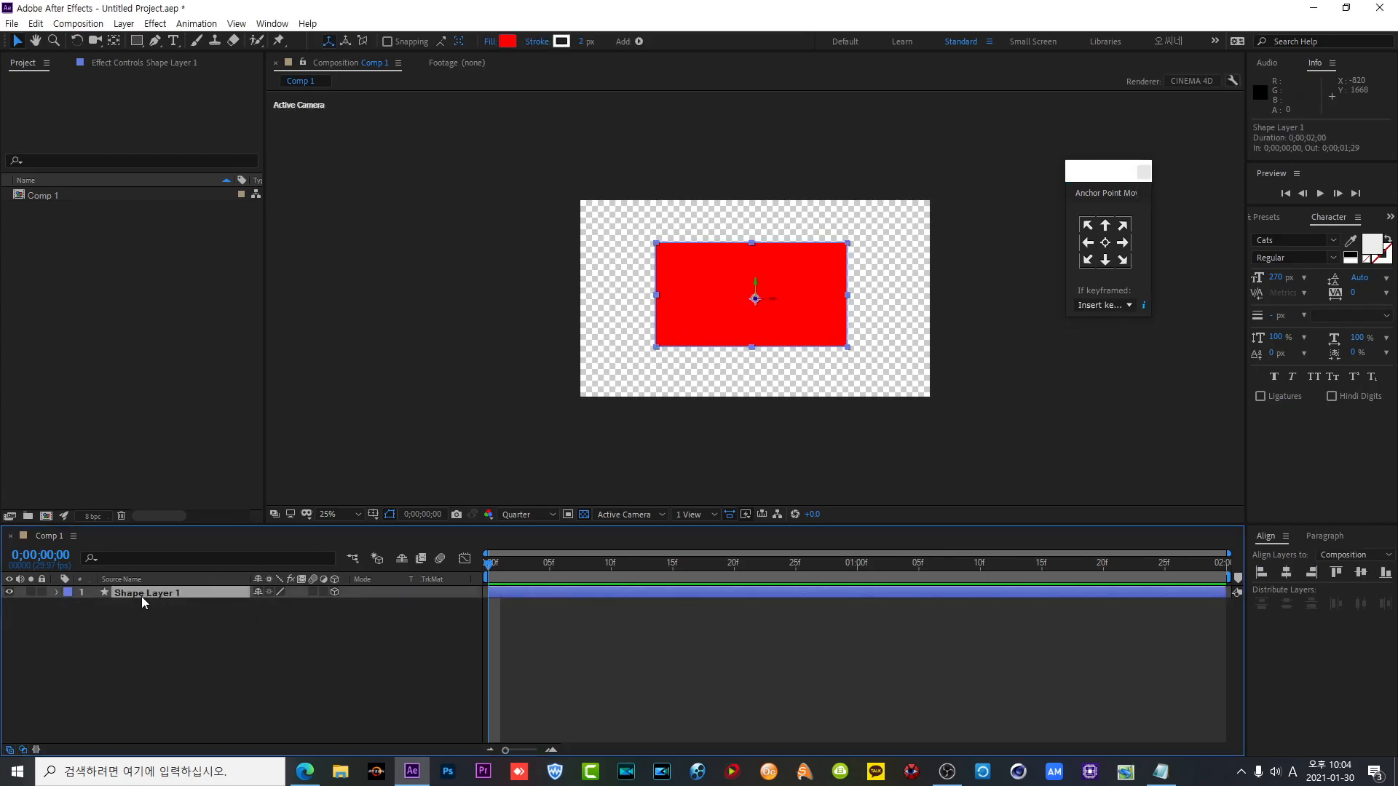
key(r)
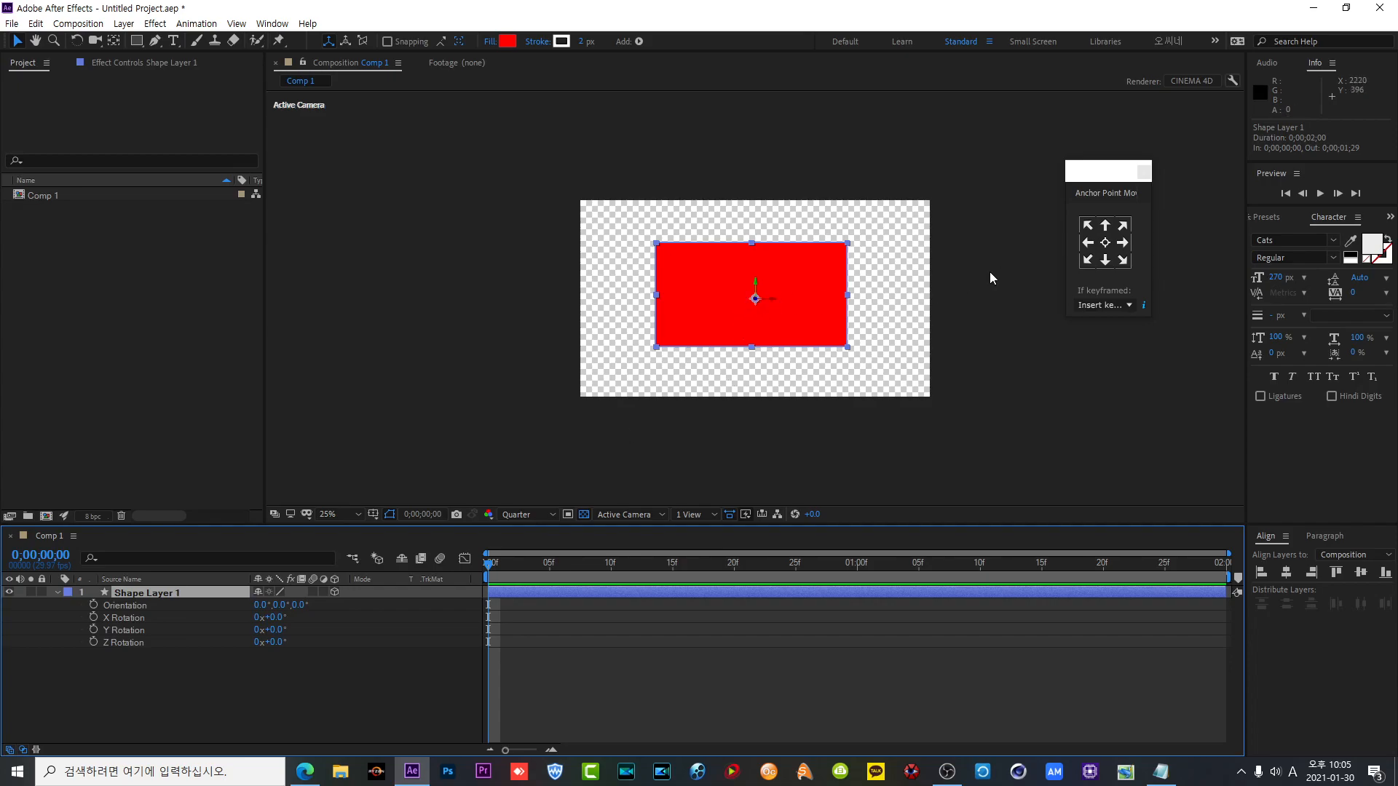
- Move the rectangle's anchor point to the middle of its left, right, bottom and top edges in turn with Anchor Point Mover
click(1088, 244)
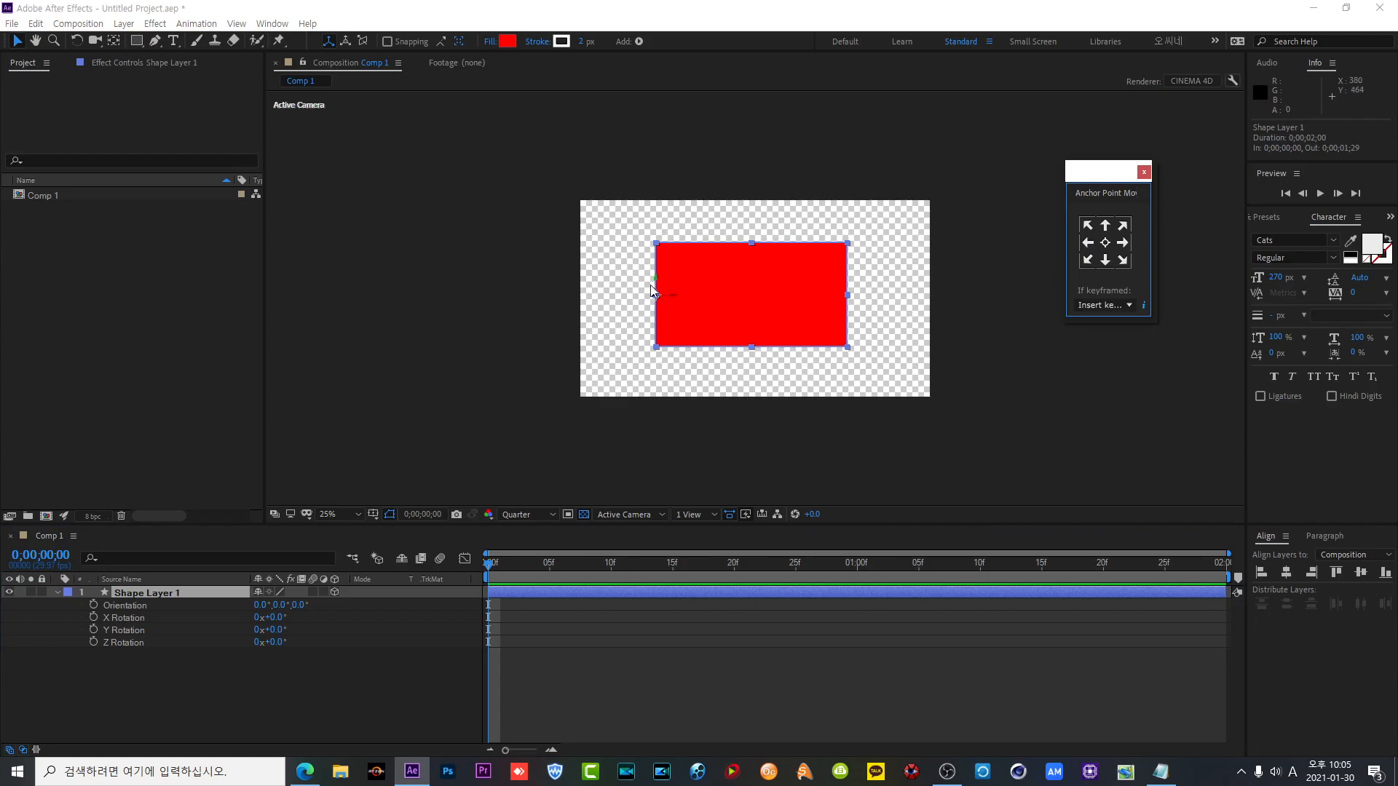
click(1123, 243)
click(1101, 262)
click(1105, 228)
- Tilt the rectangle about its top edge to an X Rotation of -3°, and tilt it again about a centred anchor point
mouse_move(282, 632)
mouse_down()
mouse_move(255, 632)
mouse_move(352, 632)
mouse_move(279, 630)
mouse_up()
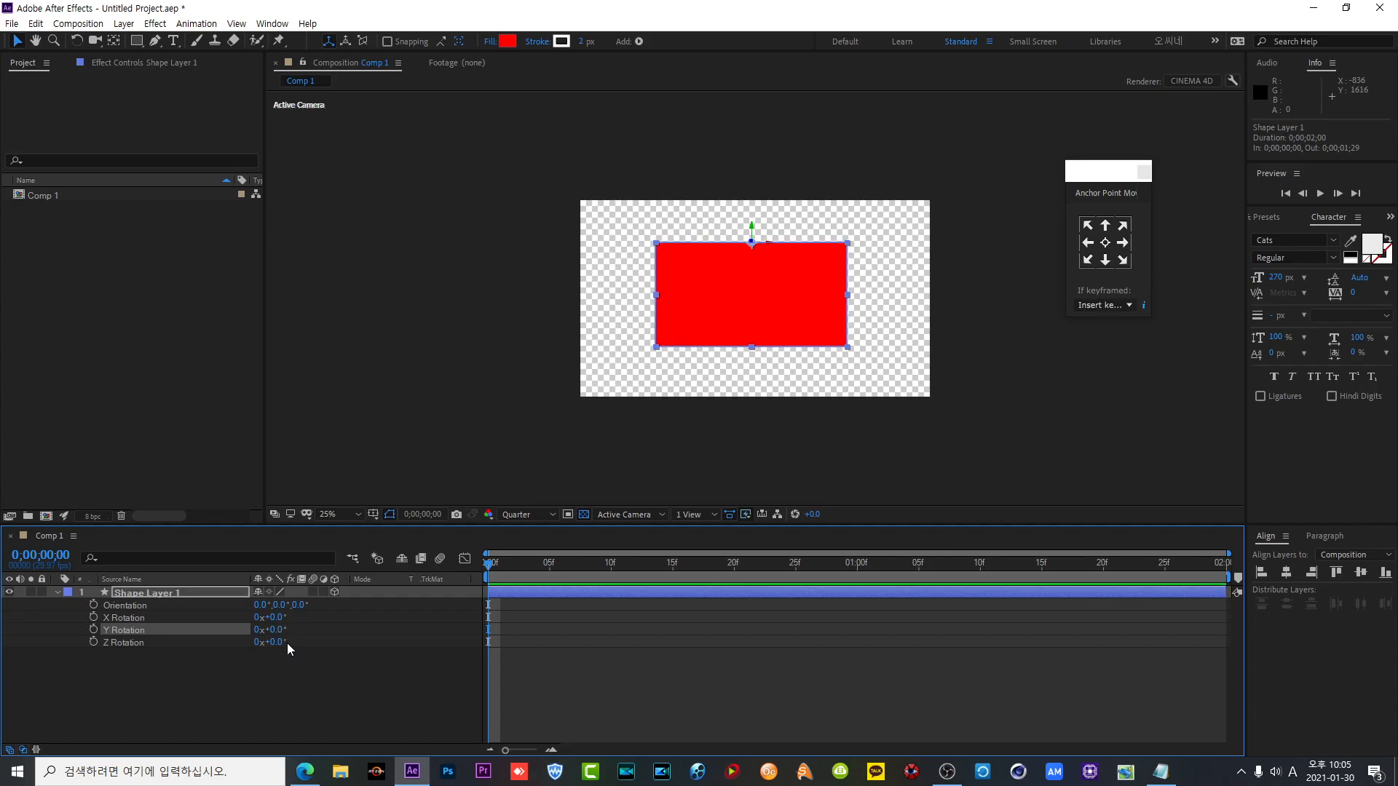
mouse_move(276, 618)
mouse_down()
mouse_move(299, 619)
mouse_move(256, 632)
mouse_move(337, 633)
mouse_move(281, 634)
mouse_up()
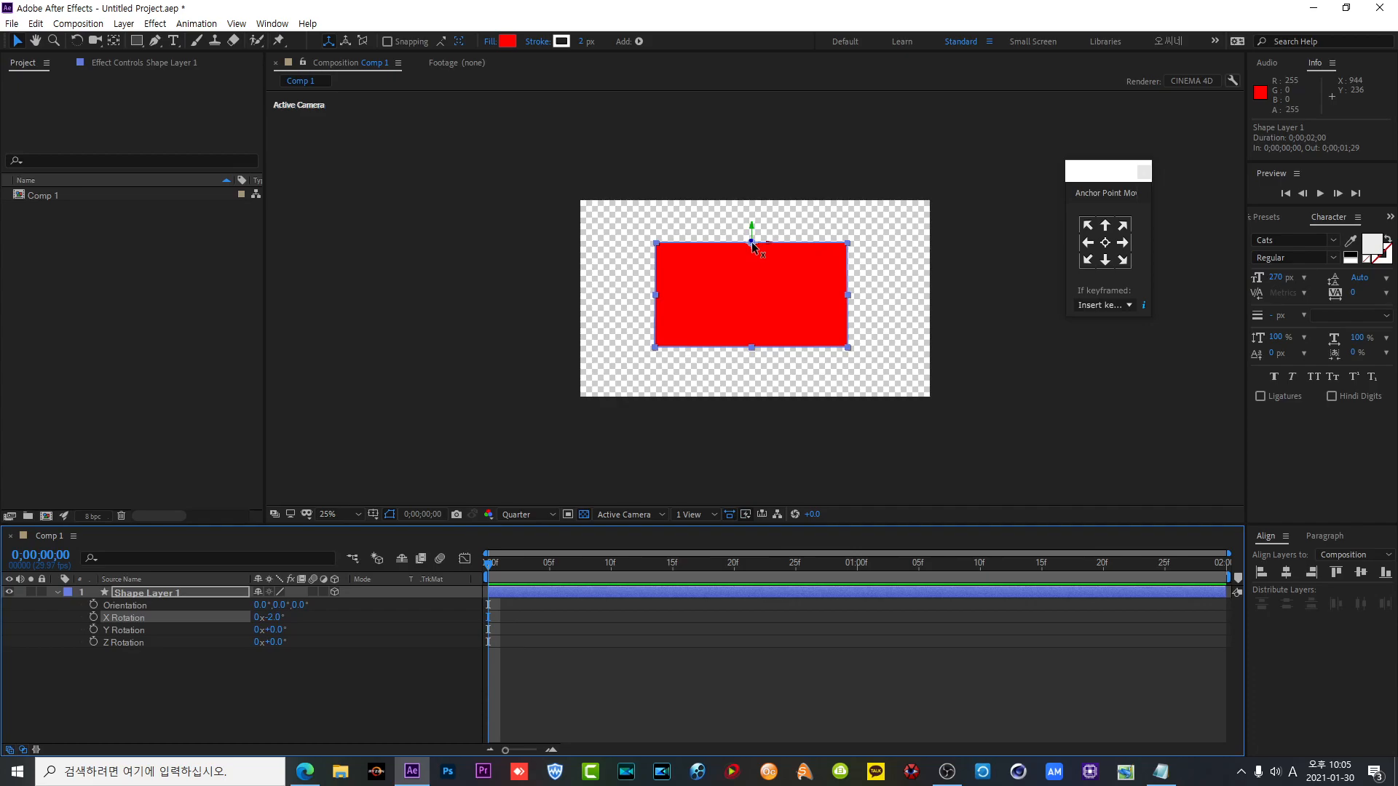
click(757, 251)
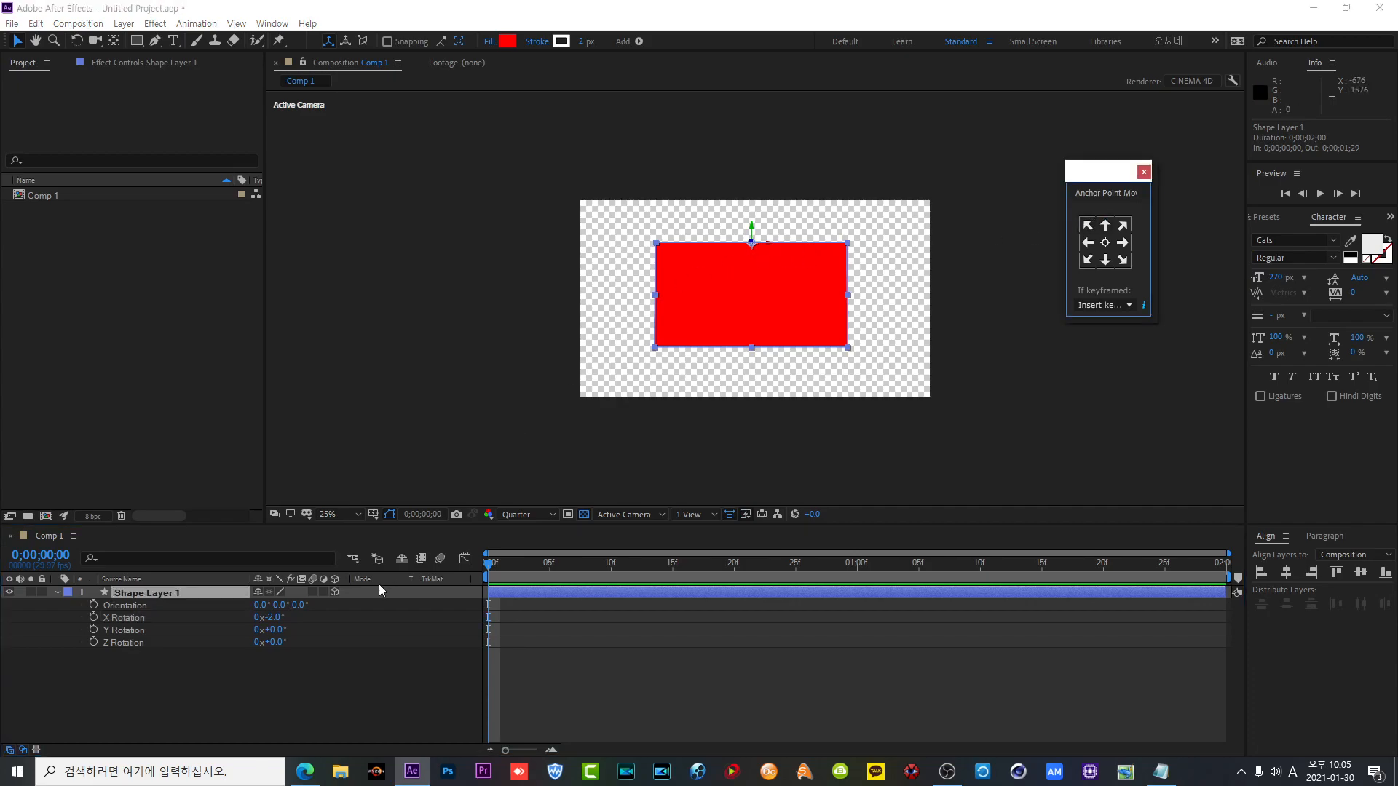
mouse_move(275, 619)
mouse_down()
mouse_move(341, 619)
mouse_move(271, 624)
mouse_move(290, 635)
mouse_up()
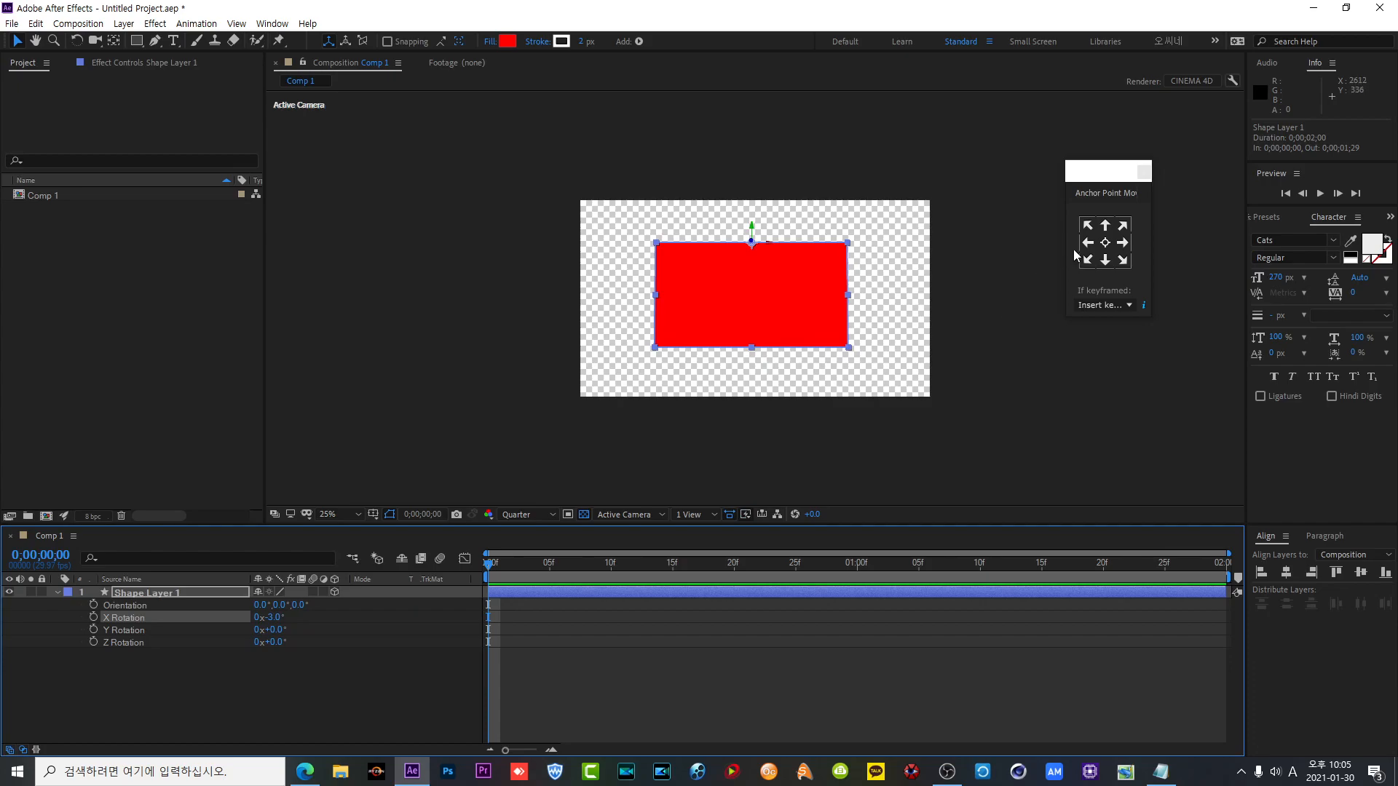
click(1108, 250)
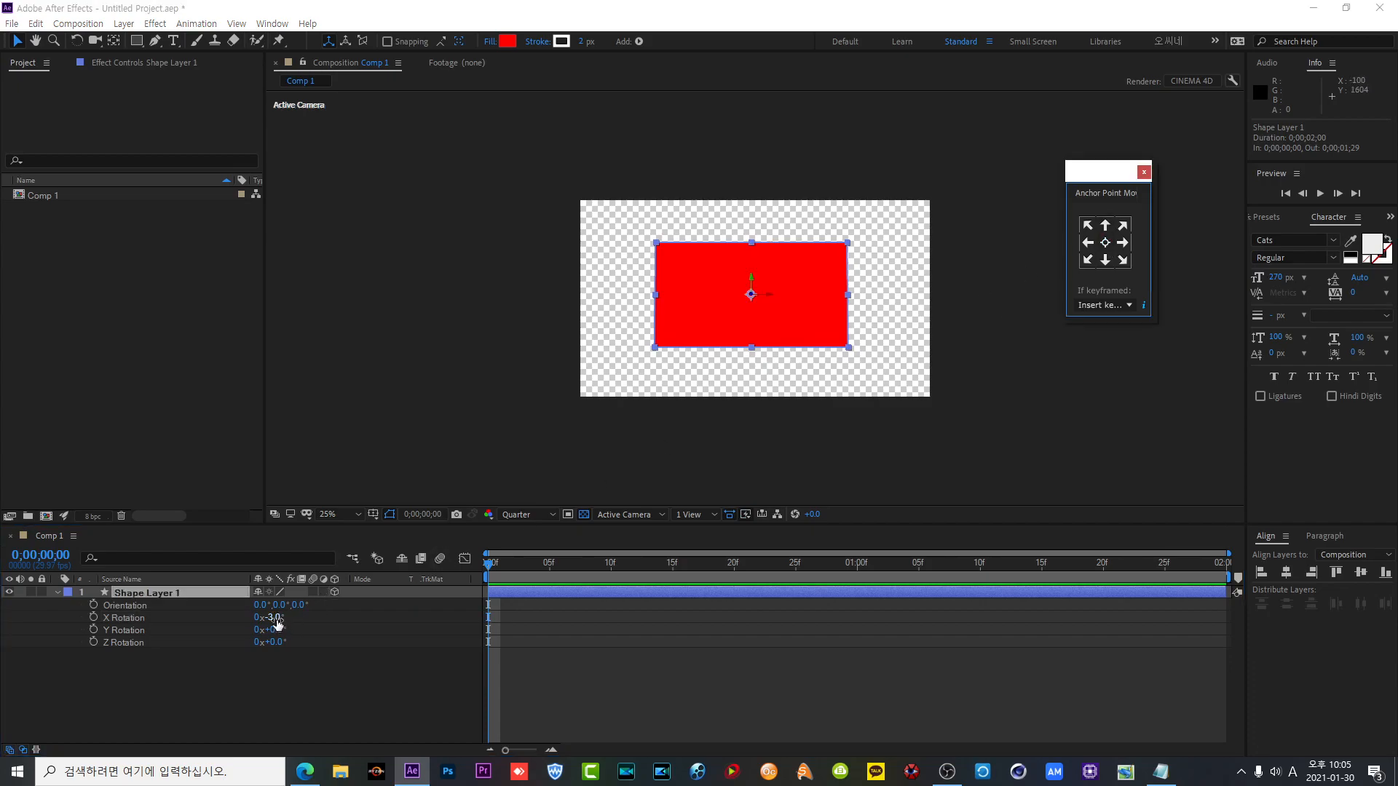
mouse_move(277, 624)
mouse_down()
mouse_move(299, 631)
mouse_move(235, 629)
mouse_move(291, 630)
mouse_up()
- Move the anchor point to the rectangle's top edge and set X Rotation to 6° and Y Rotation to 182°
click(1105, 225)
mouse_move(278, 617)
mouse_down()
mouse_move(326, 621)
mouse_move(293, 634)
mouse_up()
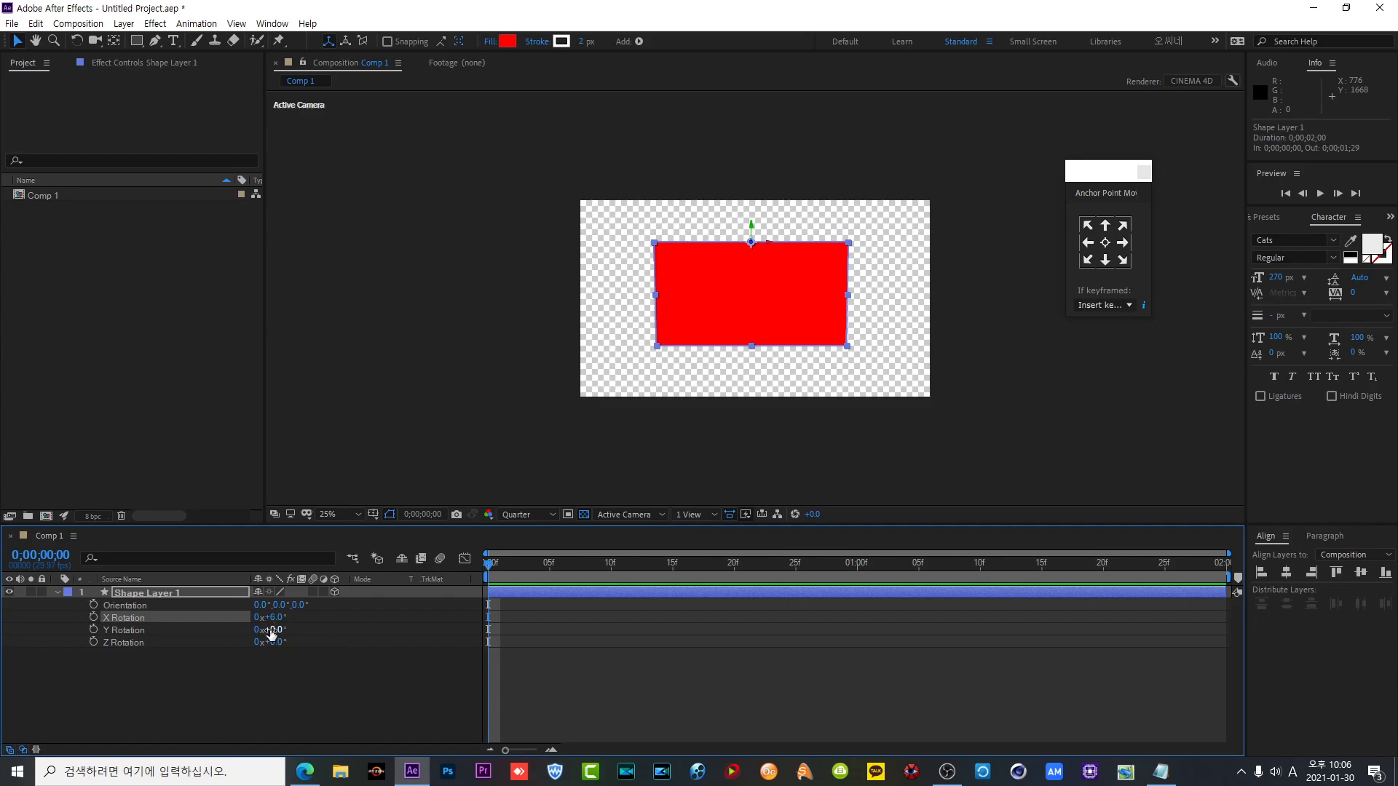
drag(269, 630, 413, 638)
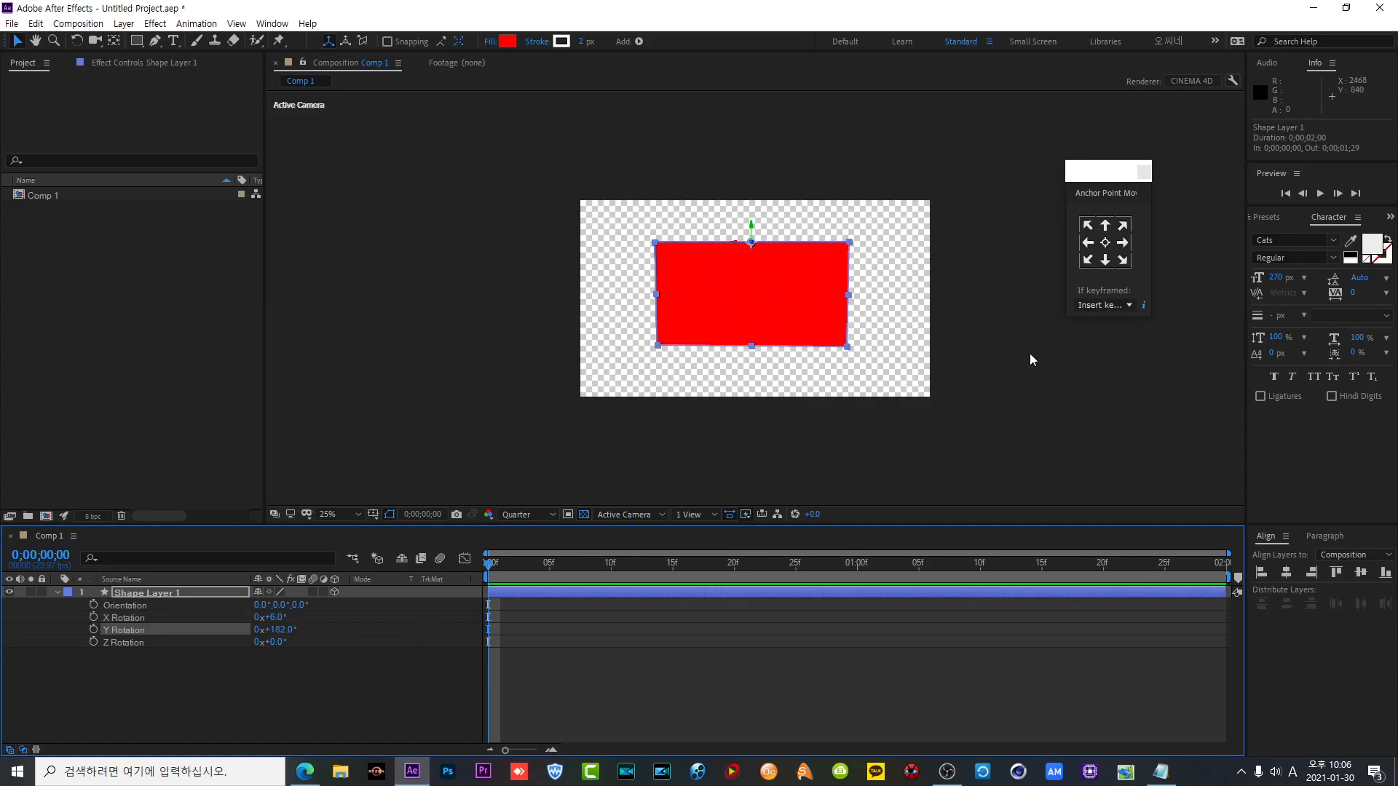
- Cycle the anchor point through the rectangle's four corners and centre, ending on its upper-left corner
click(1090, 227)
click(1123, 226)
click(1088, 260)
click(1123, 260)
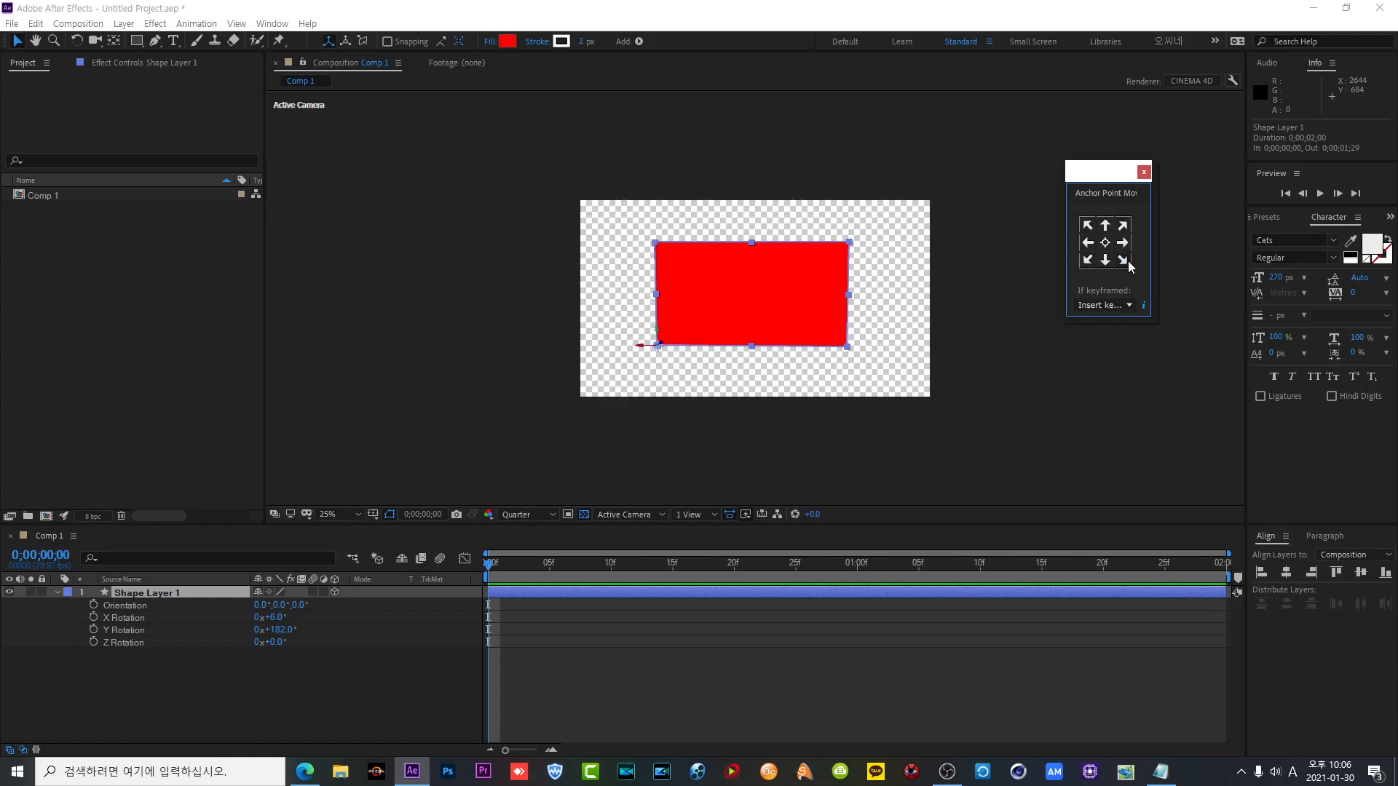
click(1104, 242)
click(1092, 228)
- Tilt the rectangle in X about its corner anchor point and switch the shape layer back to 2D
drag(271, 617, 327, 630)
click(335, 593)
drag(894, 317, 709, 316)
click(182, 592)
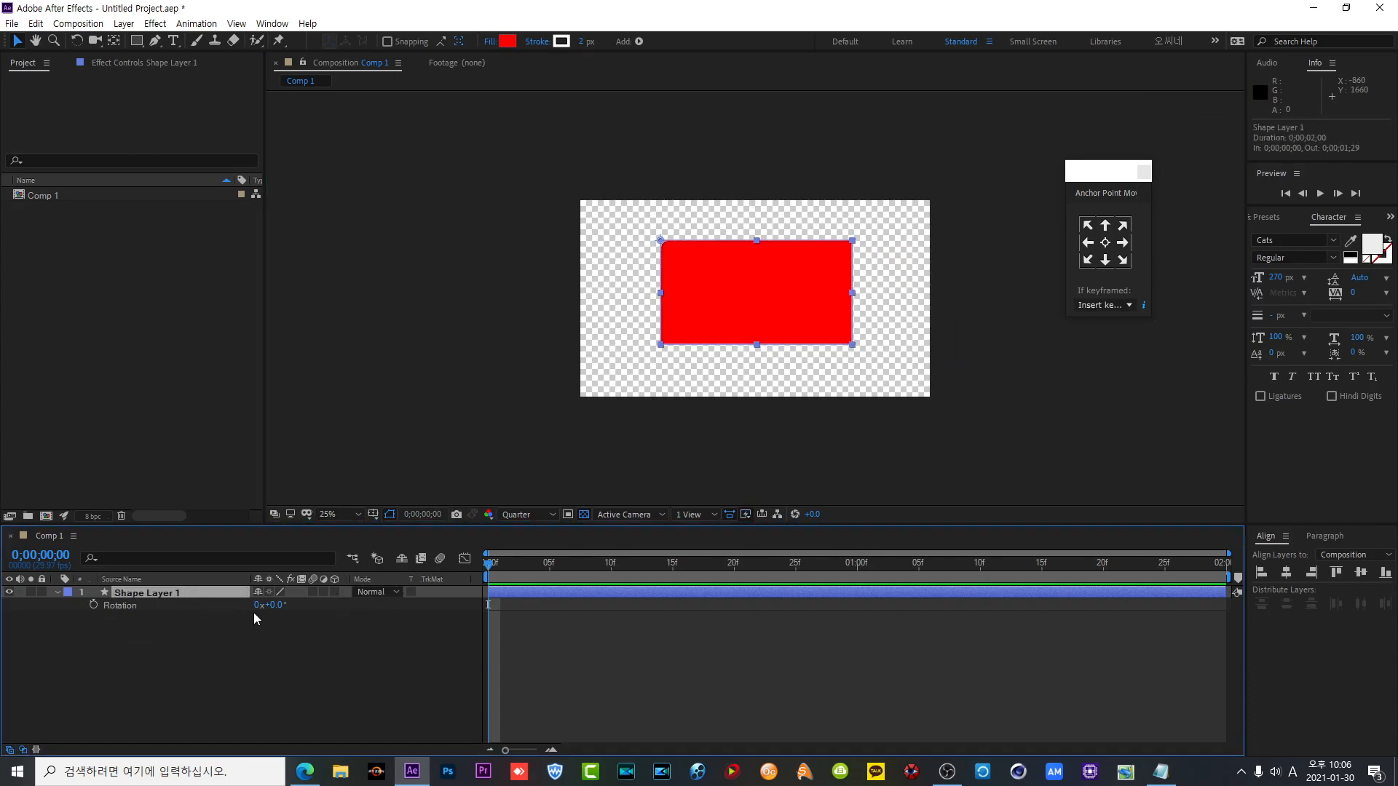
- Rotate the rectangle to 11° about its upper-left corner and move the layer to about 400, 239
click(316, 609)
mouse_move(276, 611)
mouse_down()
mouse_move(313, 610)
mouse_move(286, 608)
mouse_up()
drag(669, 251, 661, 255)
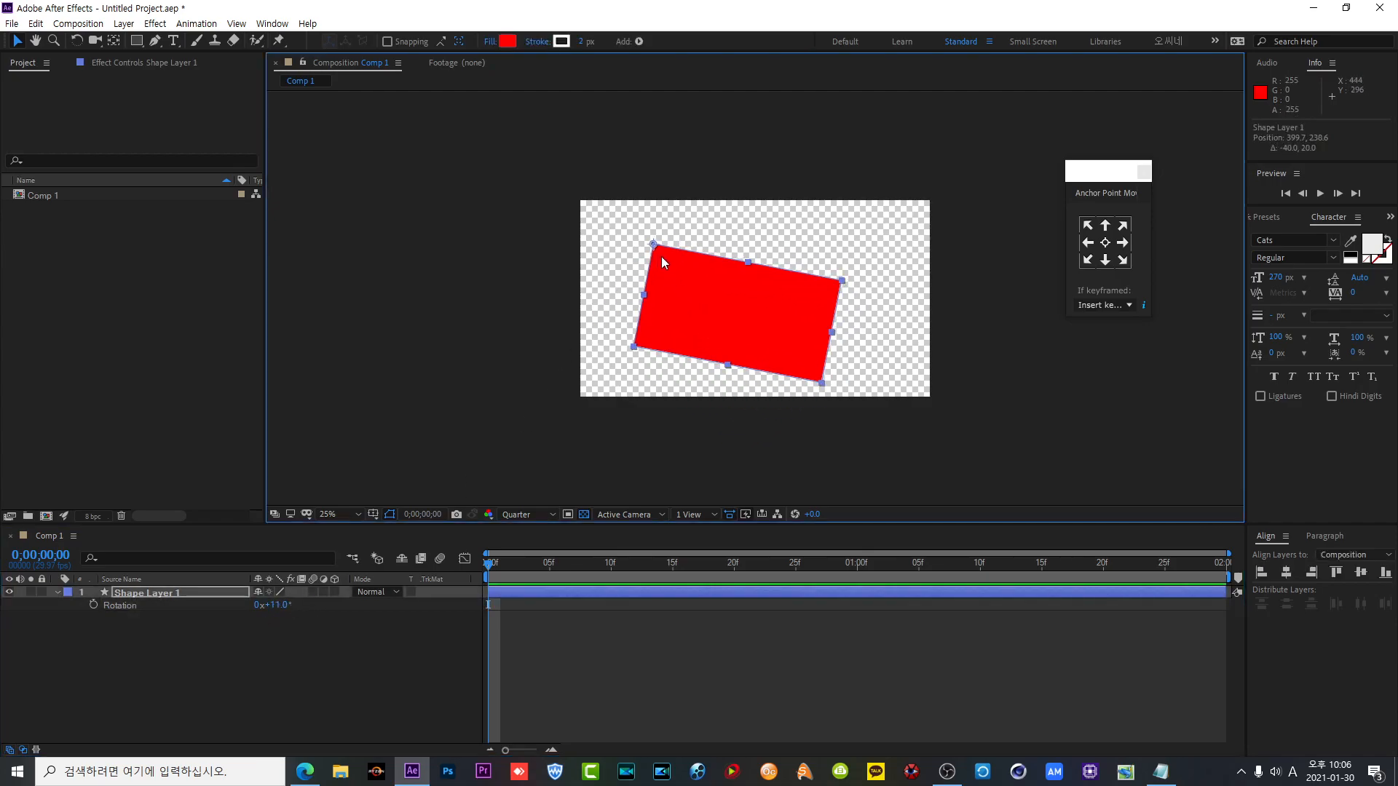
- Rotate the rectangle to -1° about its upper-right corner and to 190° about a centred anchor point
click(1122, 226)
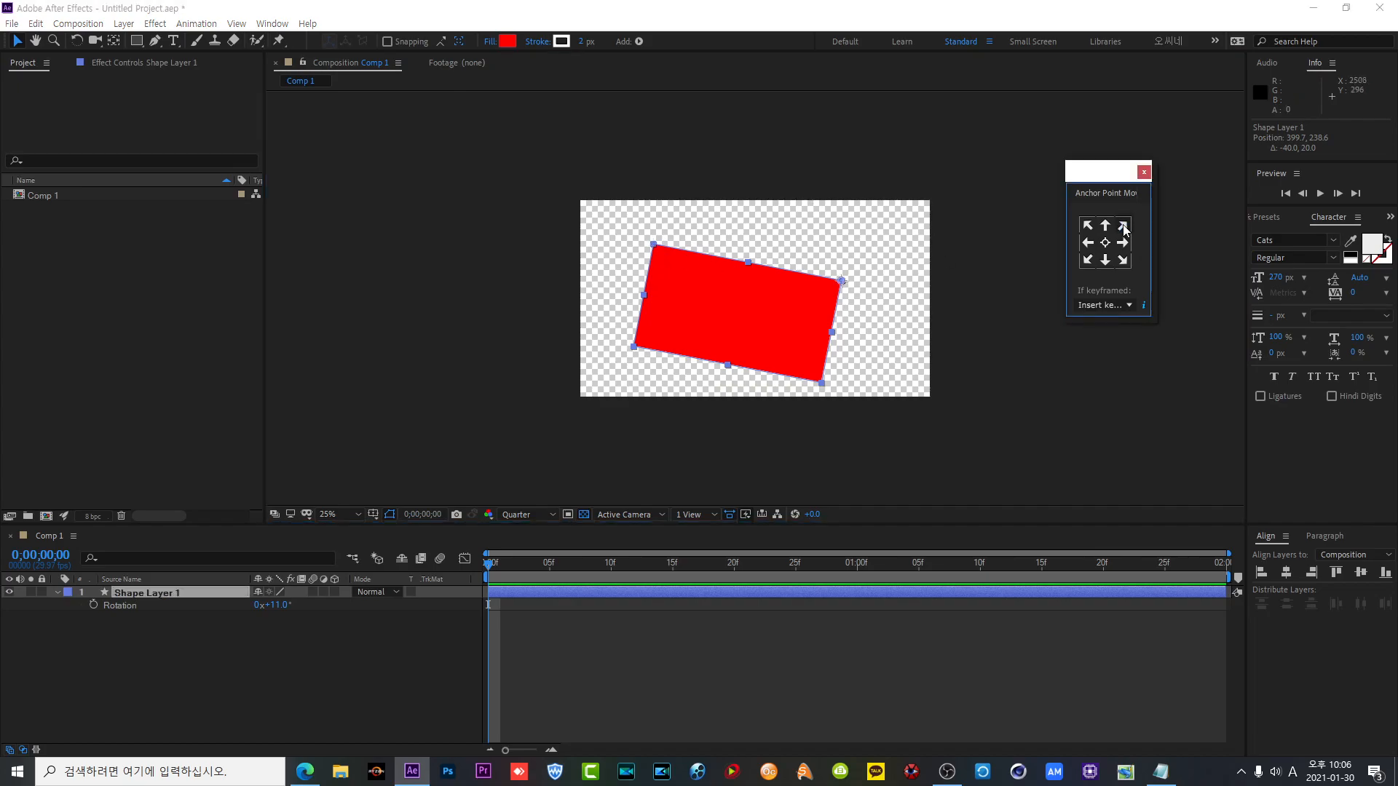
drag(281, 606, 313, 653)
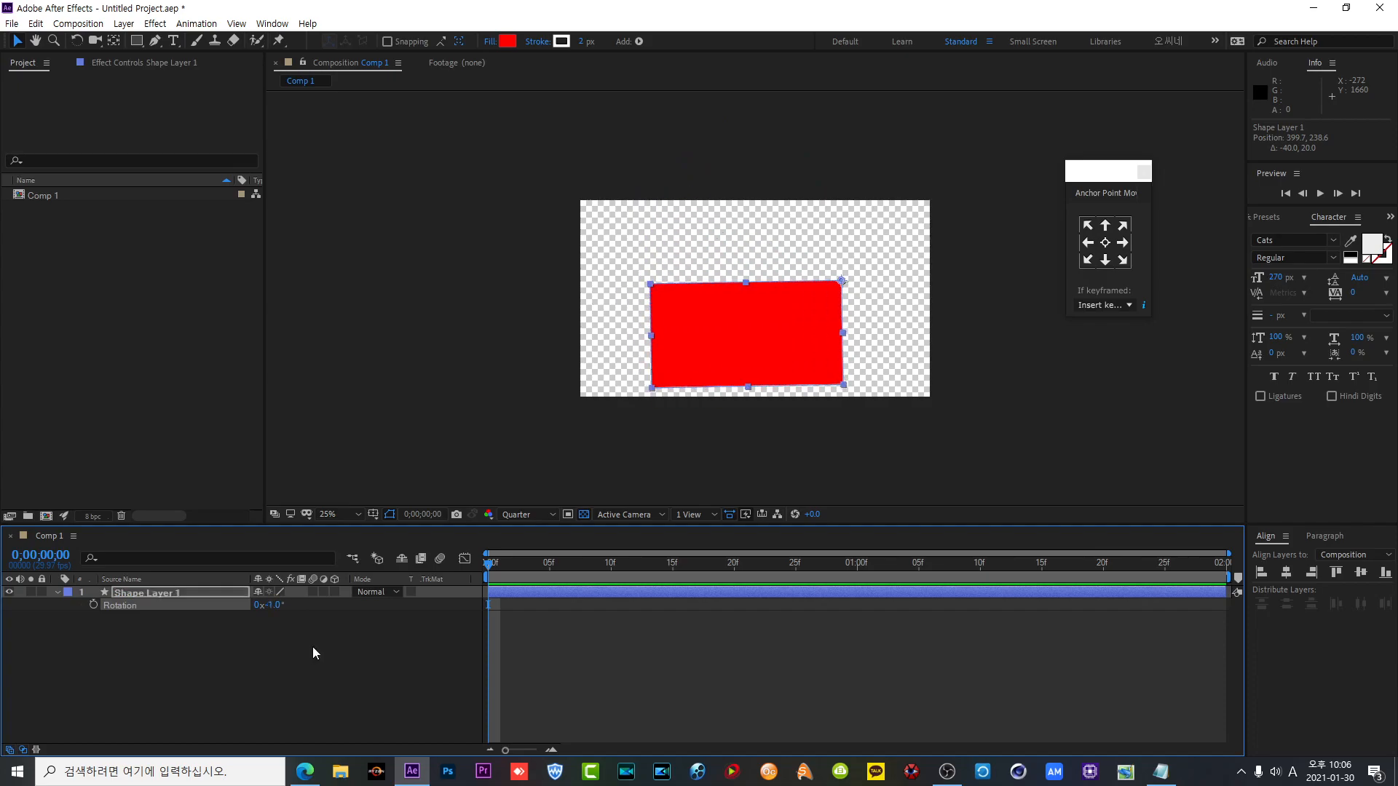
click(1108, 244)
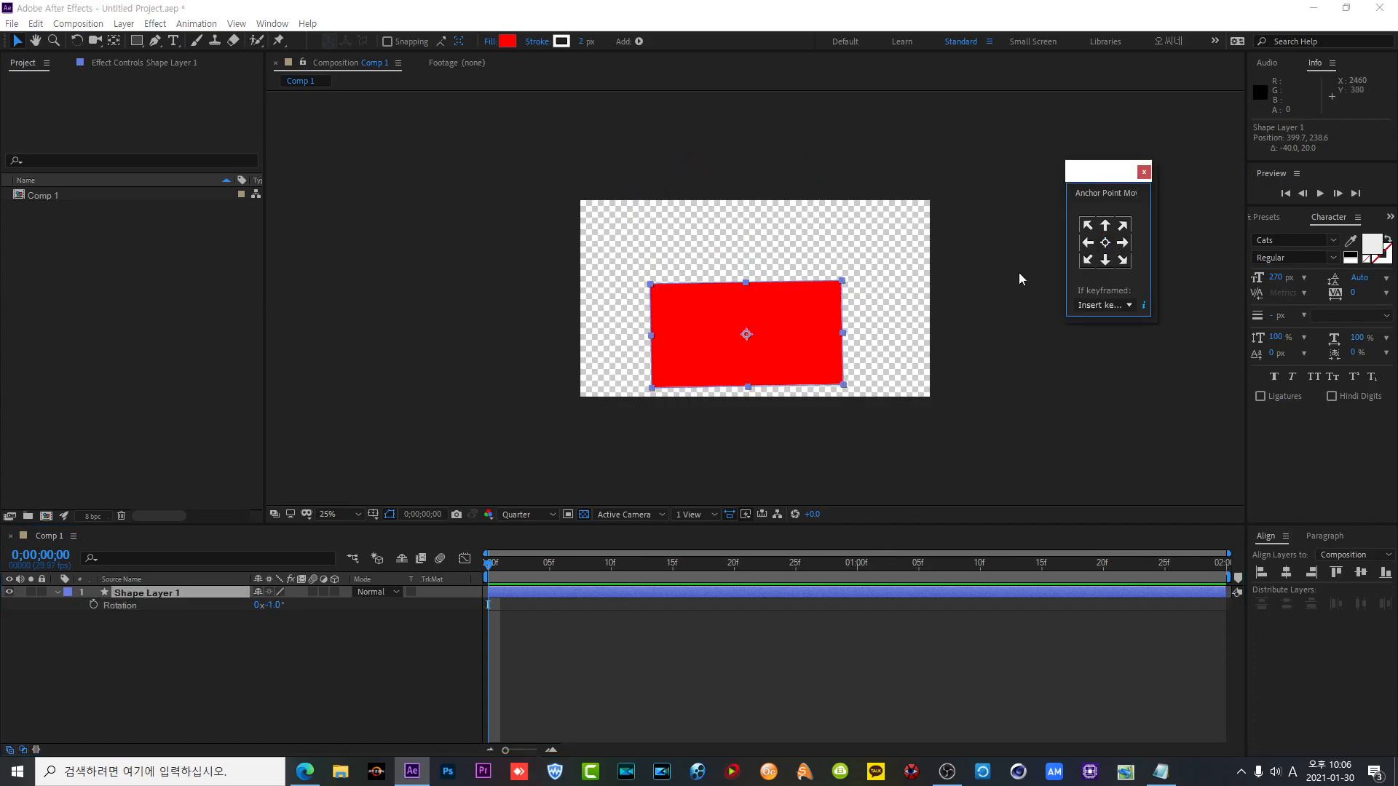
drag(278, 600, 439, 634)
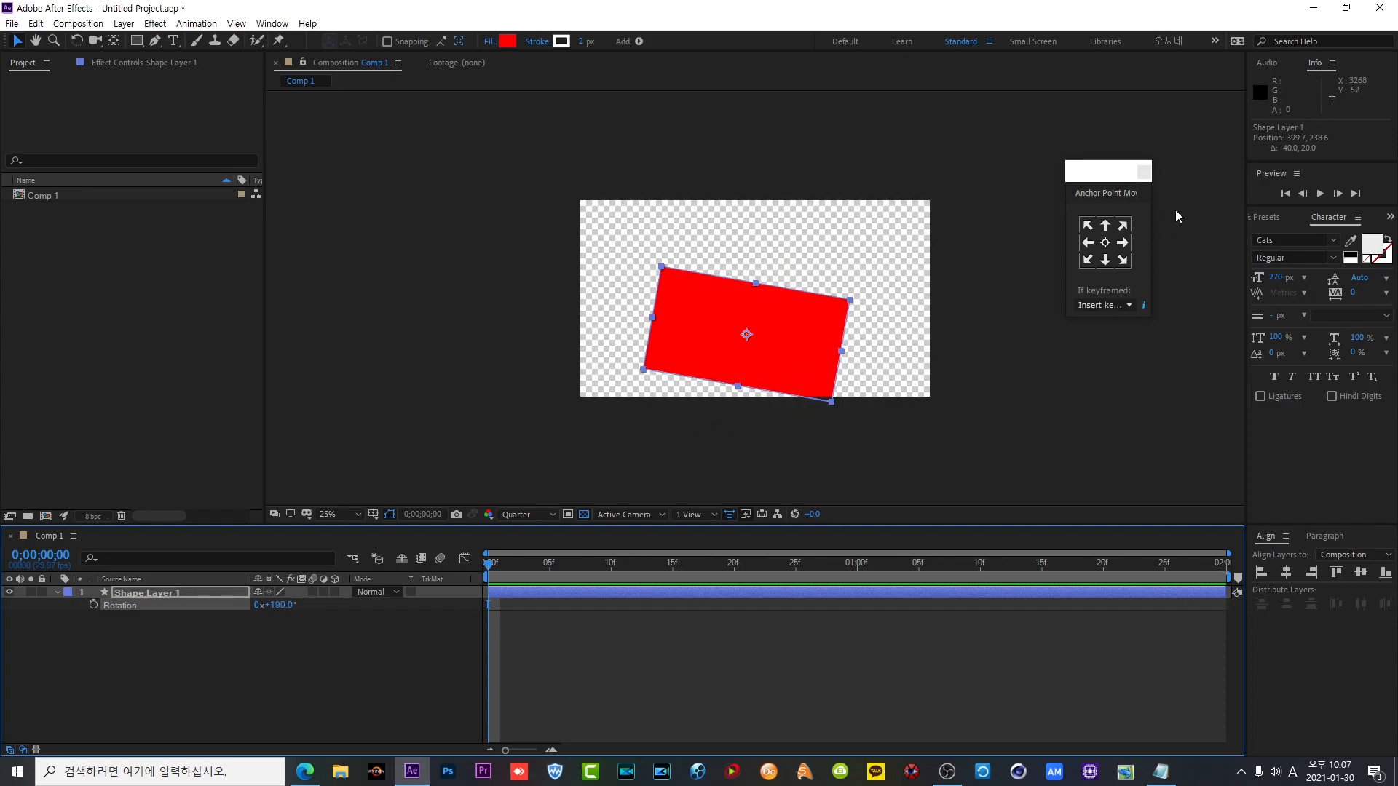
- Close Anchor Point Mover, open Animation Composer's Keyframe Wingman and place its floating window above the empty area beside the composition image
click(1144, 172)
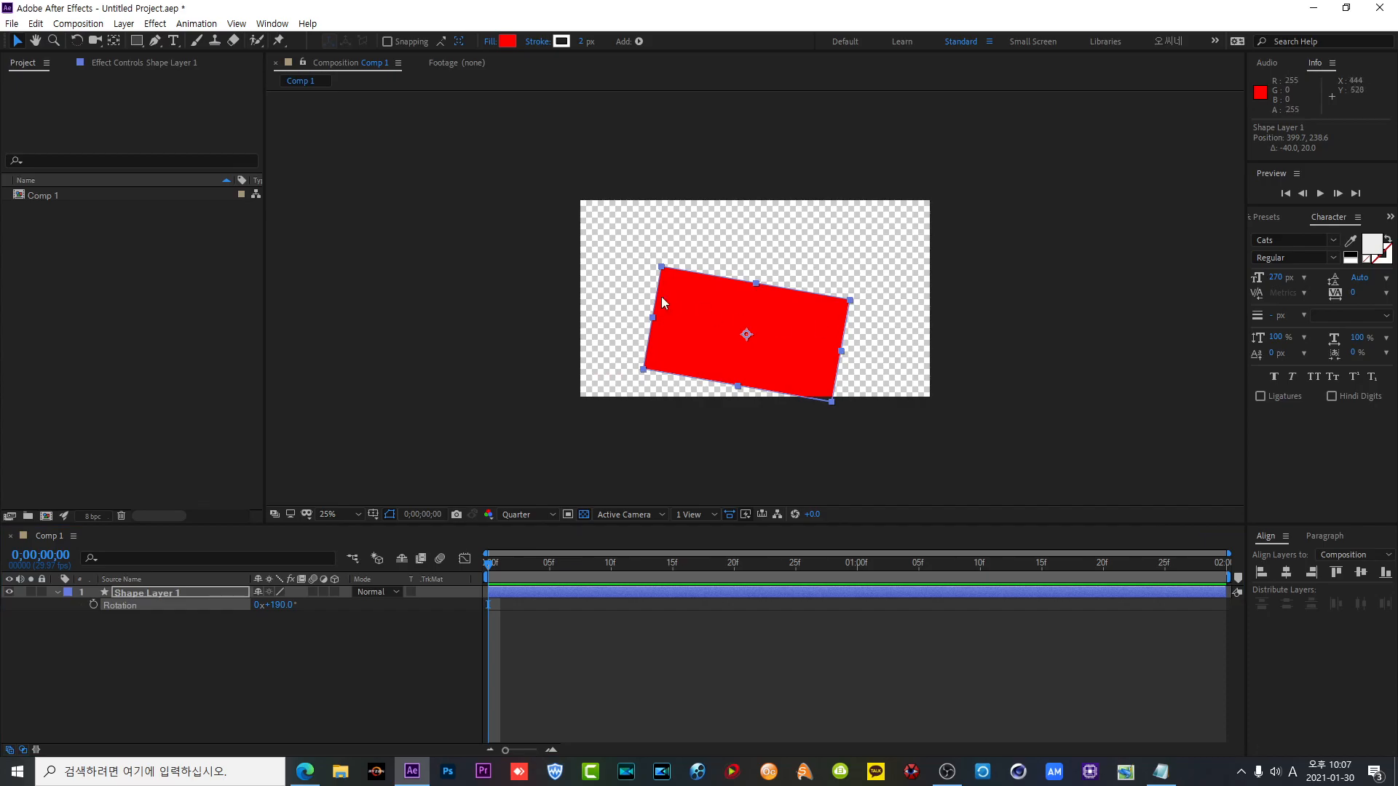
click(272, 24)
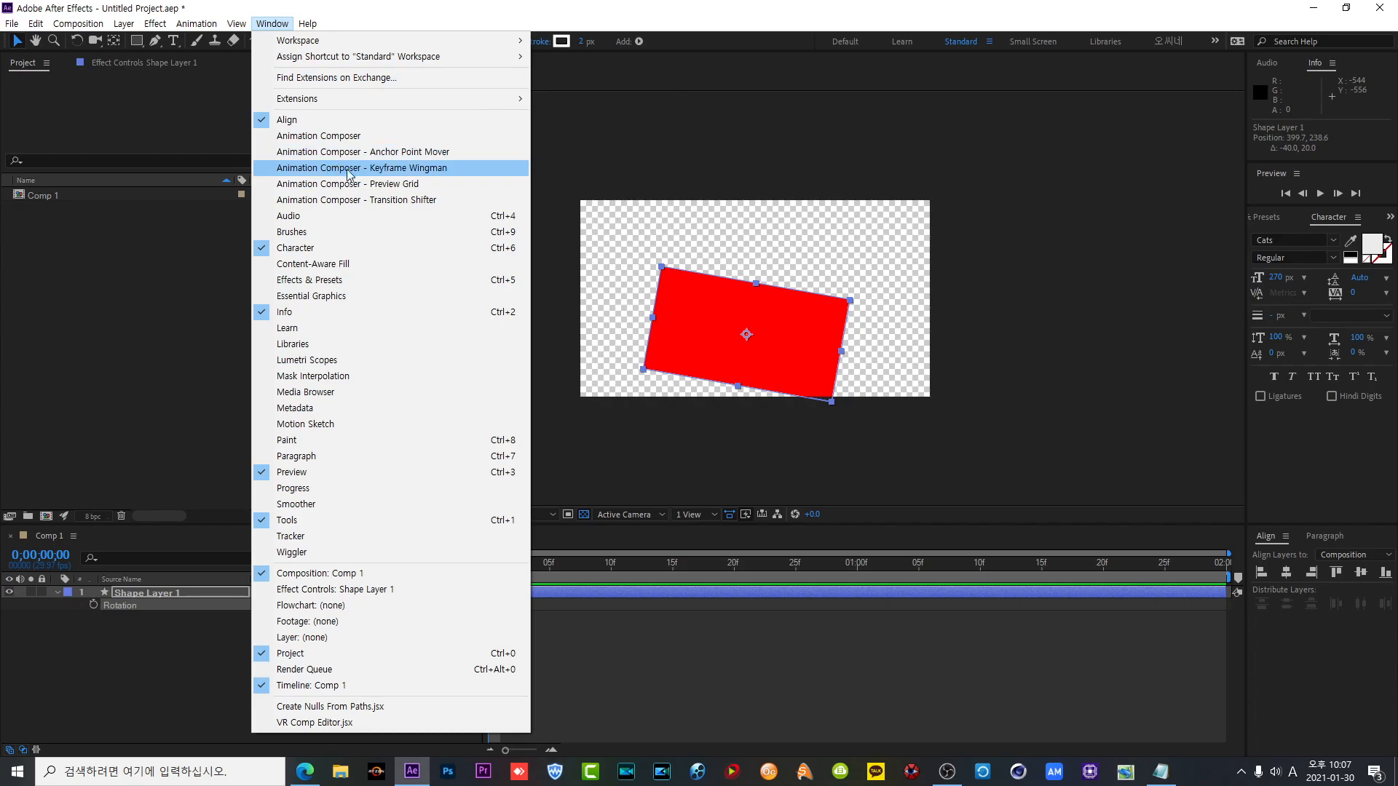
click(428, 169)
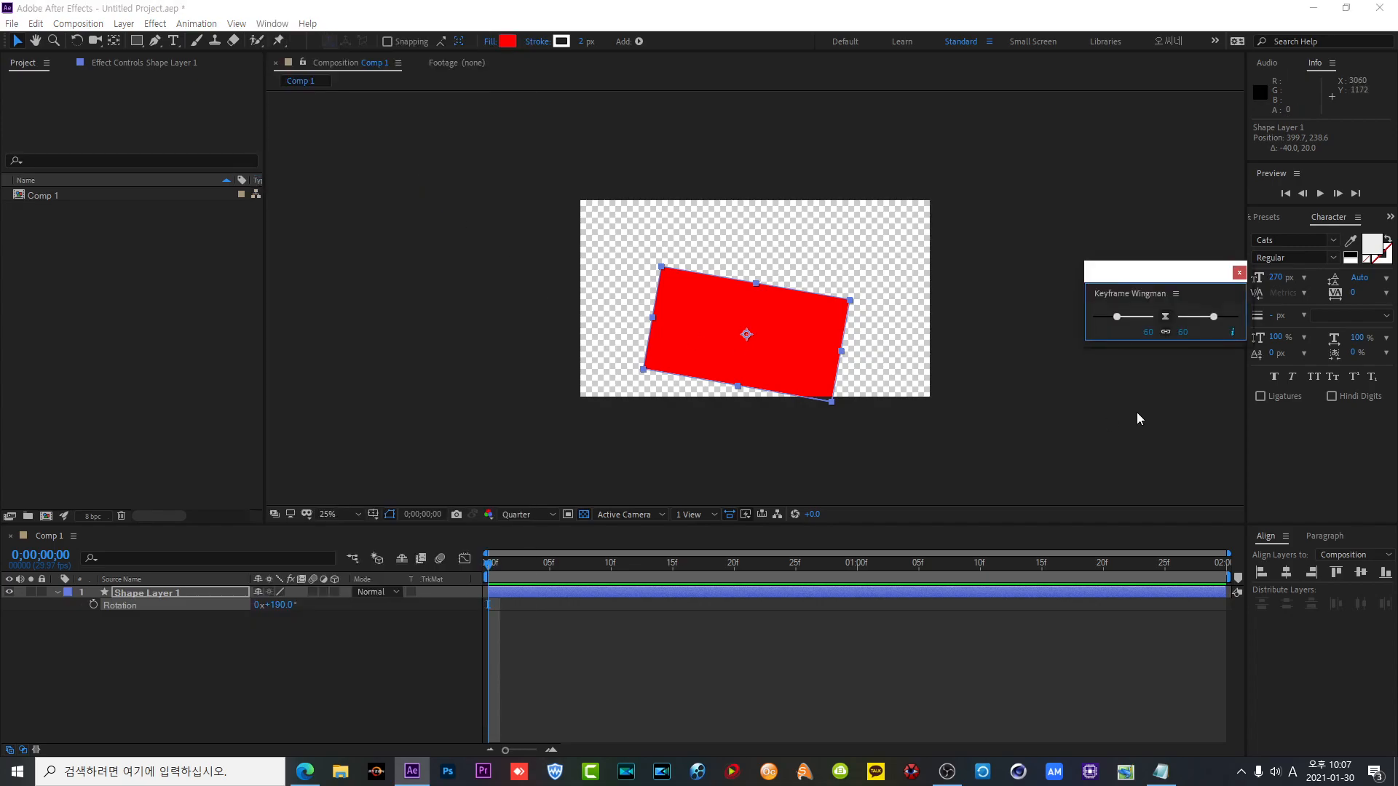
drag(1133, 272, 1106, 114)
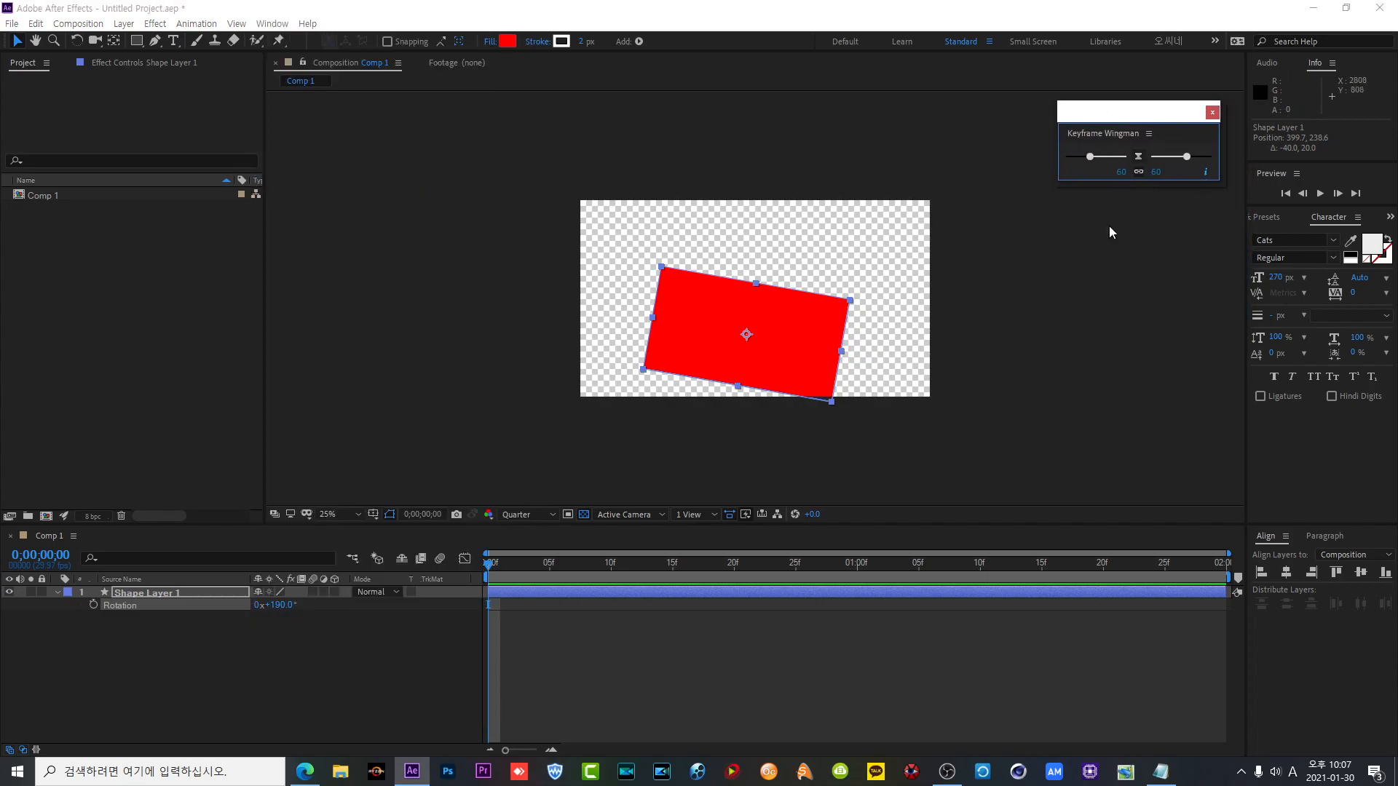
- Delete the rectangle's shape layer and draw a red circle about 224 px across near the composition's upper-left corner
click(815, 317)
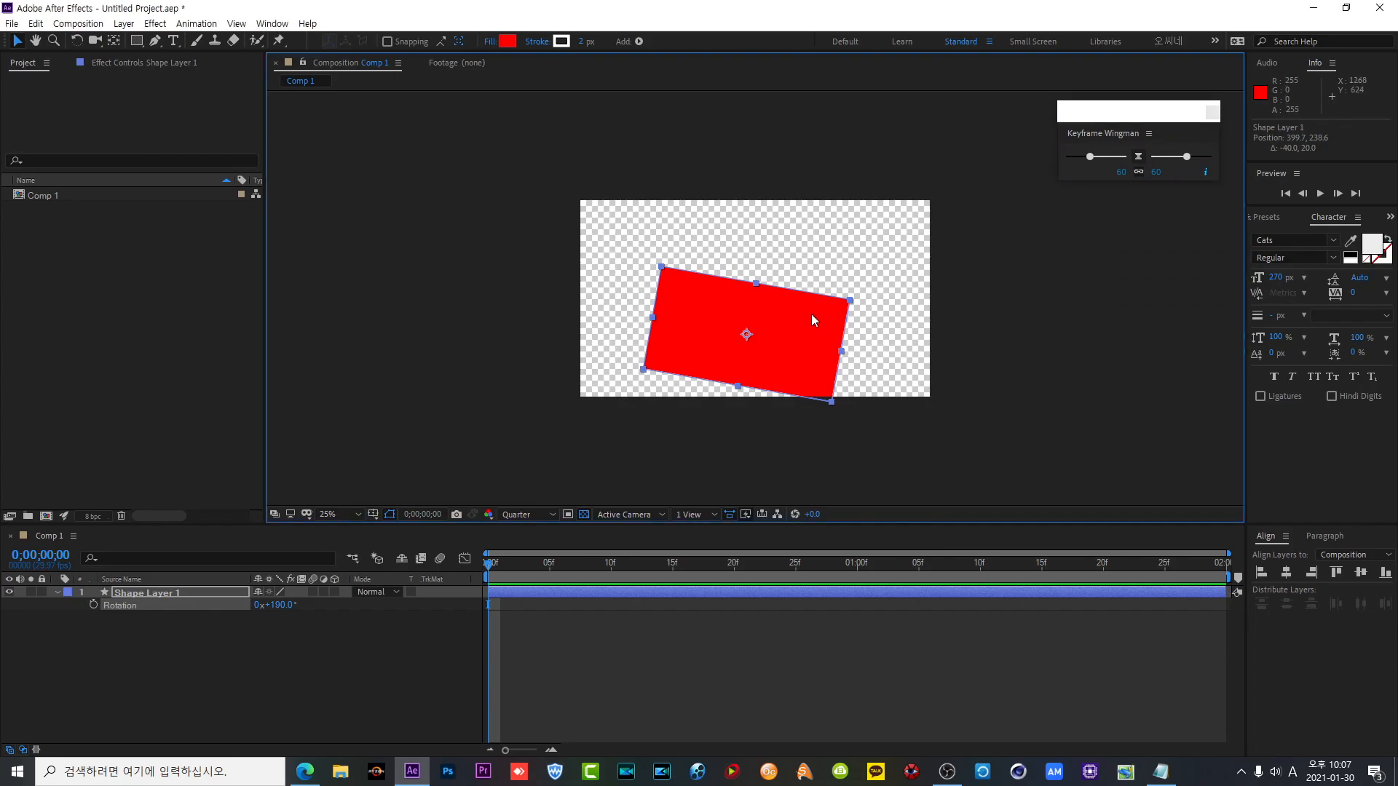
key(Delete)
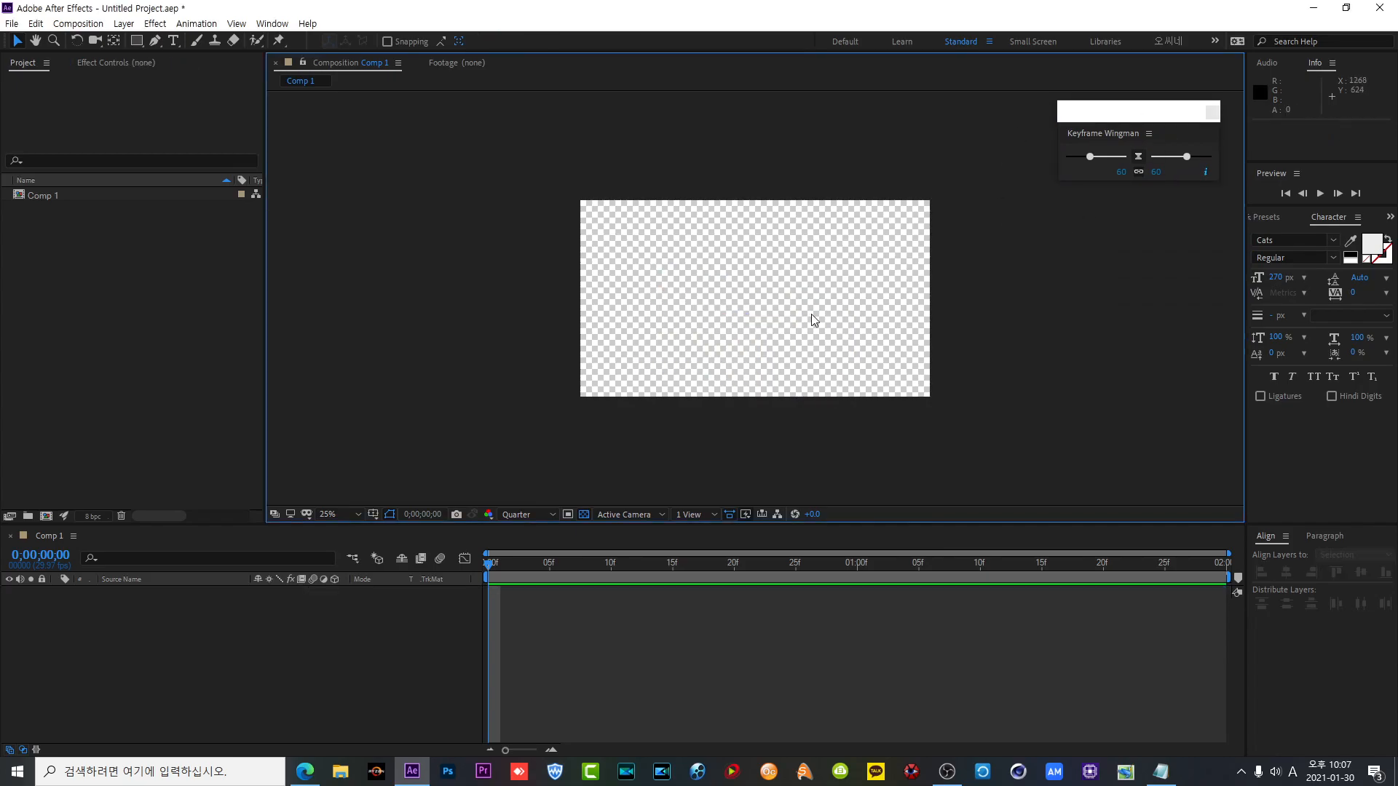
click(136, 41)
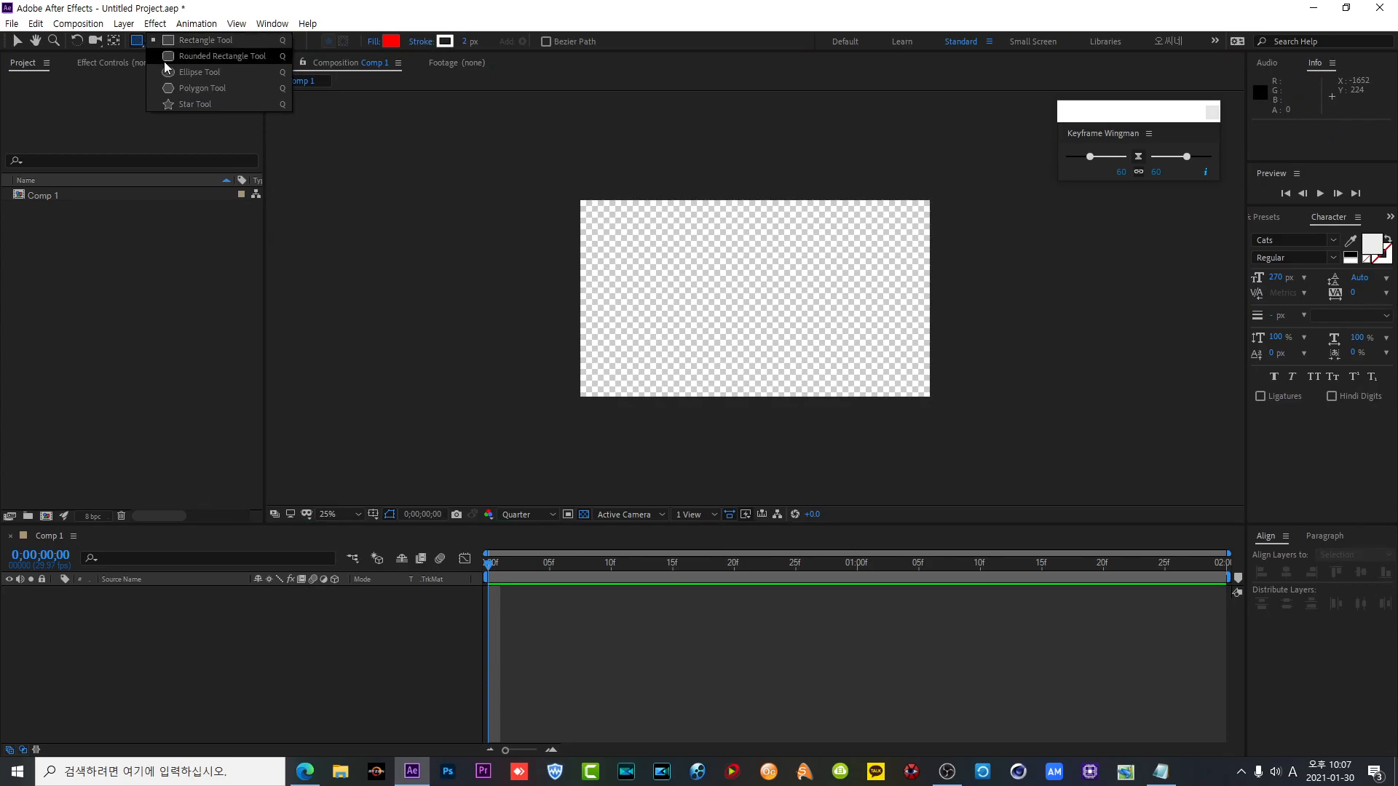
click(181, 73)
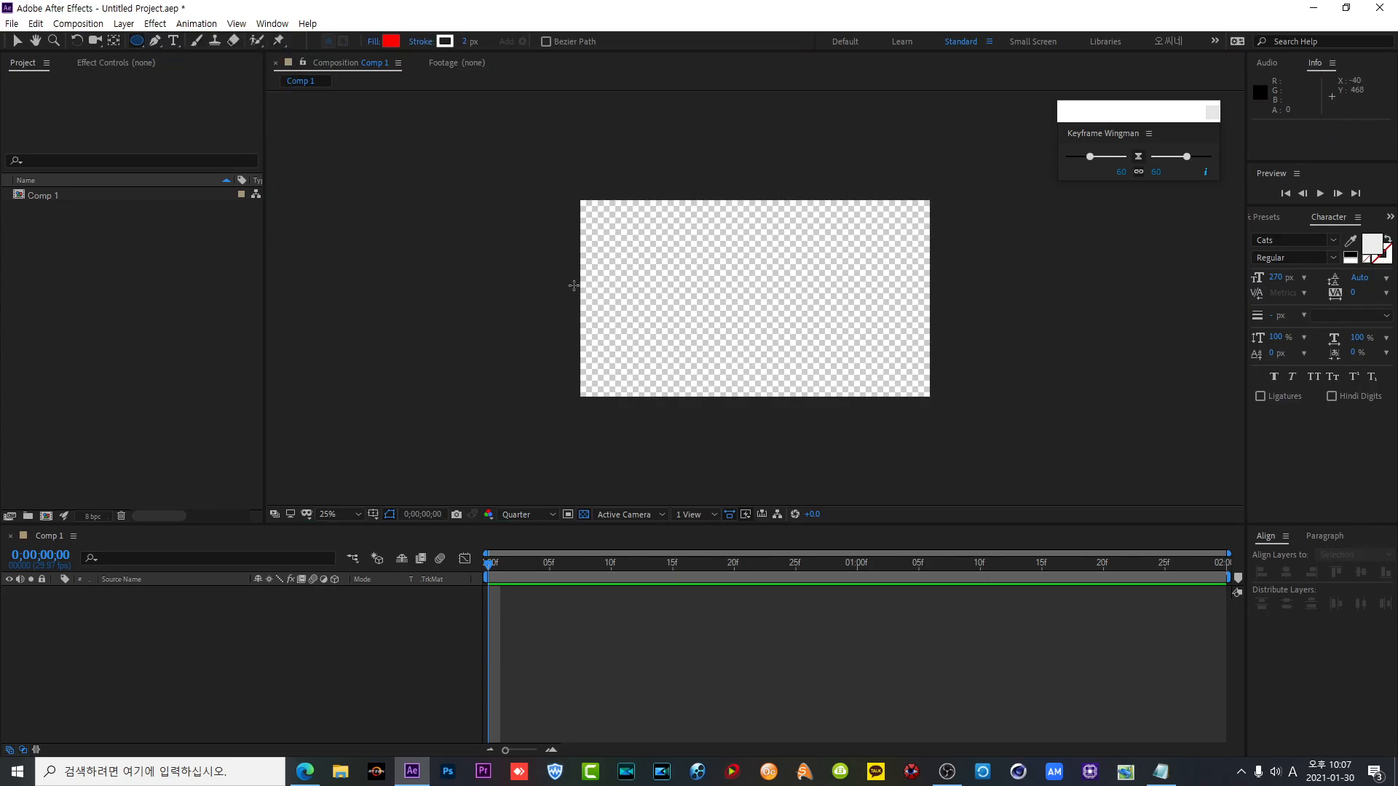
click(613, 230)
drag(616, 233, 634, 252)
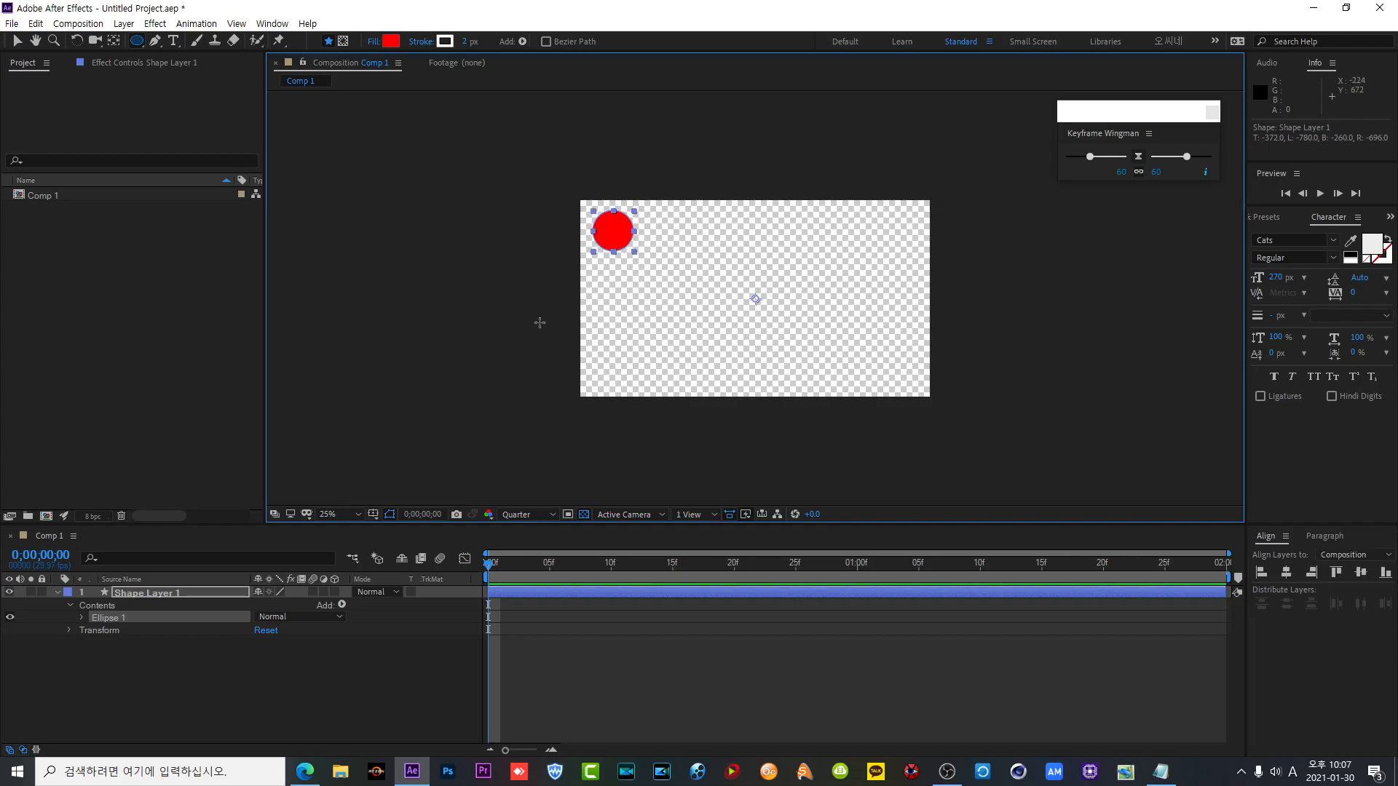
- Reveal the circle layer's Position property and set a keyframe for it at 0;00;00;00
click(17, 40)
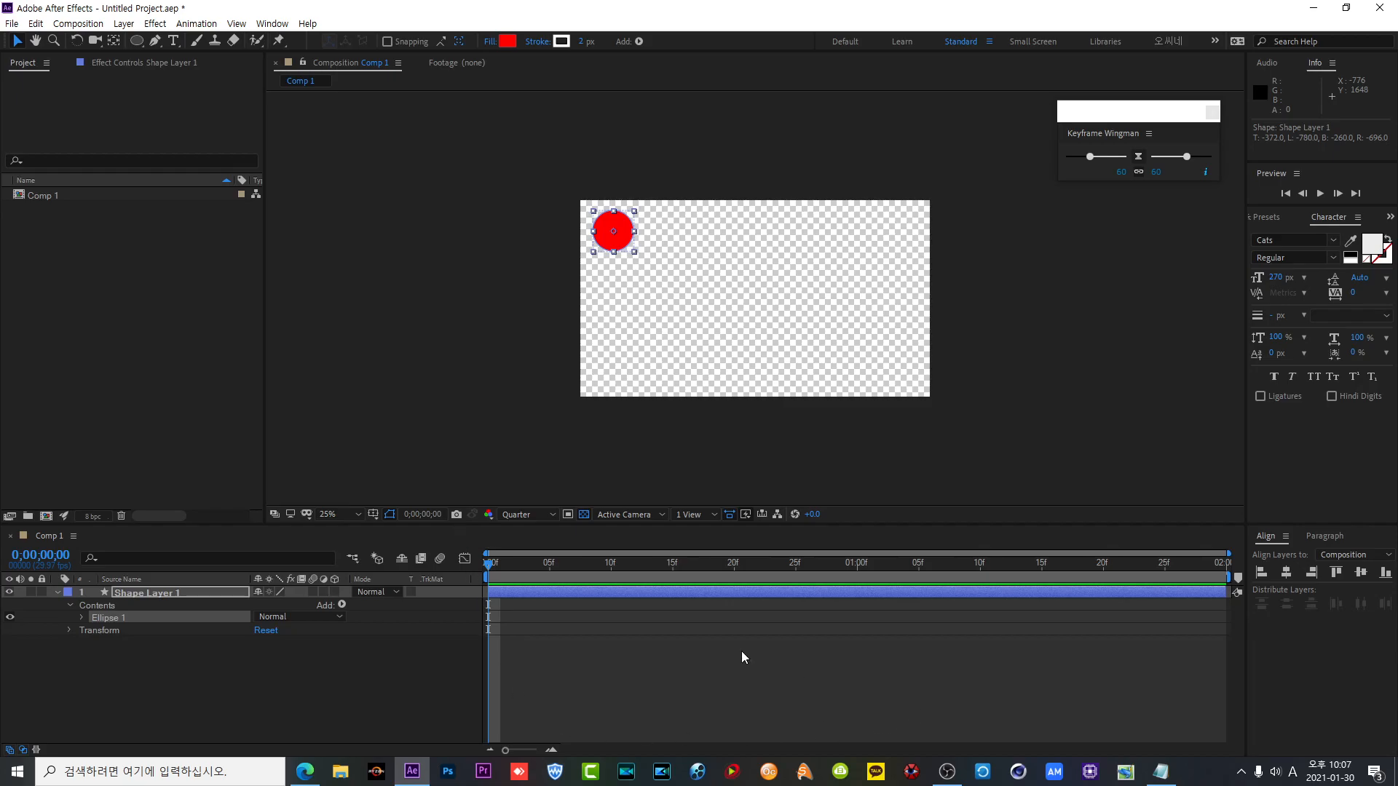
click(171, 594)
key(p)
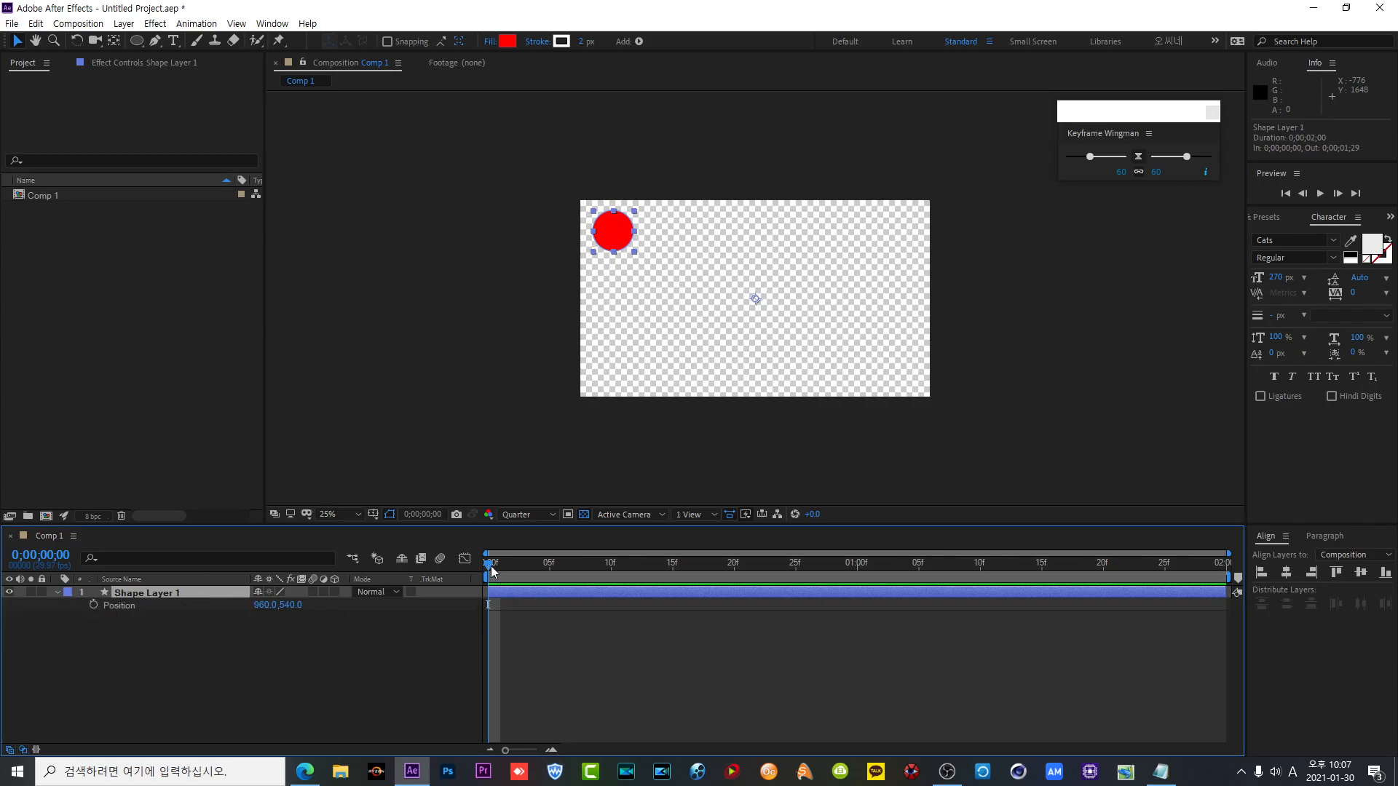
mouse_move(492, 568)
mouse_down()
mouse_move(561, 571)
mouse_move(487, 576)
mouse_up()
click(94, 605)
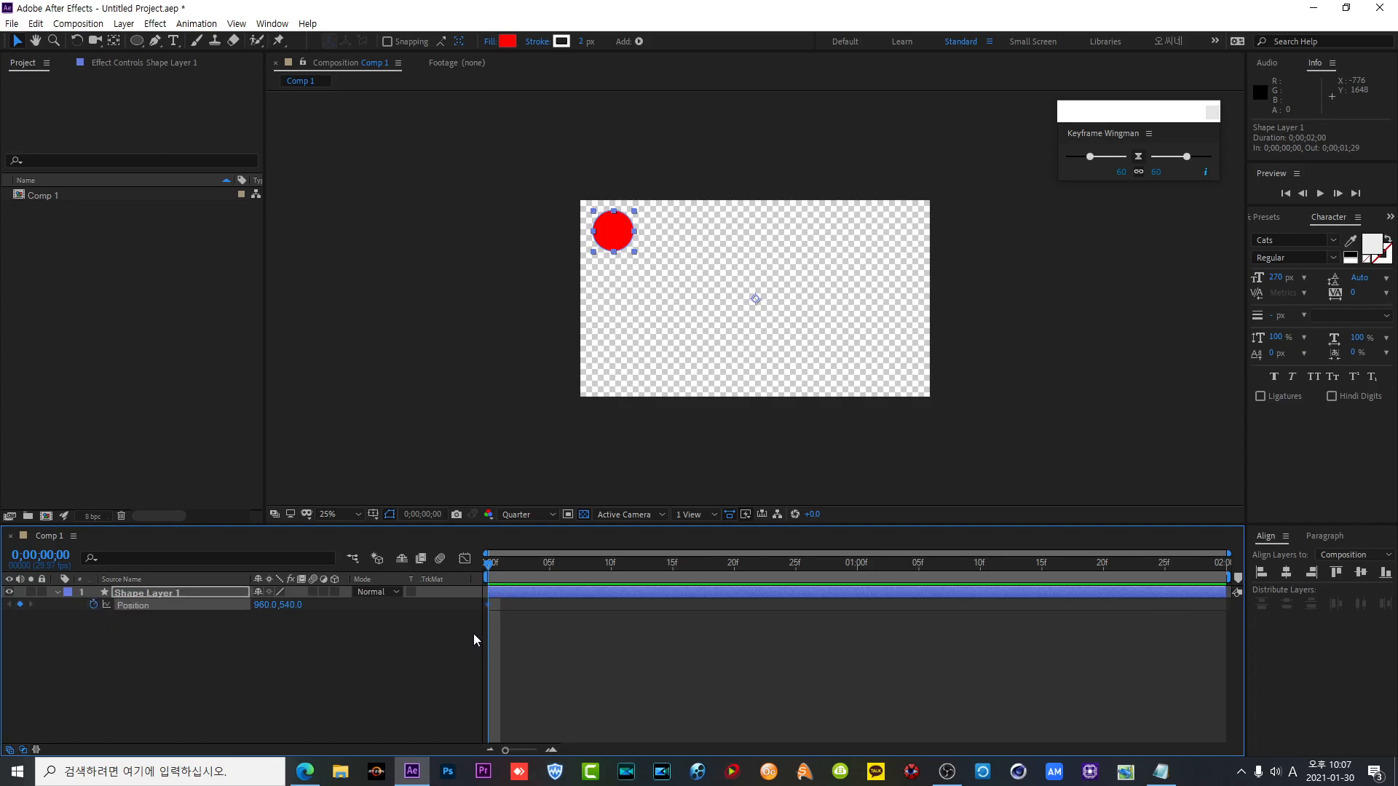
- Keyframe the circle near the composition's lower-right corner at 0;00;01;29, with the layer position at about 2524, 1300
drag(495, 574, 1226, 597)
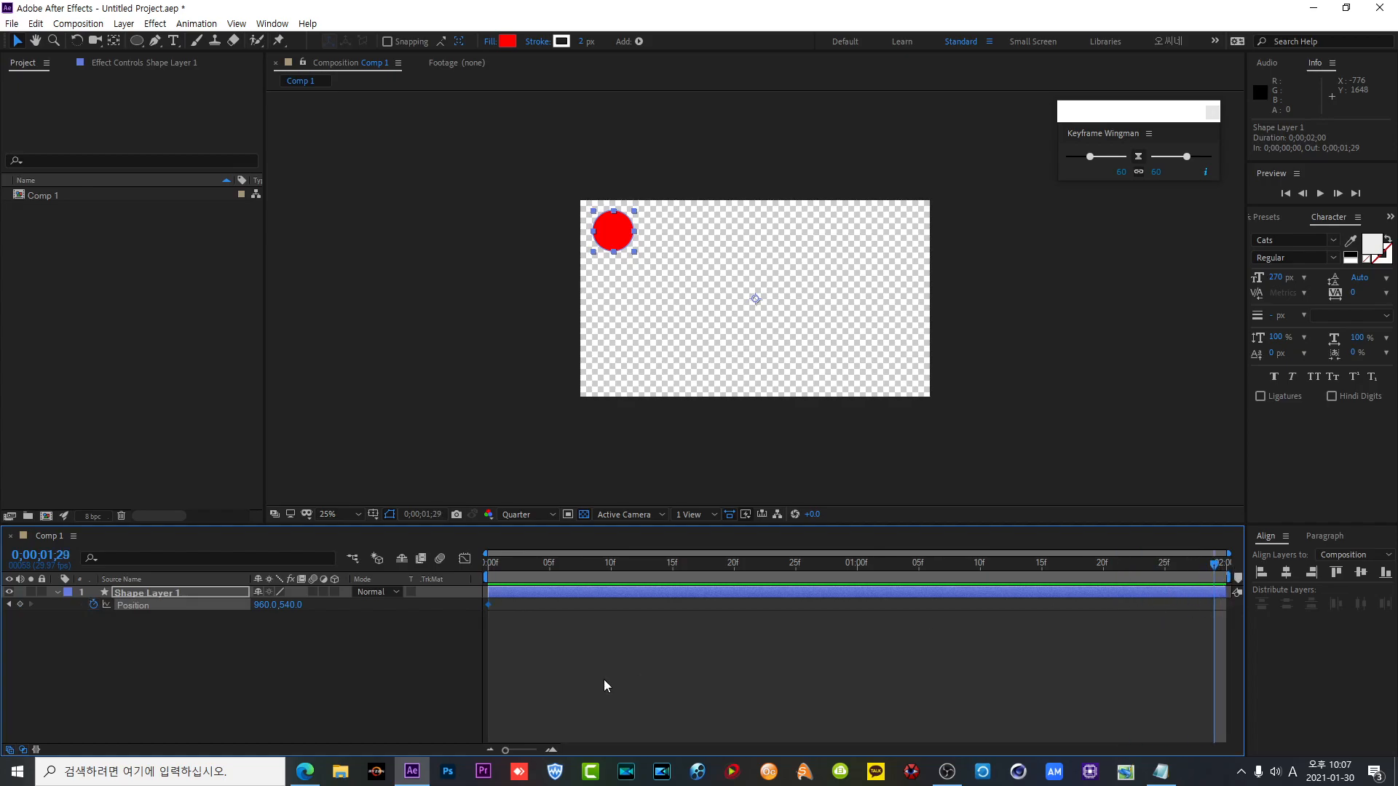
drag(614, 228, 901, 370)
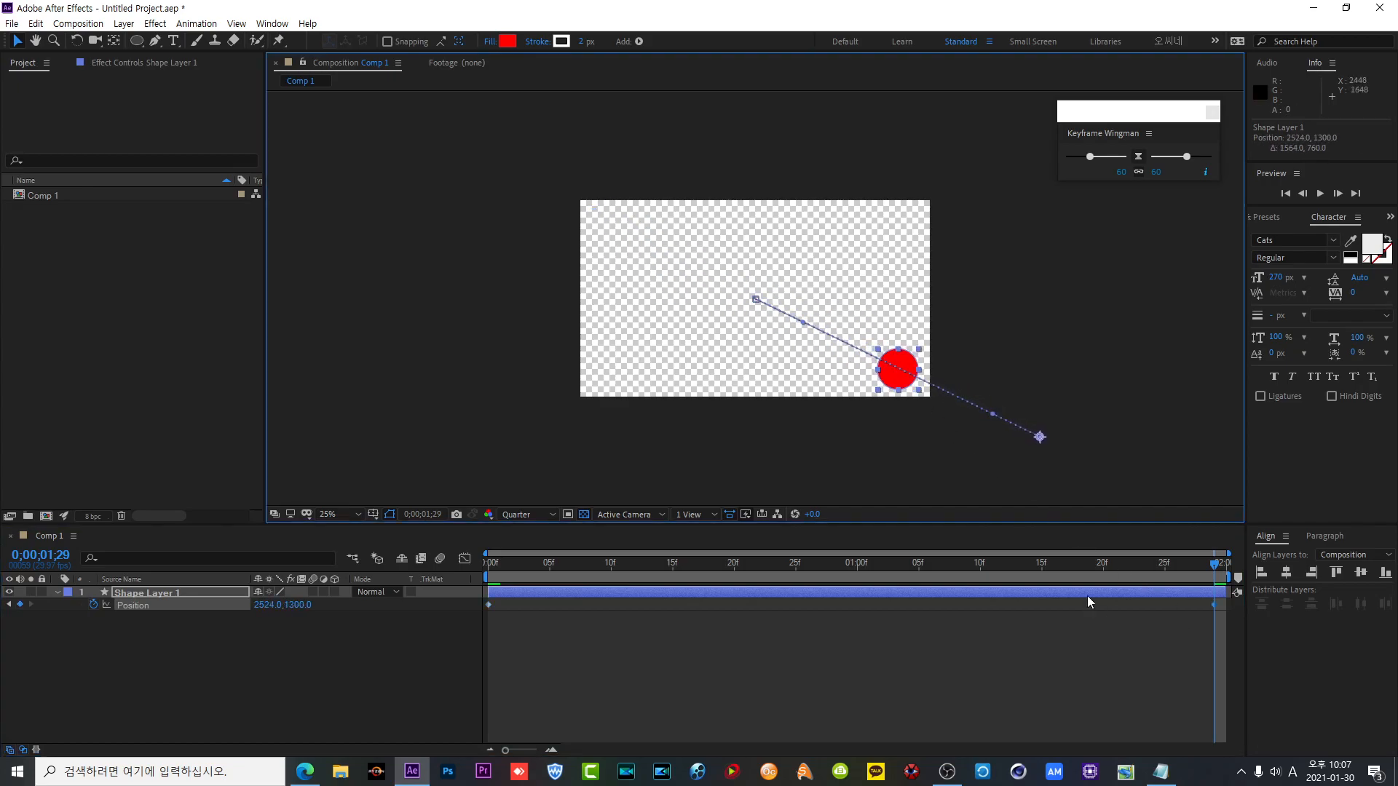
- Preview the circle's movement from the start of the timeline and check its place at 0;00;00;16
drag(1214, 568, 488, 565)
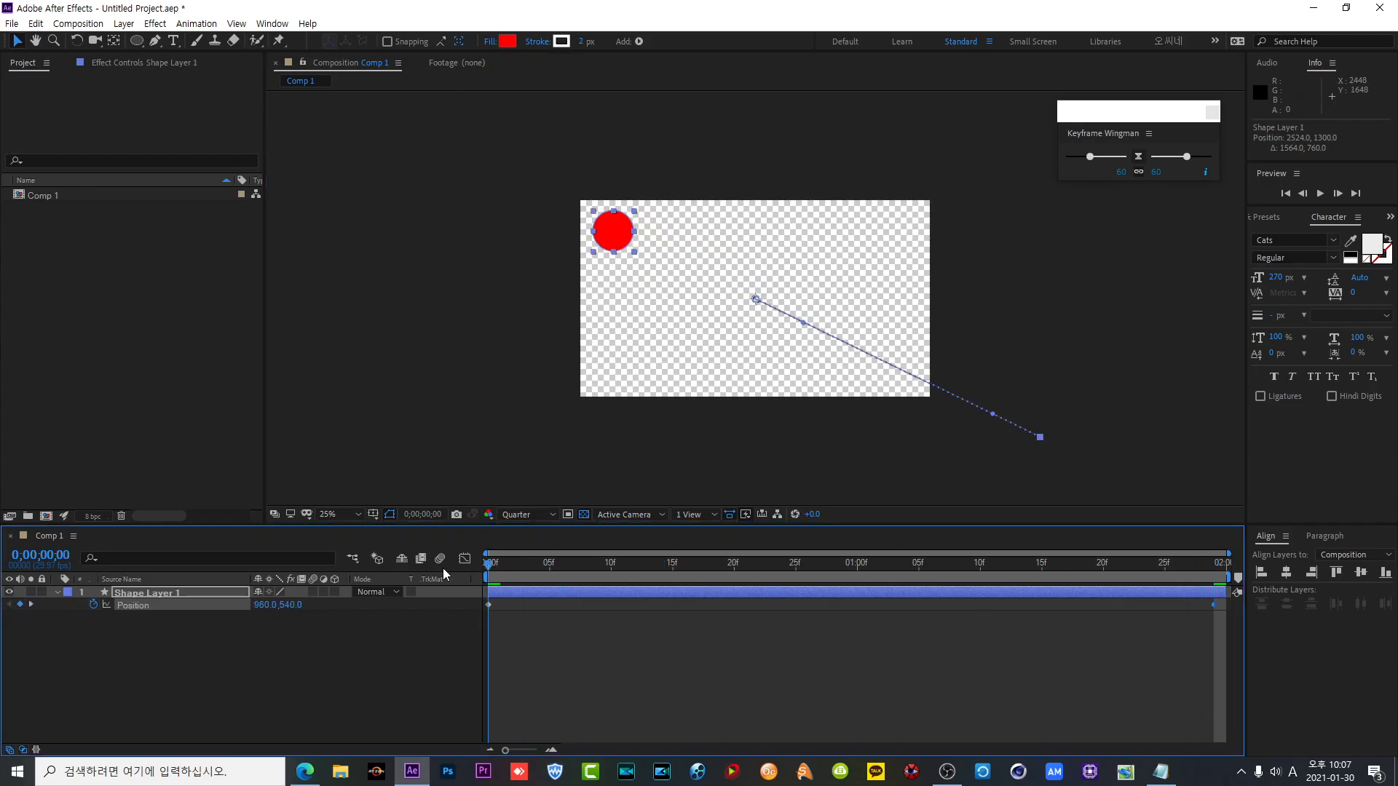
click(1320, 194)
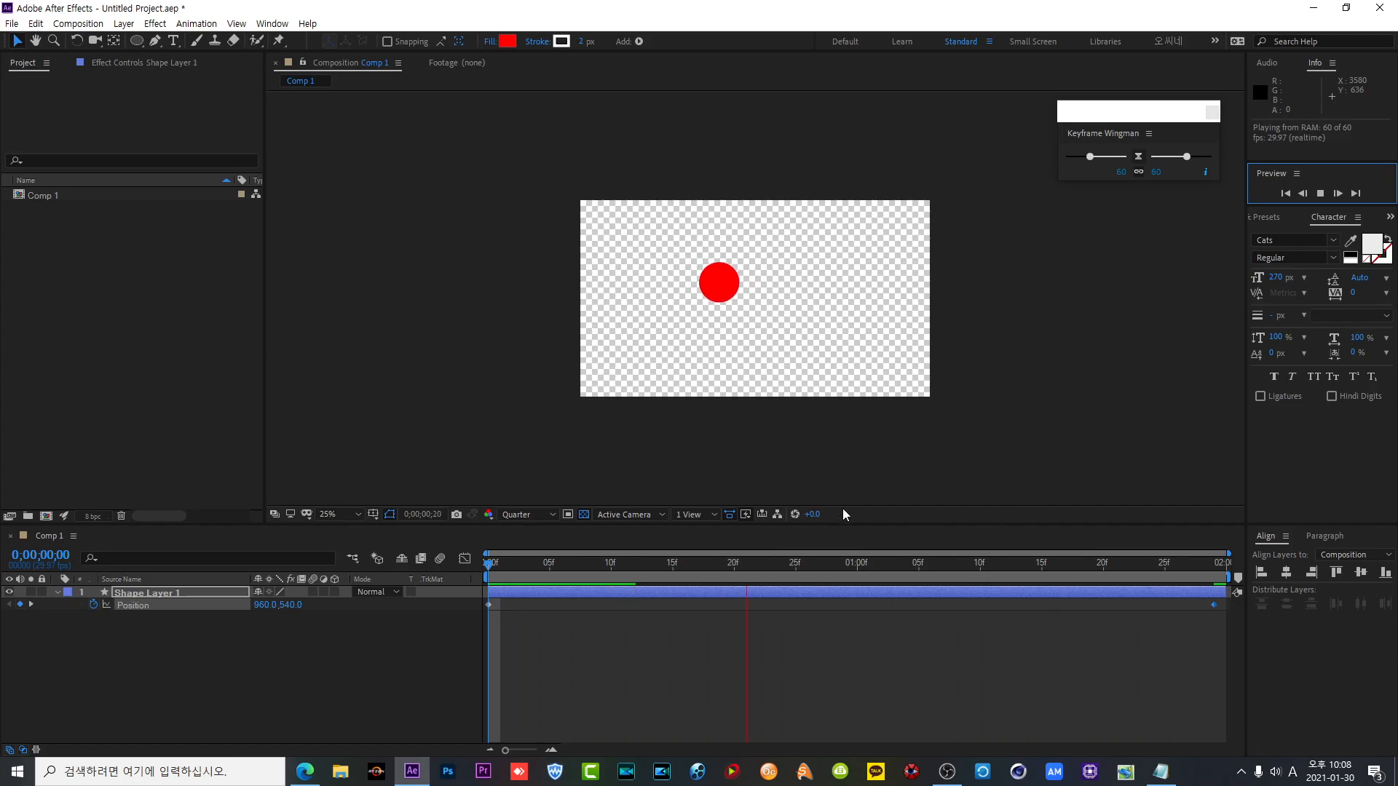
click(813, 473)
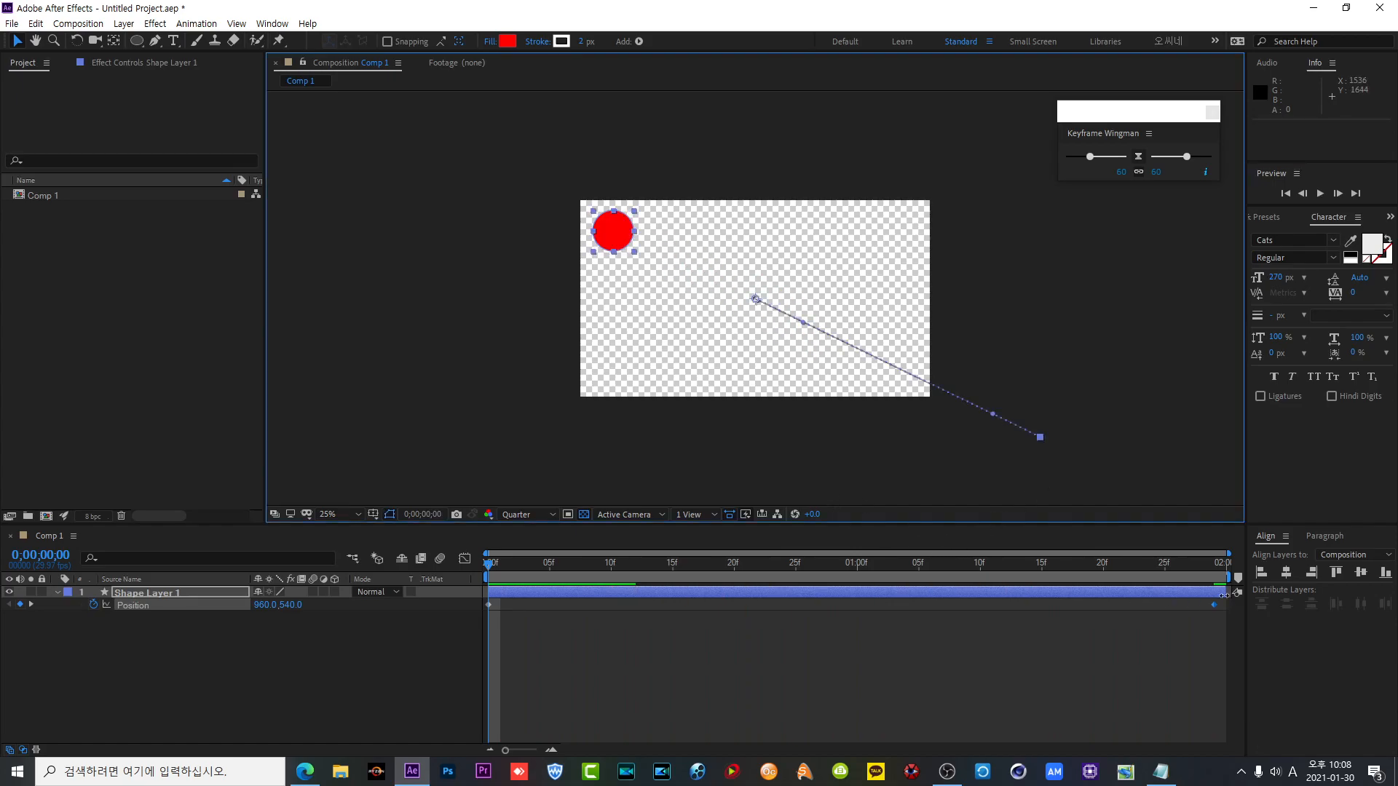
click(685, 565)
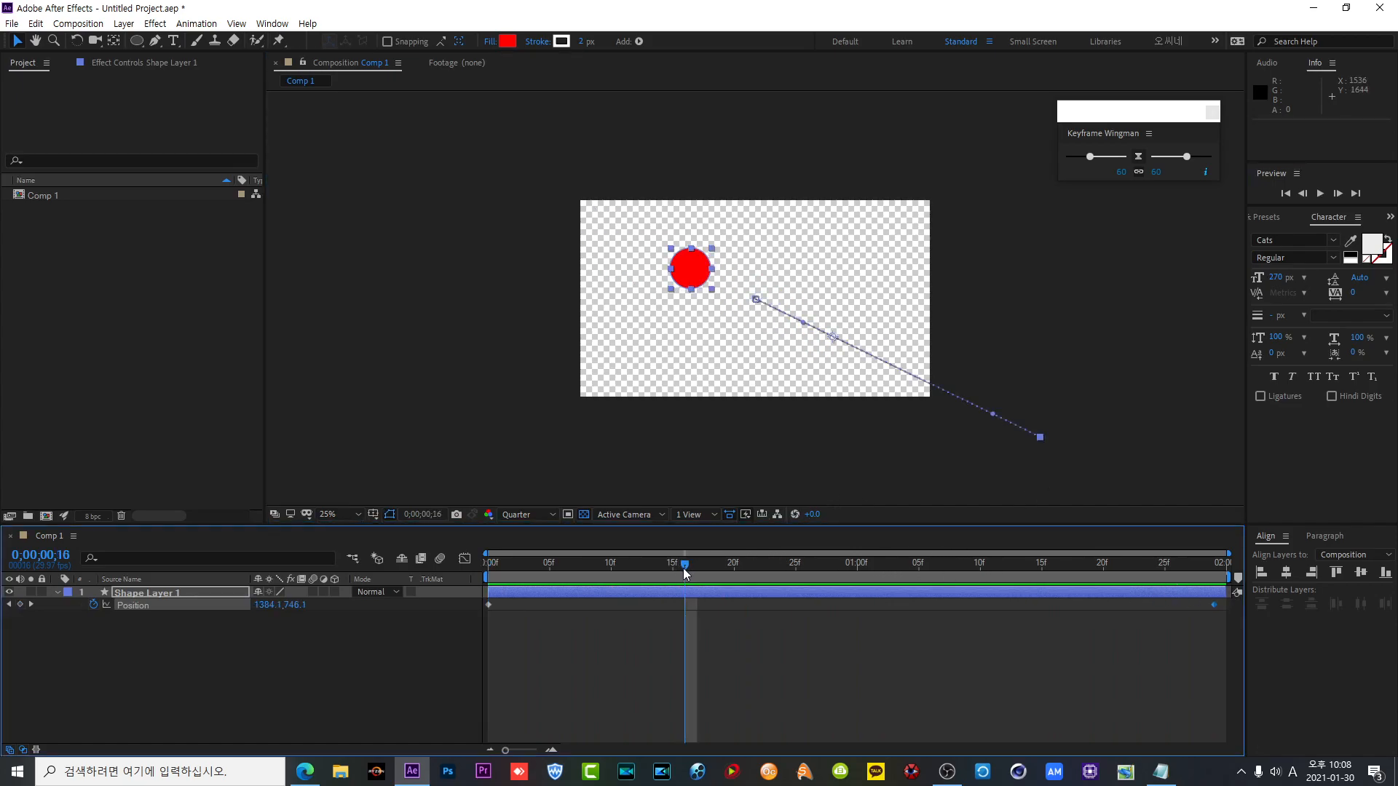
- Return to 0;00;00;00 and examine the speed graph of the circle's two Position keyframes in the Graph Editor
drag(685, 573, 488, 572)
drag(1216, 642, 461, 588)
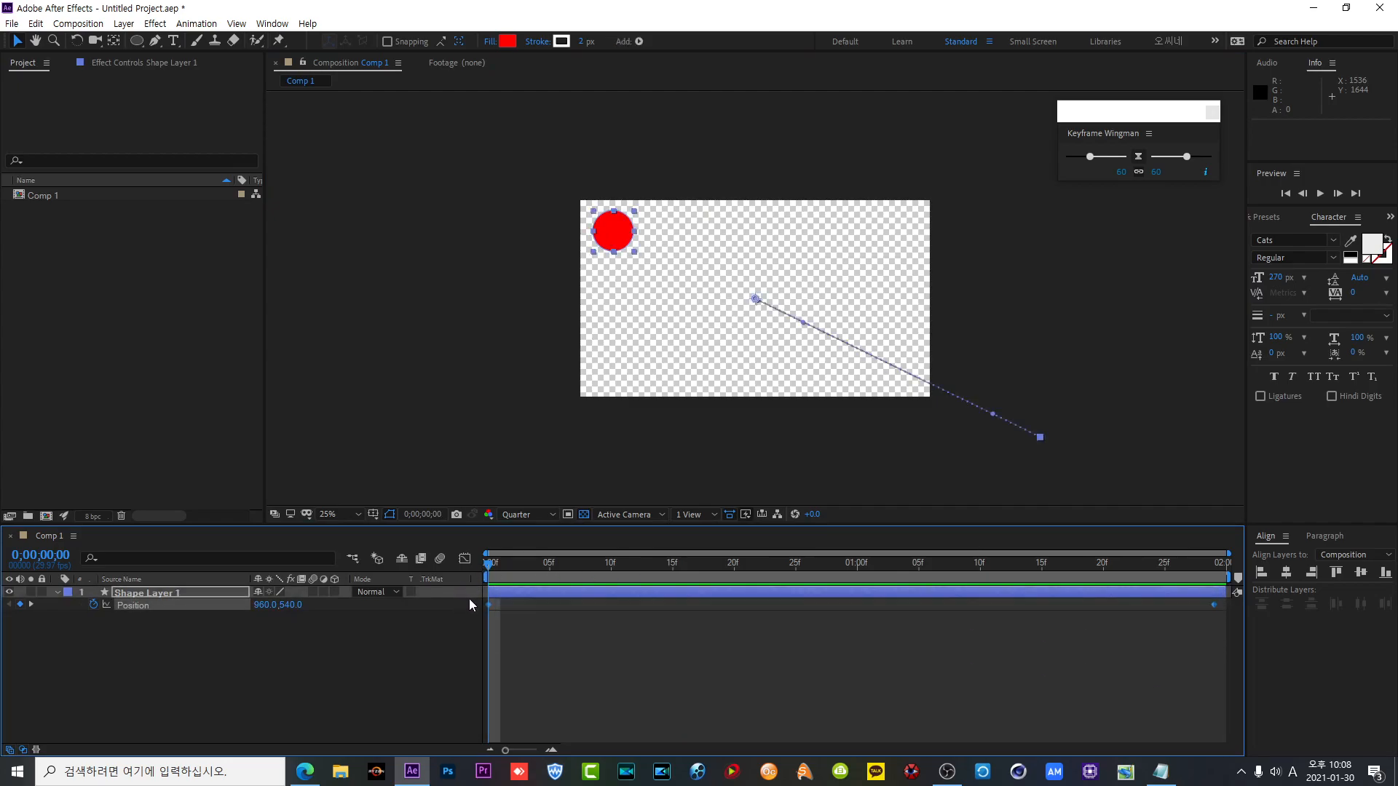
click(469, 560)
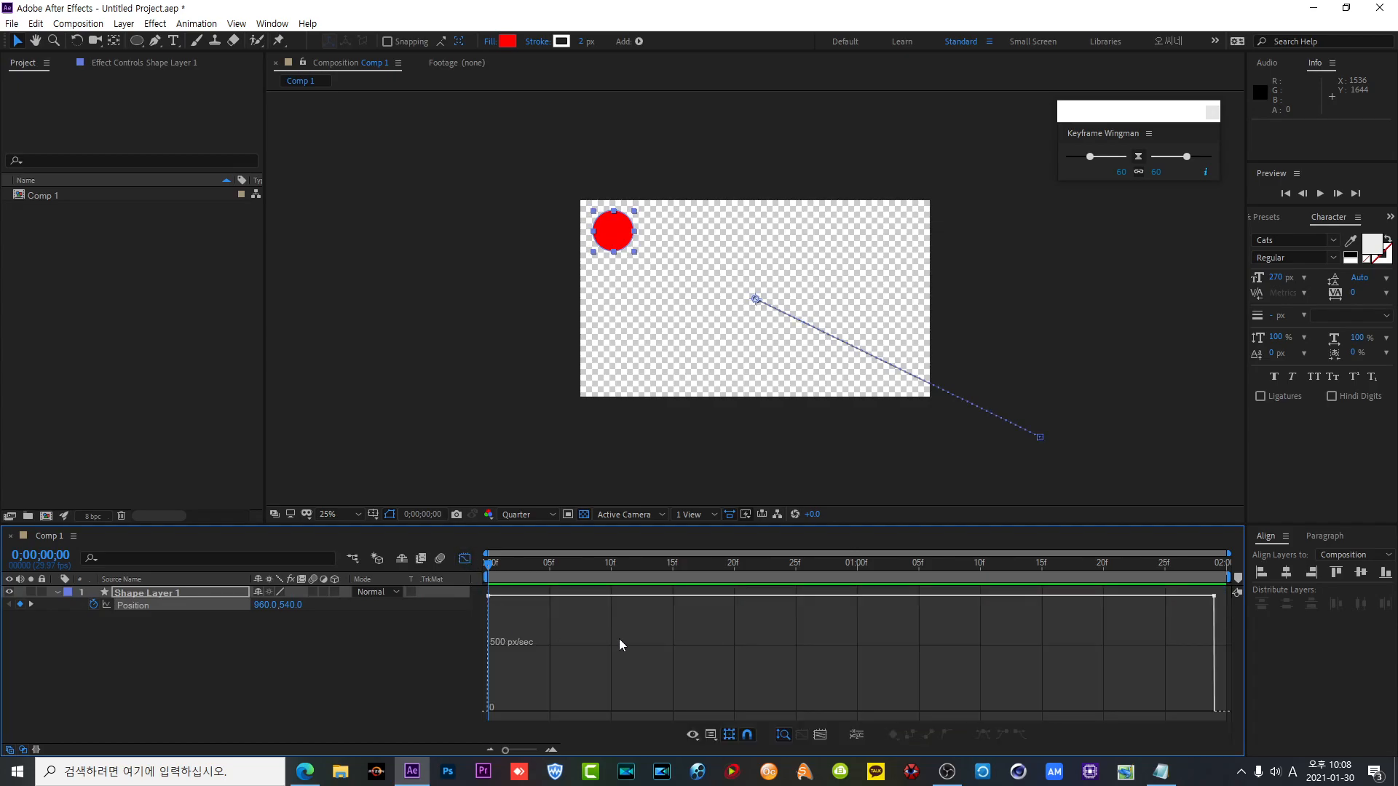
right_click(696, 640)
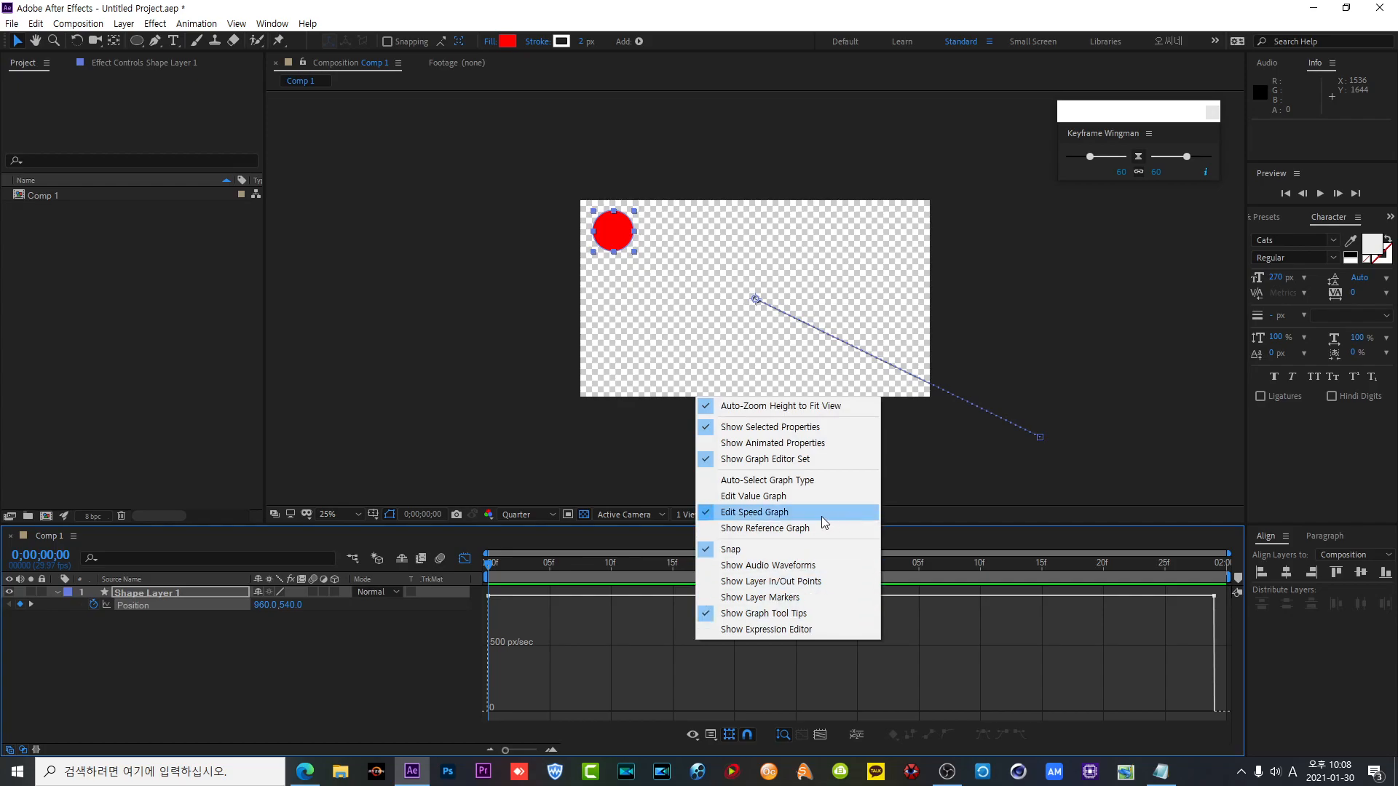
click(666, 667)
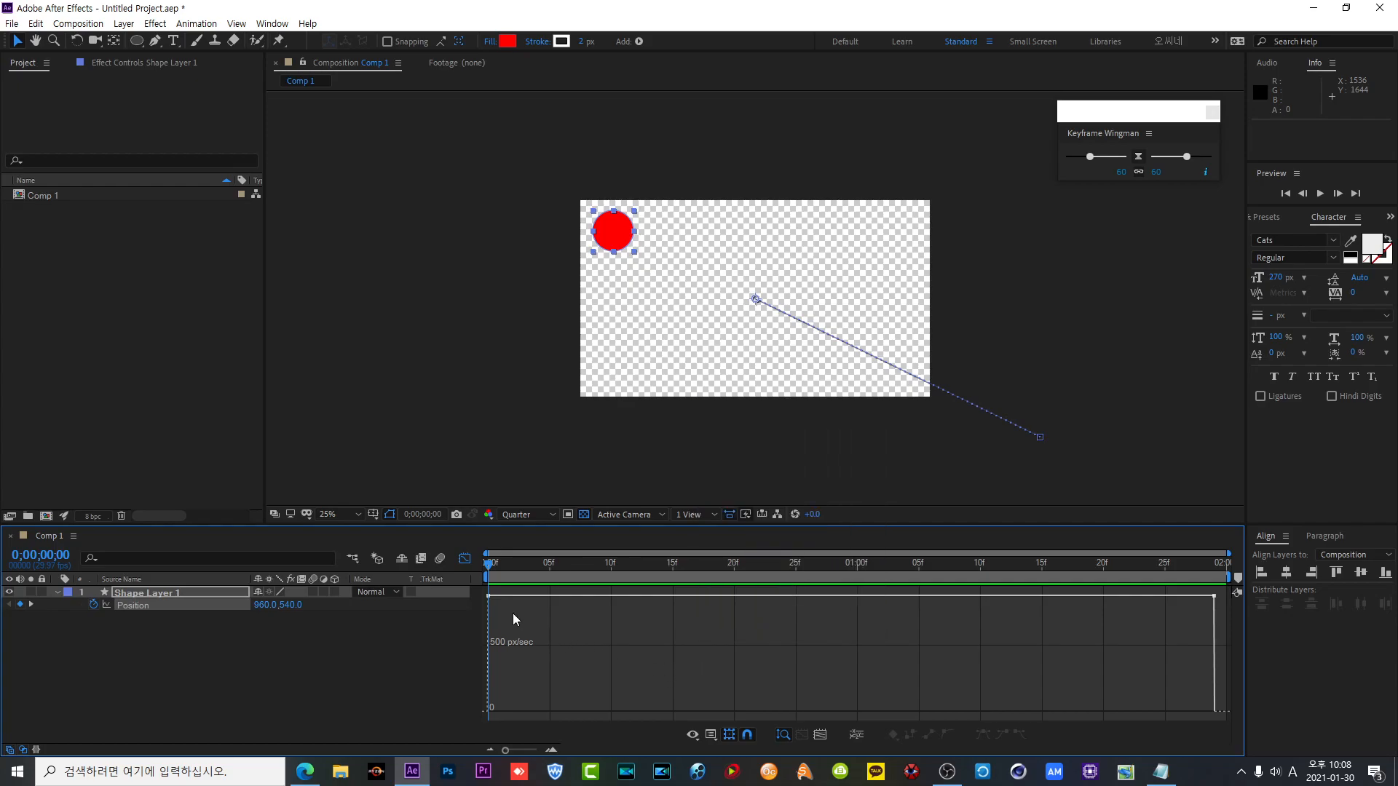
click(465, 560)
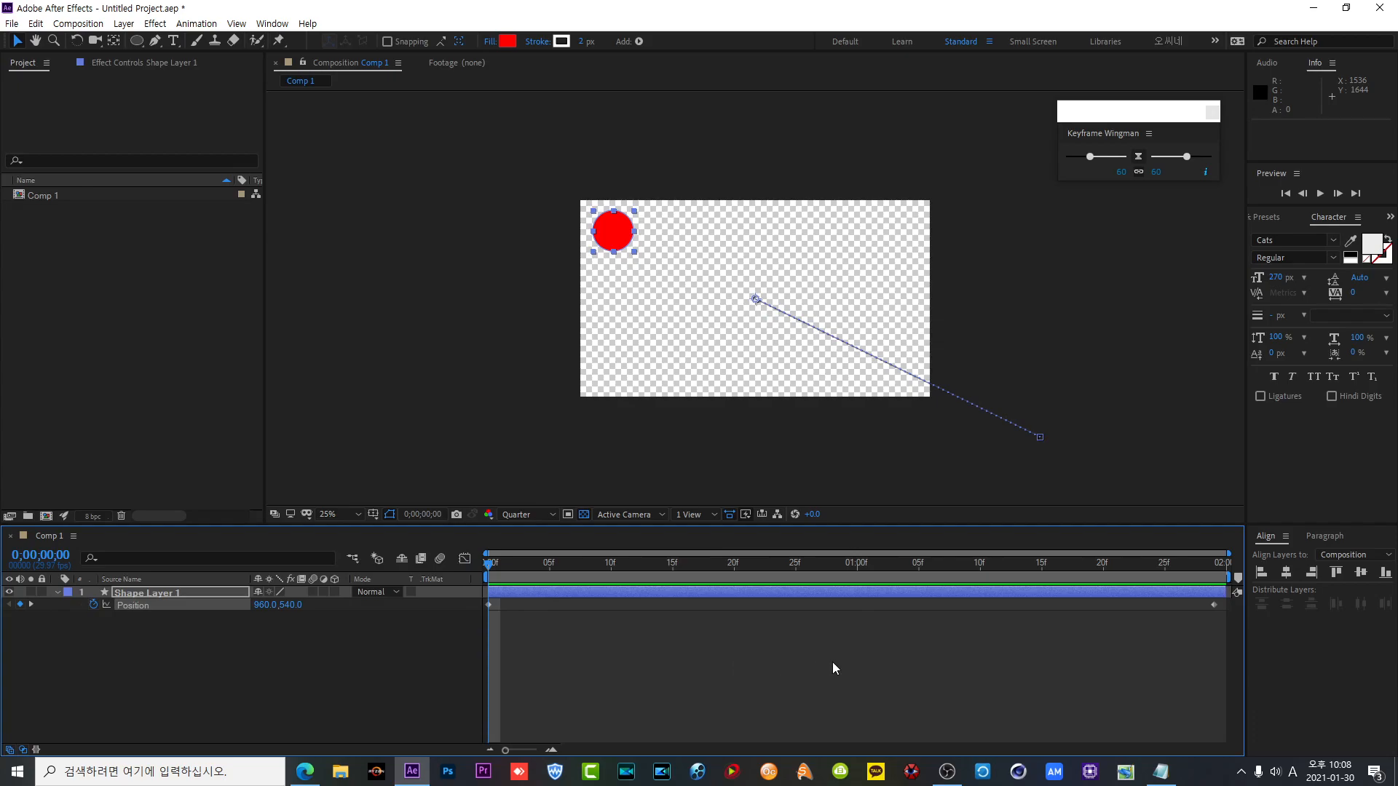
click(920, 662)
- Set both Position keyframes to incoming ease 100 and outgoing ease 0 with Keyframe Wingman and preview the circle's motion
drag(1221, 636, 478, 598)
mouse_move(1085, 155)
mouse_down()
mouse_move(1125, 158)
mouse_move(1029, 159)
mouse_move(1125, 159)
mouse_move(1064, 160)
mouse_up()
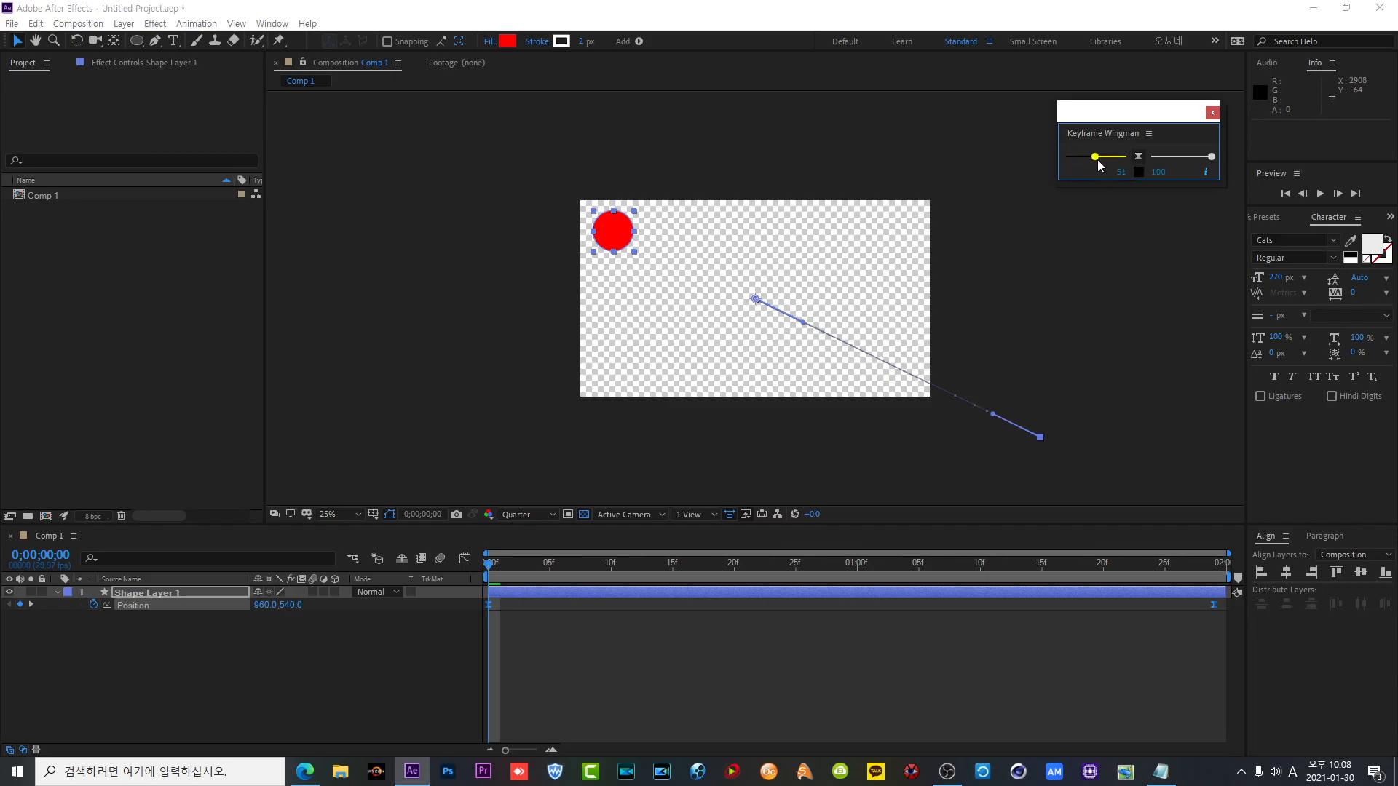
drag(1130, 169, 1049, 161)
mouse_move(1211, 158)
mouse_down()
mouse_move(1145, 159)
mouse_move(1225, 158)
mouse_up()
drag(1214, 160, 1146, 162)
click(1320, 194)
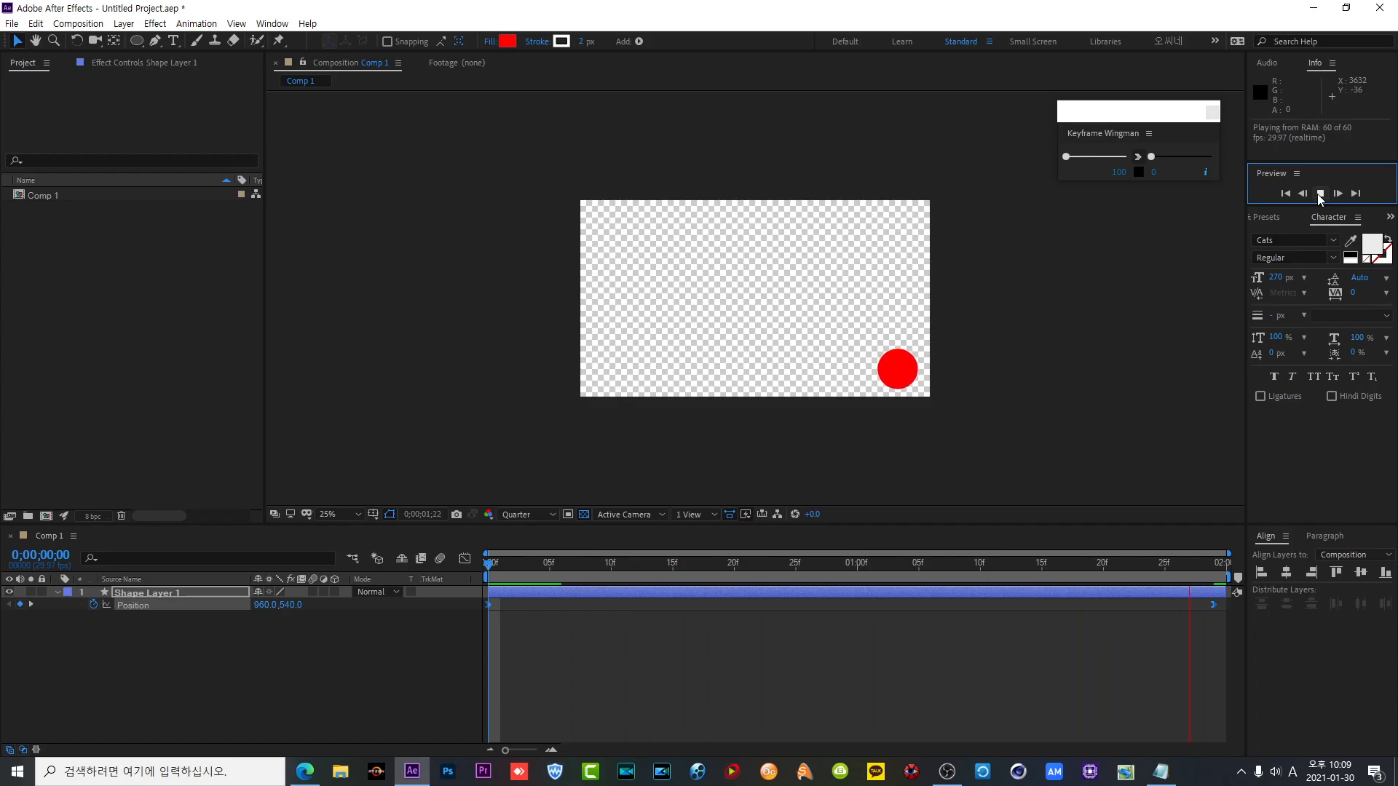
click(1319, 194)
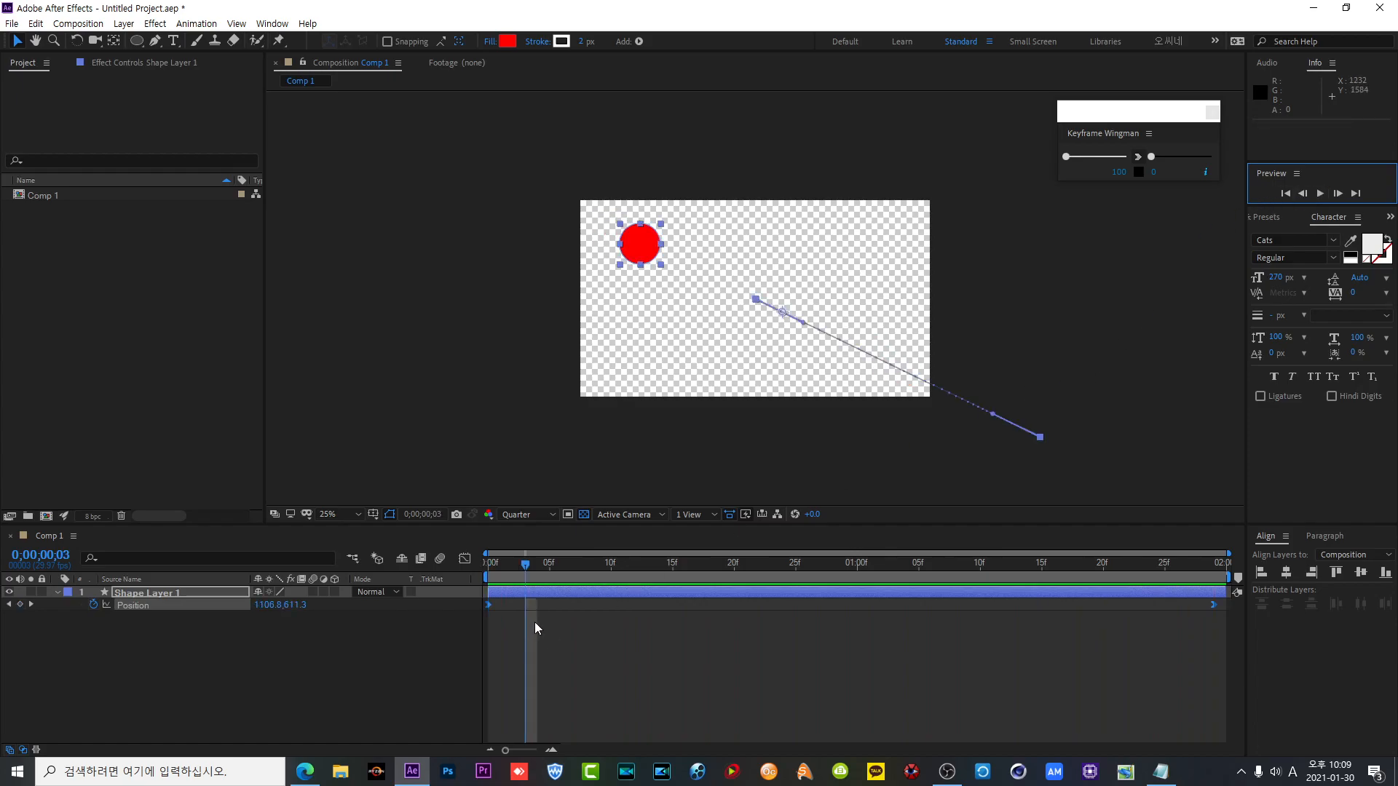
- Change the keyframes' Wingman easing to incoming 2 and outgoing 100, and play the animation
drag(1067, 159, 1126, 167)
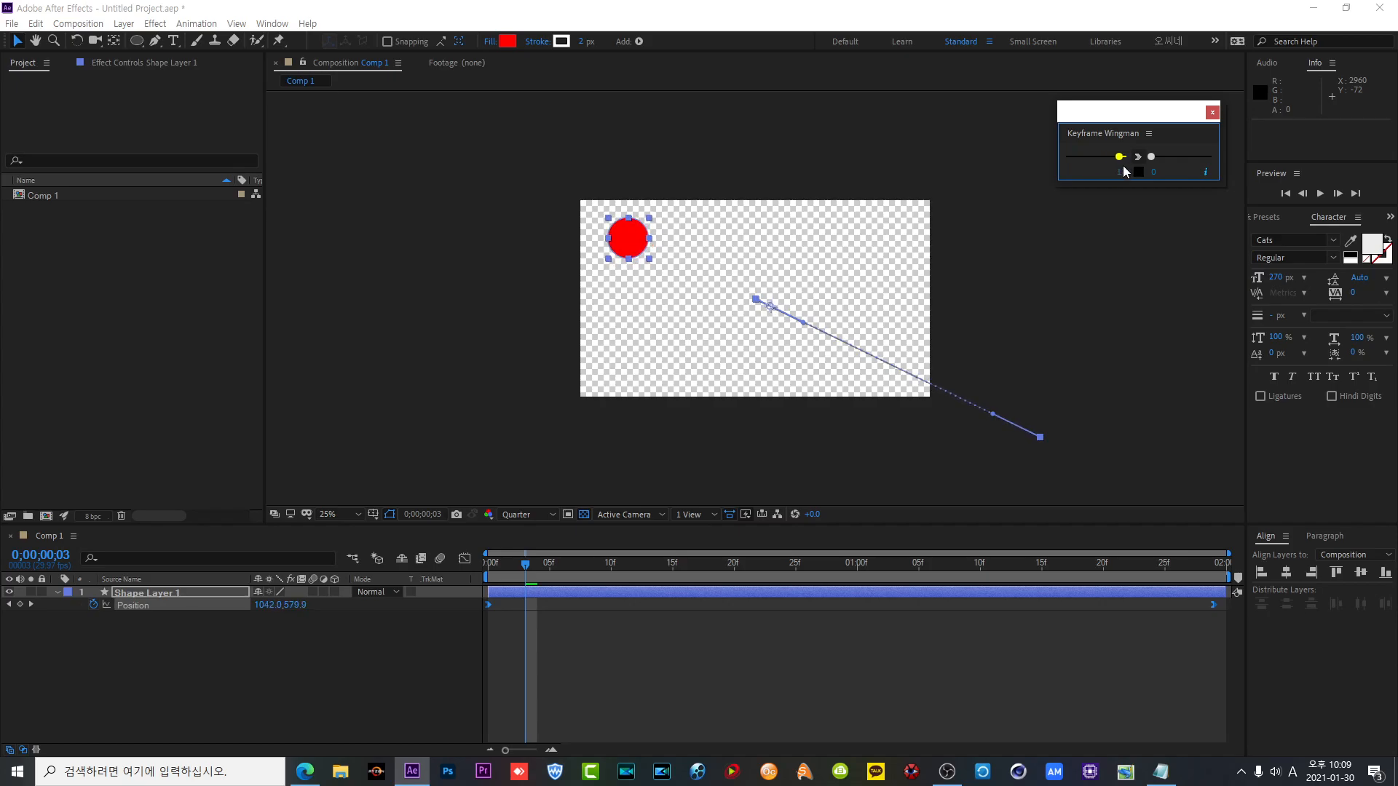
drag(1150, 155, 1226, 163)
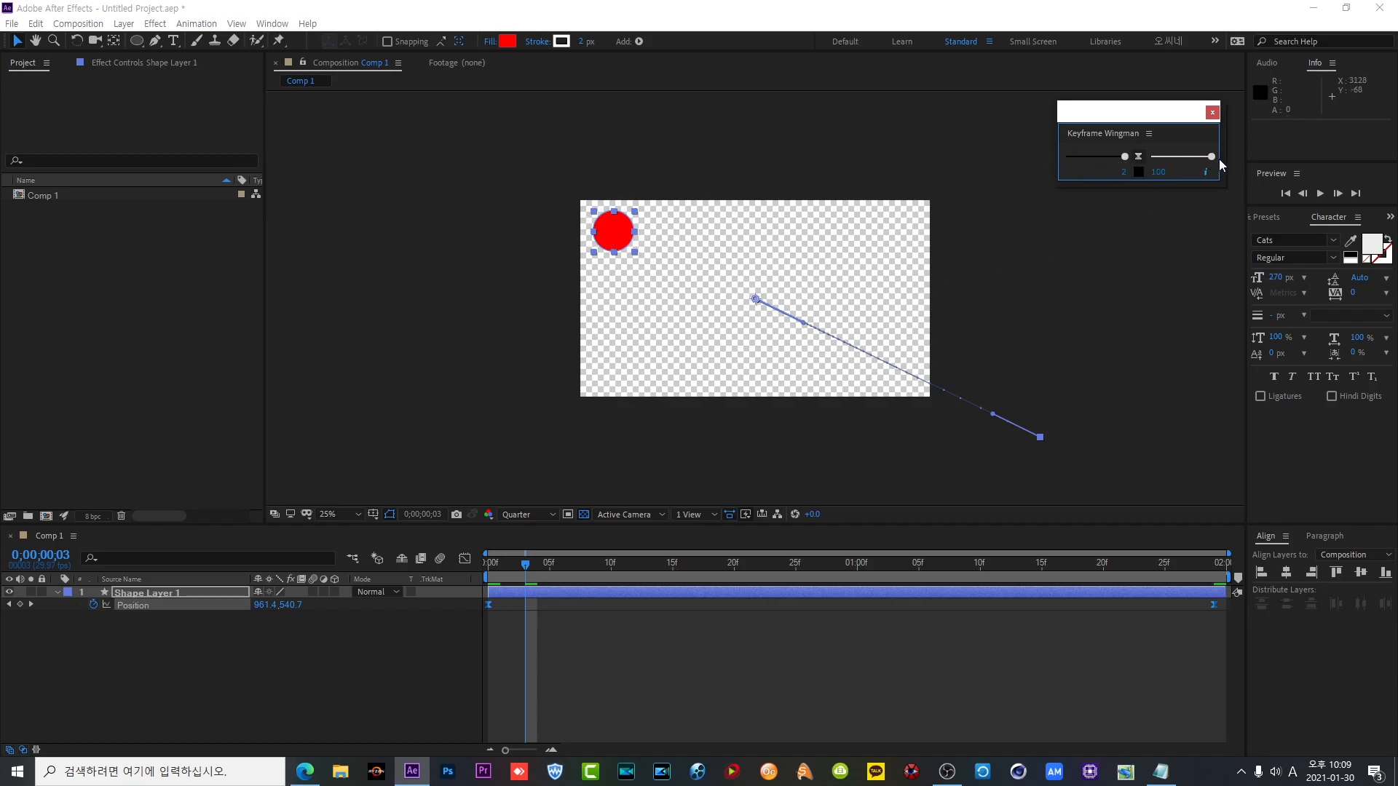
click(1321, 193)
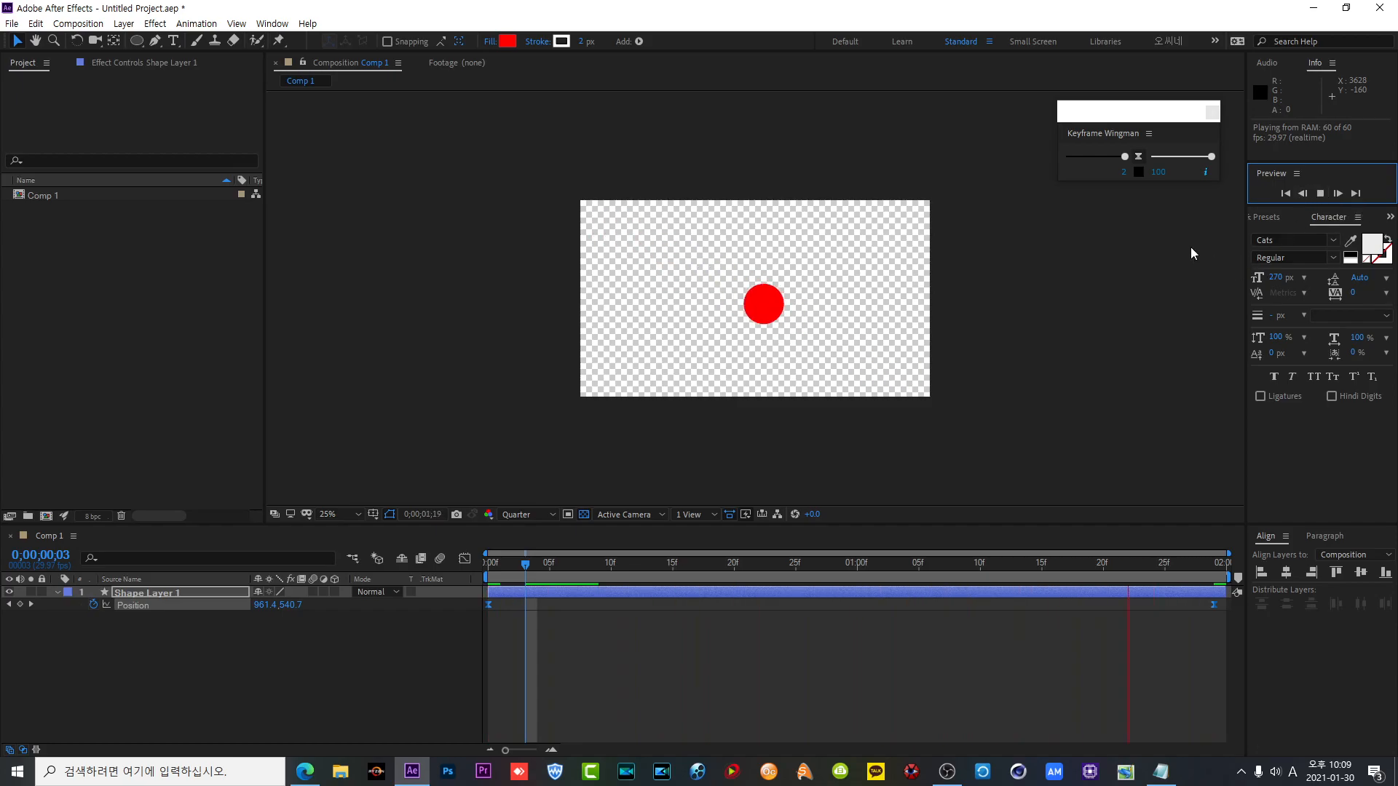
click(1109, 251)
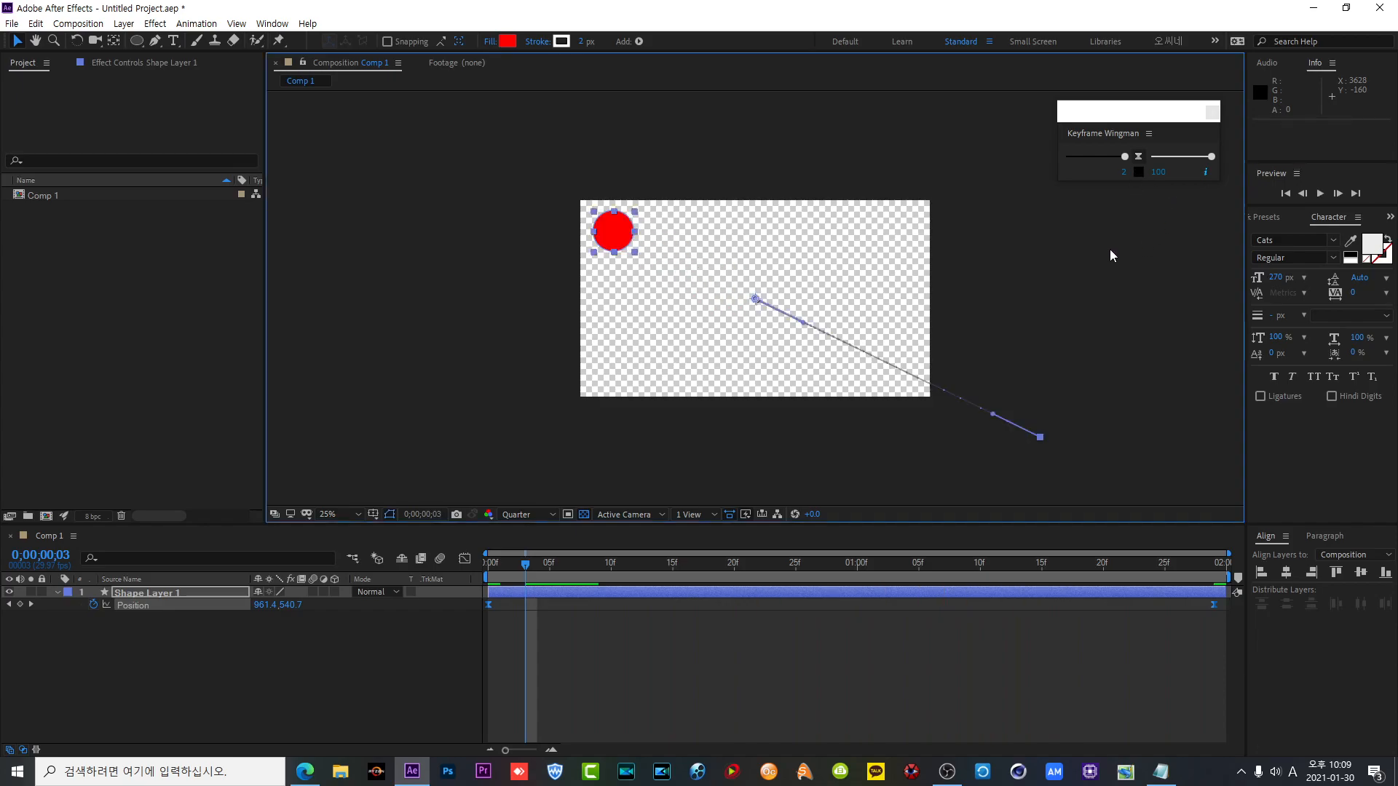
- Reverse the Wingman easing to incoming 100 and outgoing 0, and play back the circle's movement
drag(1123, 159, 1054, 163)
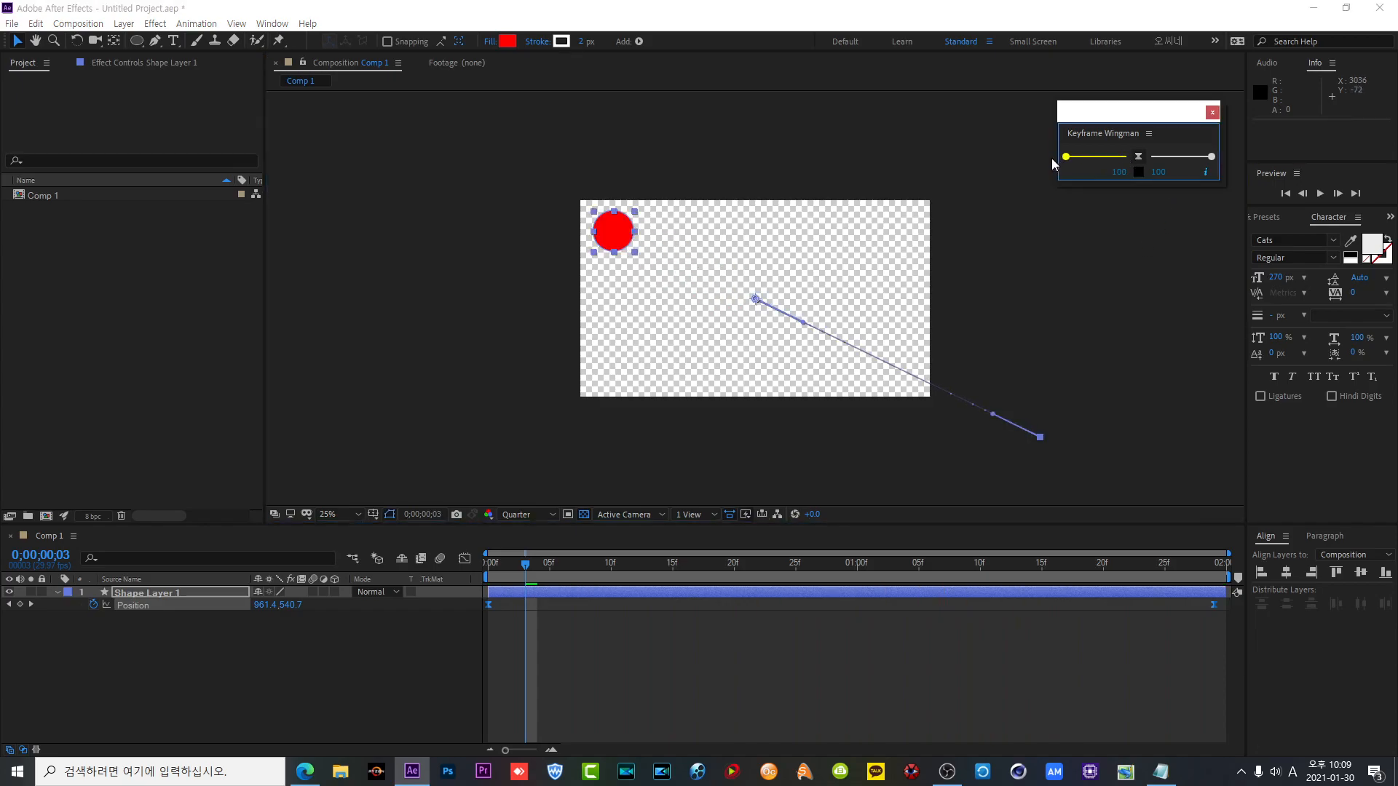
drag(1208, 160, 1144, 157)
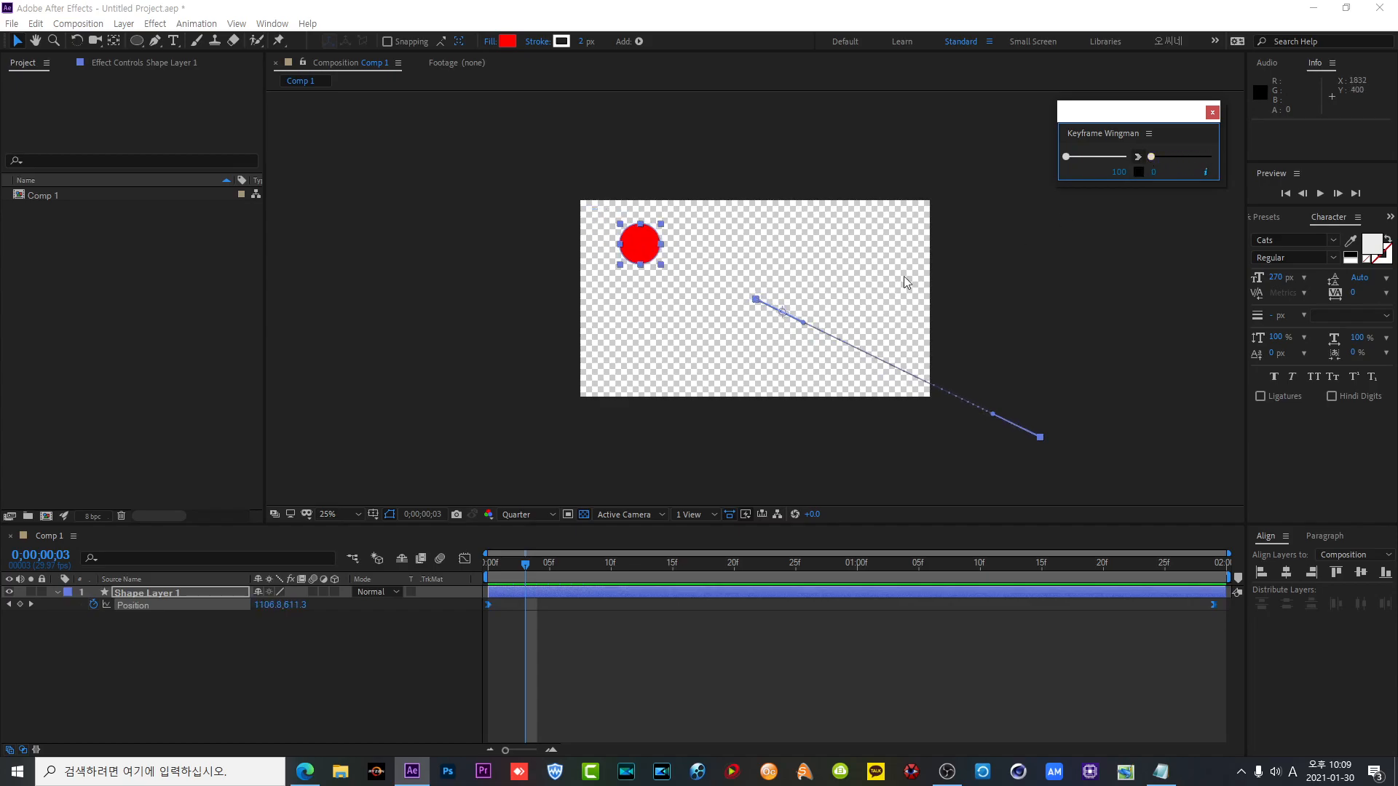
click(1319, 194)
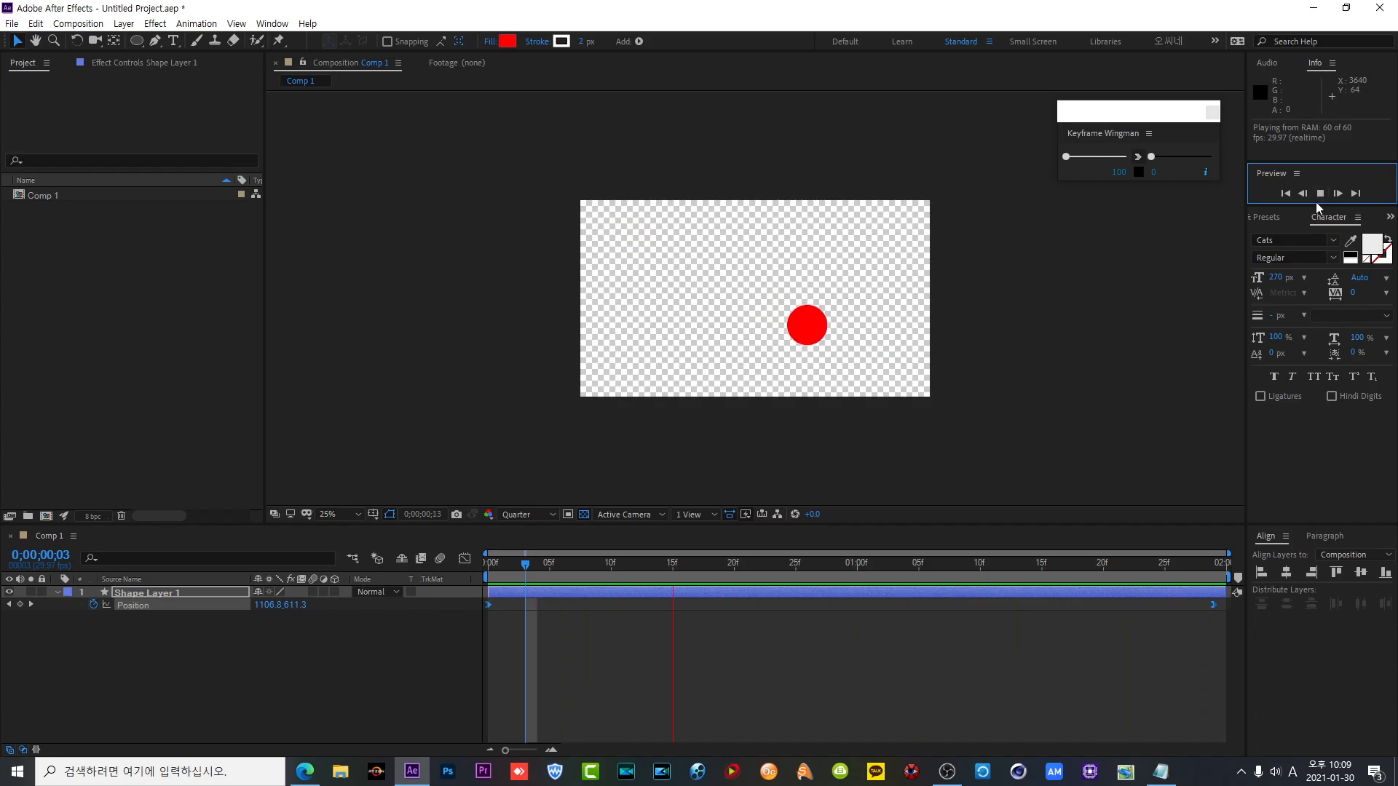
click(1319, 194)
- Raise the outgoing Wingman ease to 100, matching the incoming ease, and check the motion in playback and the speed graph
click(1150, 157)
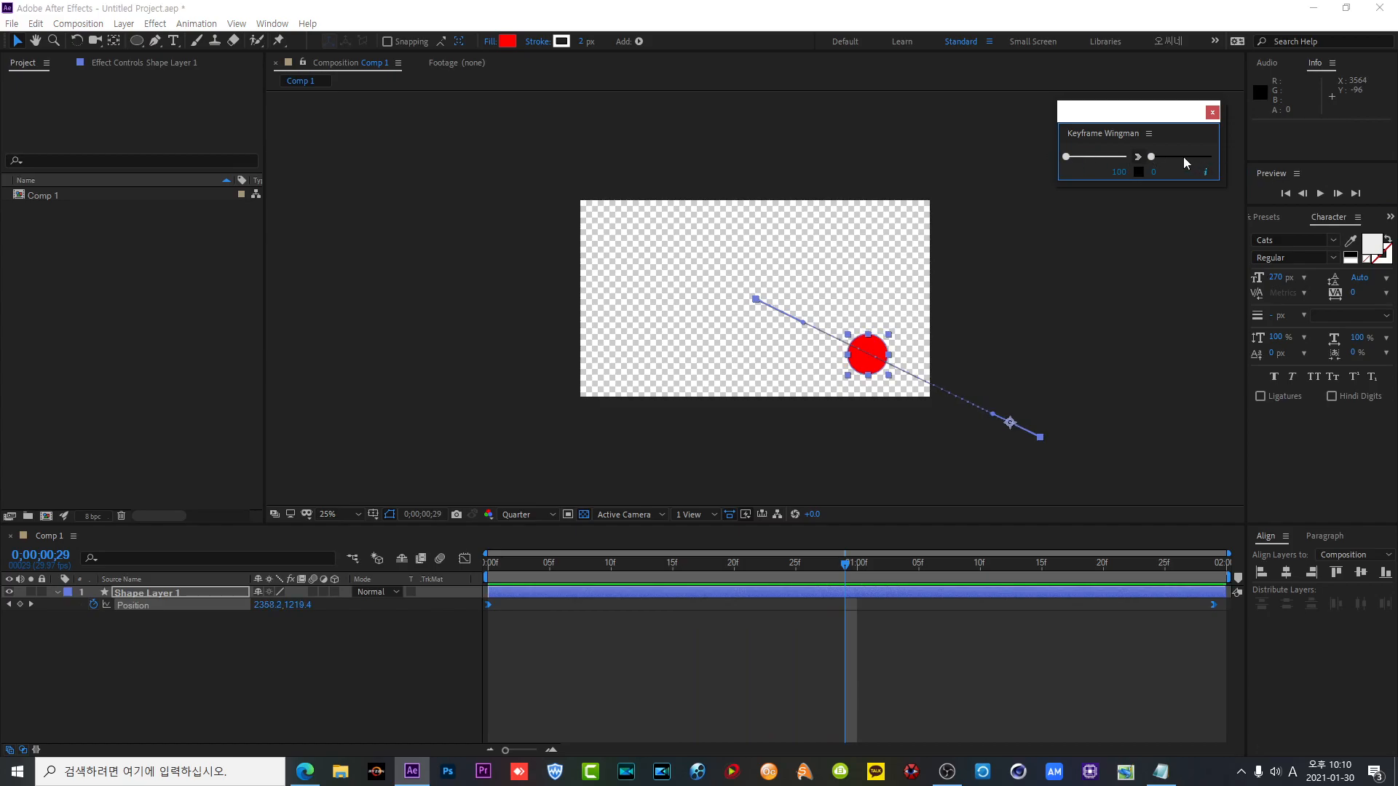
drag(1152, 157, 1221, 163)
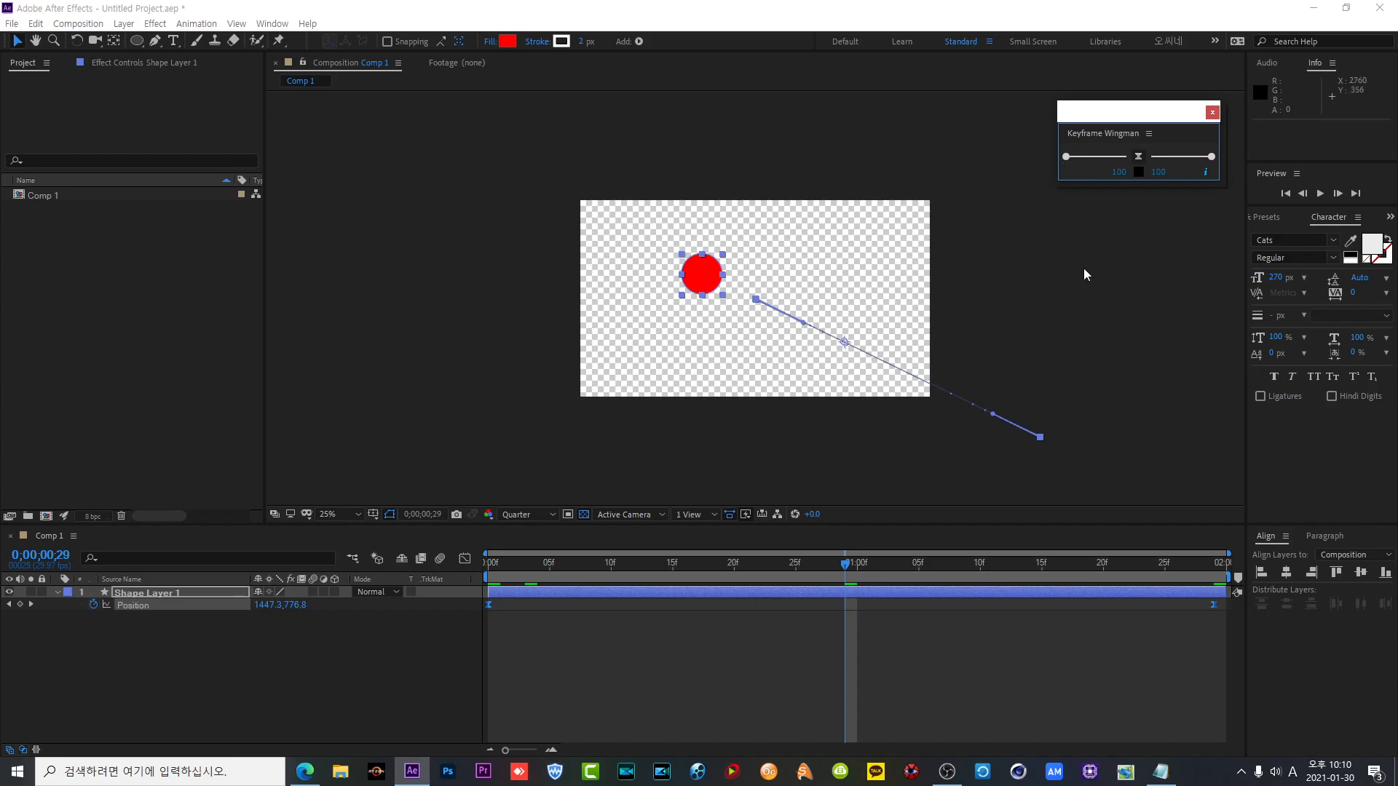
click(1319, 194)
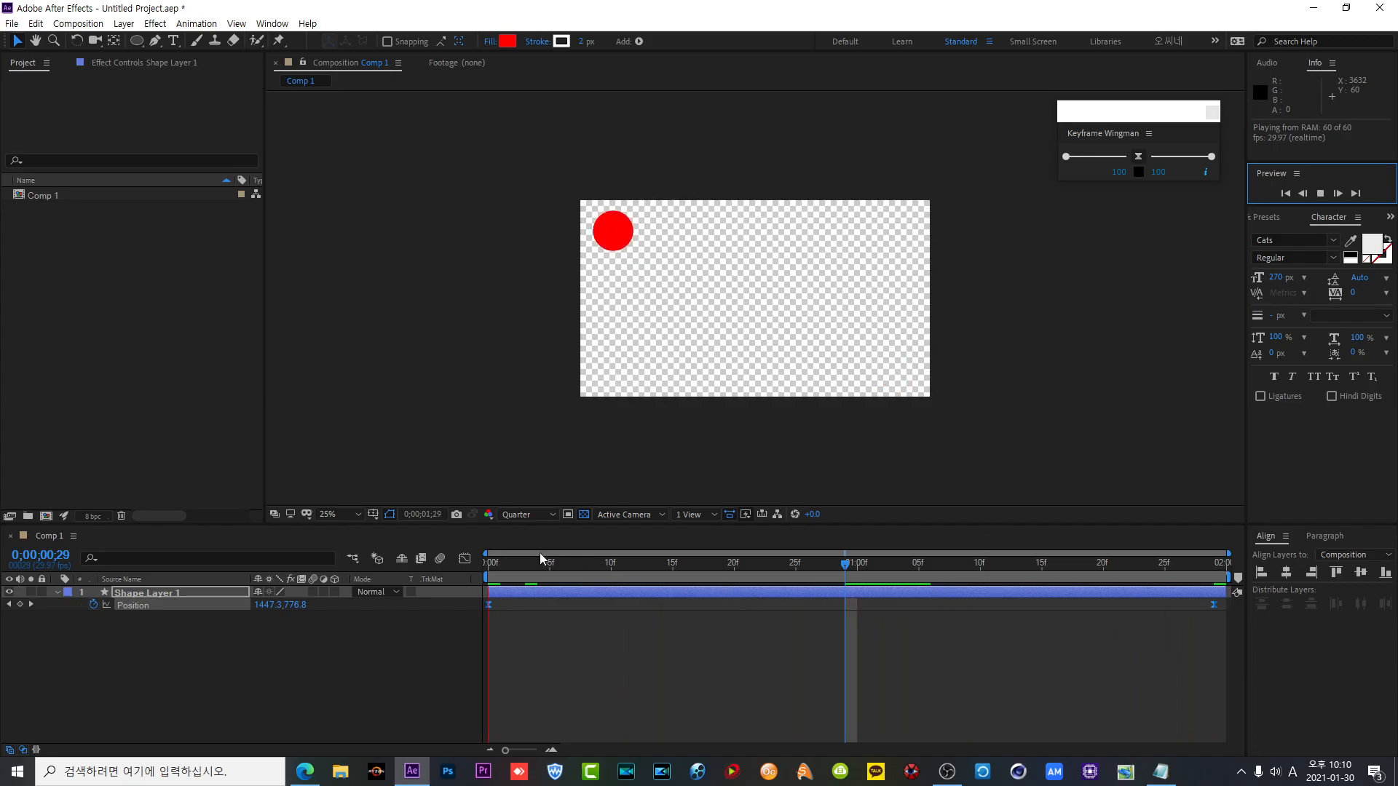
click(466, 560)
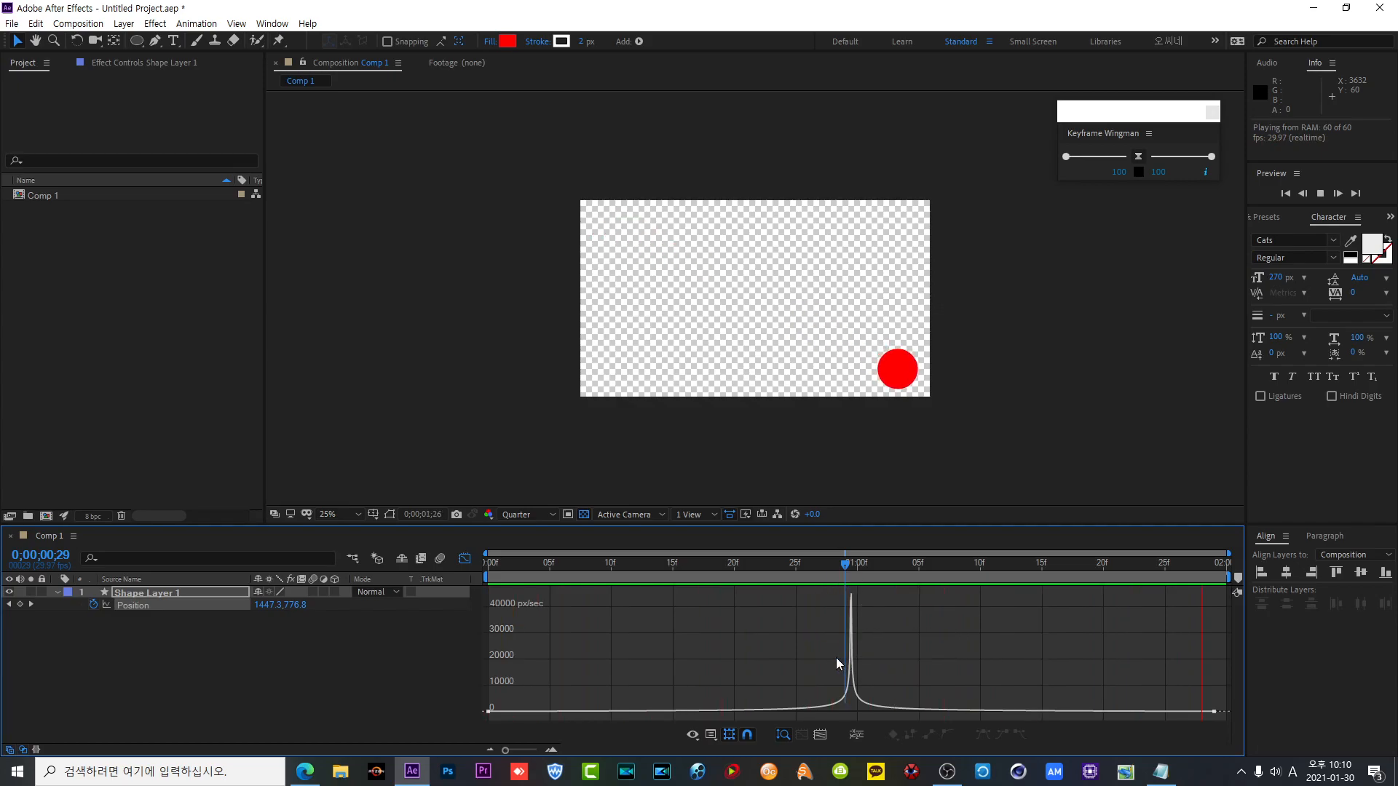
click(468, 561)
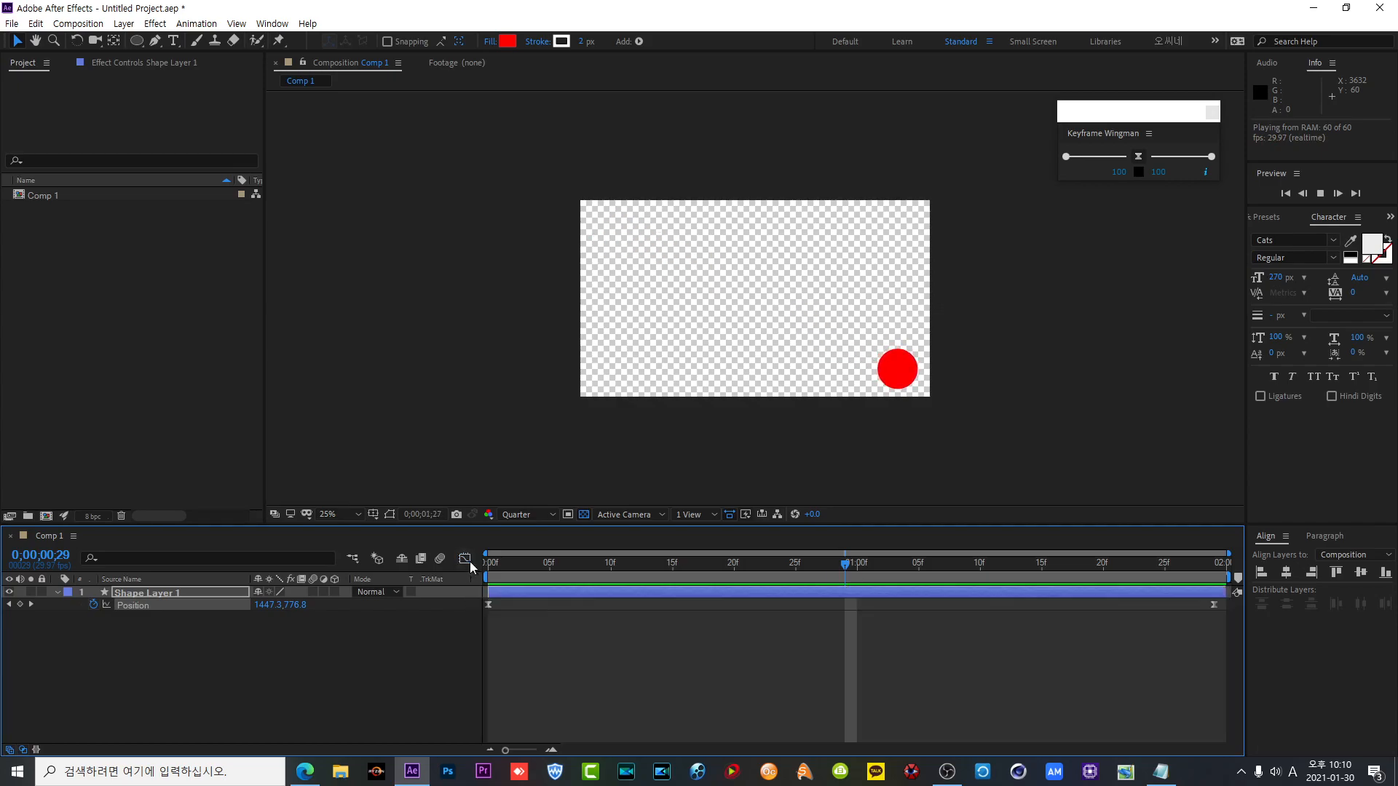
click(1015, 629)
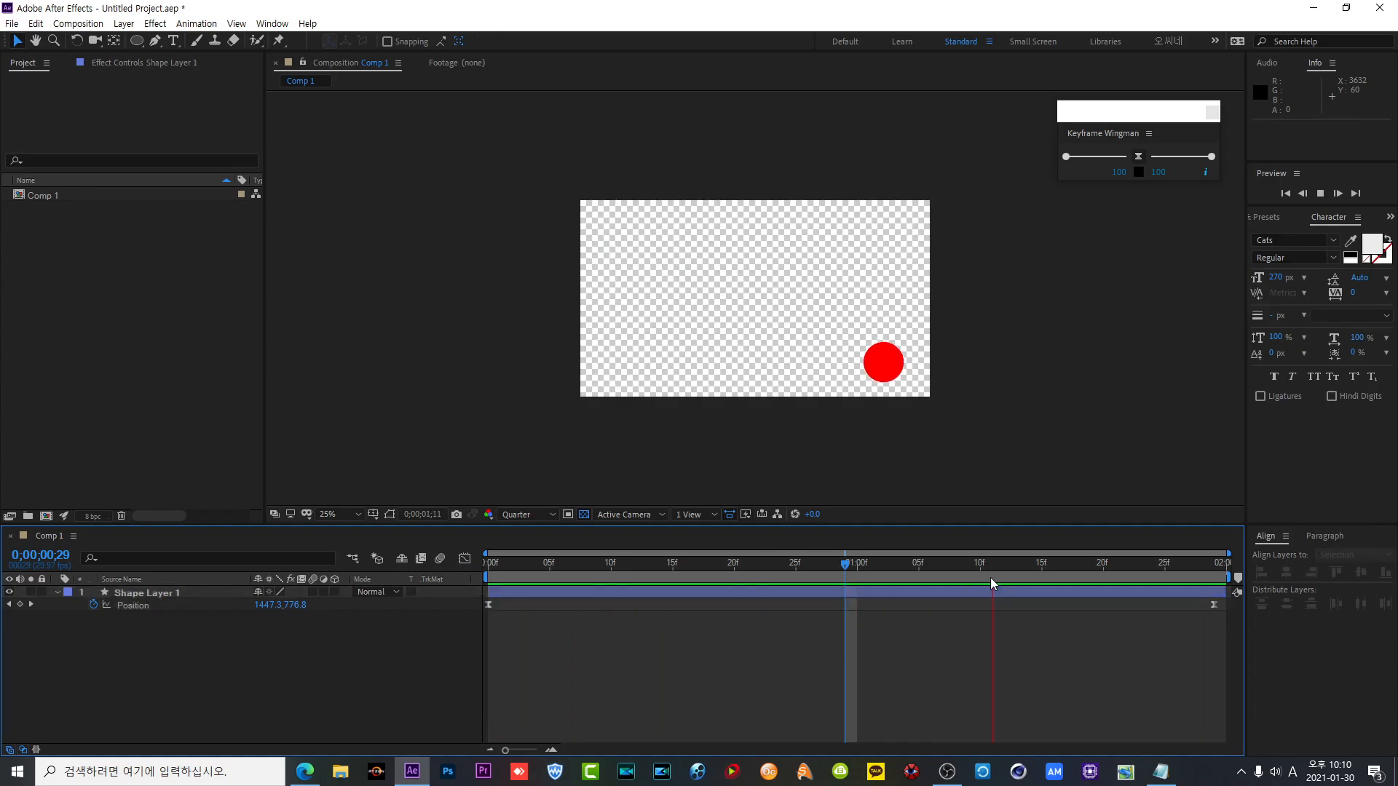
click(942, 561)
- Reselect both Position keyframes, lower their outgoing Wingman ease to 0, and compare the speed graph with the playback
drag(1220, 632, 470, 594)
drag(1211, 157, 1131, 169)
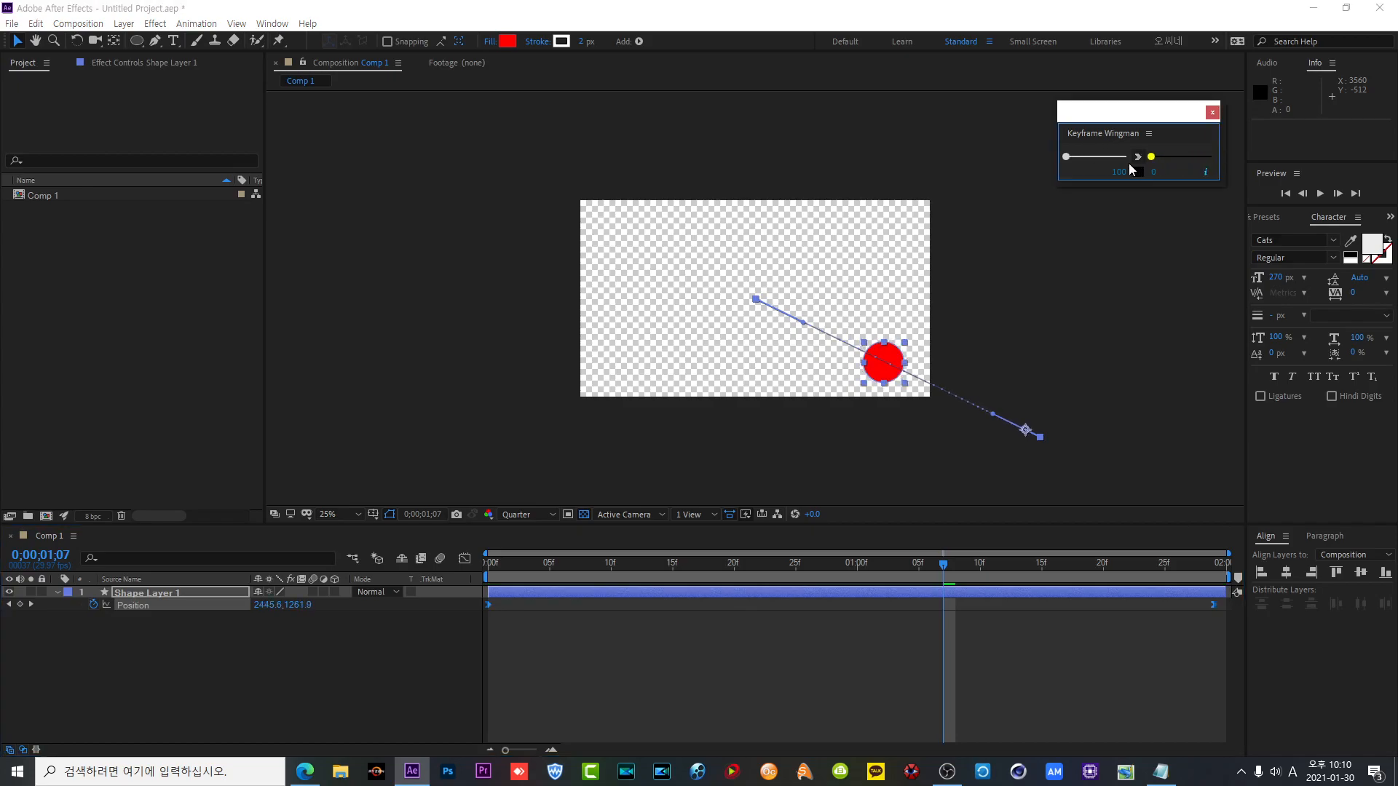
click(466, 560)
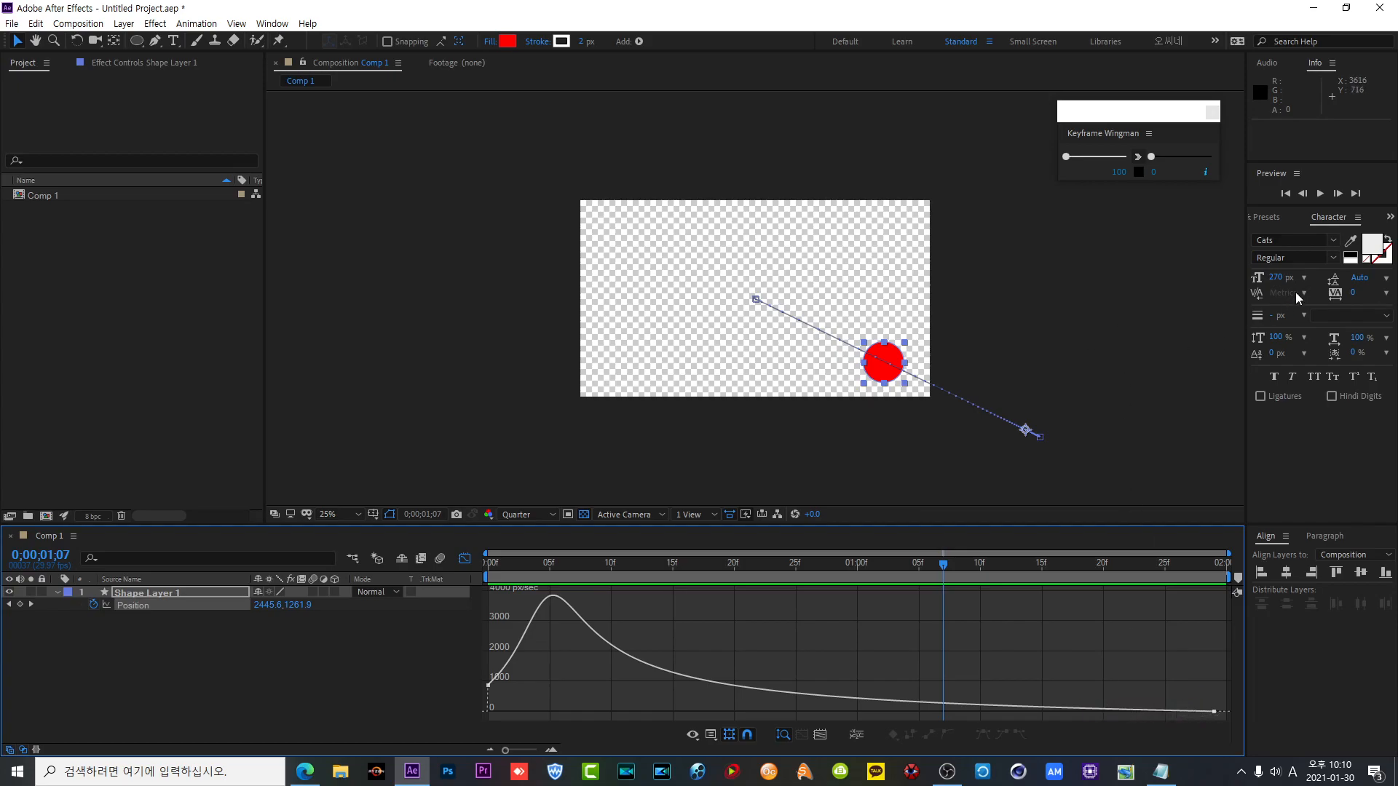
click(1321, 193)
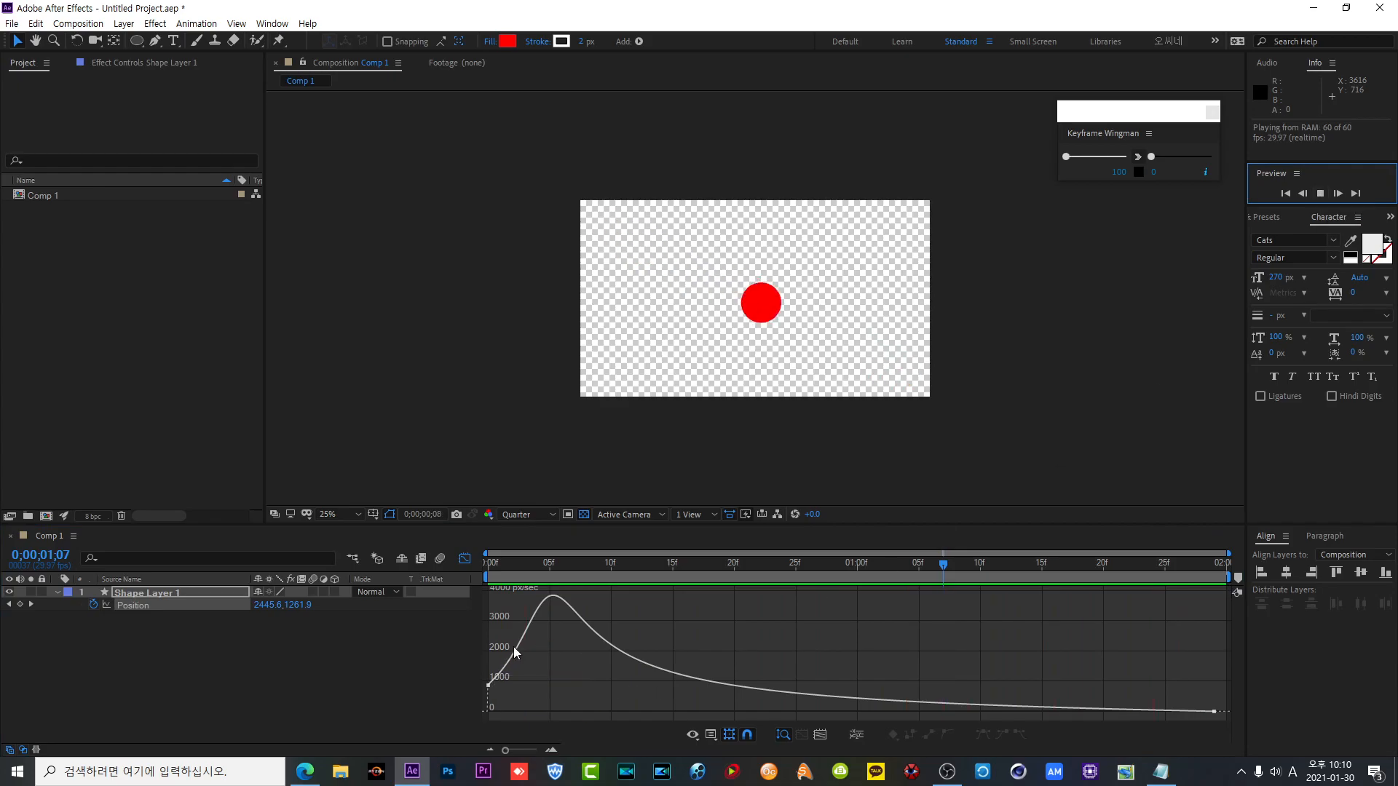
click(460, 558)
click(693, 635)
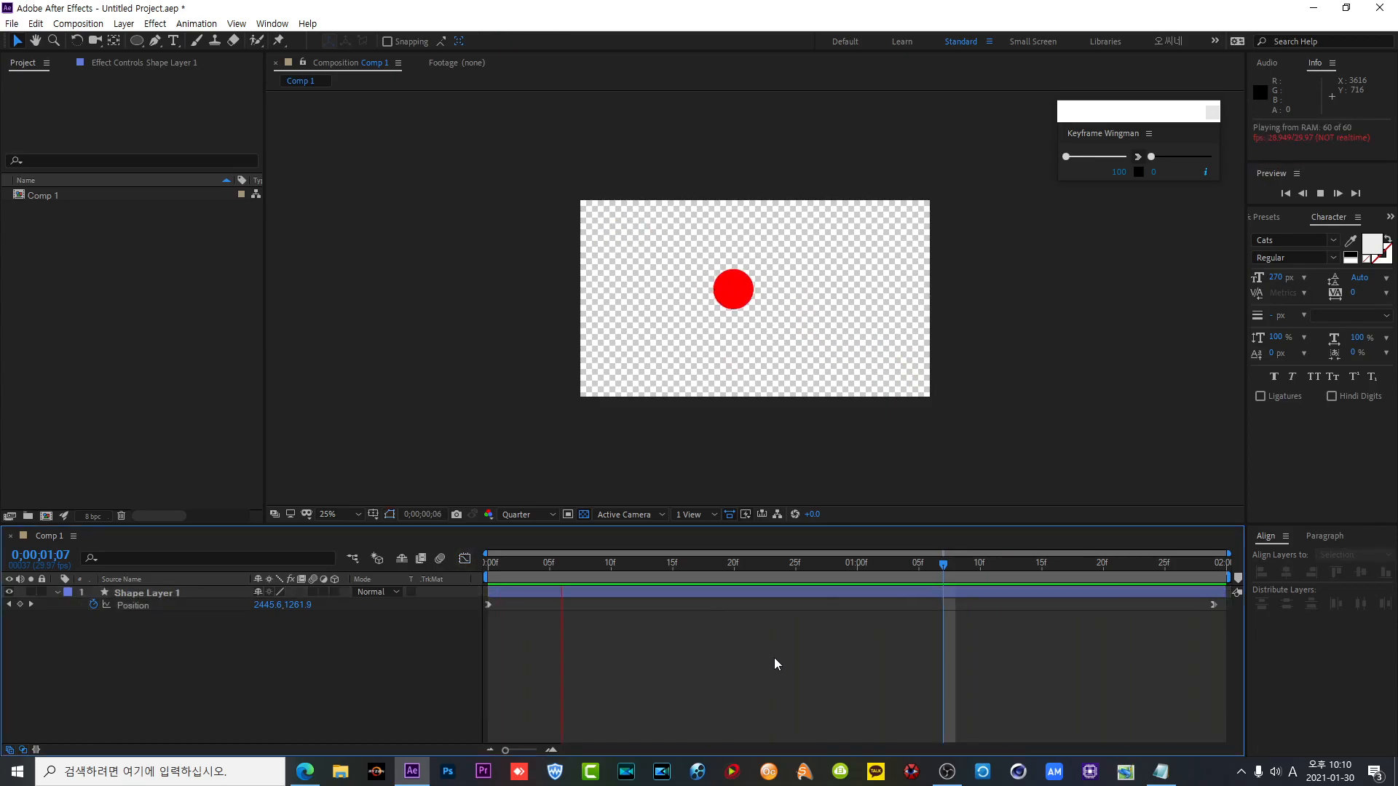
click(909, 564)
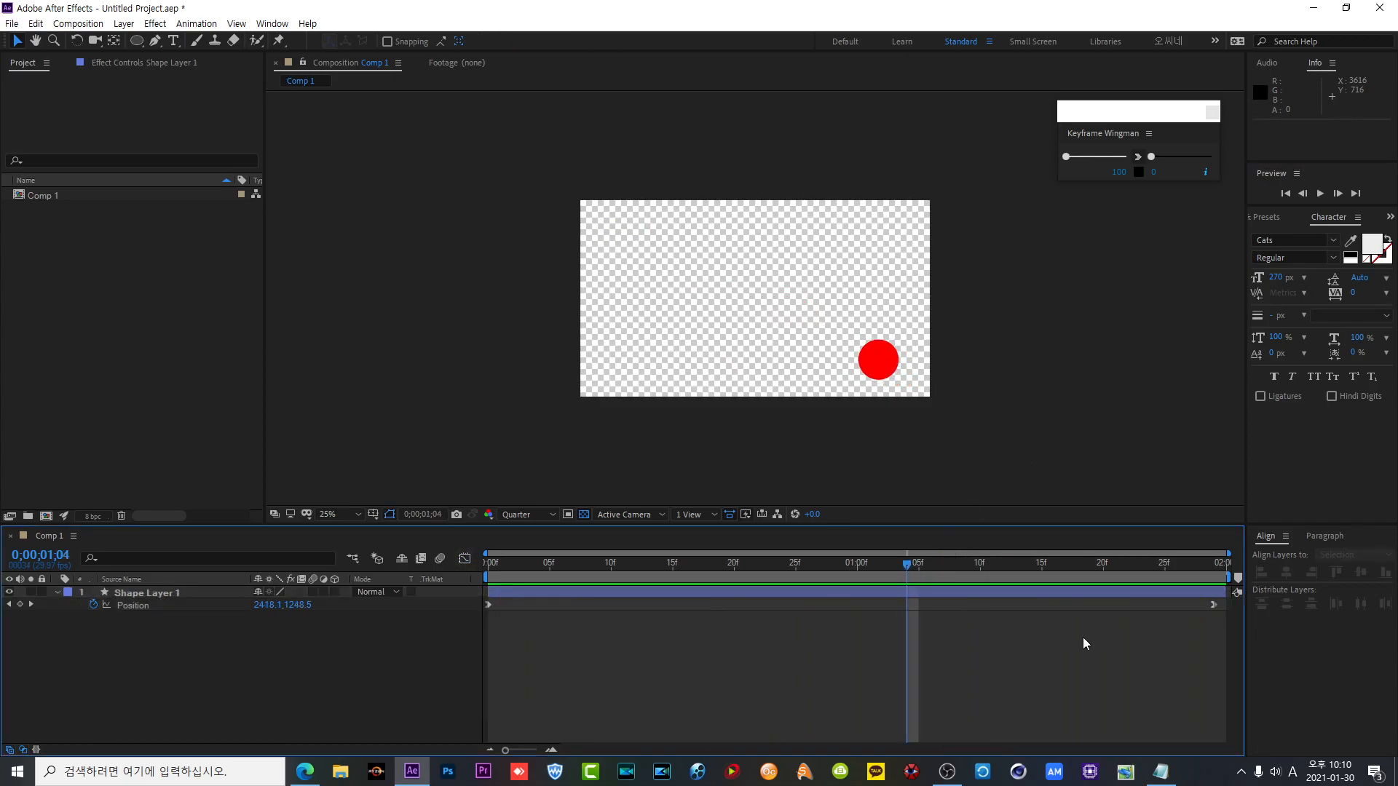
- Set both Position keyframes to incoming ease 0 and outgoing ease 100 in Keyframe Wingman, and check the speed graph and playback
drag(1221, 635, 466, 597)
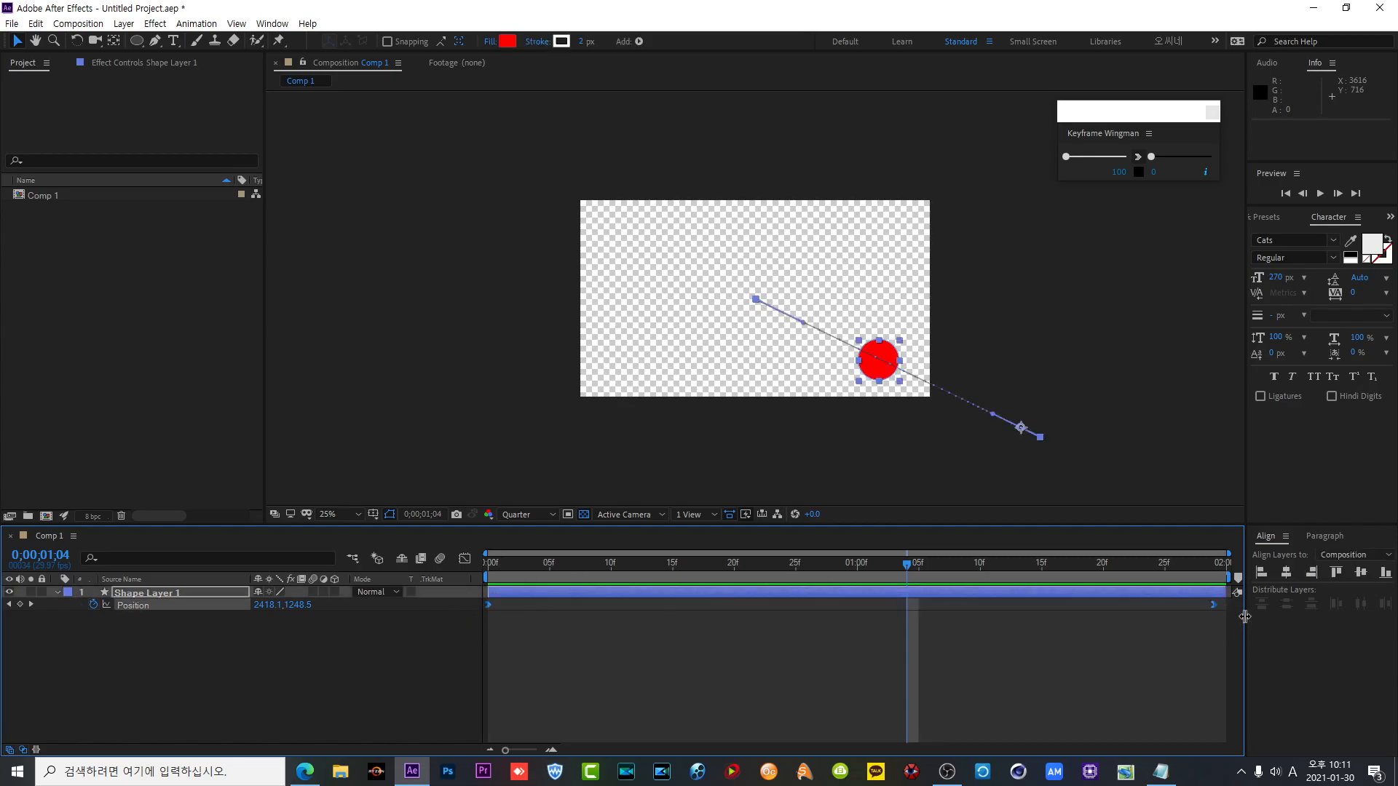
drag(1066, 157, 1242, 163)
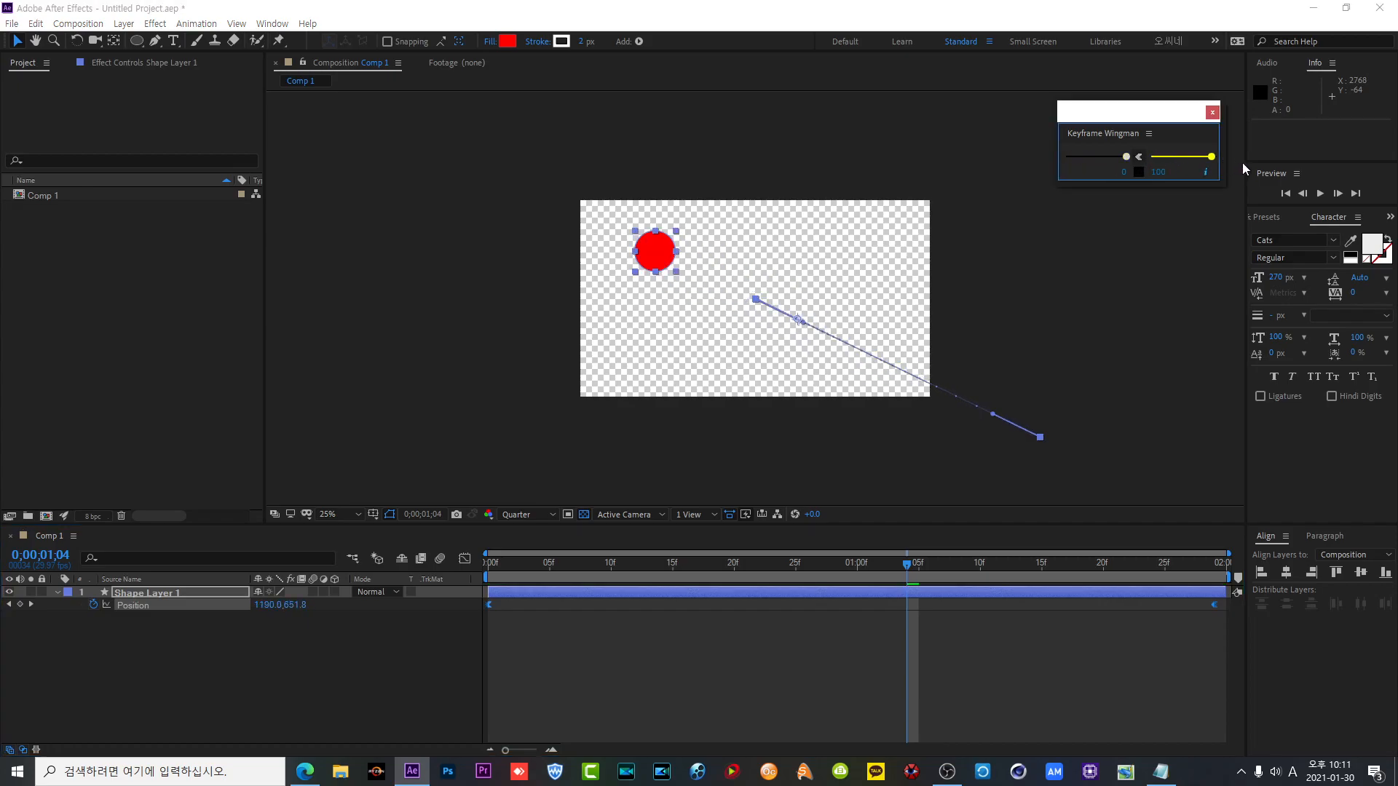
click(465, 559)
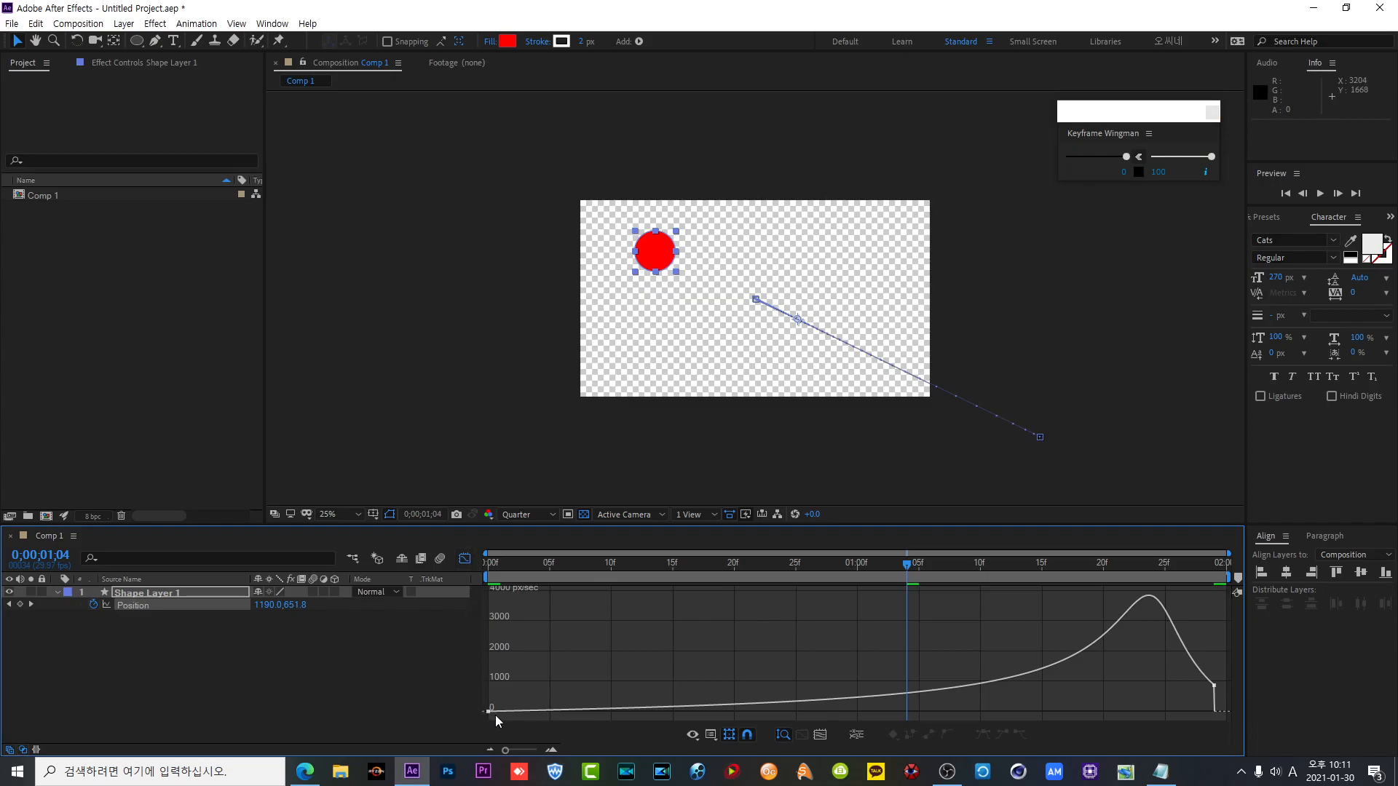
mouse_move(490, 712)
click(1320, 194)
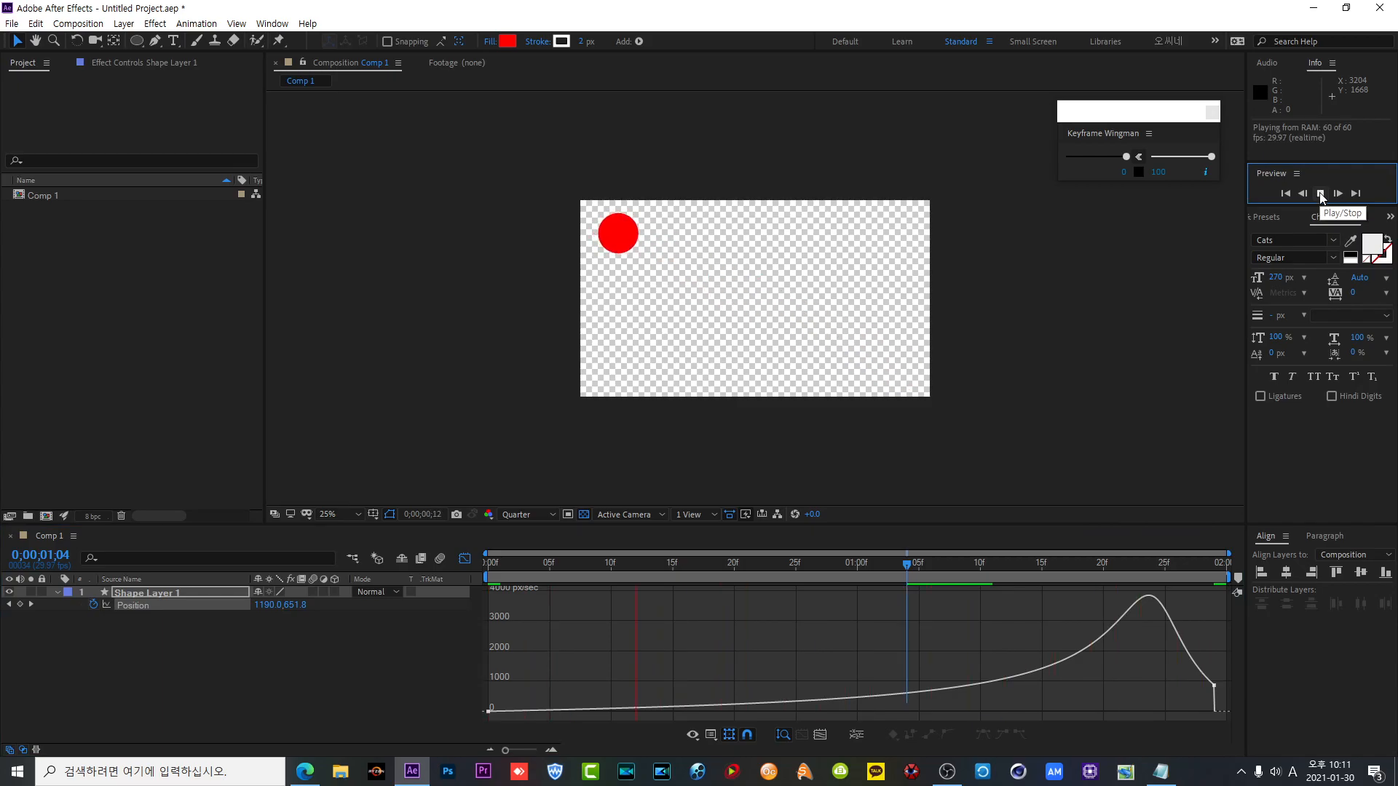
click(995, 409)
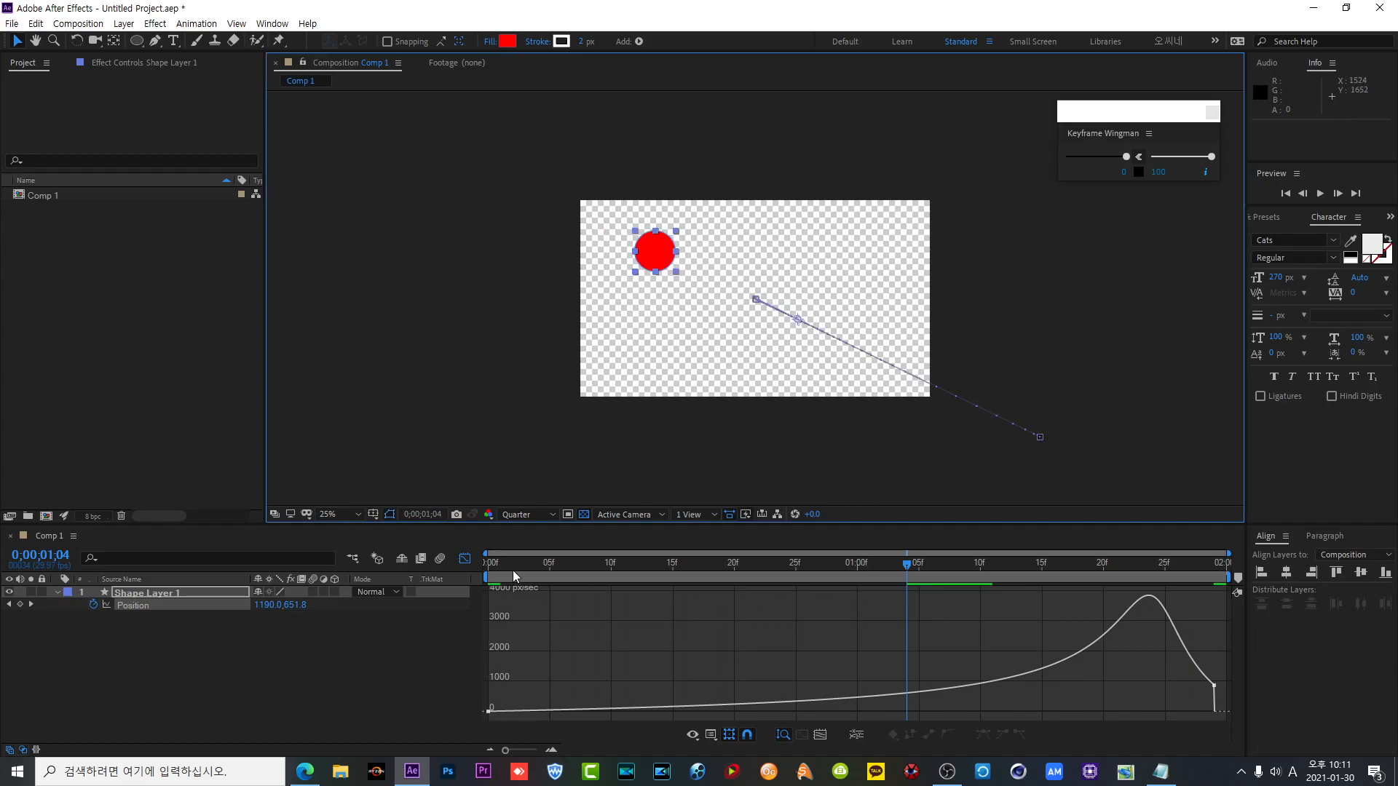
click(464, 558)
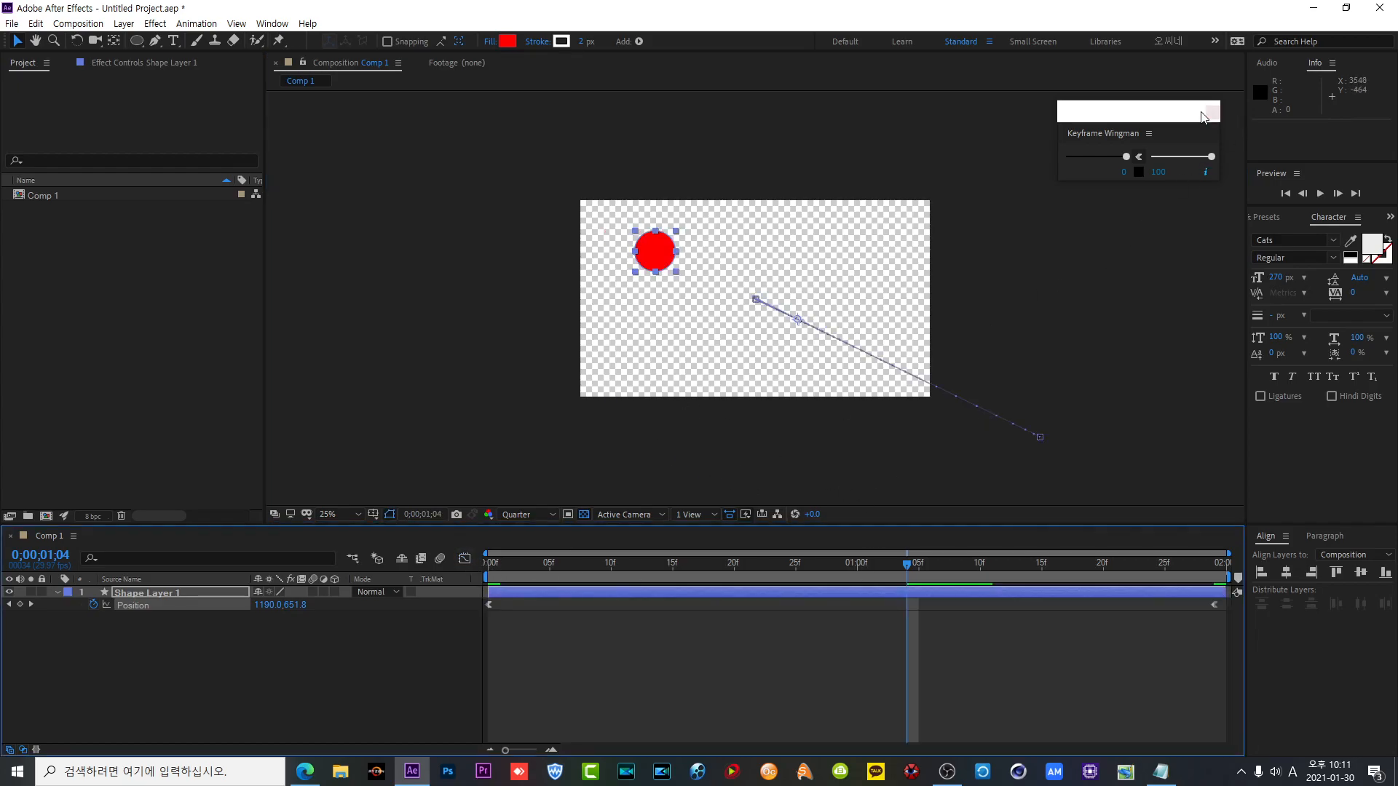
- Close Keyframe Wingman and apply Easy Ease to both of the circle's Position keyframes
click(1211, 114)
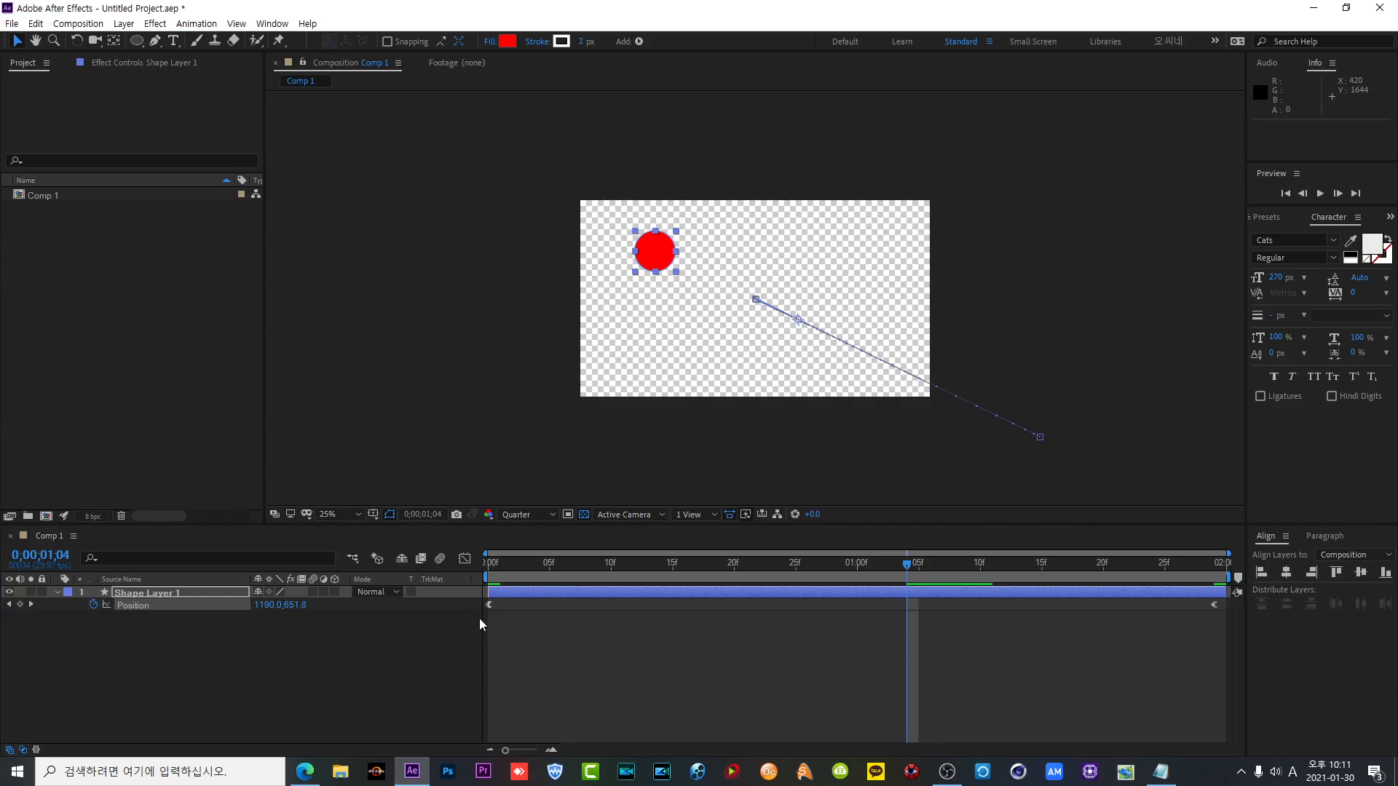
drag(1226, 633, 470, 600)
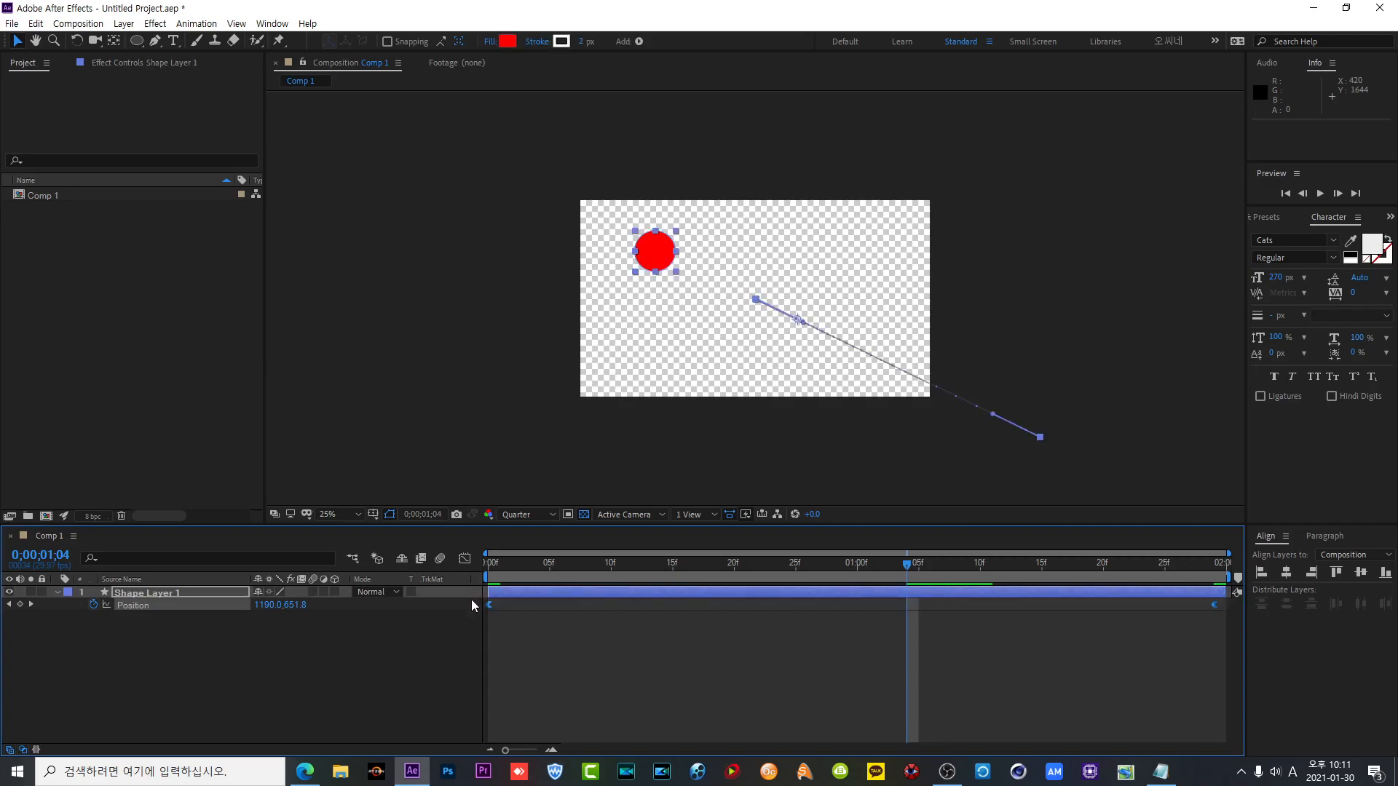
key(F9)
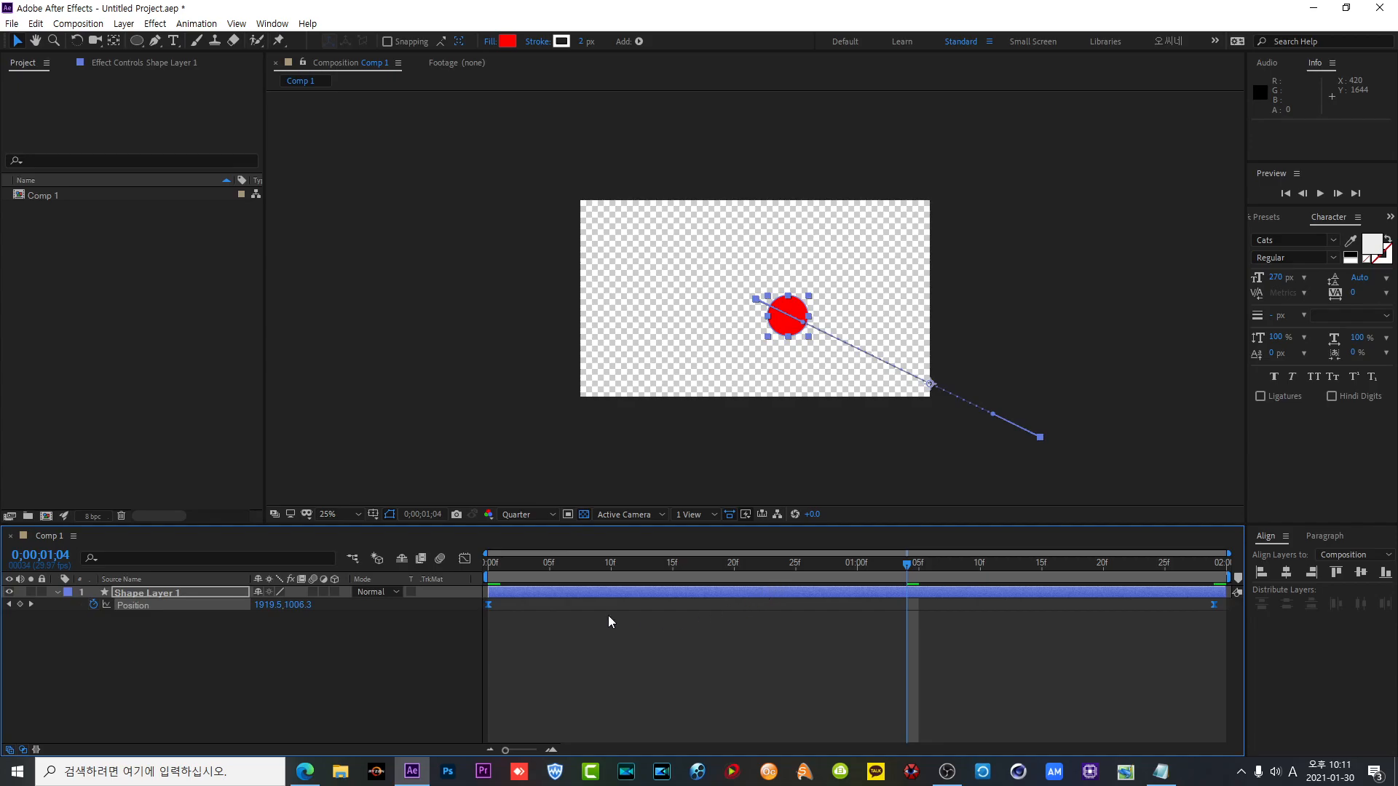
- Reshape the circle's Position speed graph by hand, shortening the first keyframe's ease handle and lengthening the last one's so speed peaks early
click(464, 559)
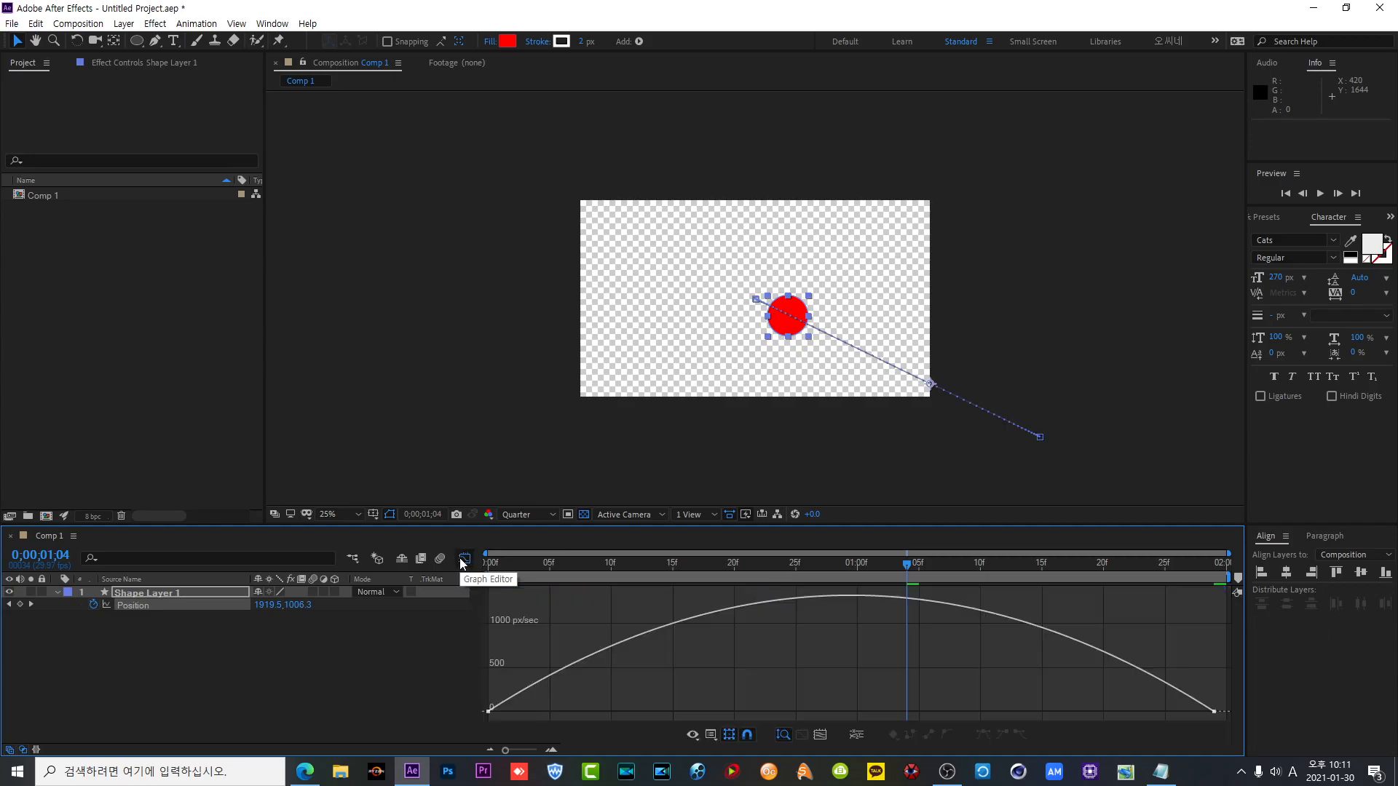
click(606, 659)
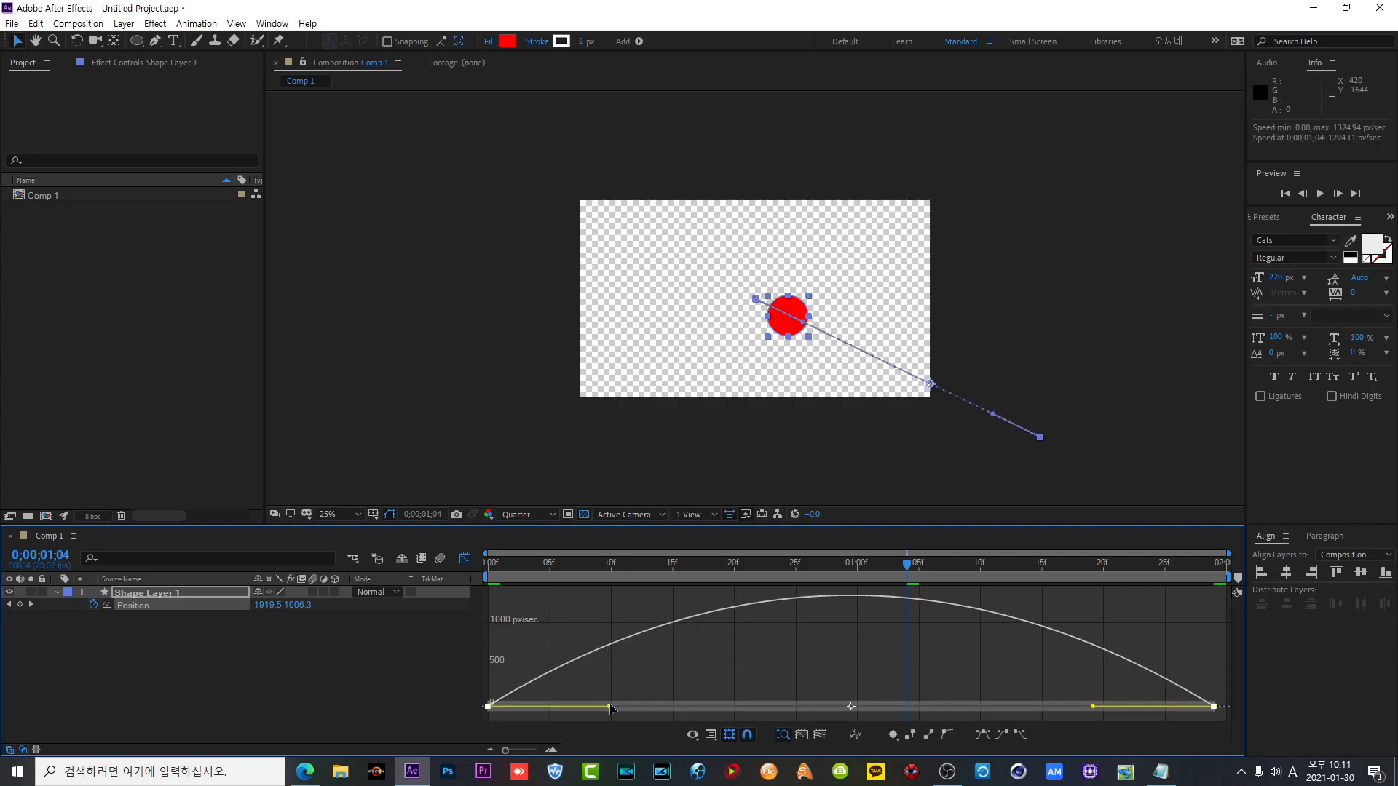
drag(610, 711, 510, 710)
drag(1092, 706, 659, 713)
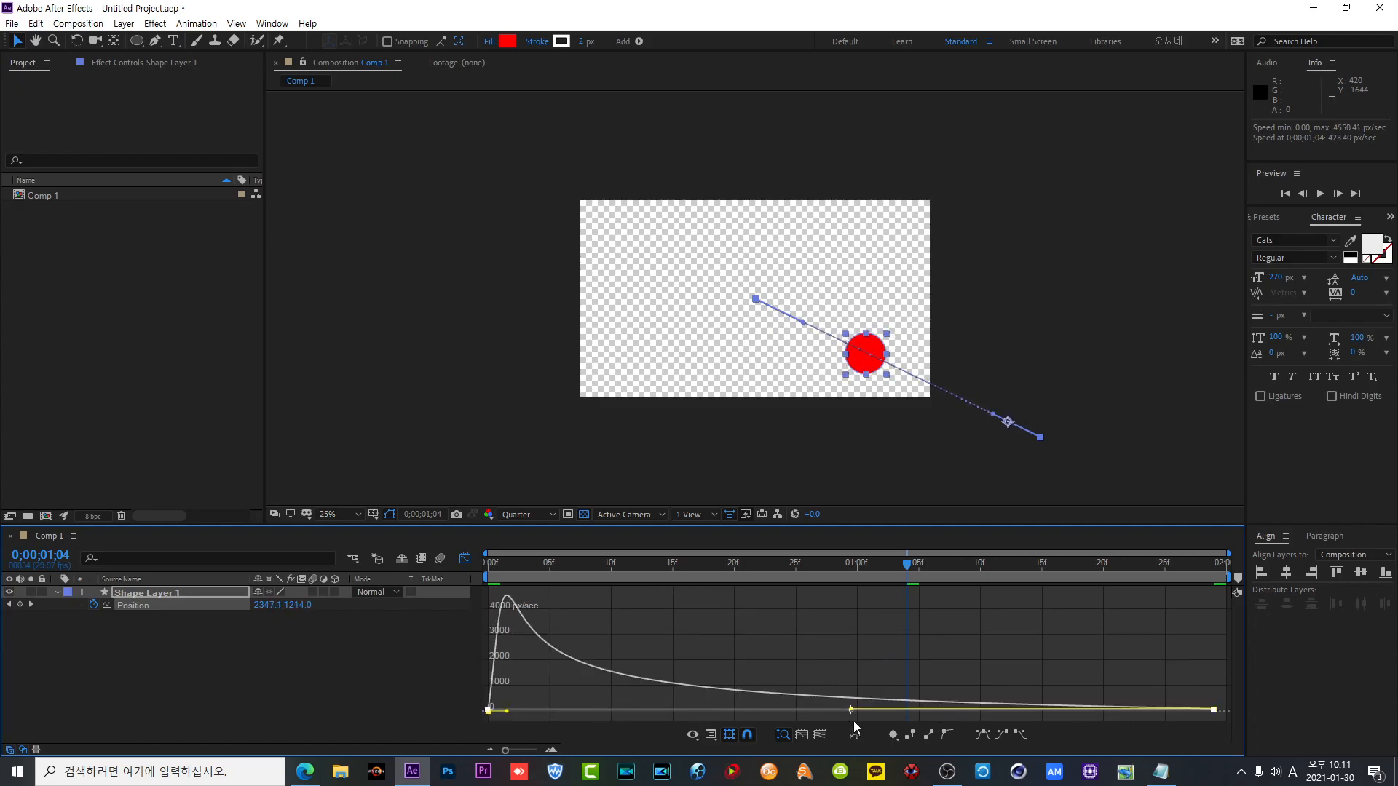
- Shorten the last keyframe's ease handle and lengthen the first one's so the Position speed peaks near the end
drag(850, 712, 1115, 718)
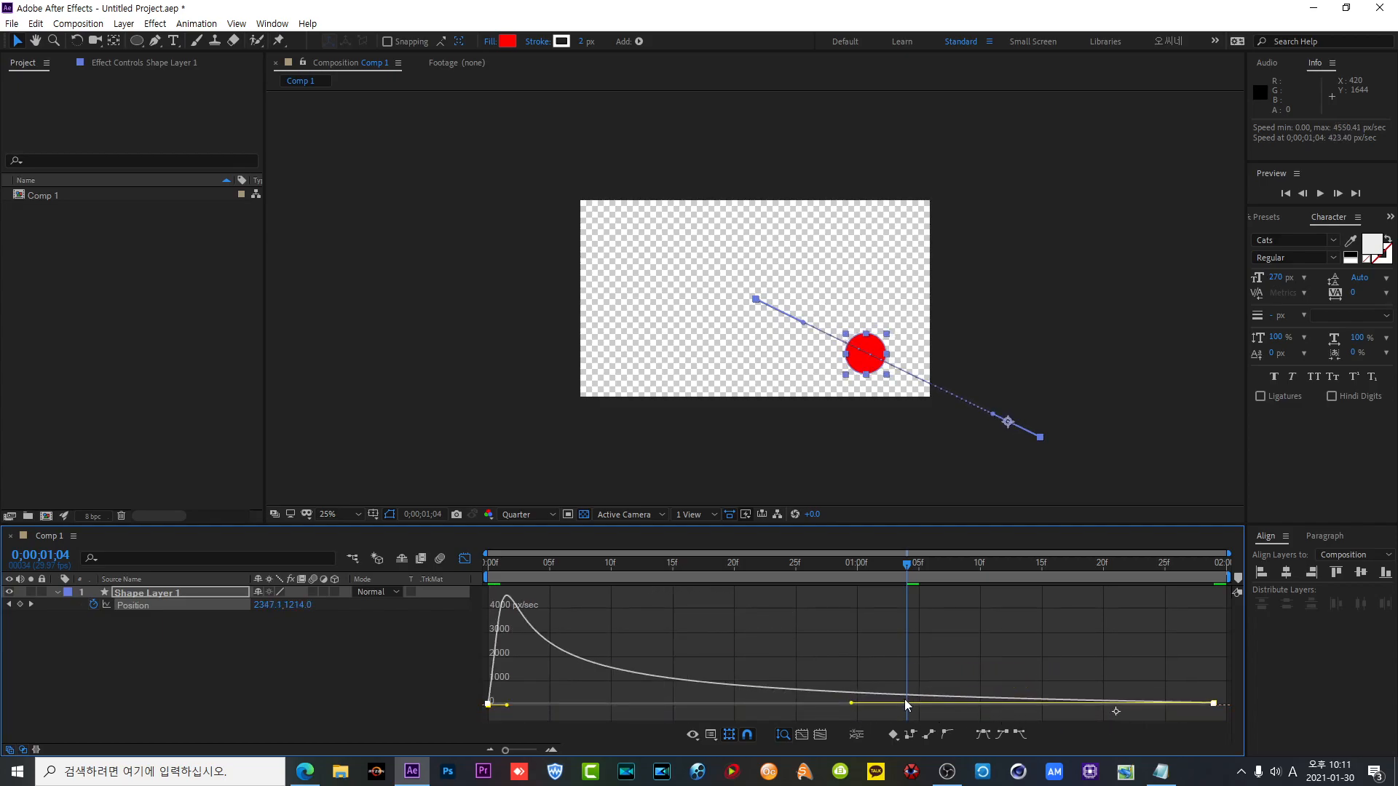
drag(852, 704, 1122, 712)
drag(504, 693, 1020, 710)
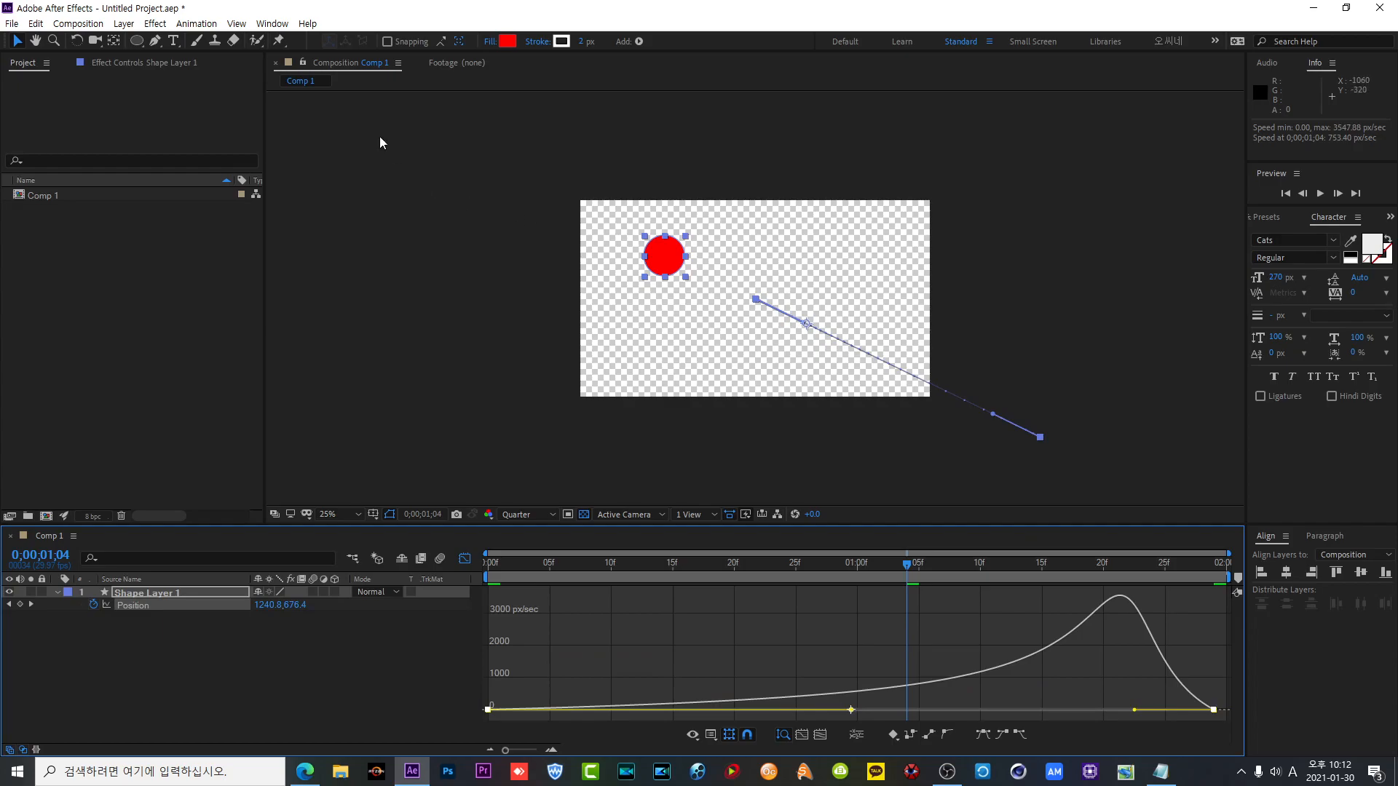
- Reopen Keyframe Wingman, set both Position keyframes to incoming ease 0 and outgoing ease 100, and play back the motion in the layer-bar view
click(272, 23)
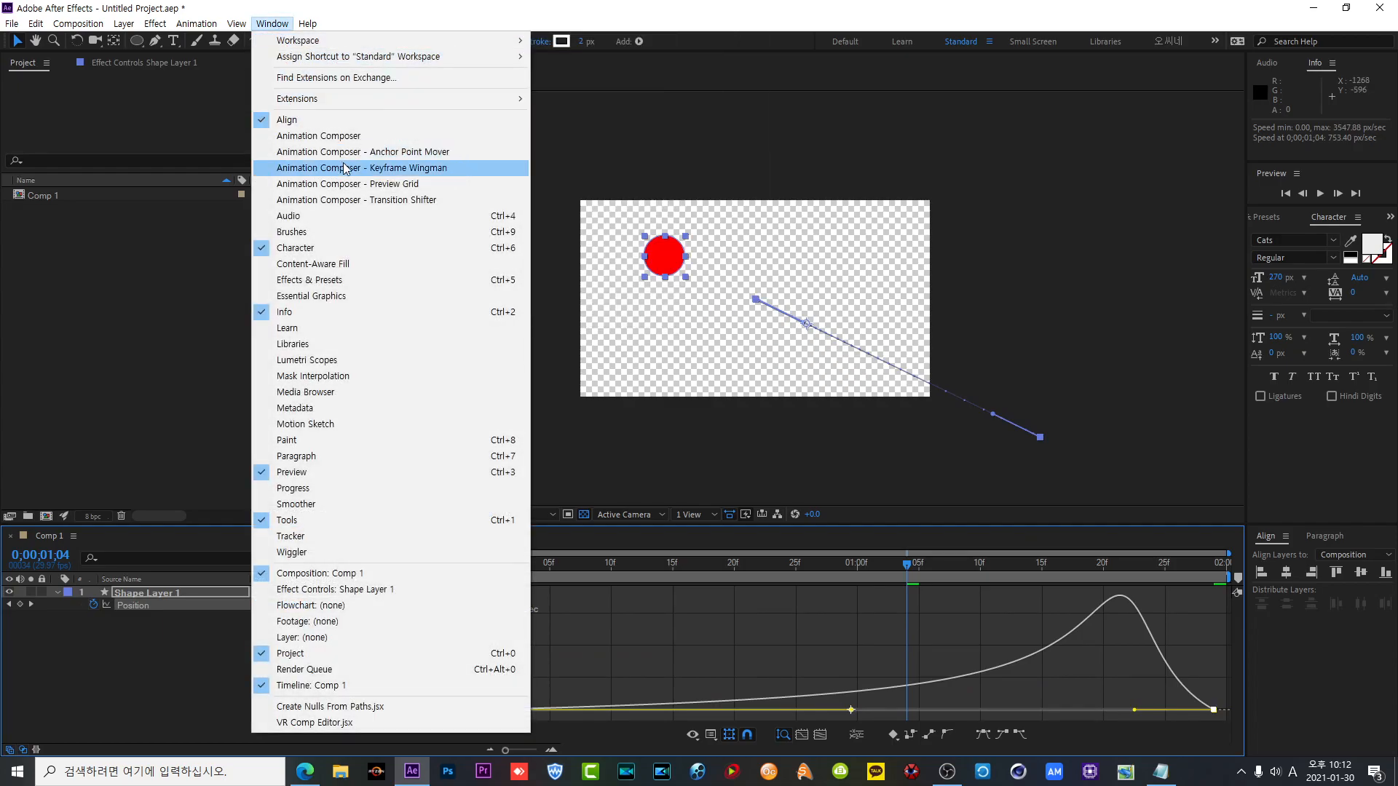
click(371, 175)
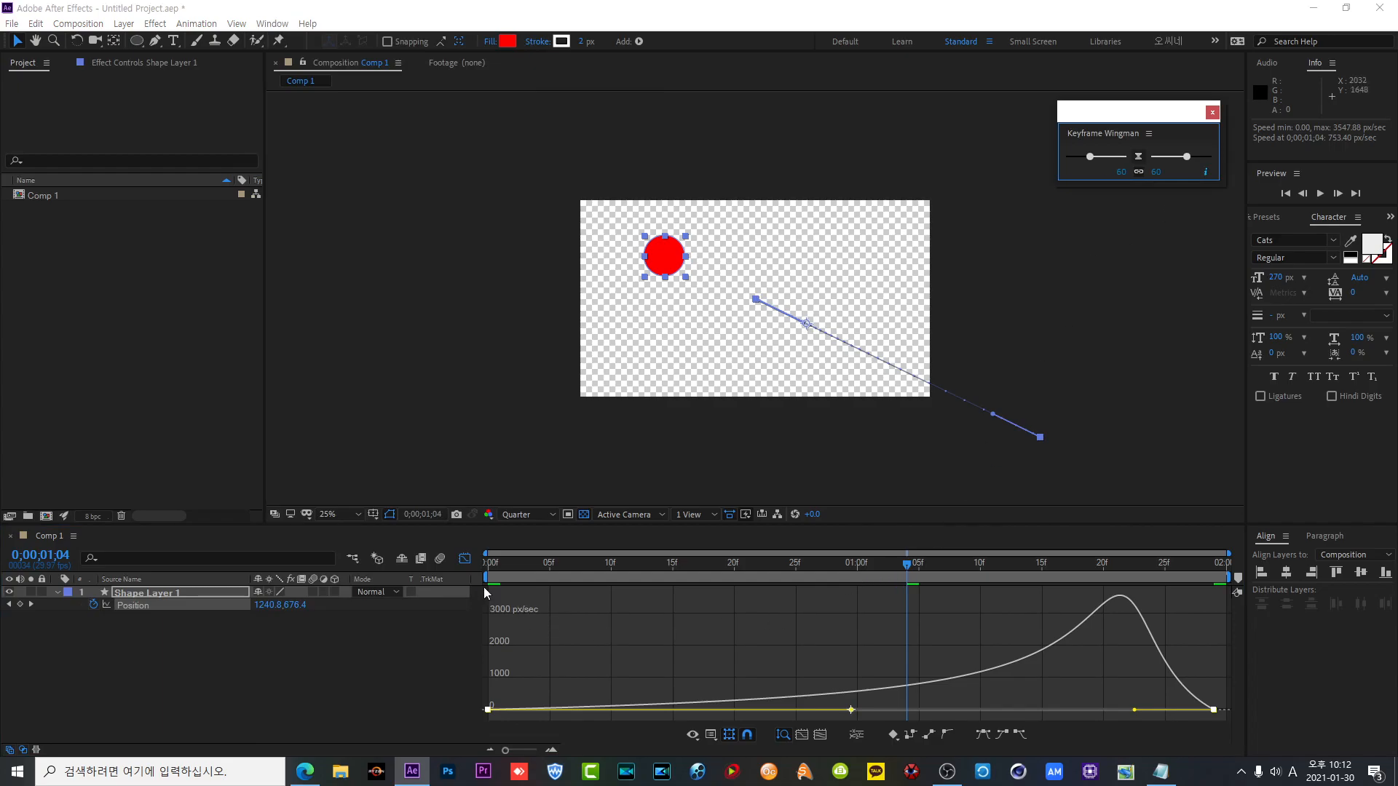
click(465, 558)
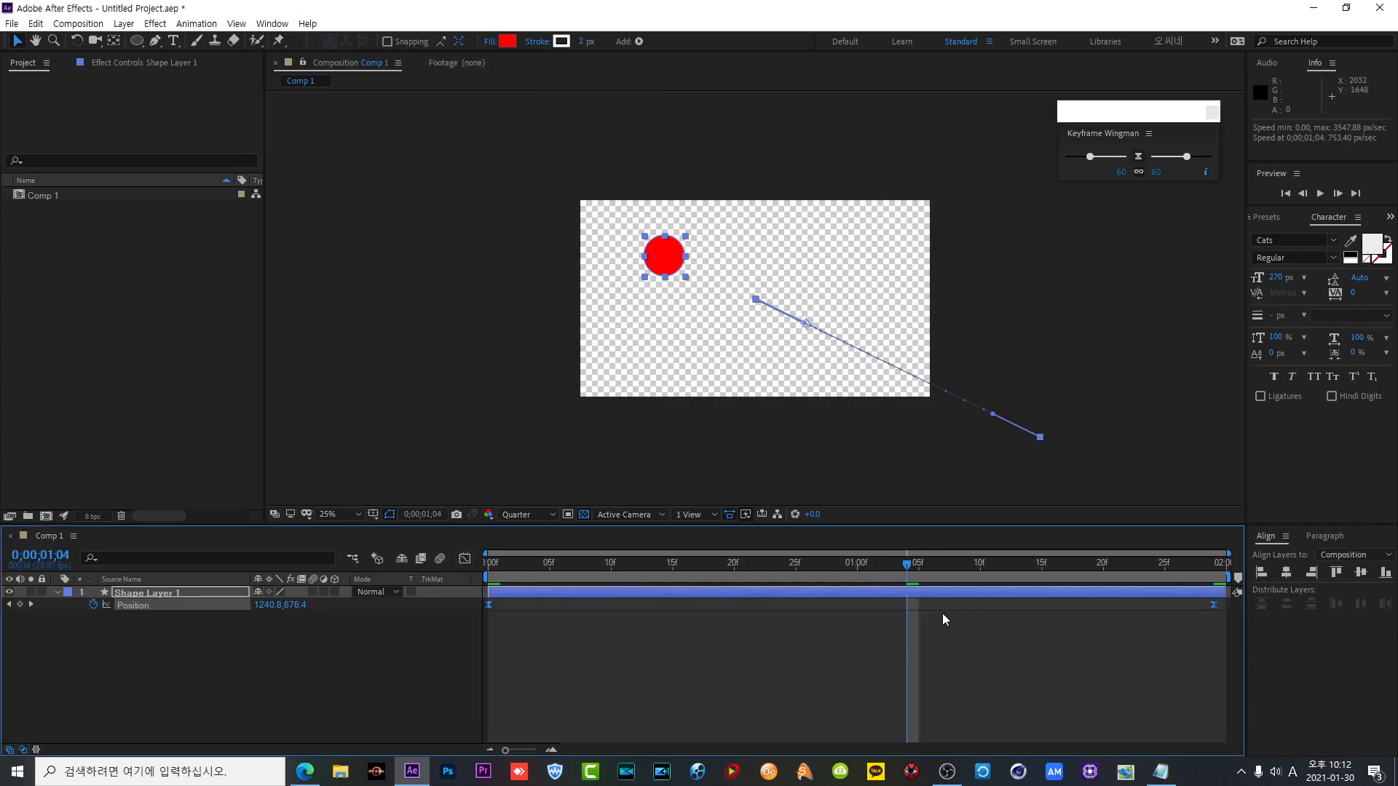
drag(1187, 158, 1234, 166)
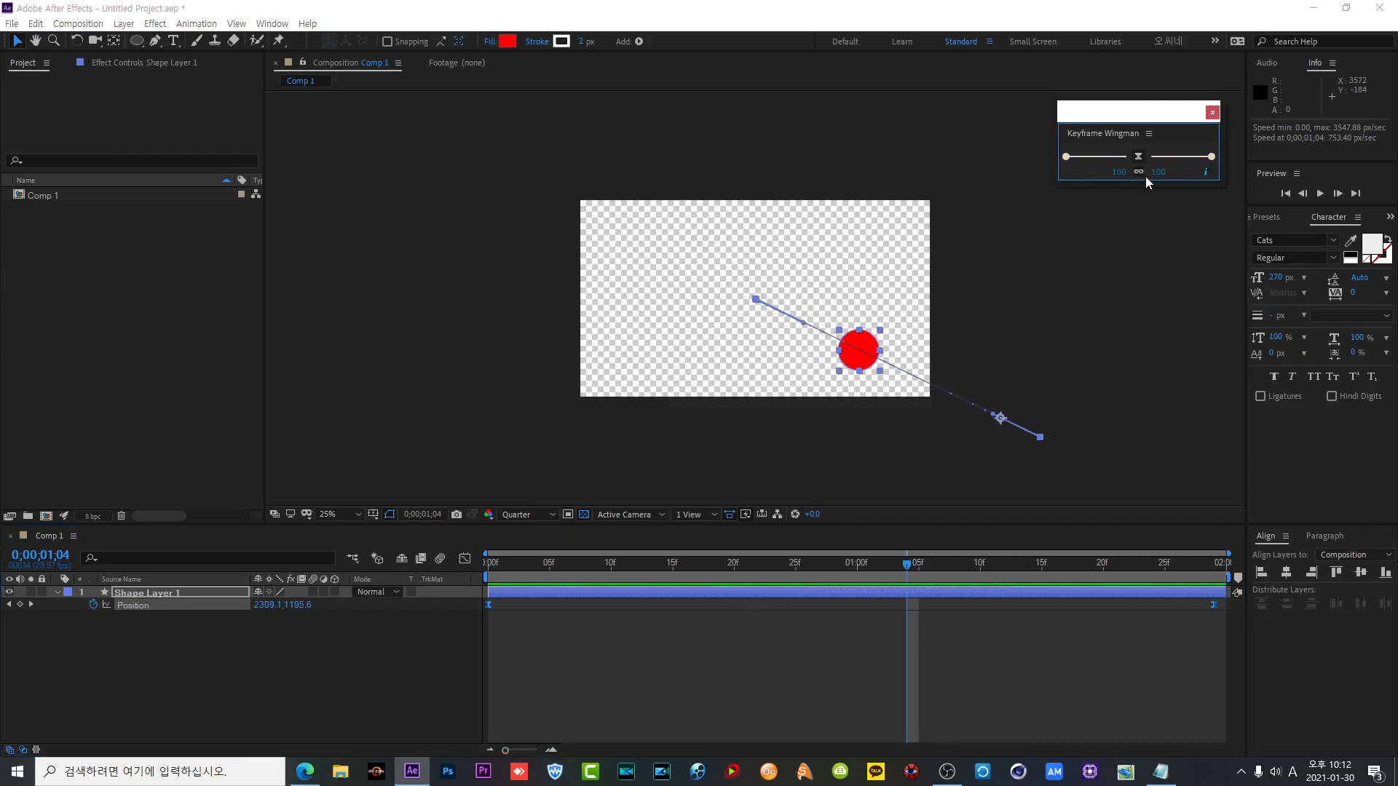
drag(1135, 169, 1101, 173)
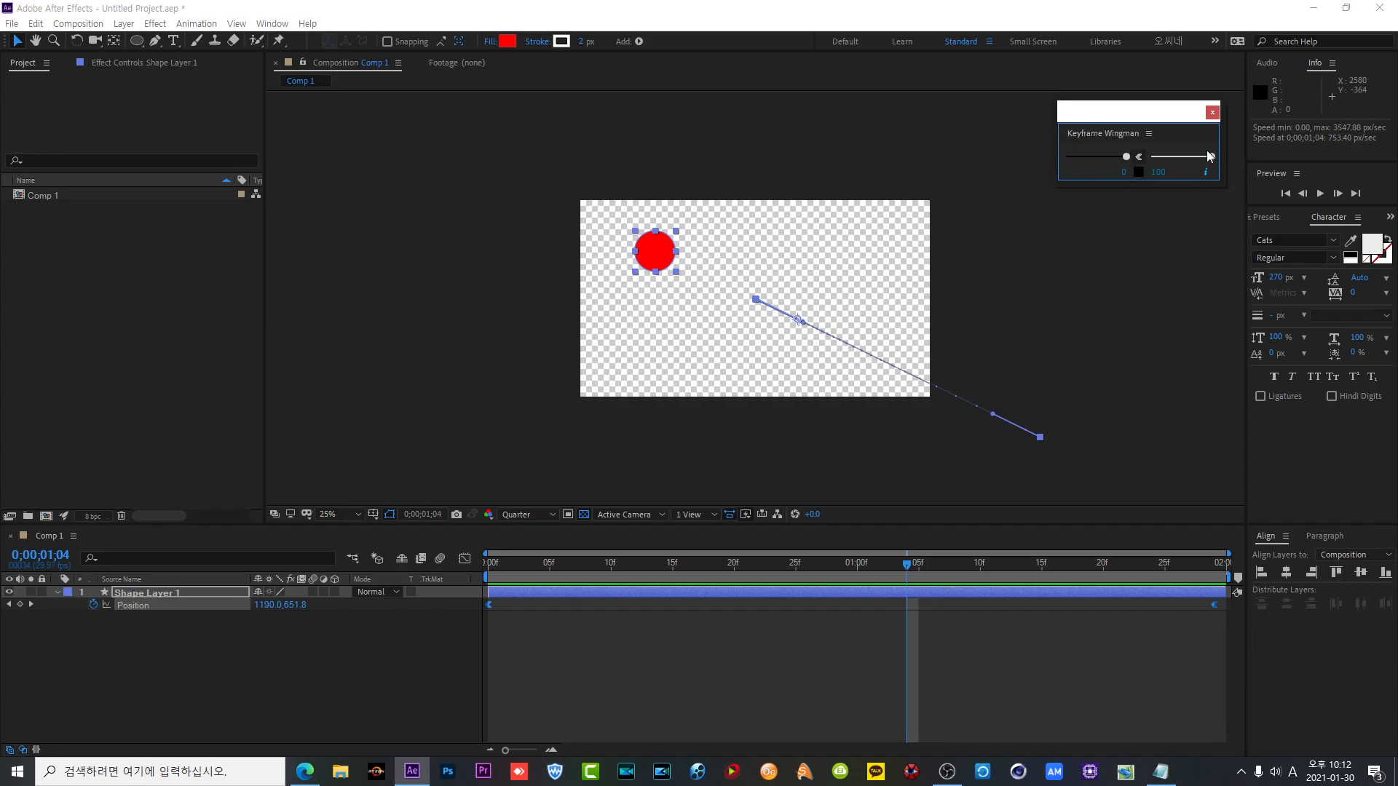
click(1318, 193)
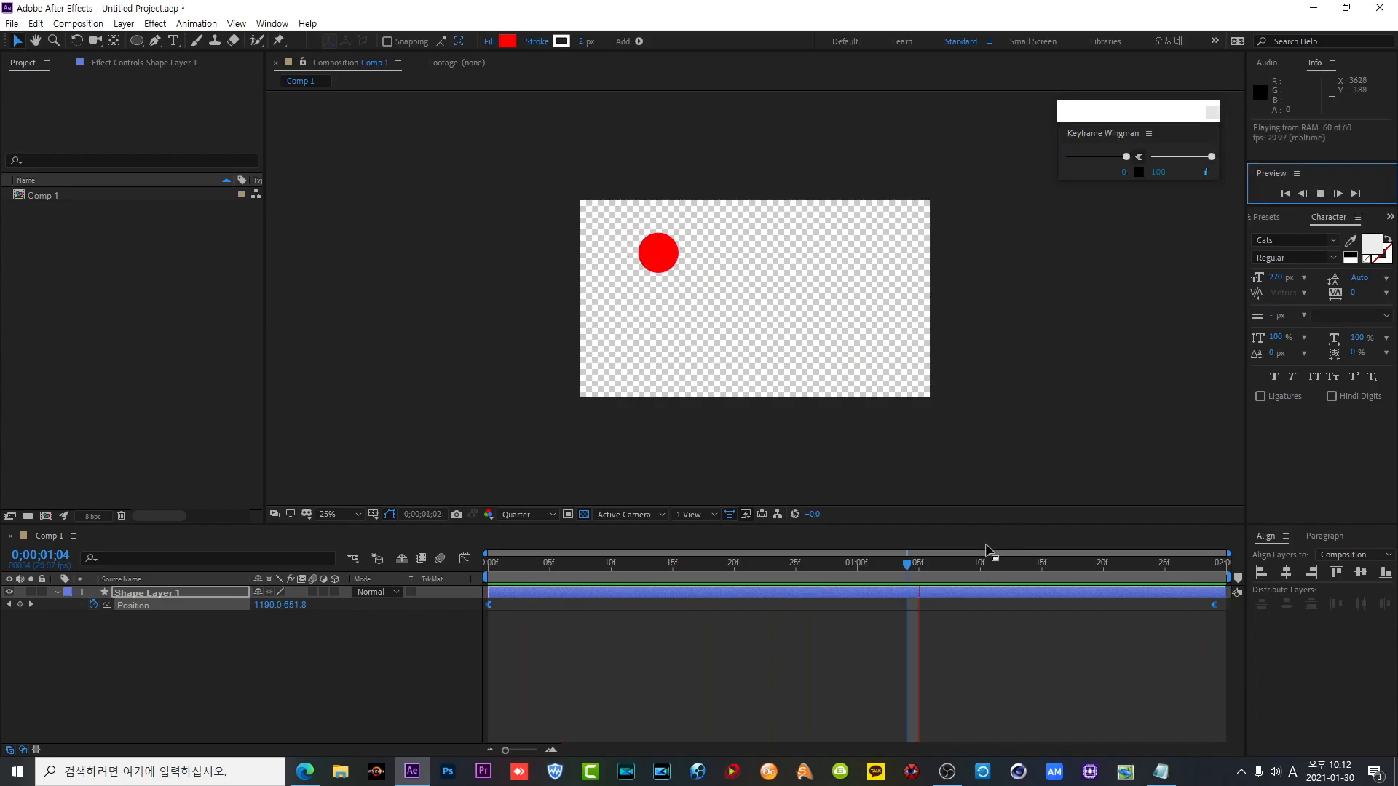
key(space)
- Reverse the Wingman easing to incoming 100 and outgoing 0 on both Position keyframes and play back the motion
drag(1134, 162, 1048, 160)
drag(1211, 160, 1151, 157)
click(1313, 193)
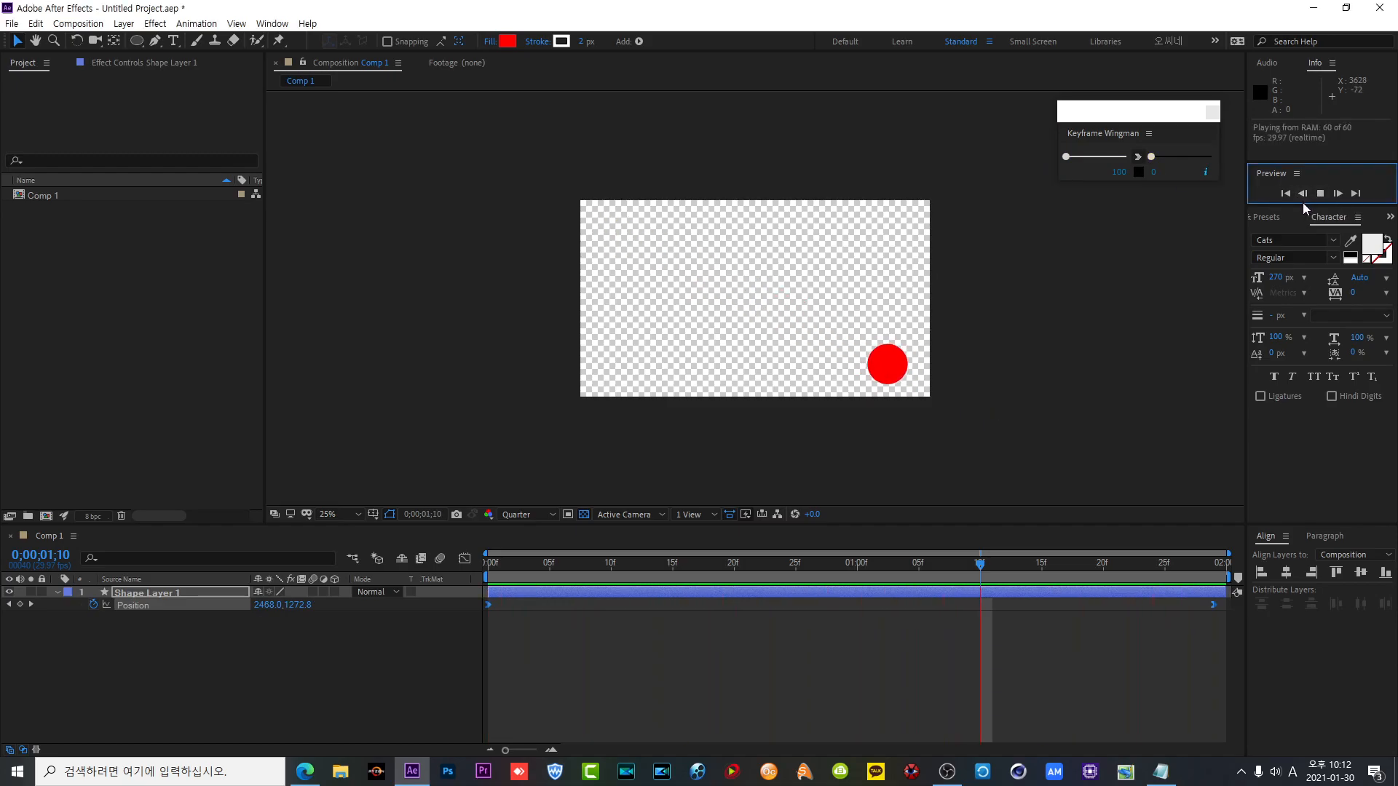
click(927, 458)
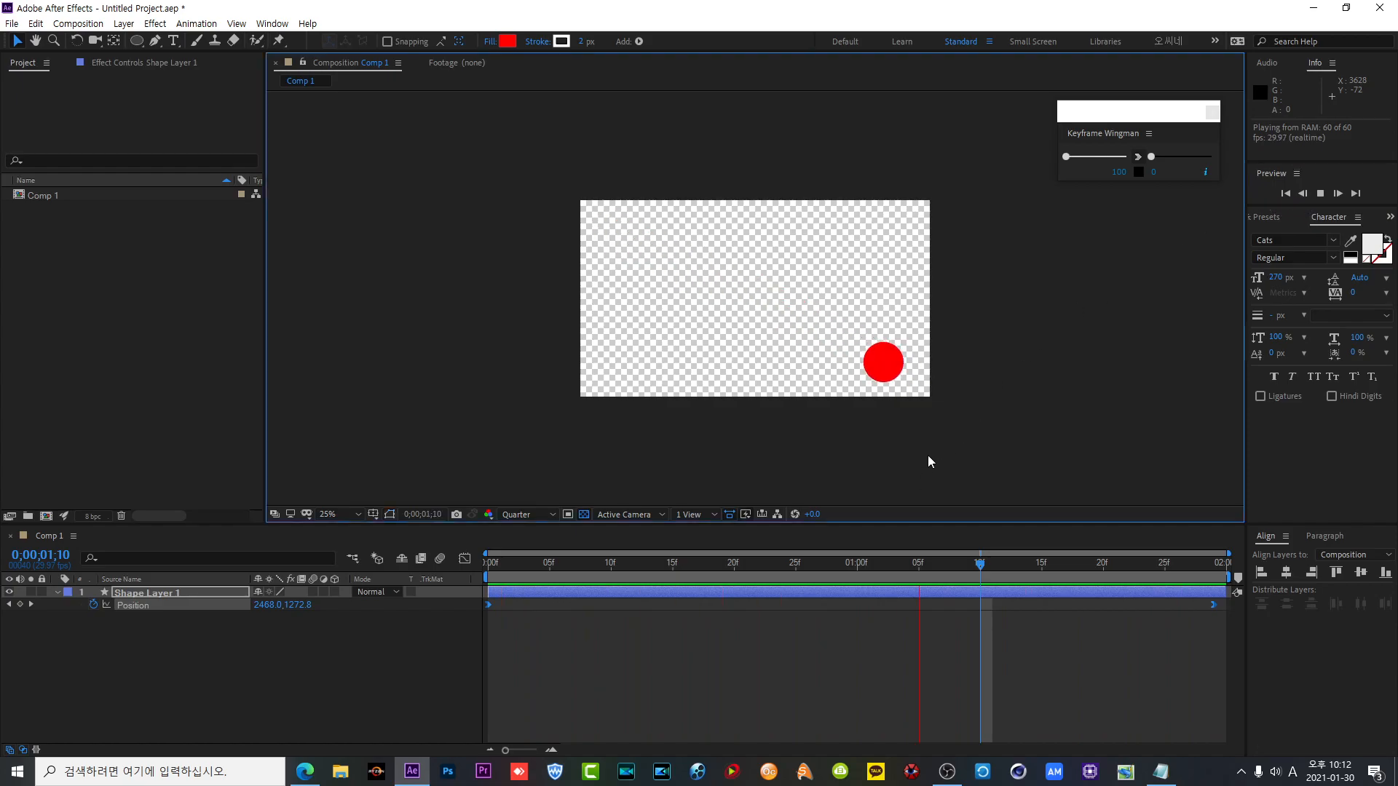
- Close Keyframe Wingman and delete the circle's shape layer from Comp 1
click(1213, 112)
click(273, 23)
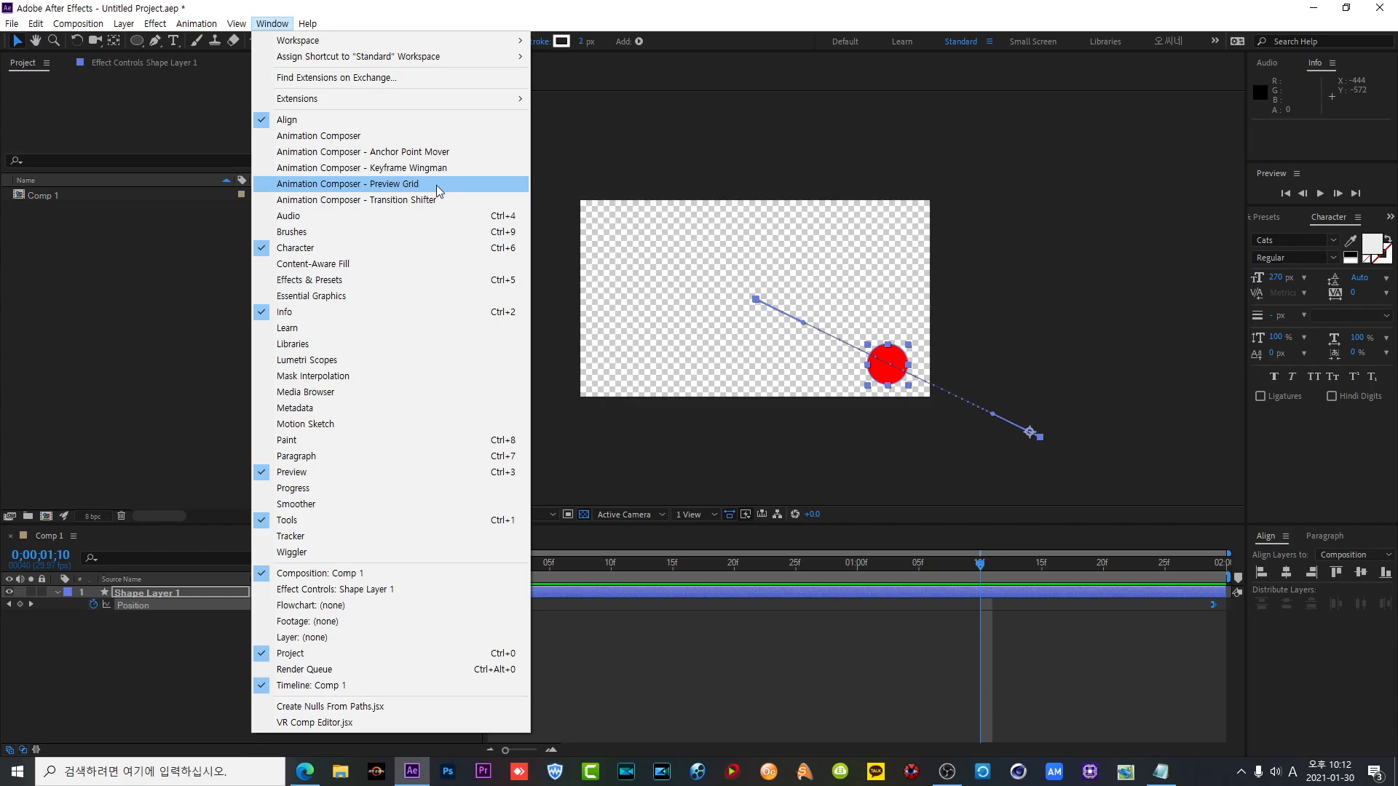
click(203, 245)
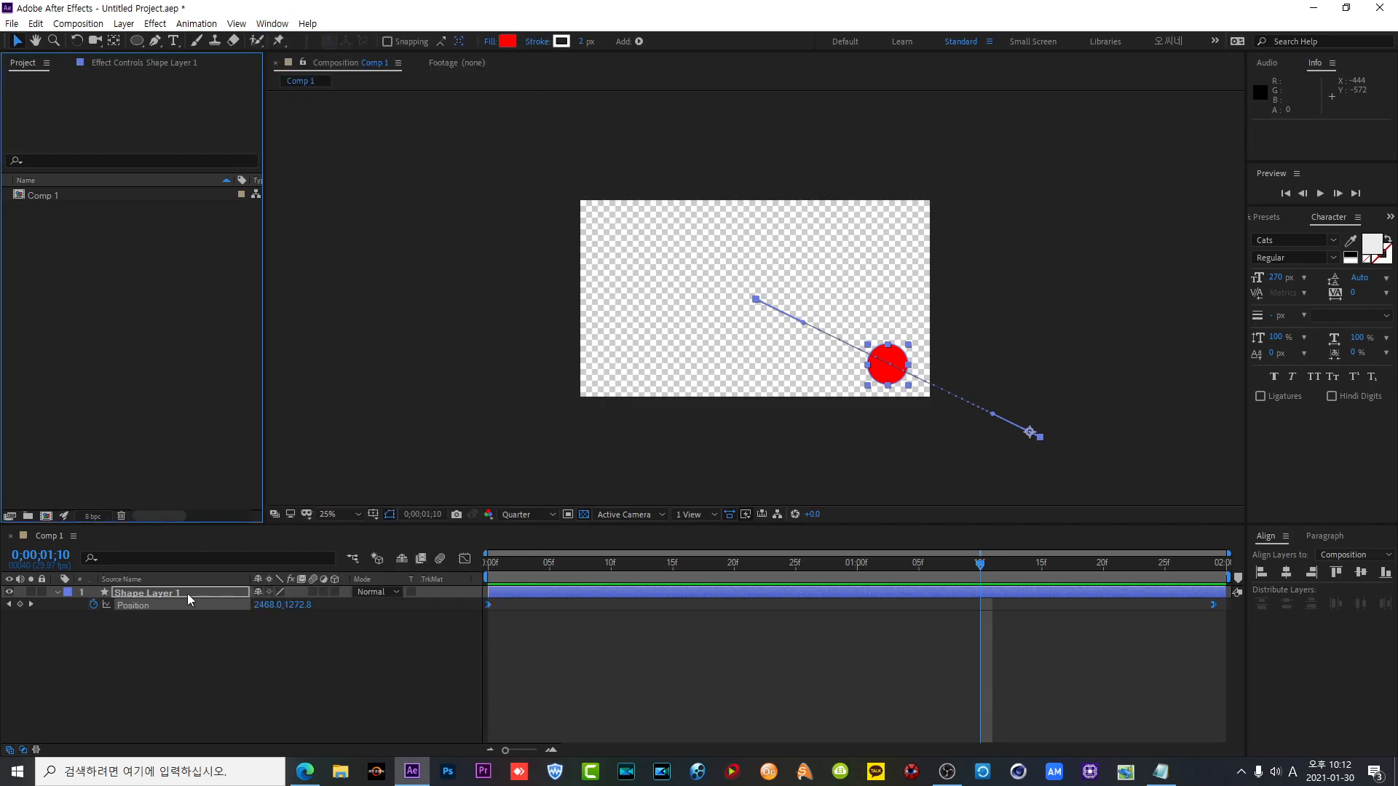
key(Delete)
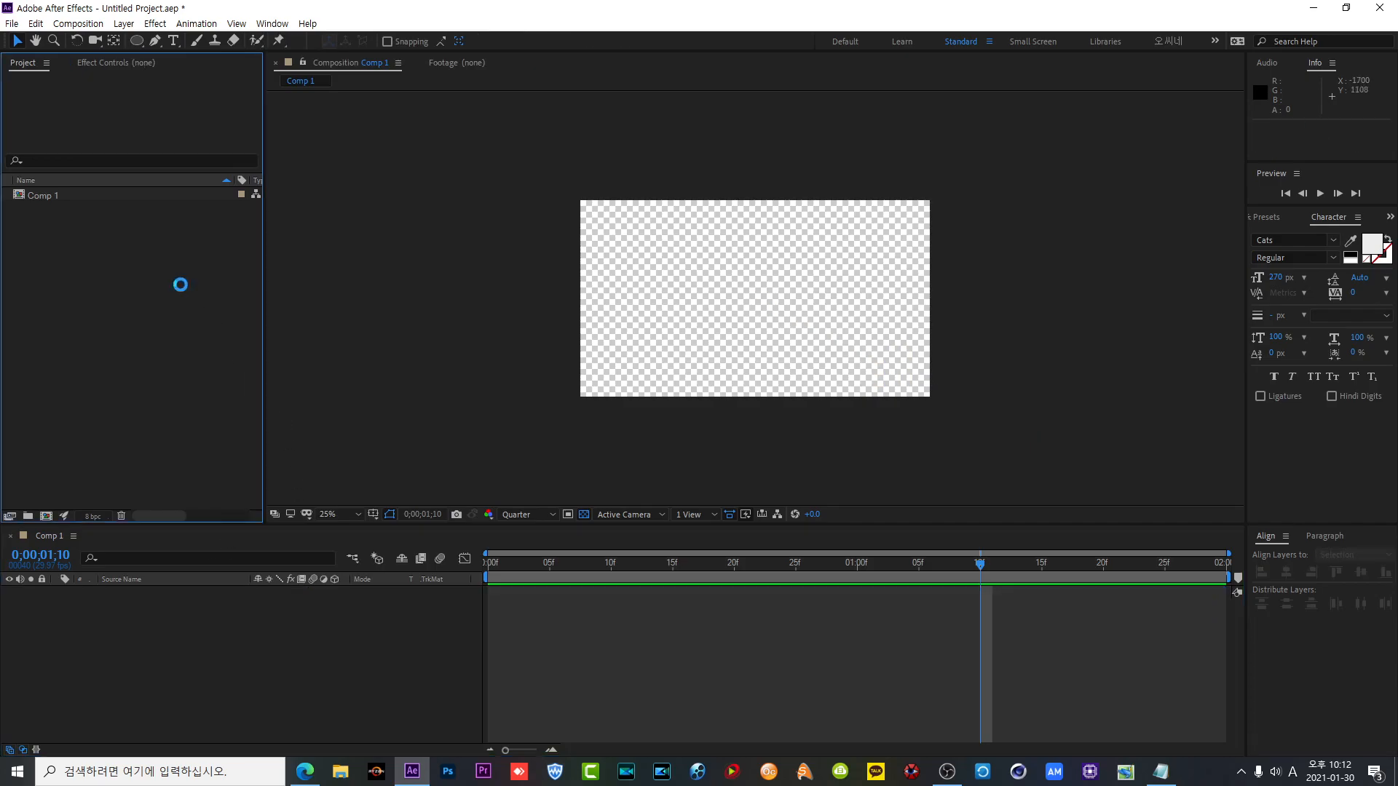
double_click(180, 286)
click(176, 159)
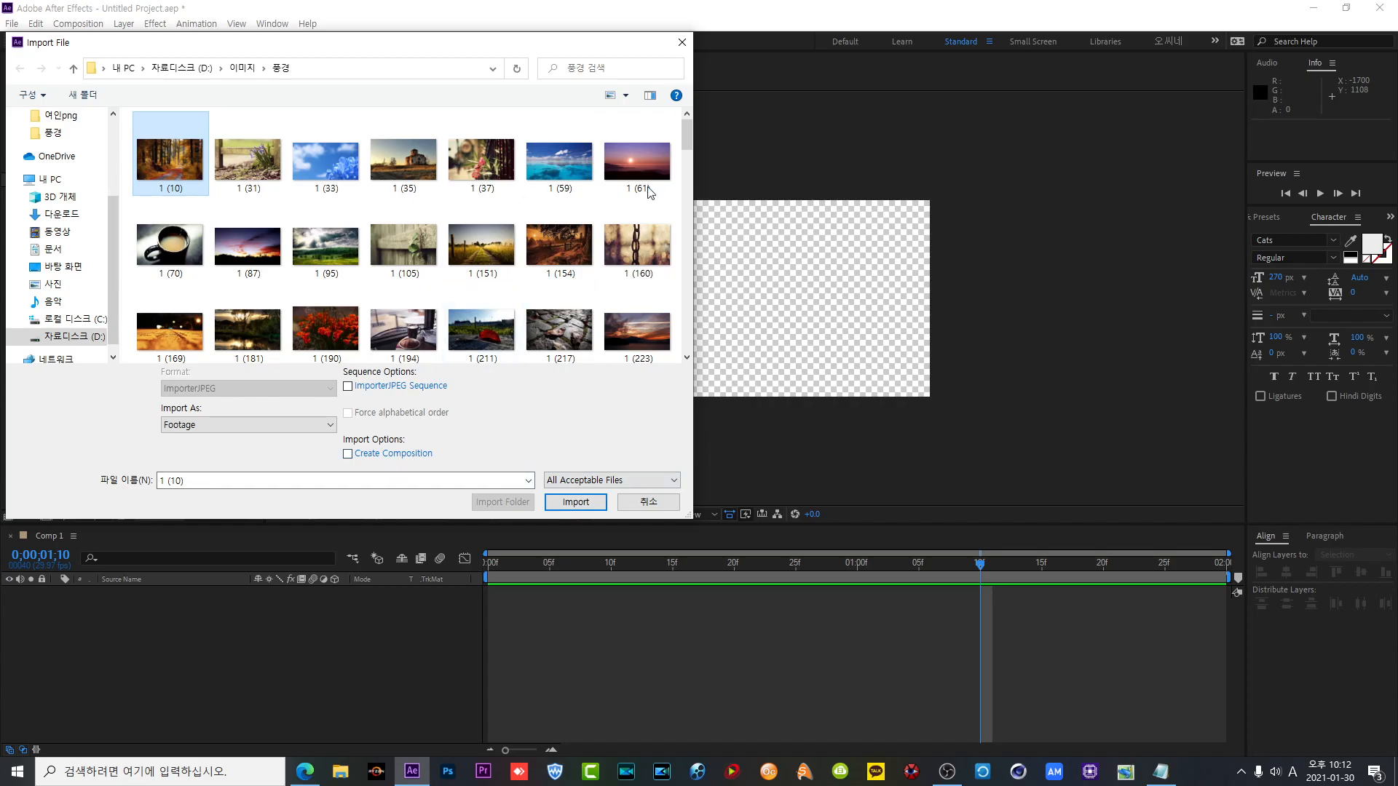
click(682, 43)
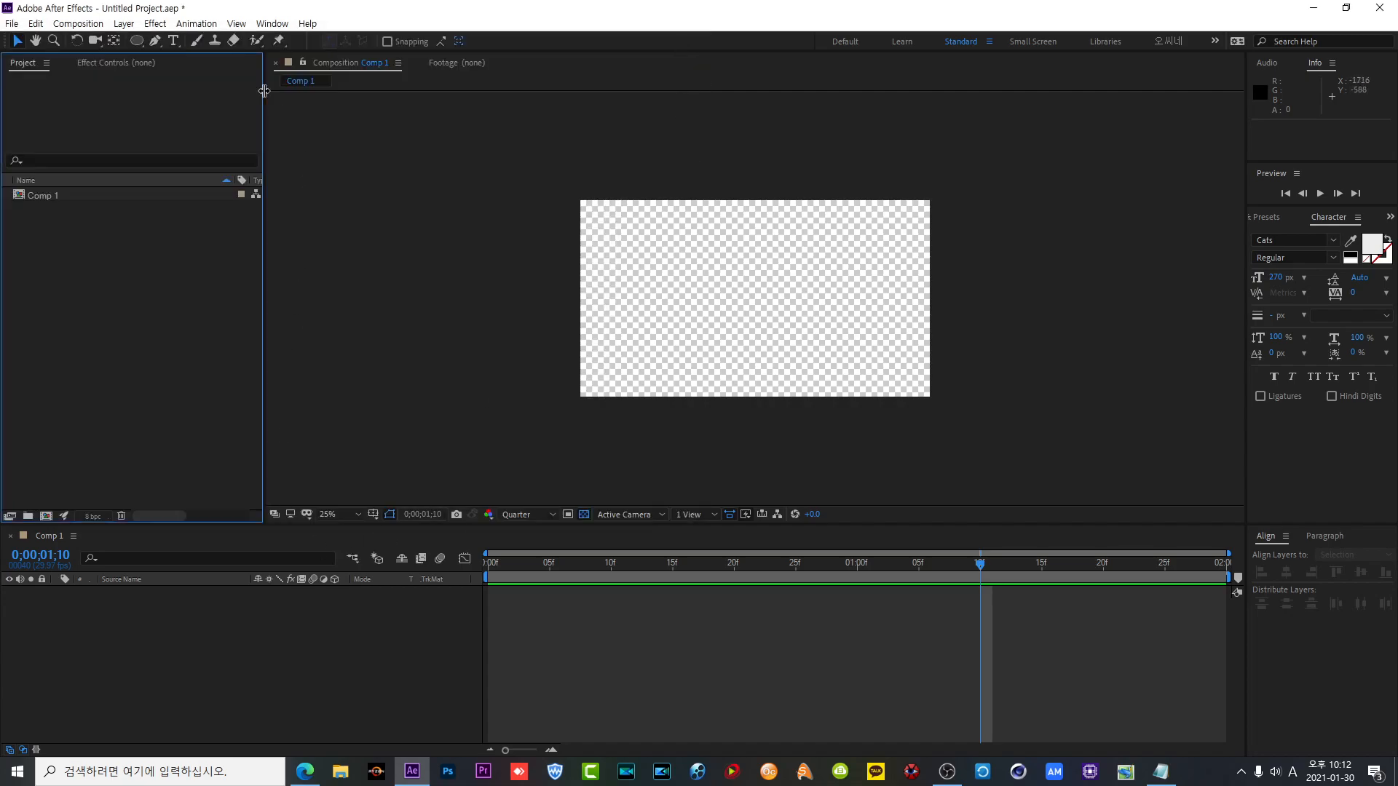
- Set Comp 1's duration to 10 seconds and move the current time back to frame 2, showing the whole timeline
click(95, 23)
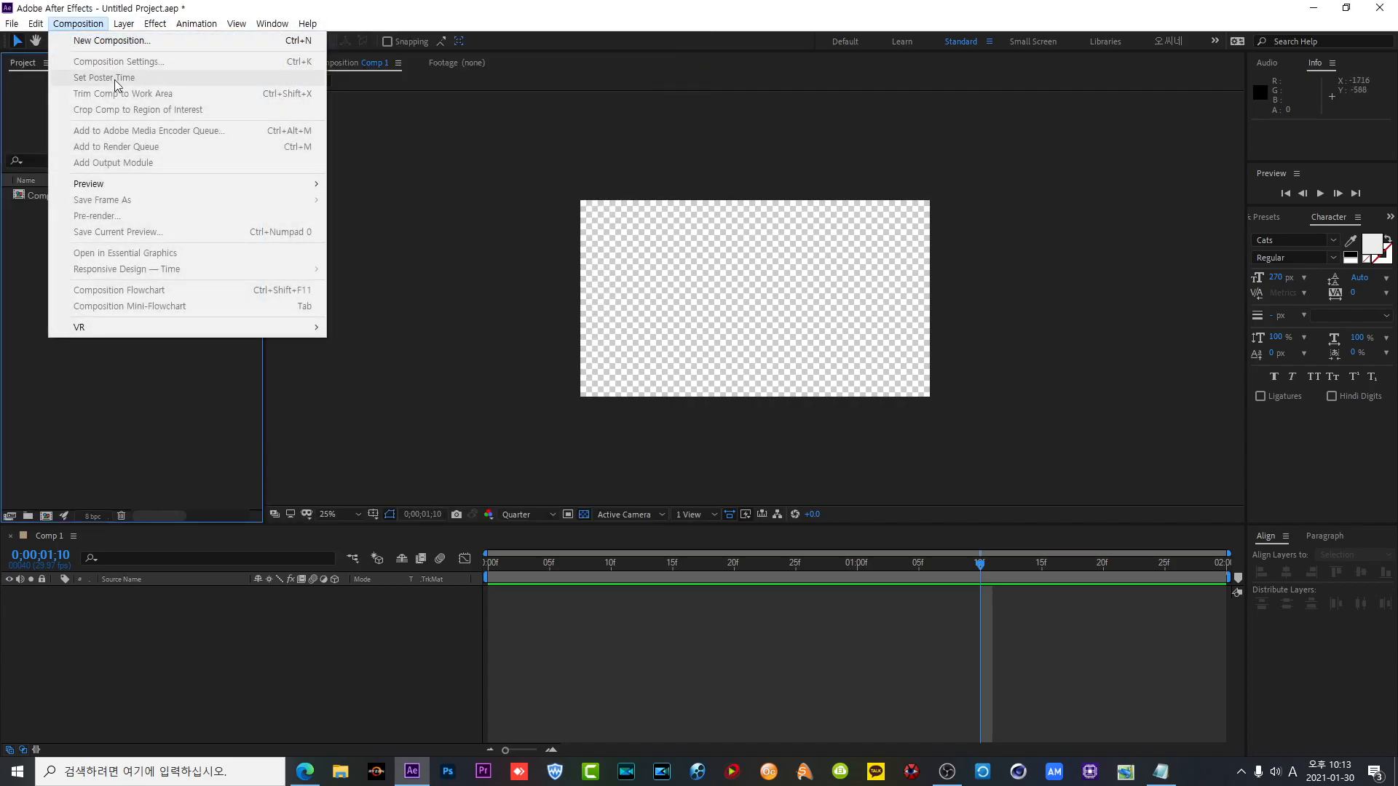
click(181, 641)
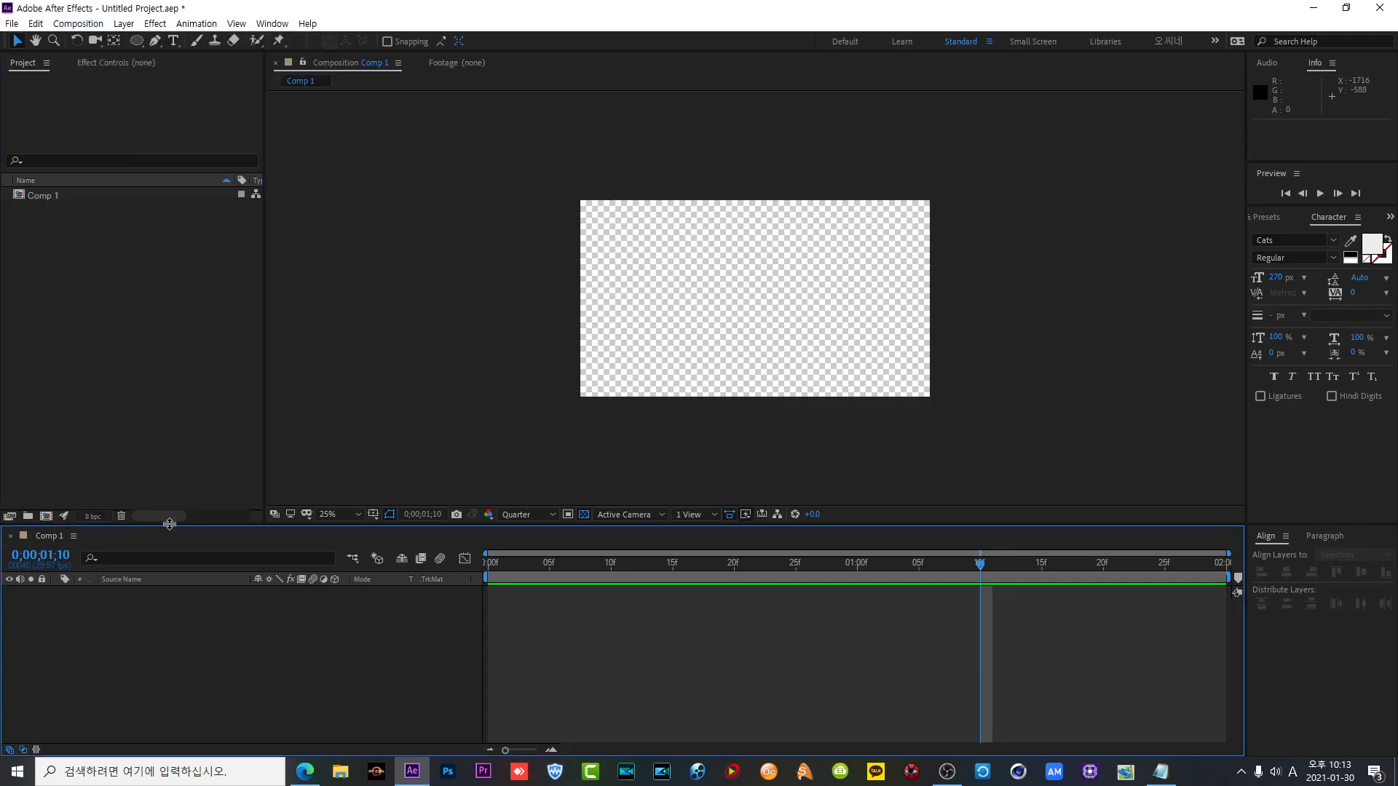
click(95, 23)
click(95, 60)
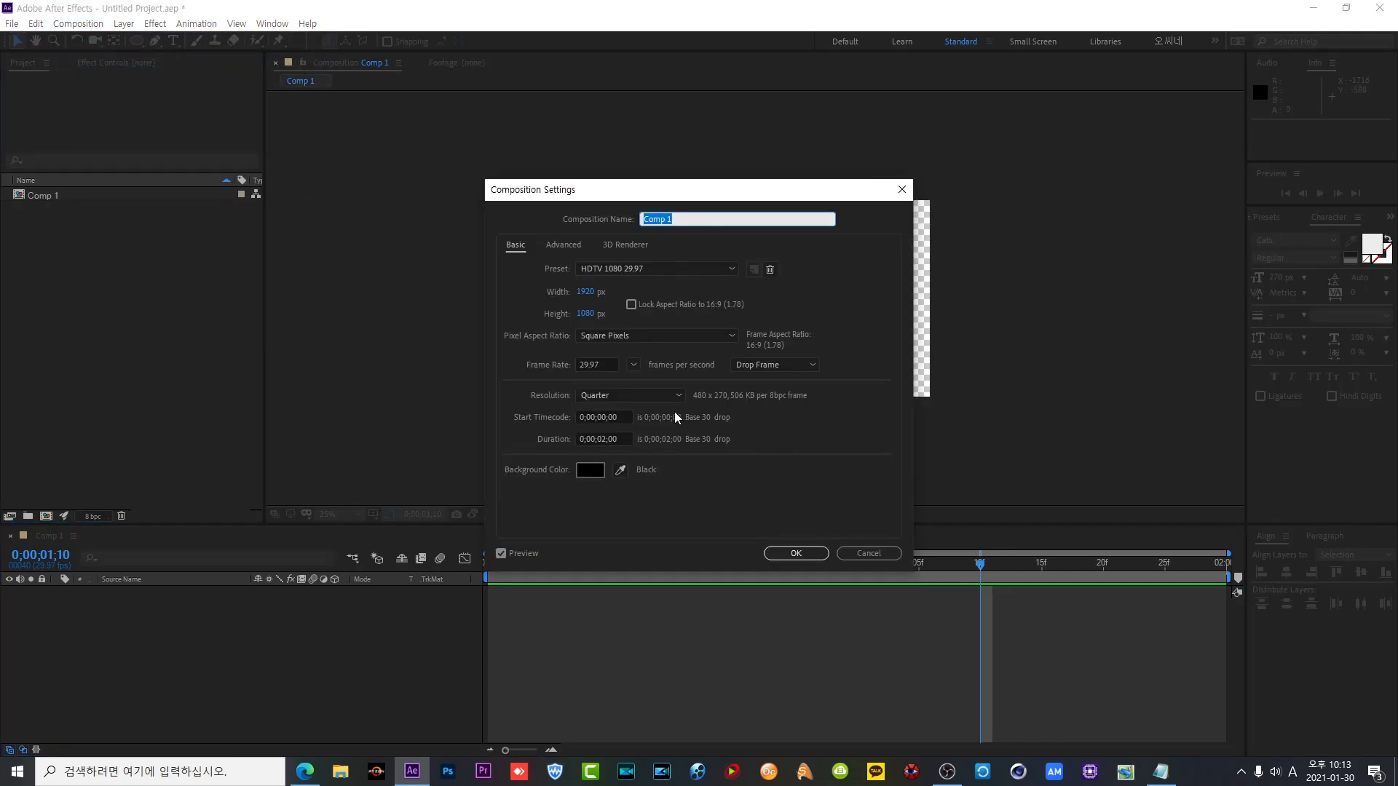
click(624, 439)
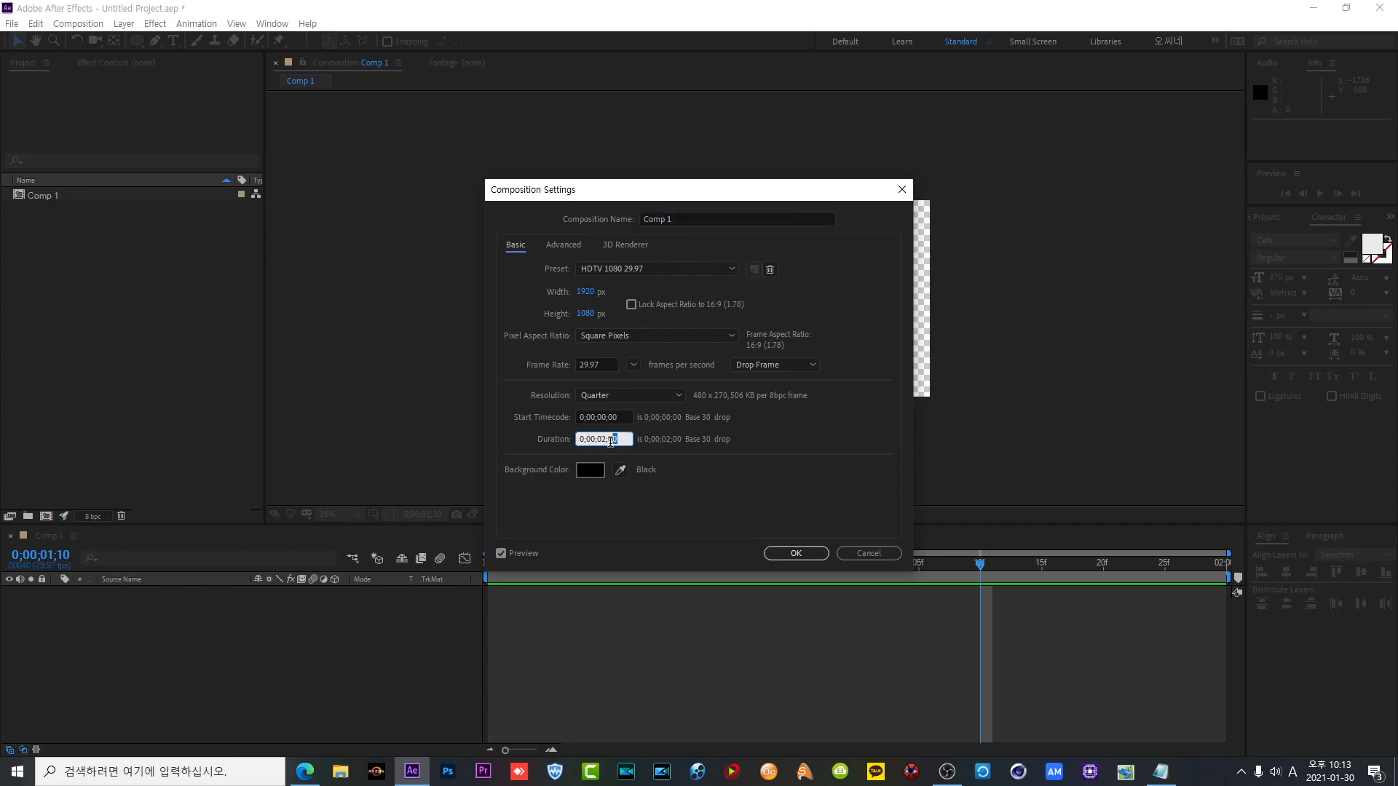
text(10.)
click(806, 558)
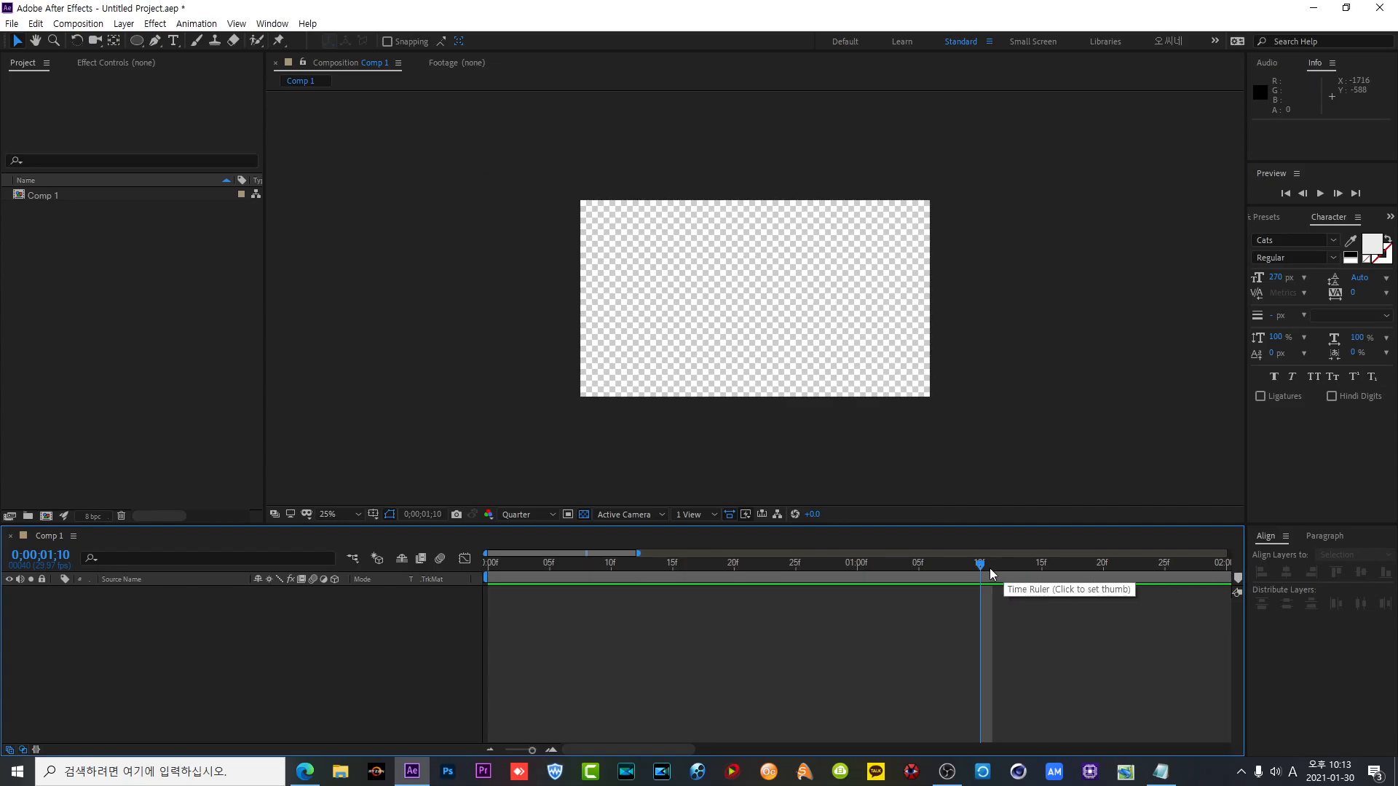
drag(980, 564, 513, 563)
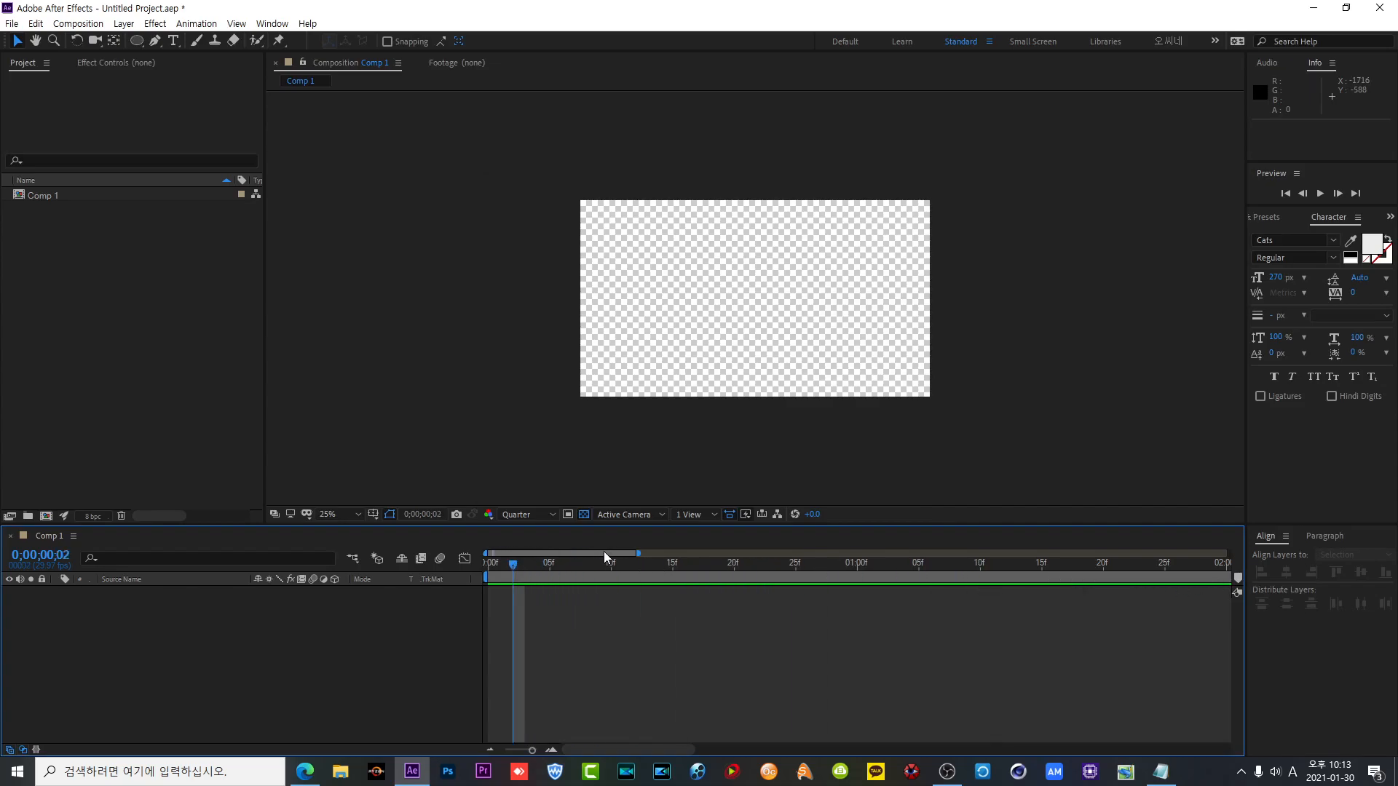
drag(638, 554, 1309, 592)
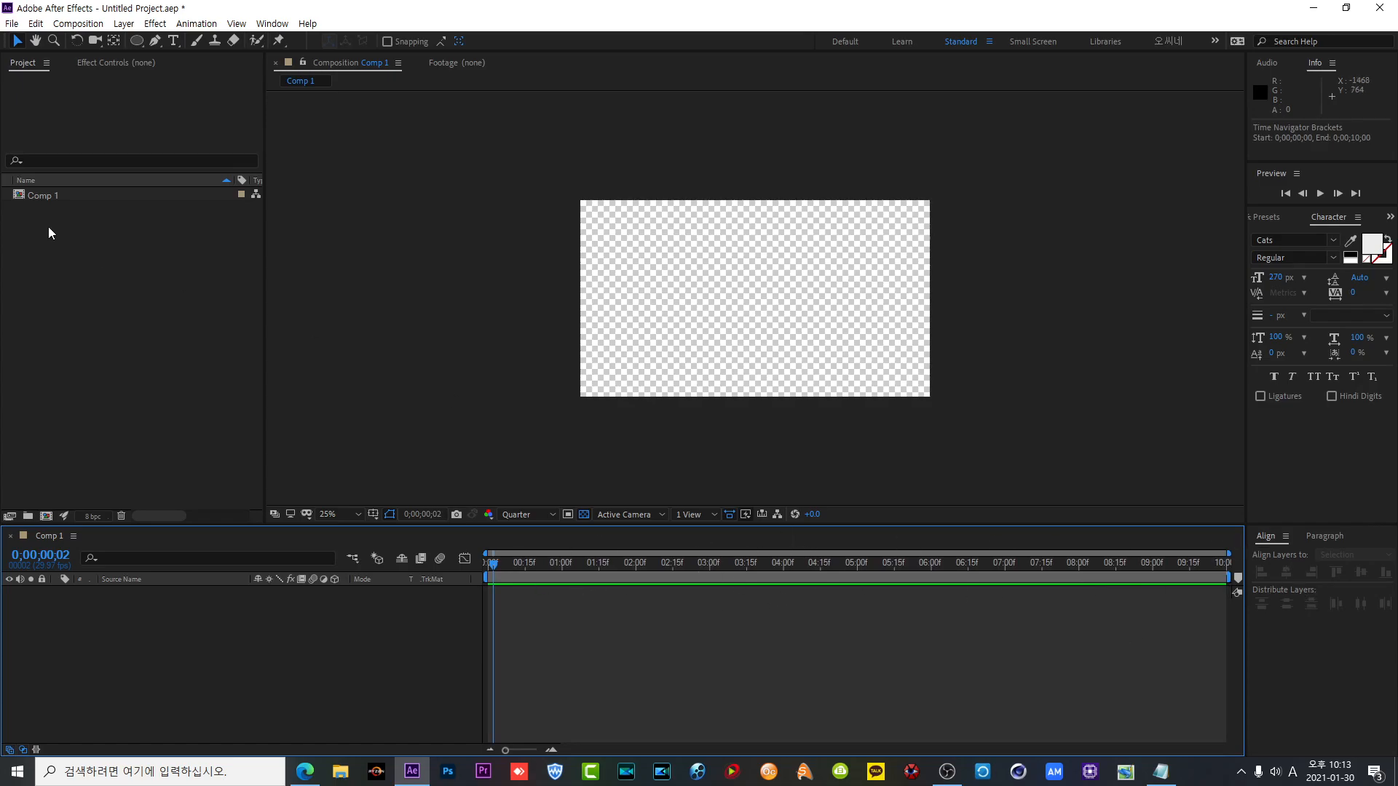
- Import the ten landscape images from 1 (10) through 1 (95) as footage and add them all as layers in Comp 1
double_click(114, 282)
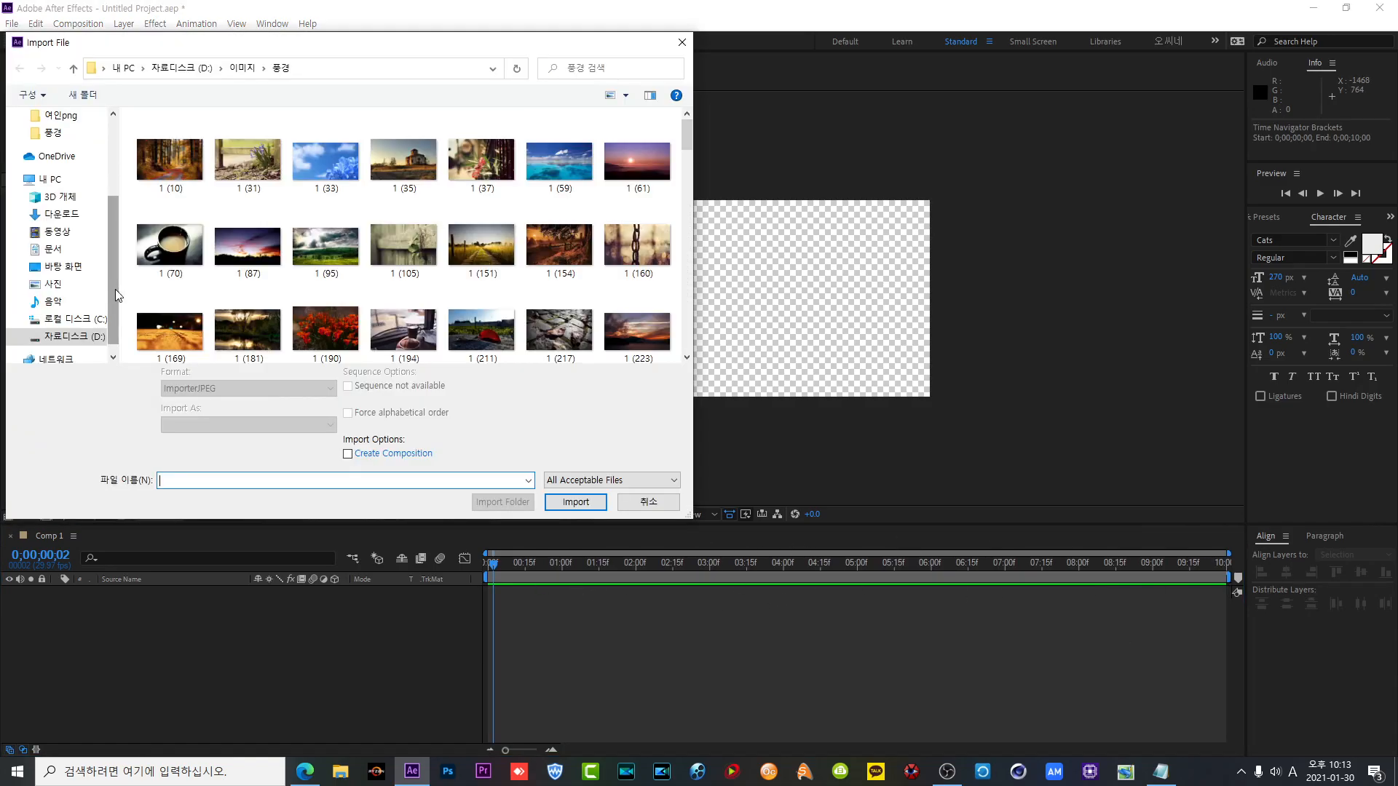
click(155, 160)
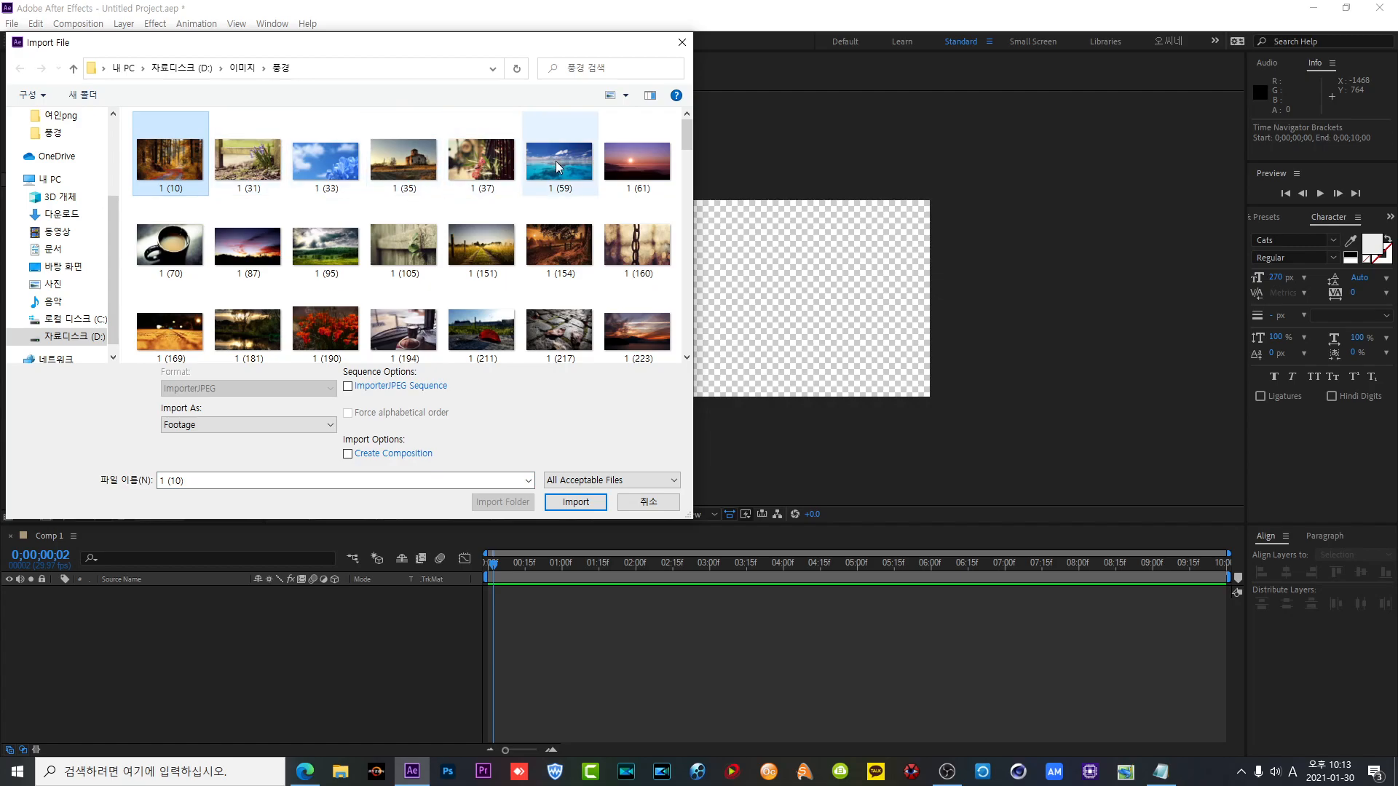
shift+click(328, 255)
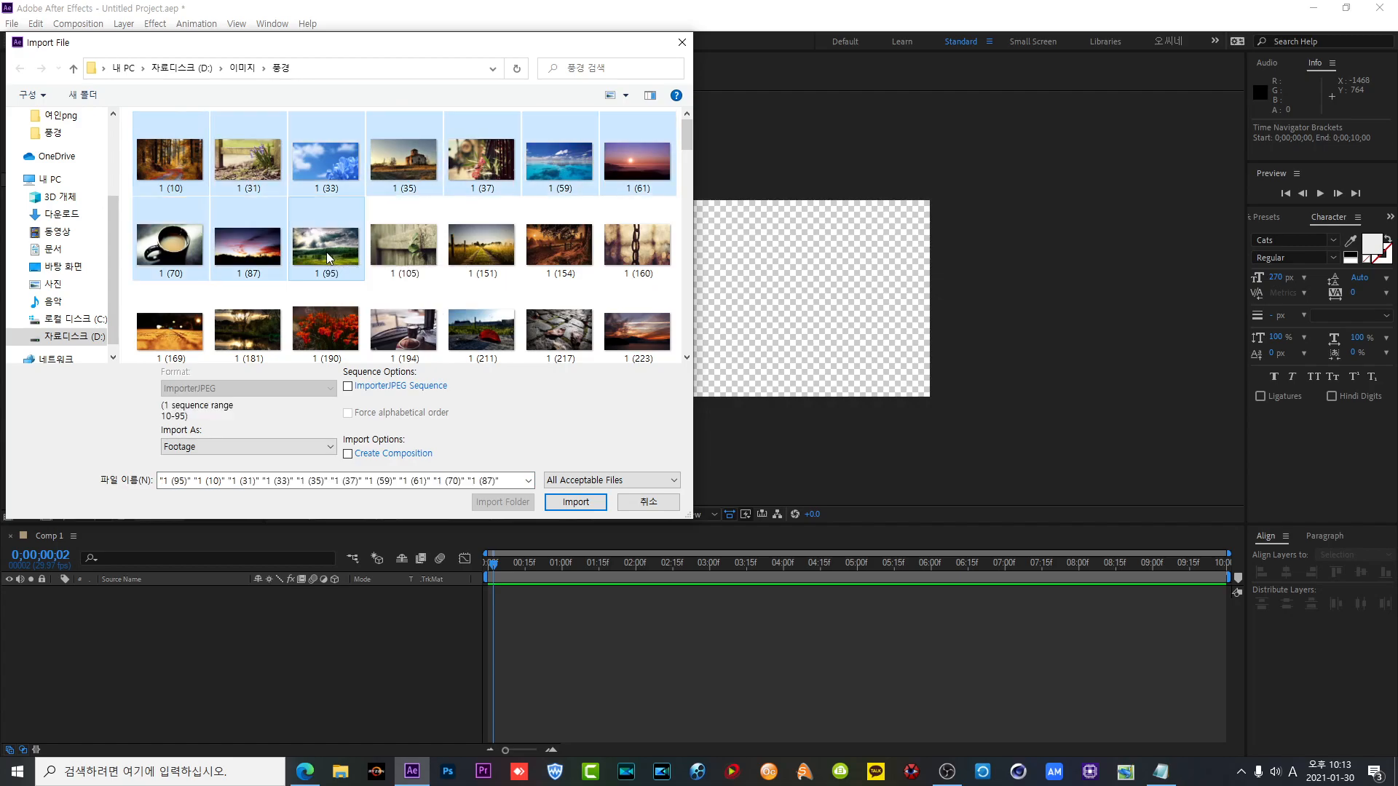
click(554, 501)
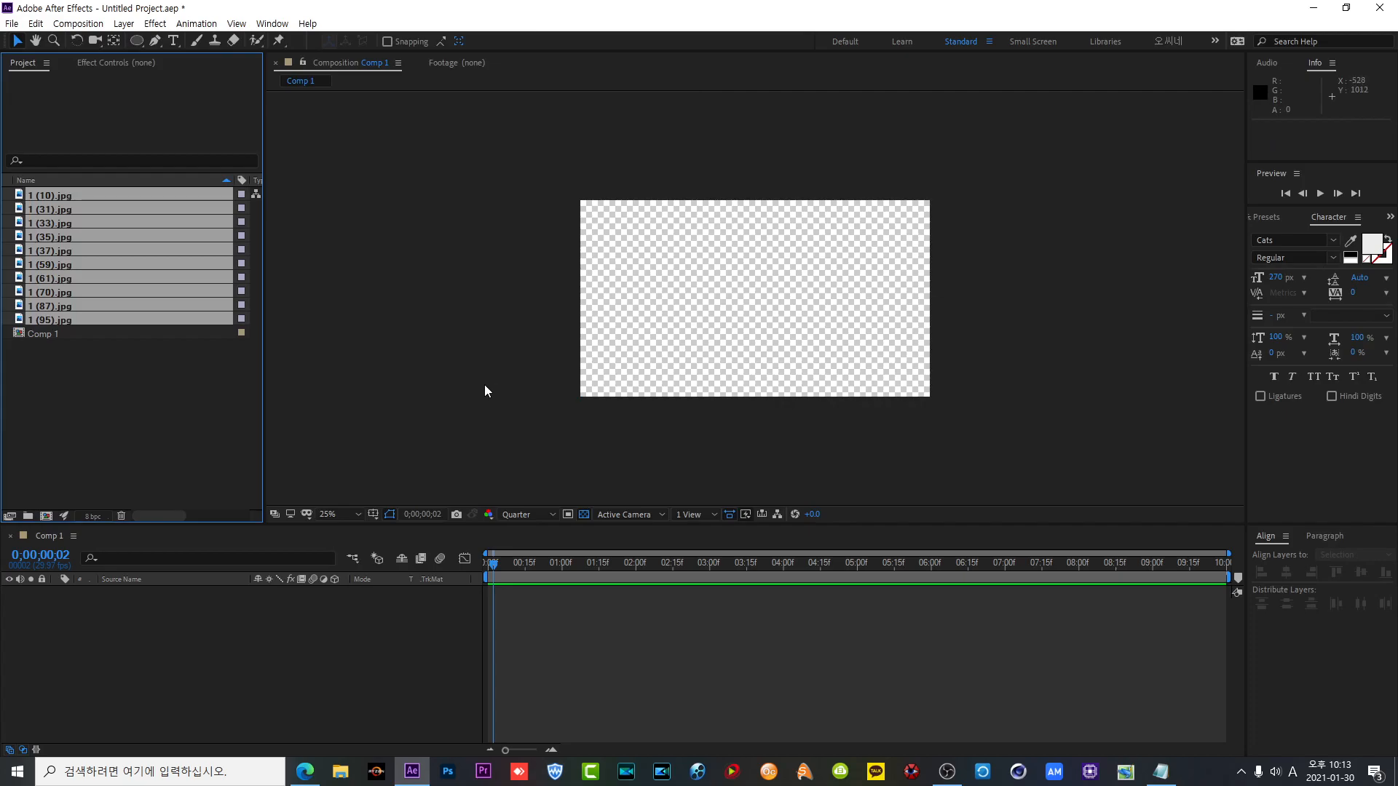
drag(131, 208, 159, 593)
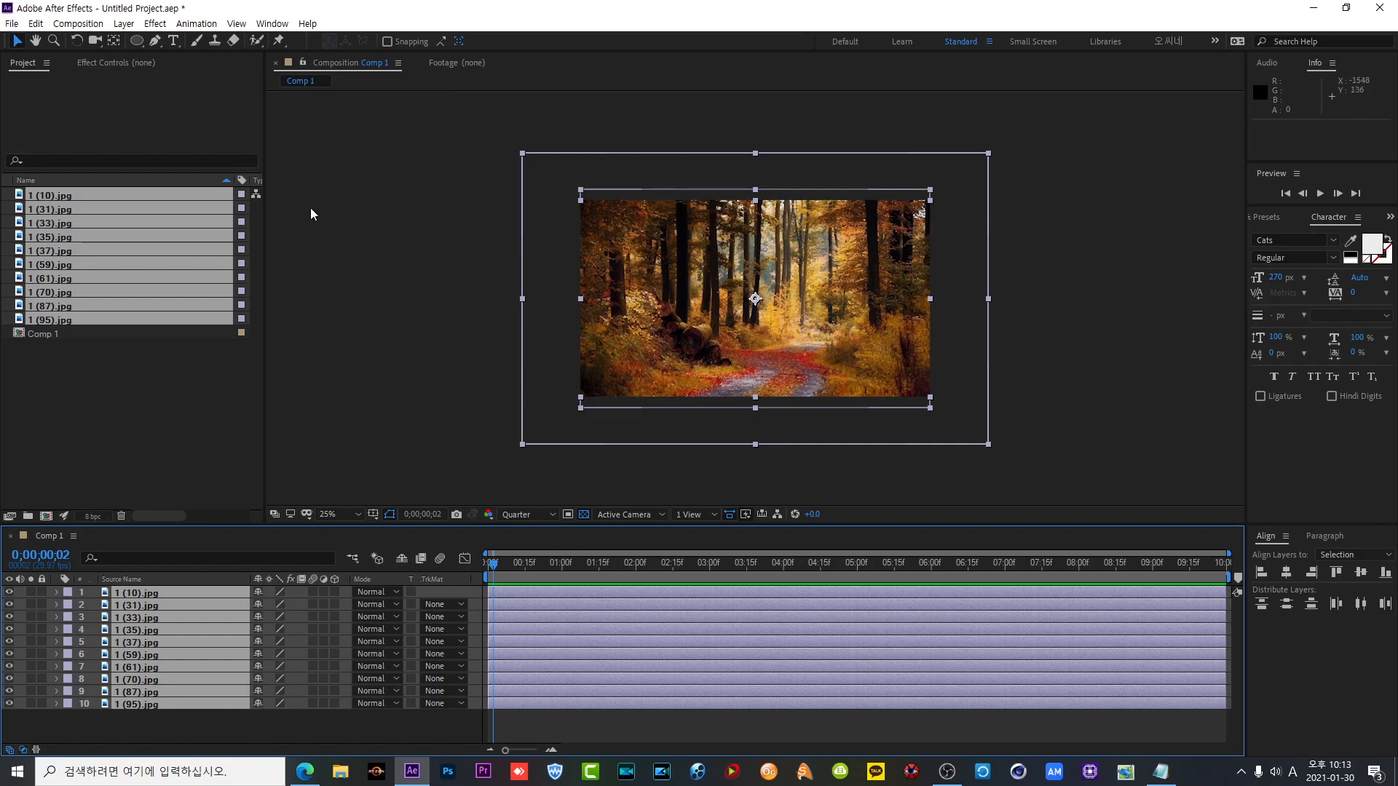
- Open Animation Composer's Transition Shifter and place it clear of the composition preview
click(273, 23)
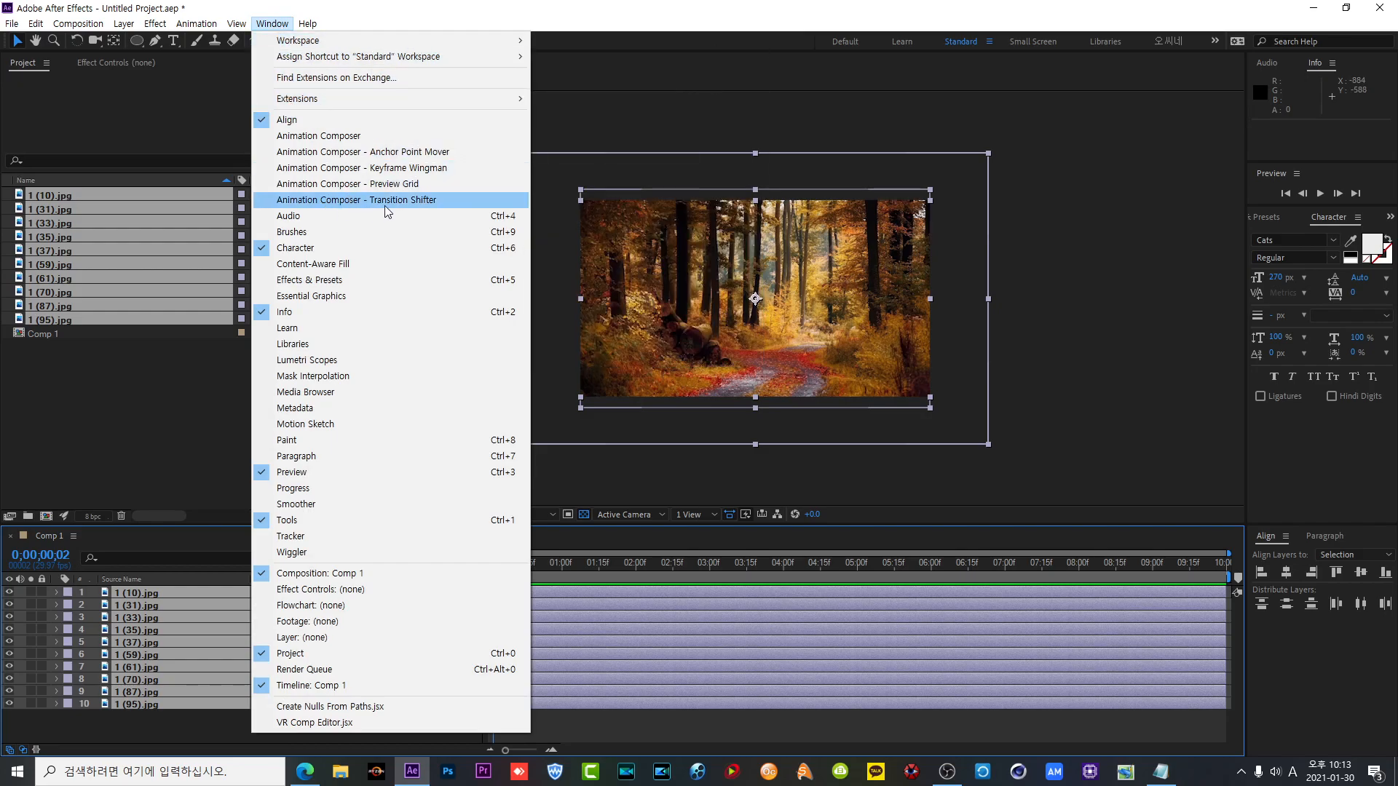
click(418, 204)
drag(1149, 368, 1129, 170)
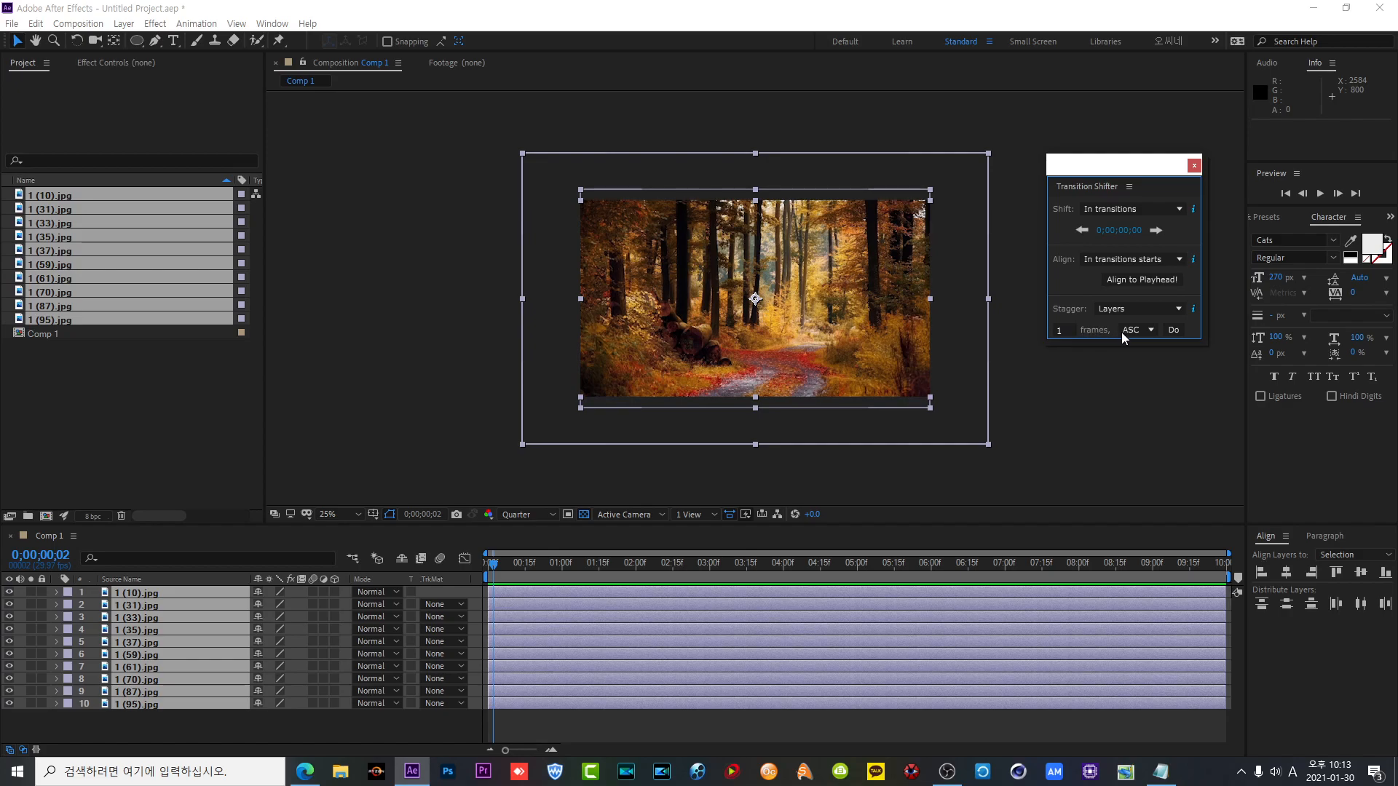
- Try staggering the ten image layers by 100 frames in ASC order with Transition Shifter, and undo the stagger
click(1064, 330)
click(1173, 332)
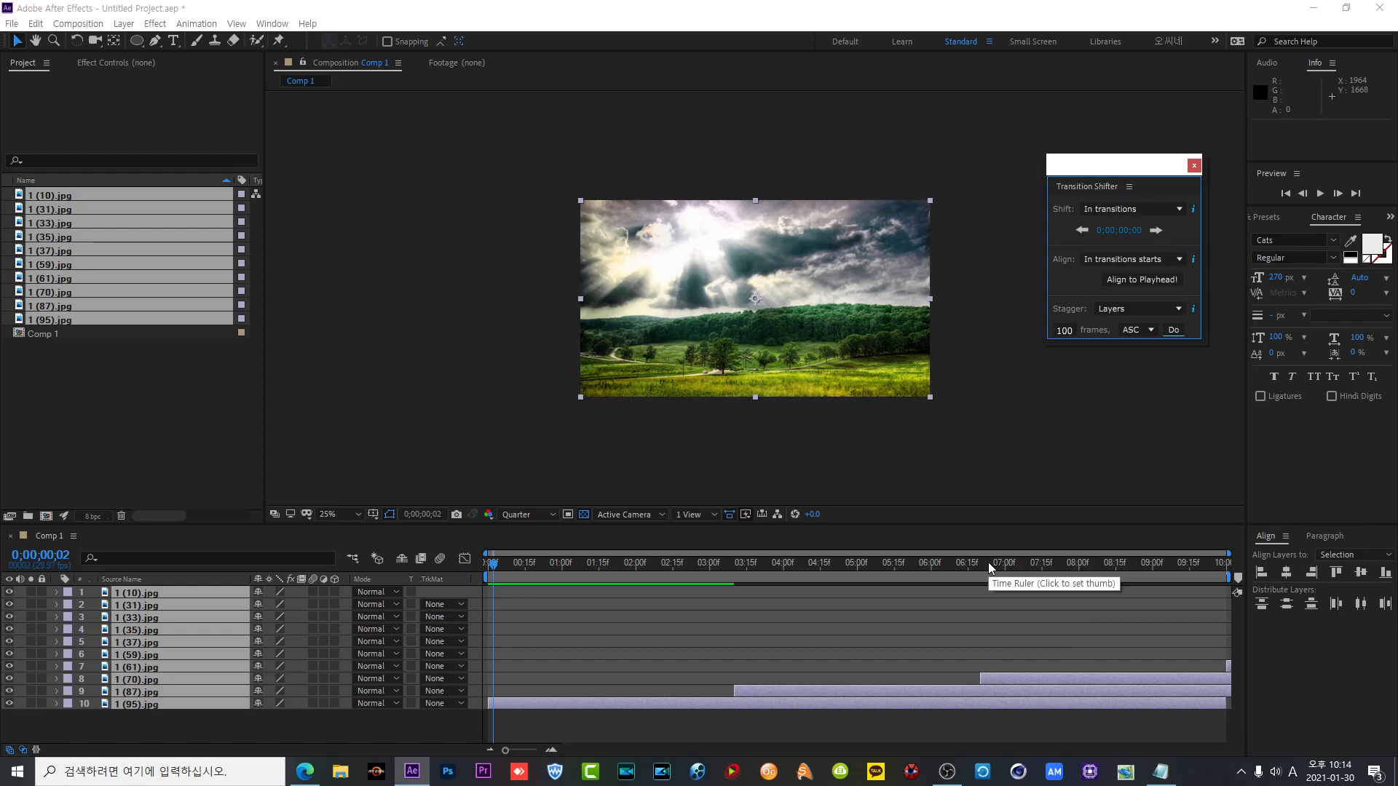
key(ctrl+z)
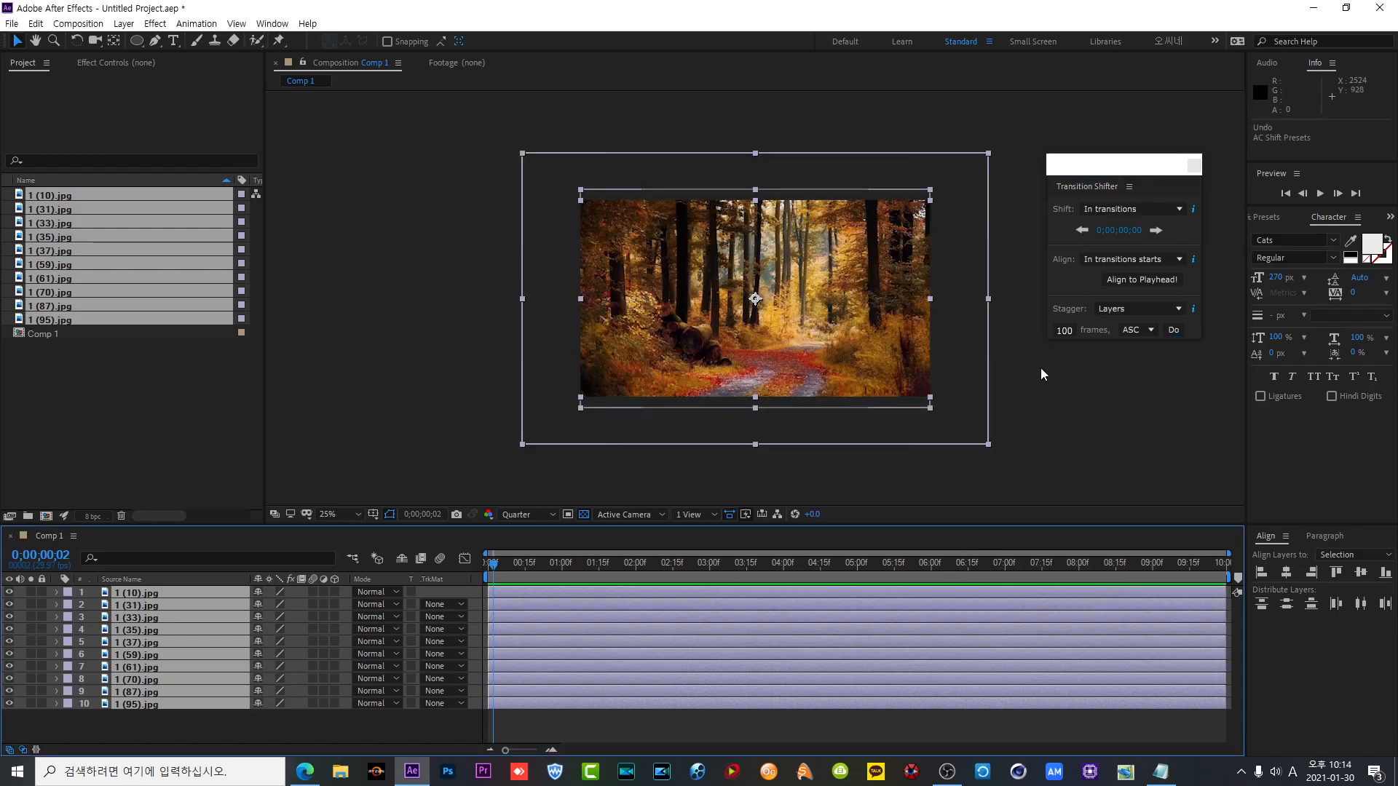
- Try staggering the ten image layers by 10 frames in ascending order, scrub through the layer starts, and undo the stagger
click(1063, 330)
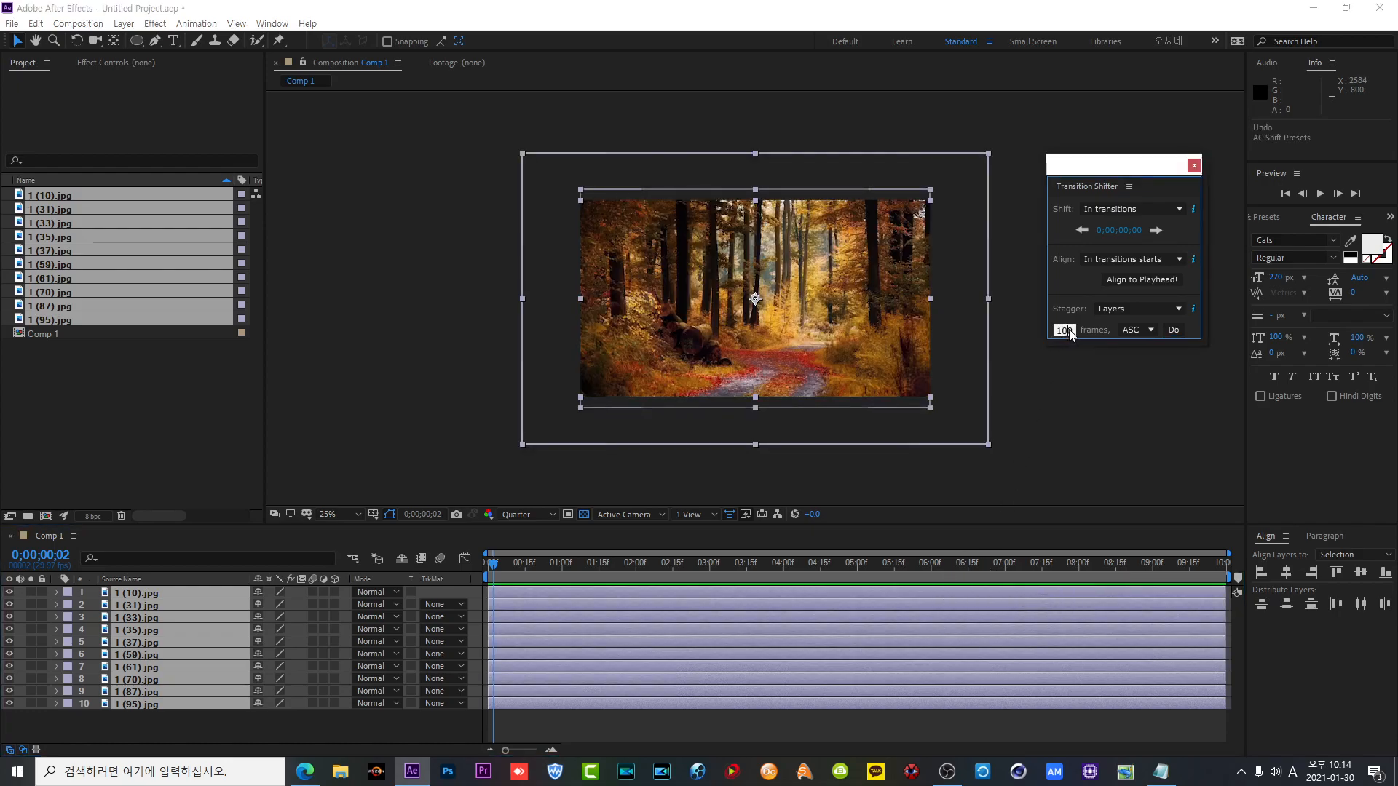
key(BackSpace)
click(1174, 332)
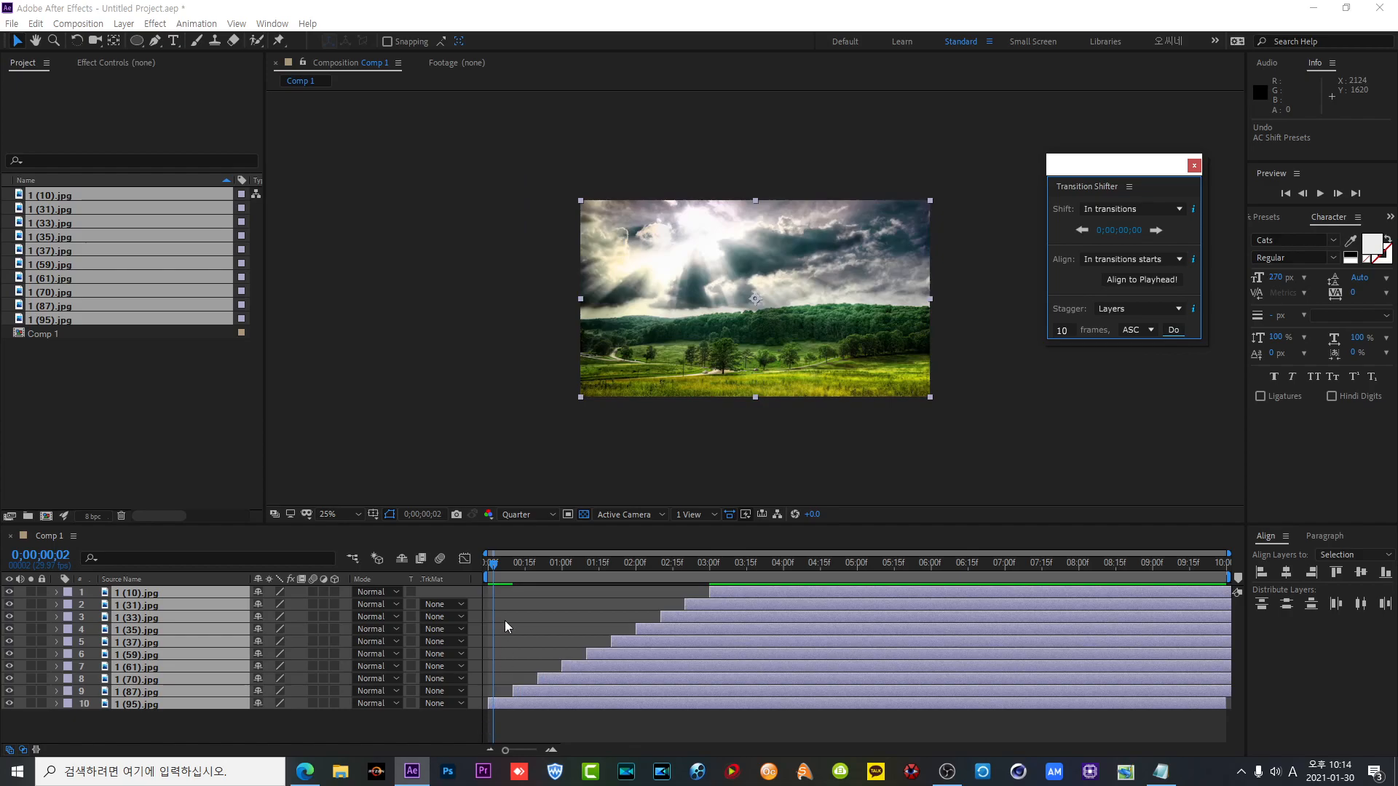
mouse_move(493, 565)
mouse_down()
mouse_move(483, 572)
mouse_move(511, 572)
mouse_up()
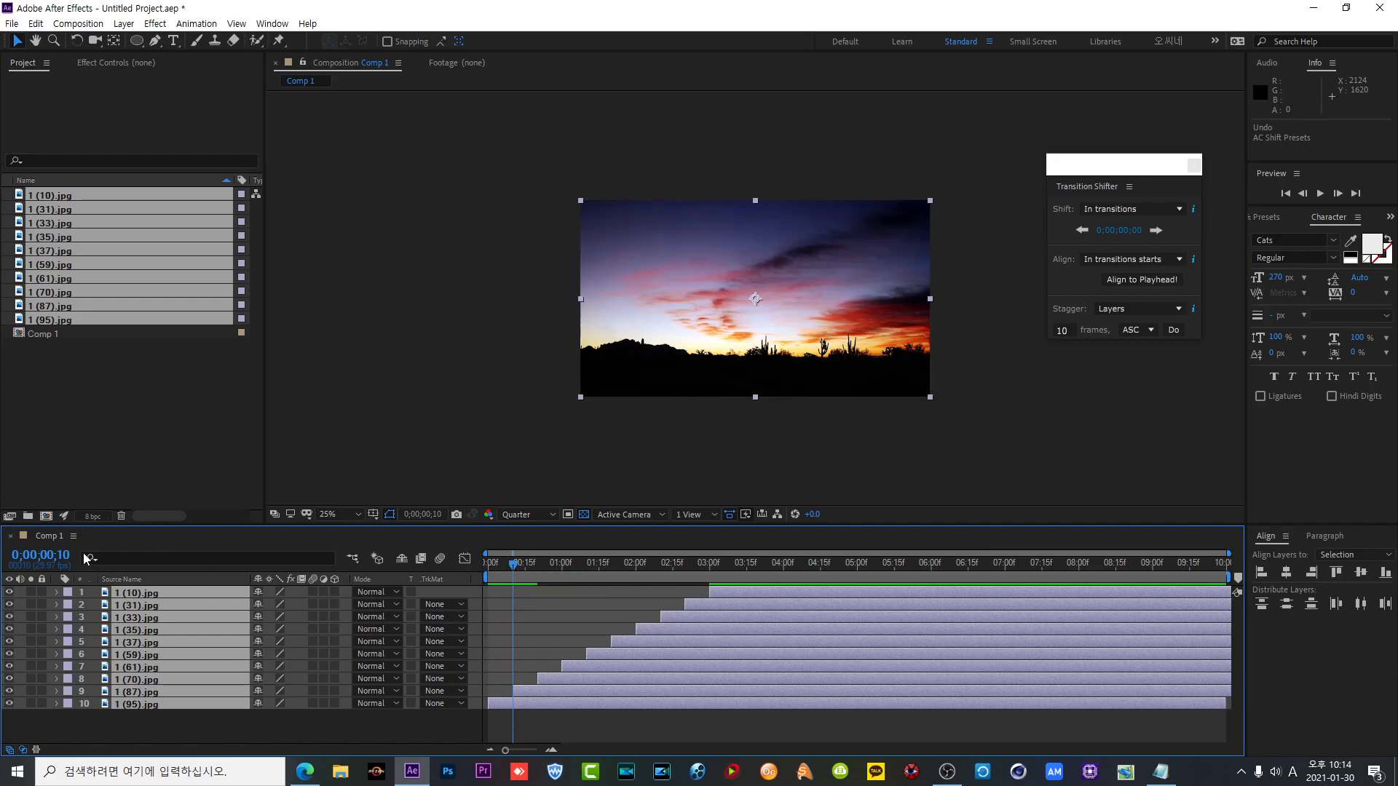
drag(514, 567, 538, 567)
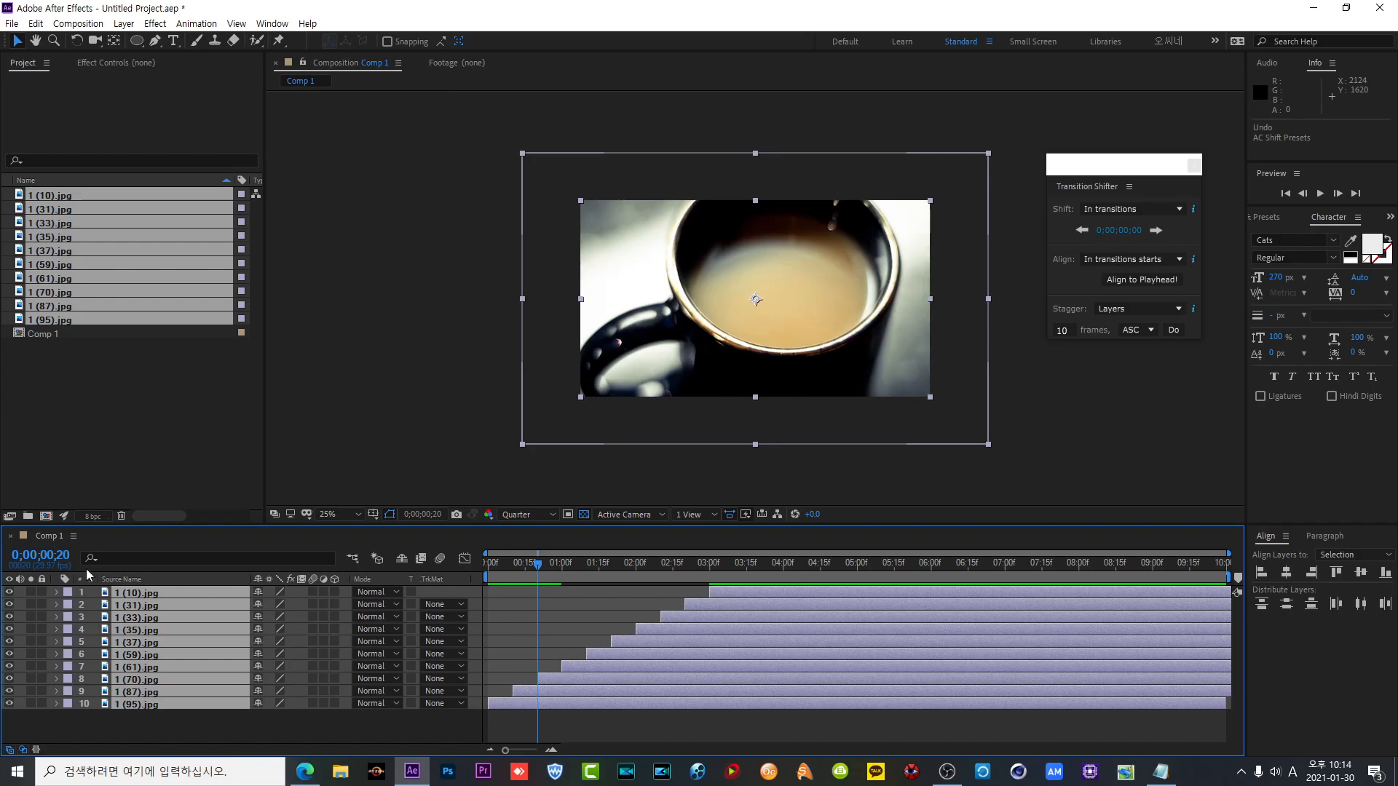
drag(537, 570, 562, 568)
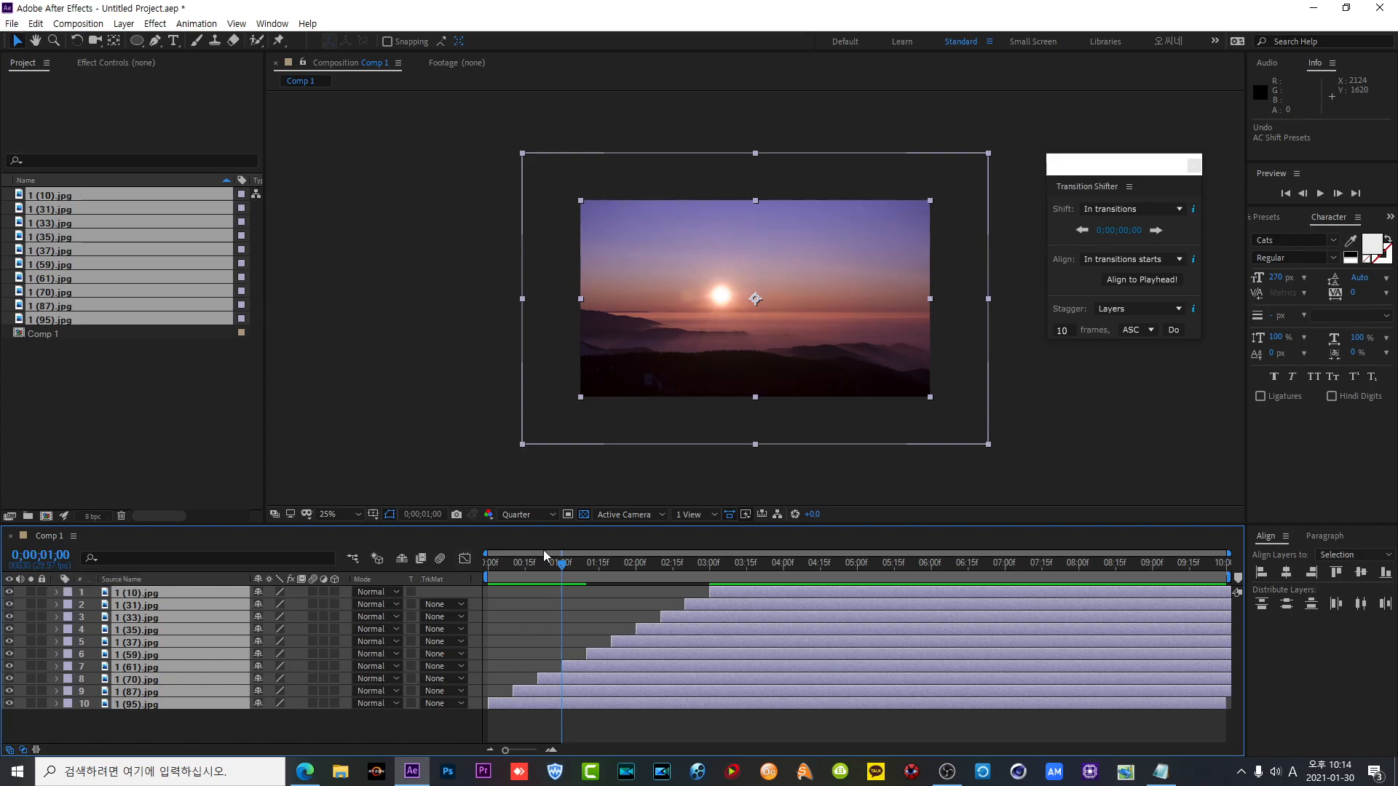
drag(562, 567, 588, 568)
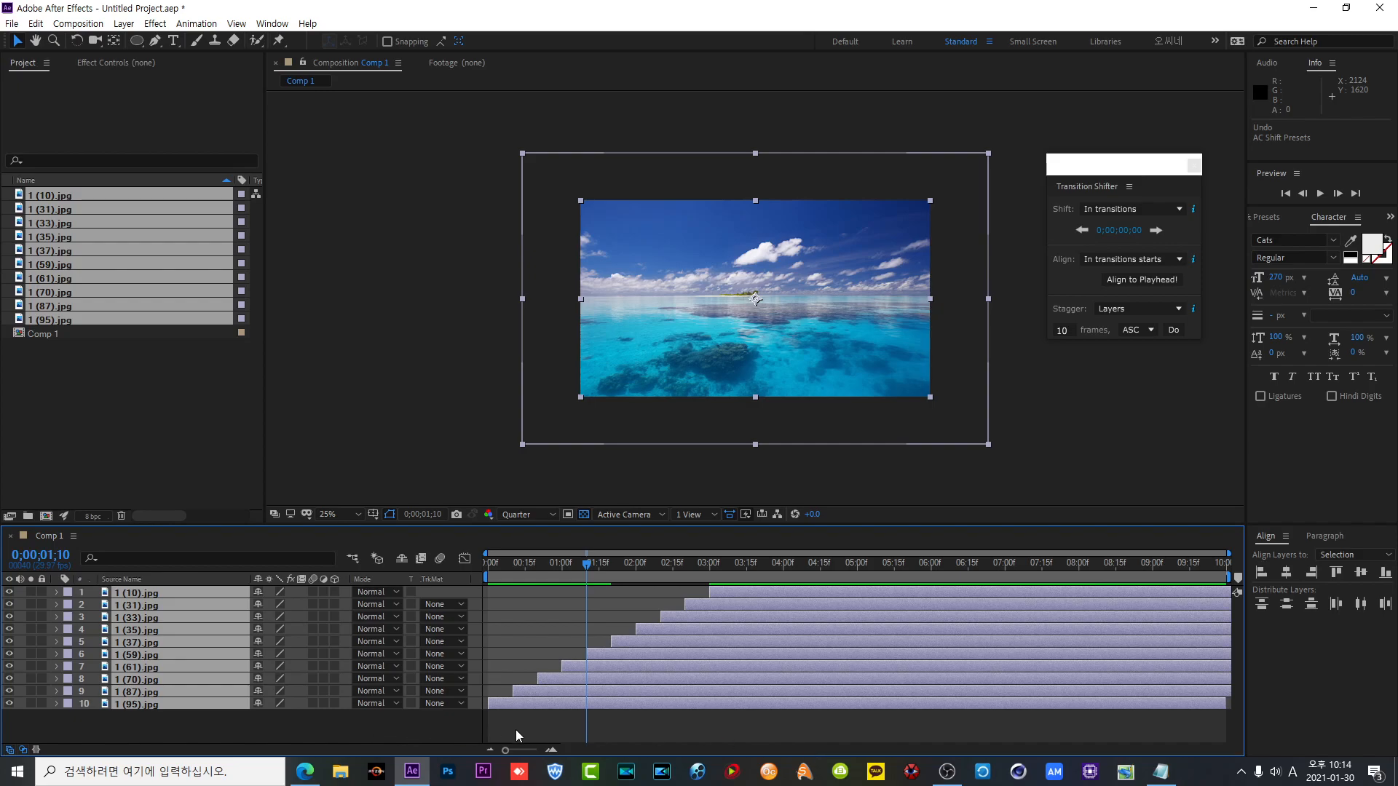
key(ctrl+z)
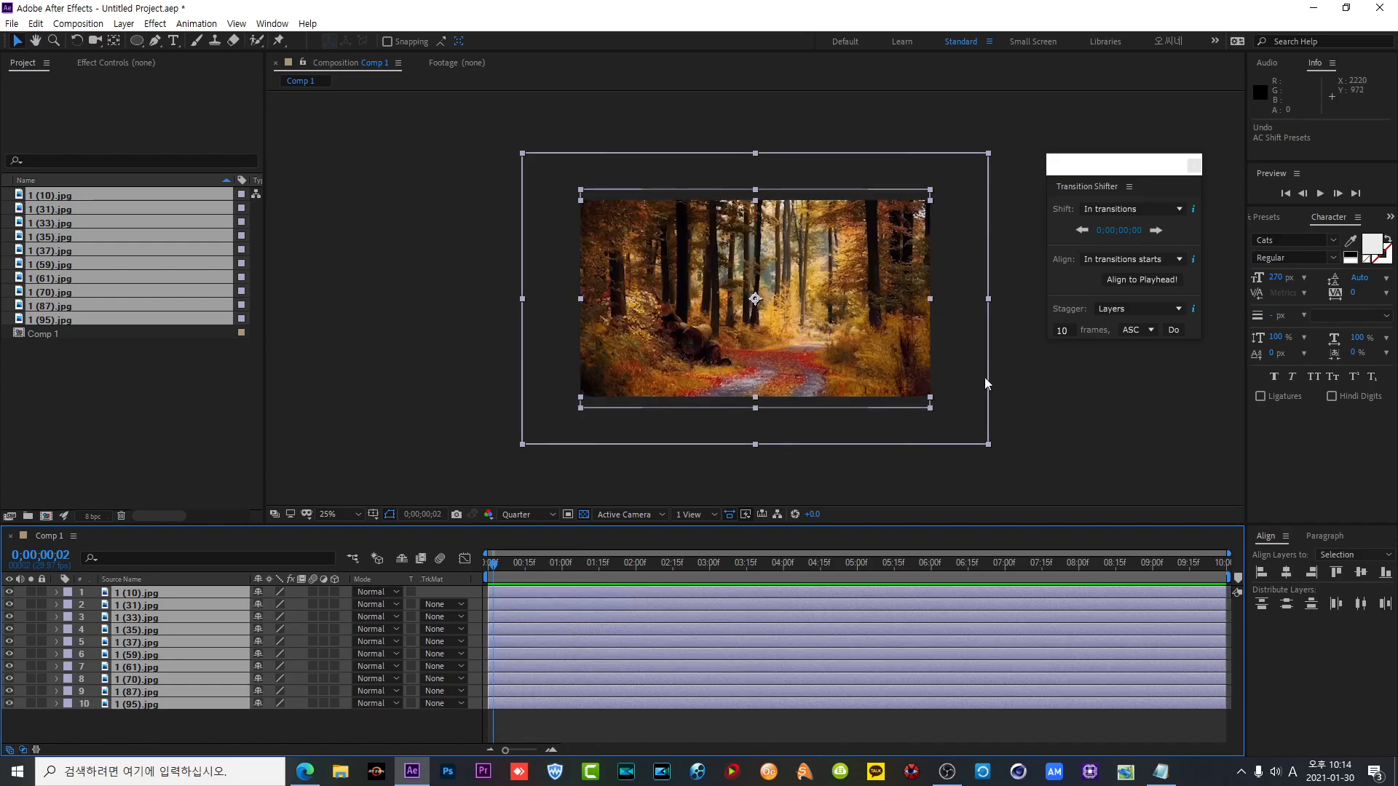
- Set the stagger to 30 frames, preview it on the ten image layers in ascending order, and undo the stagger
click(1069, 331)
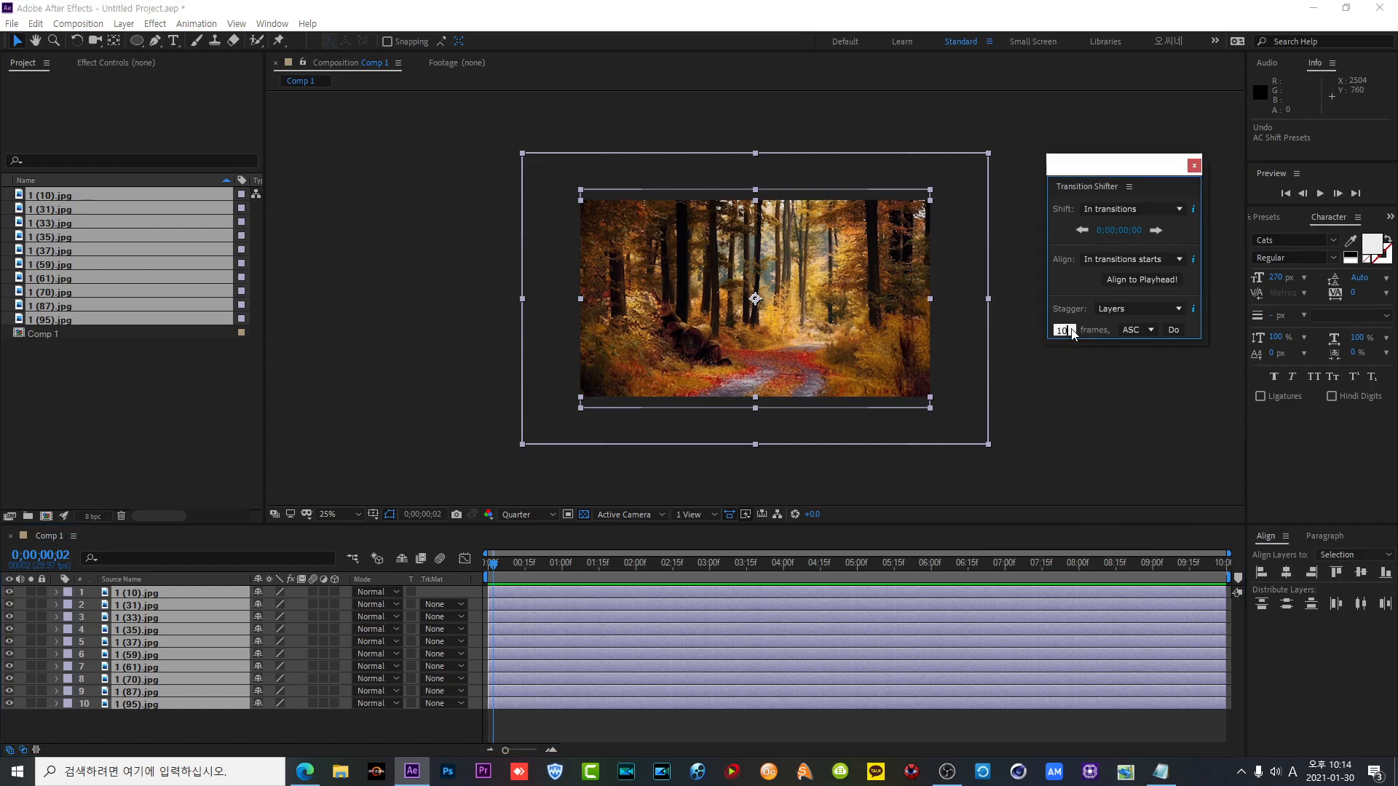
double_click(1065, 331)
text(30)
click(1174, 331)
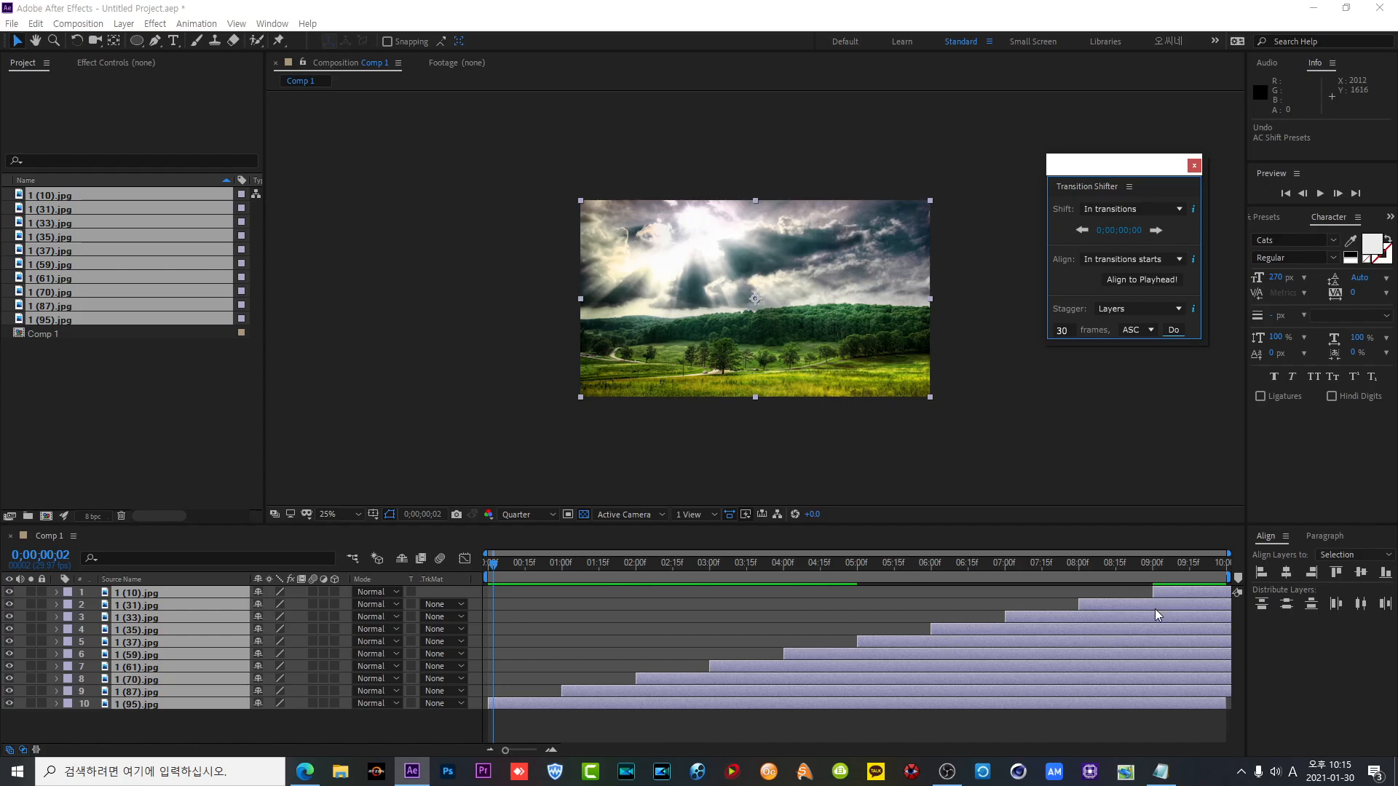
click(1320, 194)
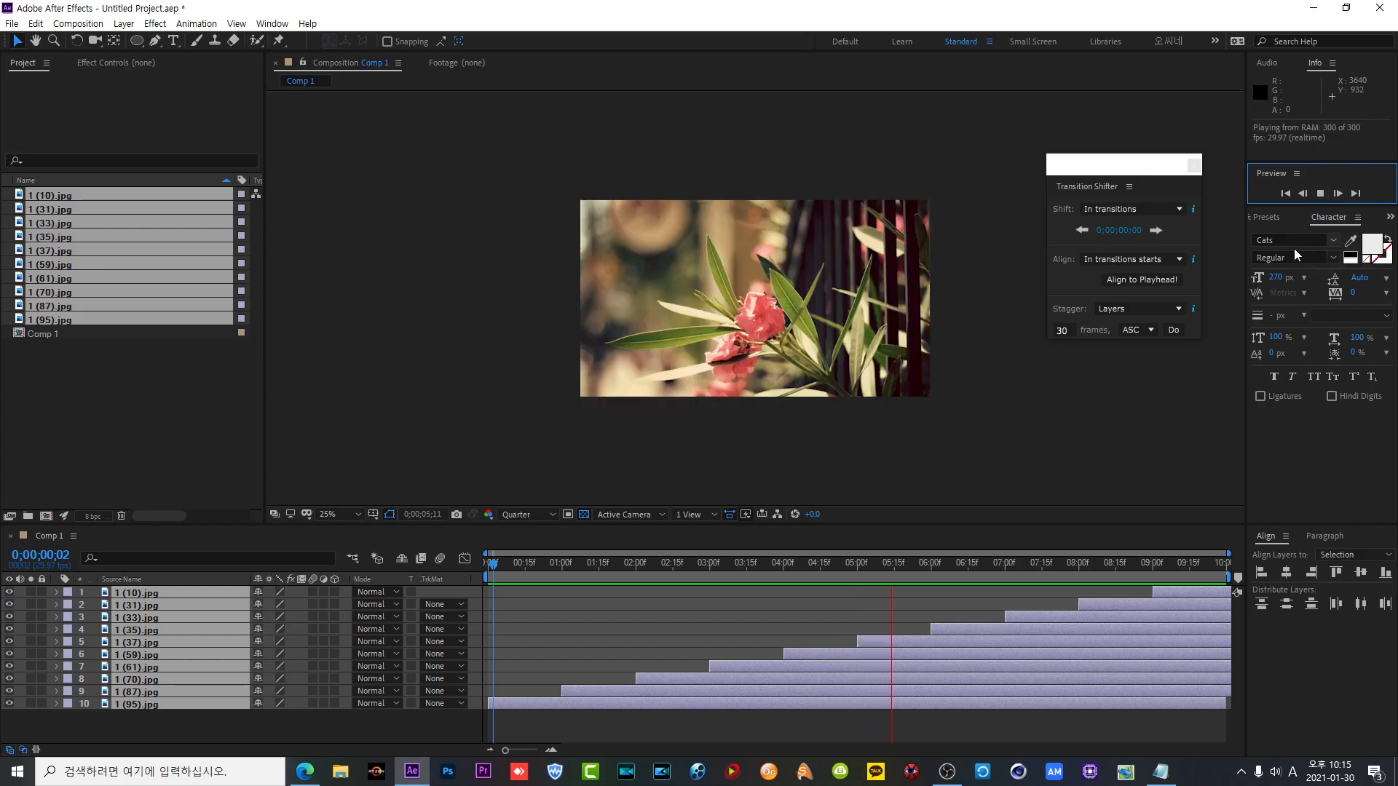
key(space)
key(ctrl+z)
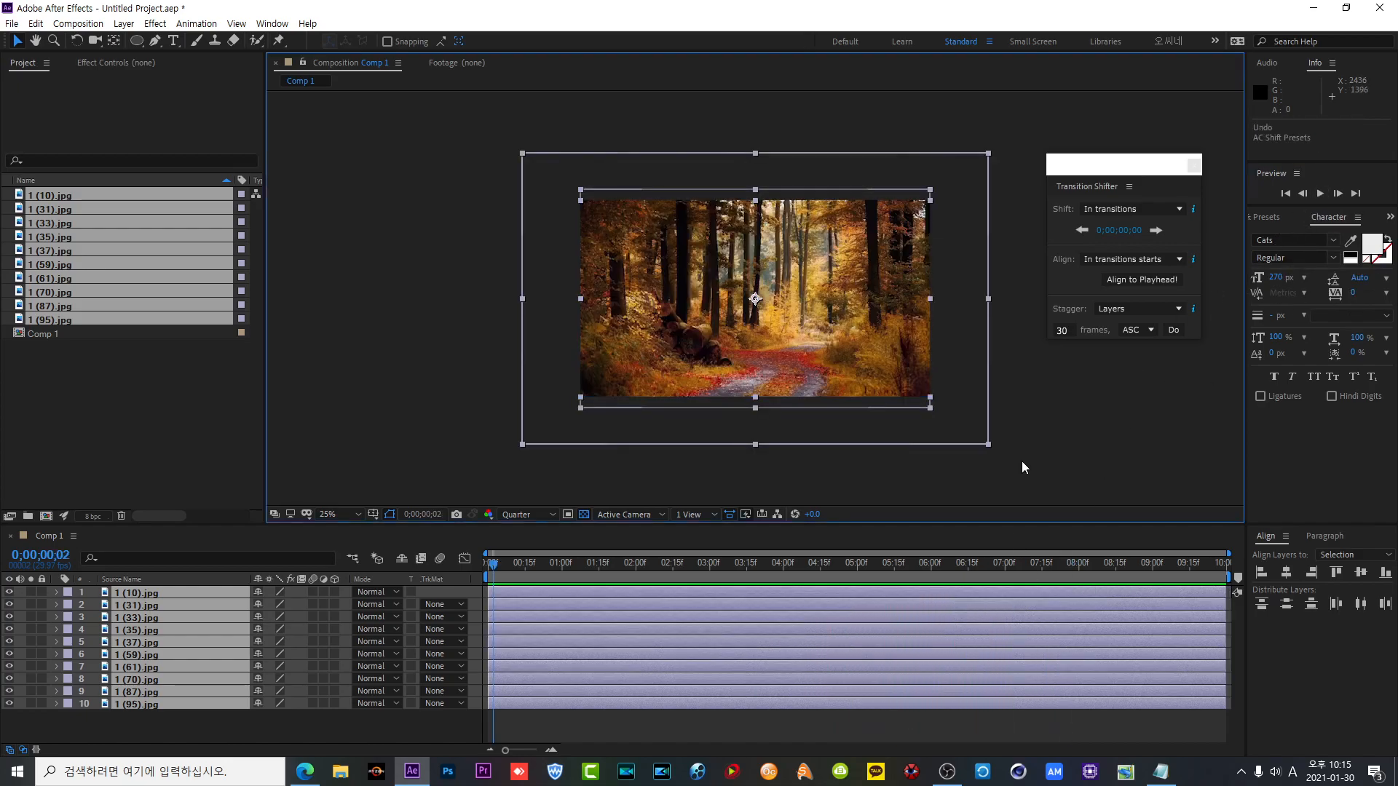
- Try staggering the ten image layers by 30 frames in descending order, and undo the stagger
click(1132, 330)
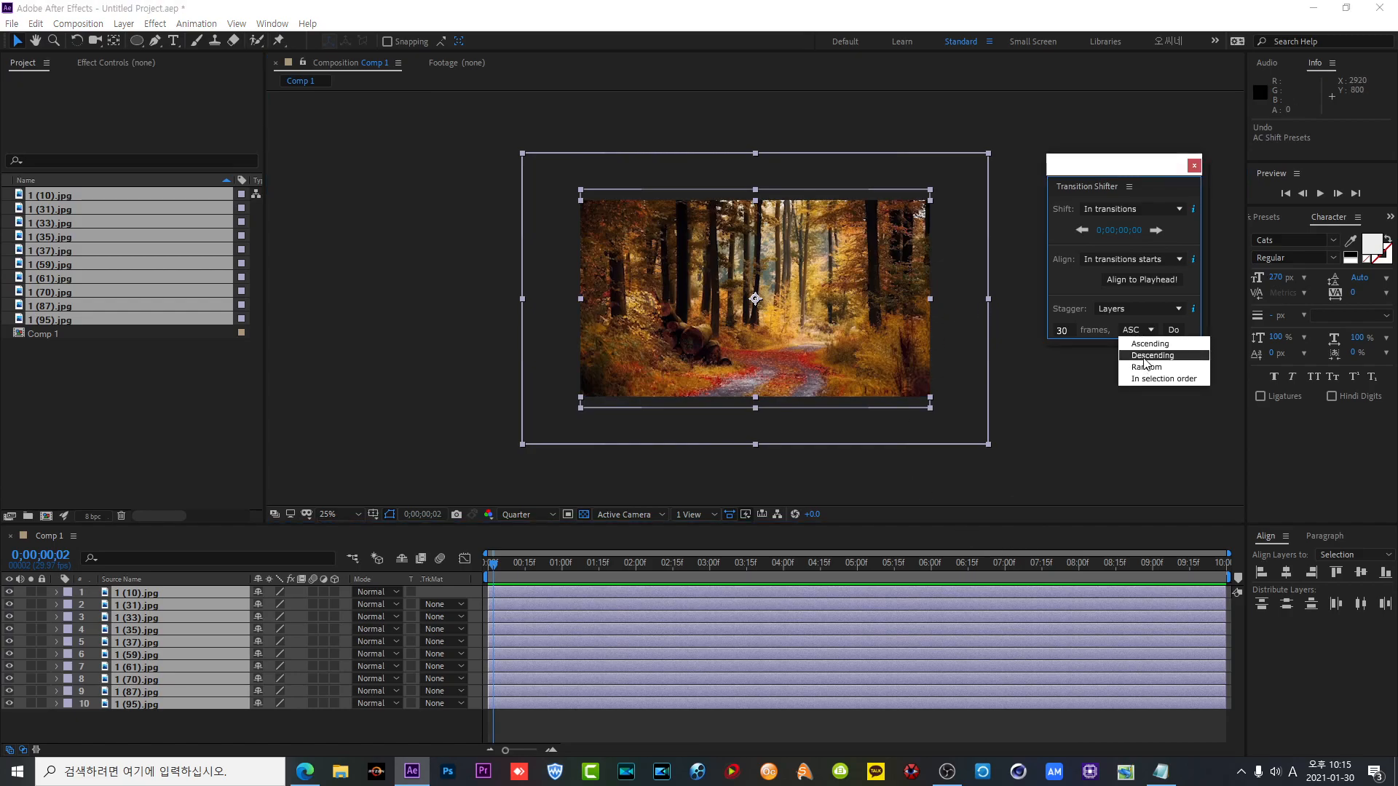
click(1147, 356)
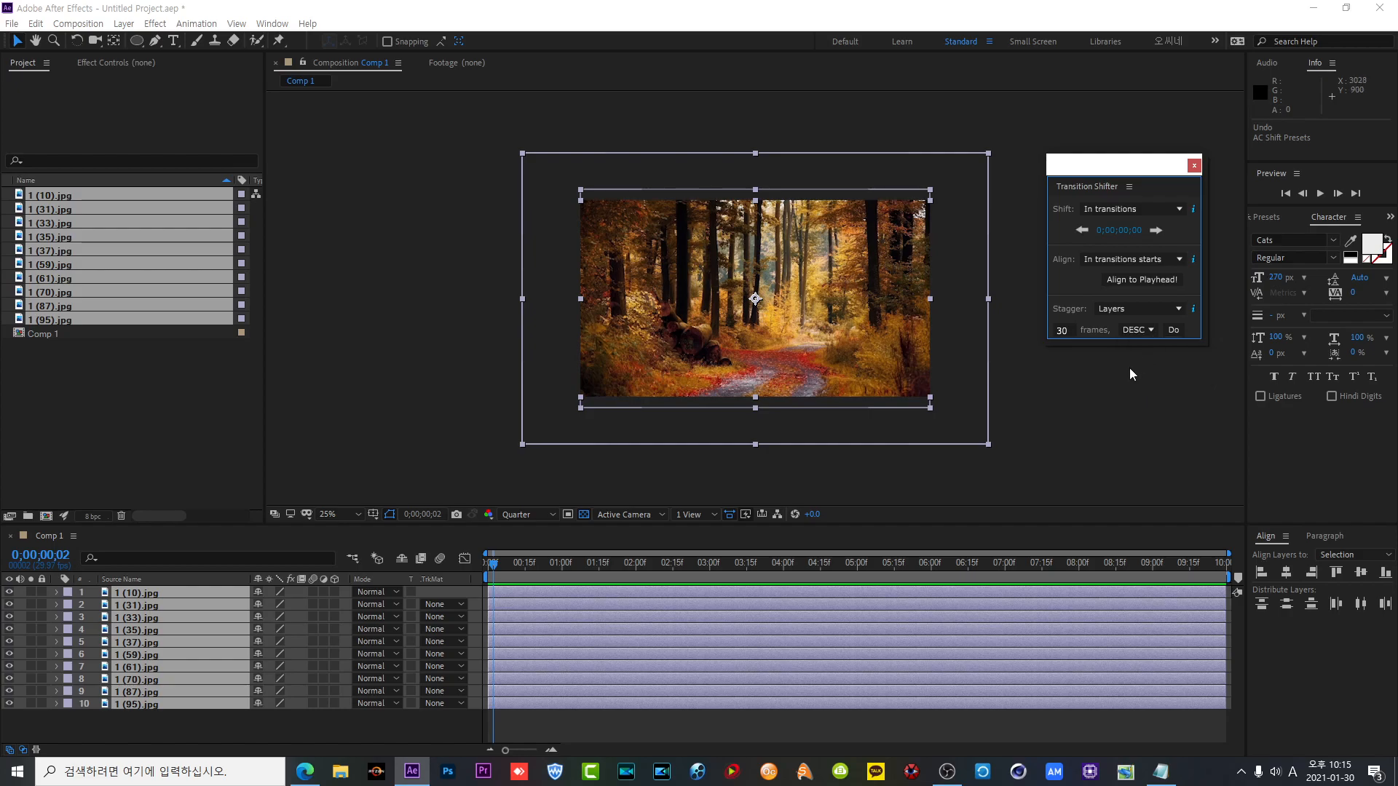
drag(173, 728, 234, 587)
click(1132, 332)
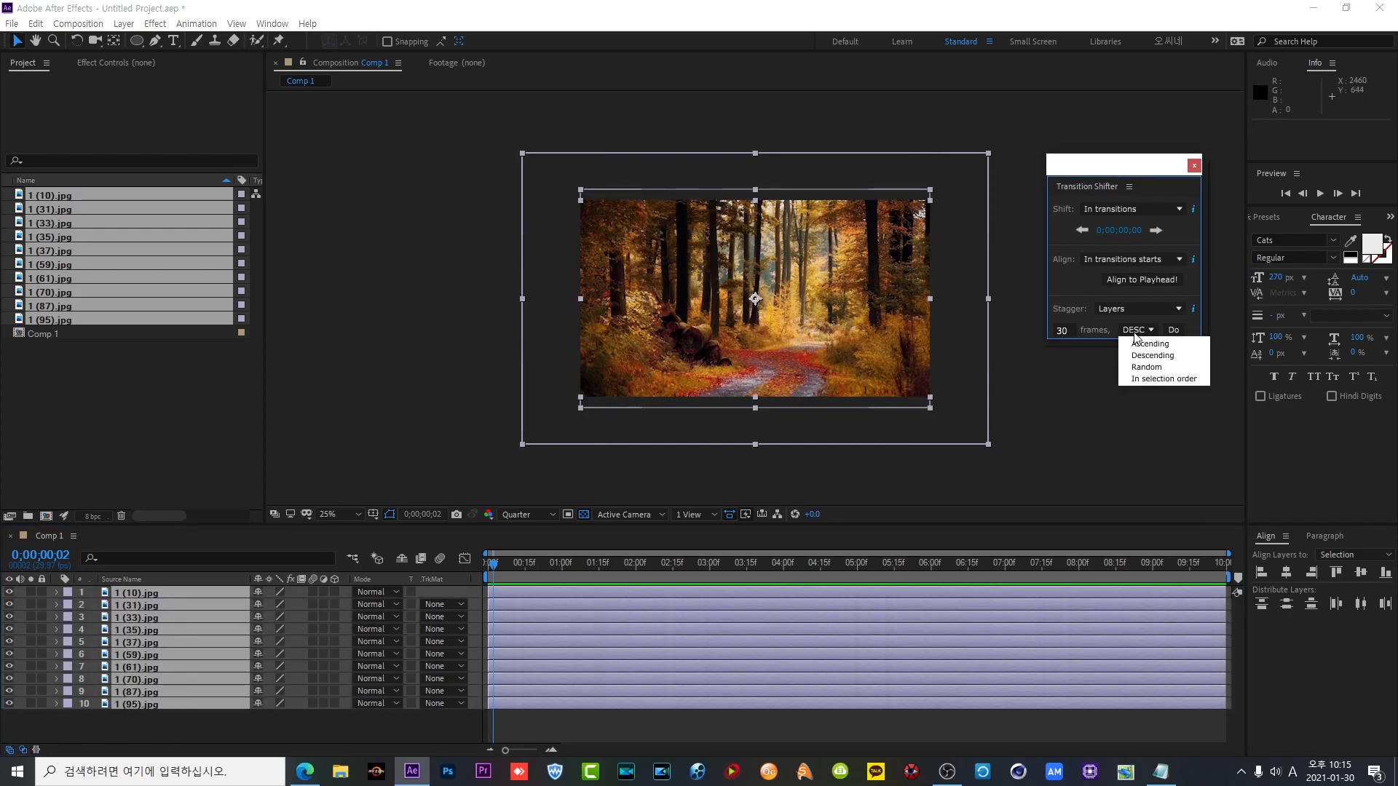
click(1147, 357)
click(1175, 331)
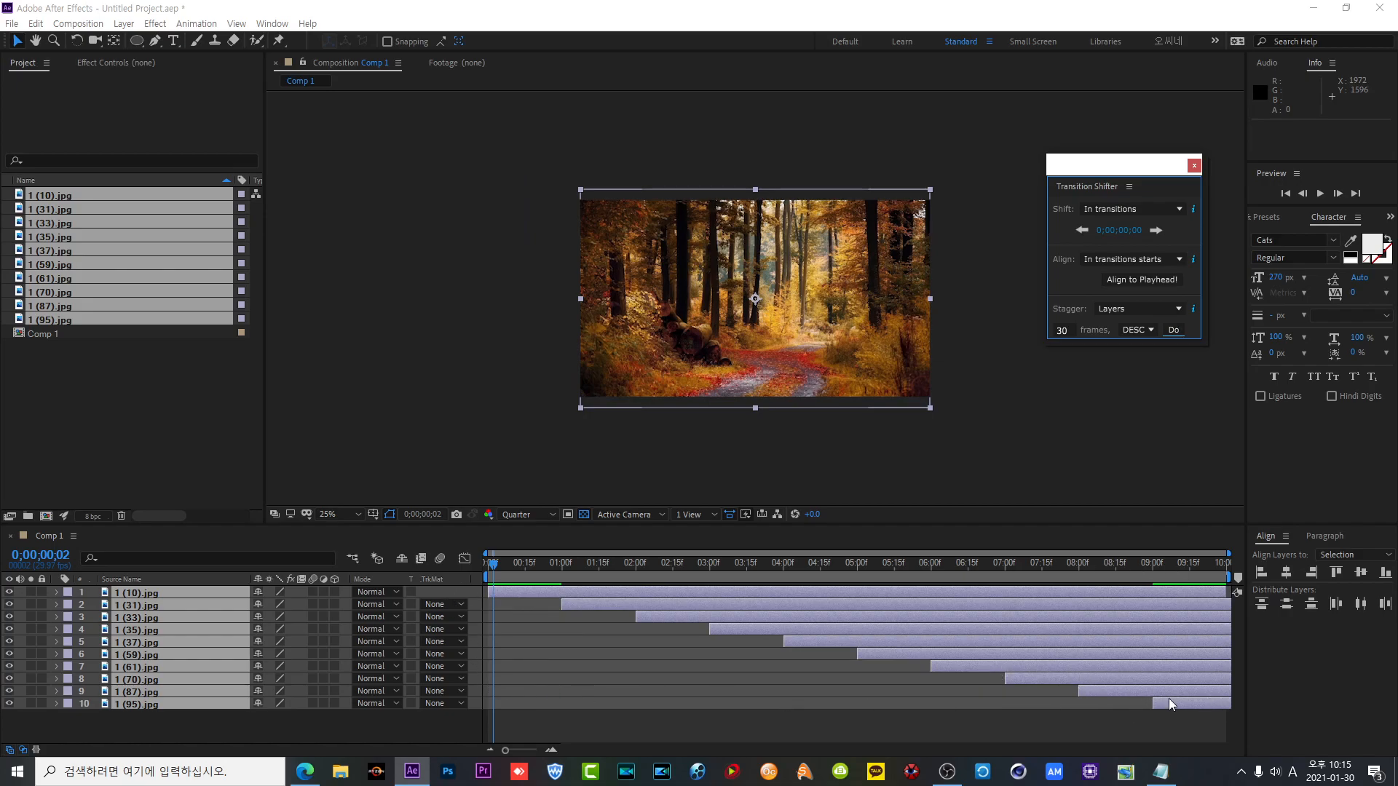
key(ctrl+z)
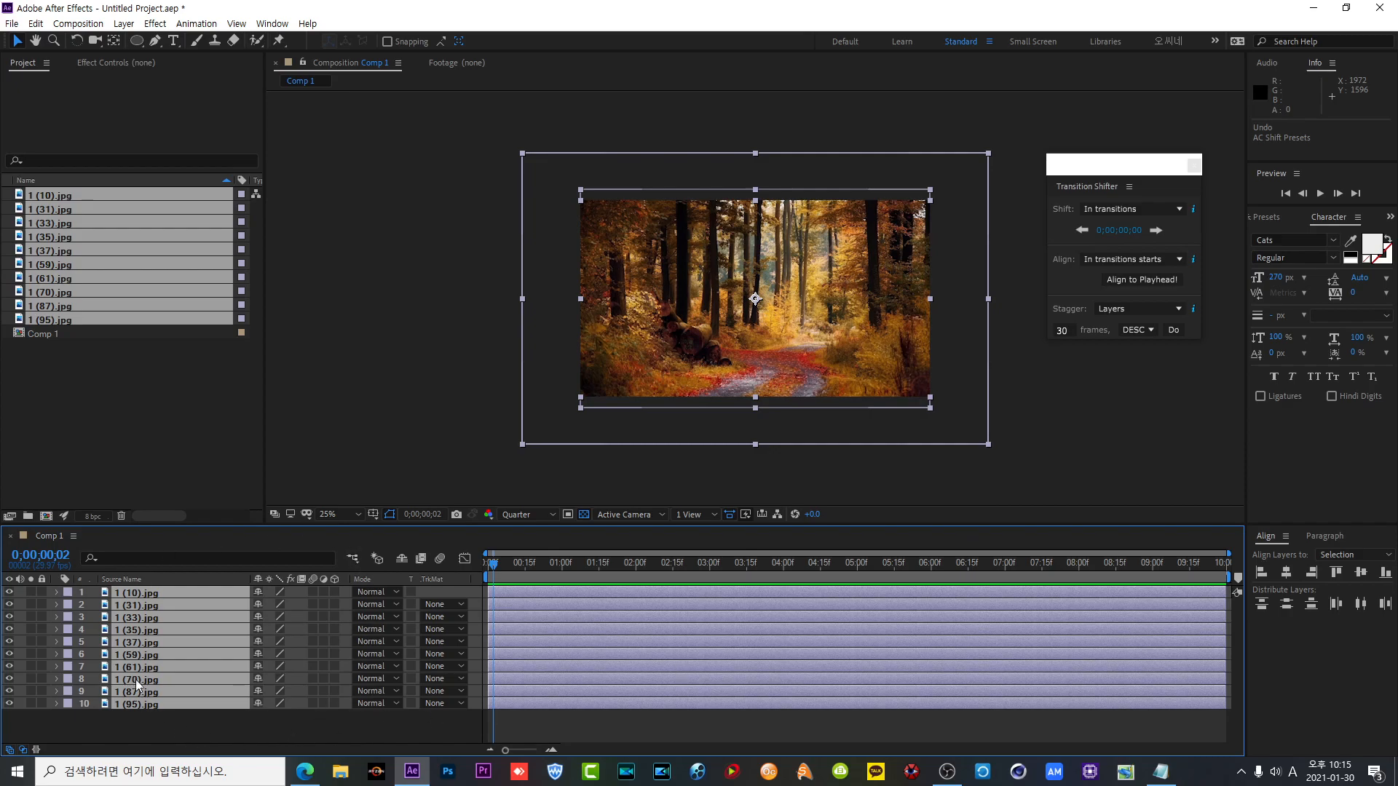
- Try staggering the ten image layers by 30 frames in random order, and undo the stagger
click(1137, 330)
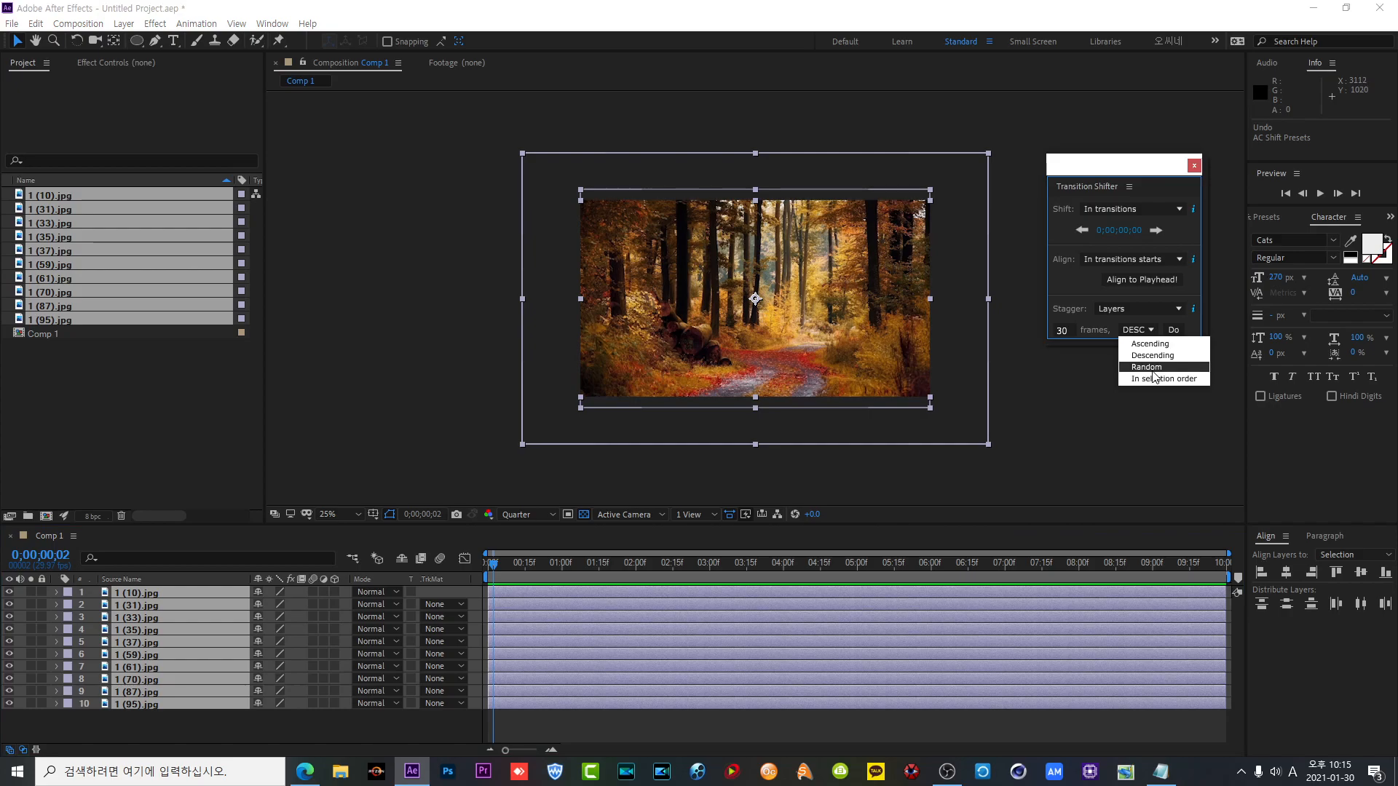
click(1152, 370)
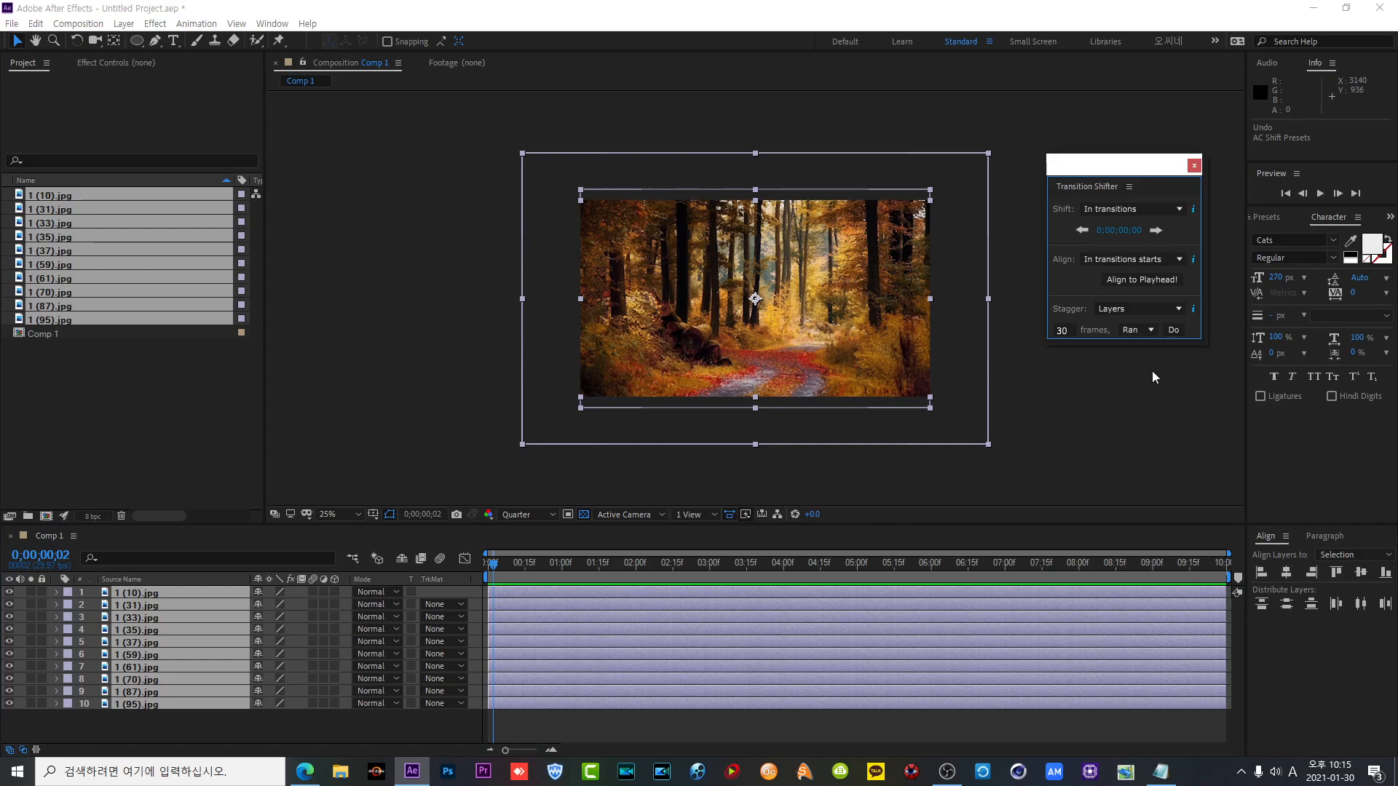
click(1175, 332)
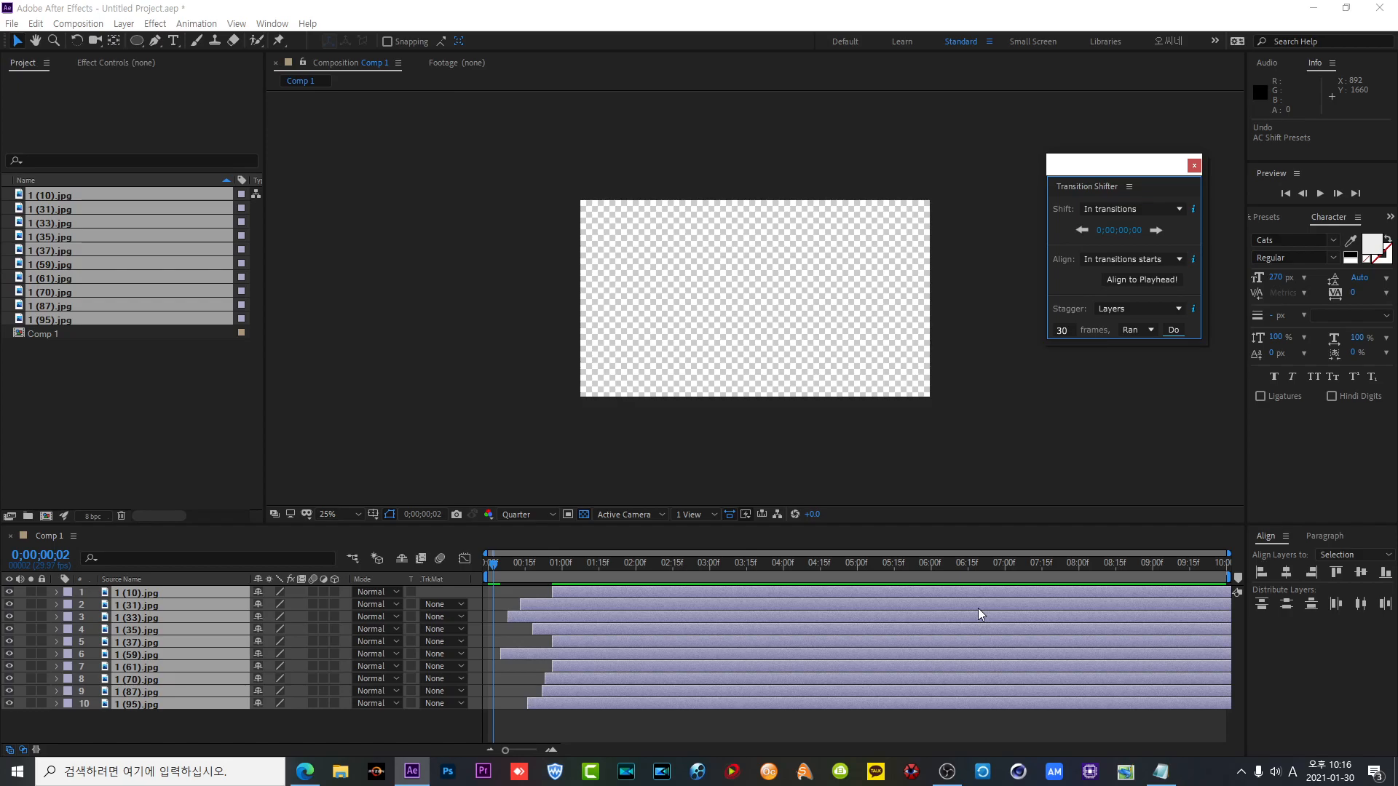
key(ctrl+z)
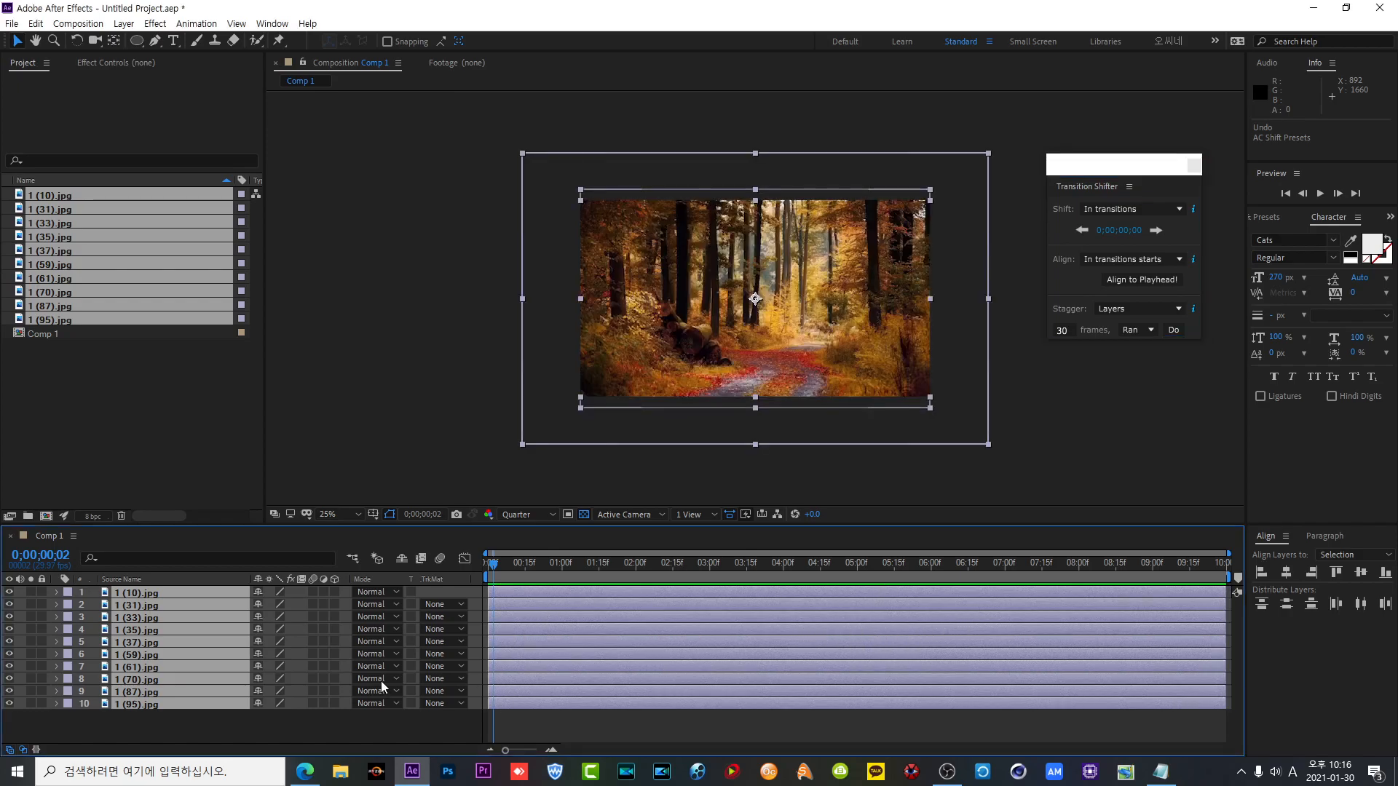
- Stagger the ten image layers by 30 frames in ascending order with Transition Shifter
click(1140, 340)
click(1138, 343)
click(1173, 330)
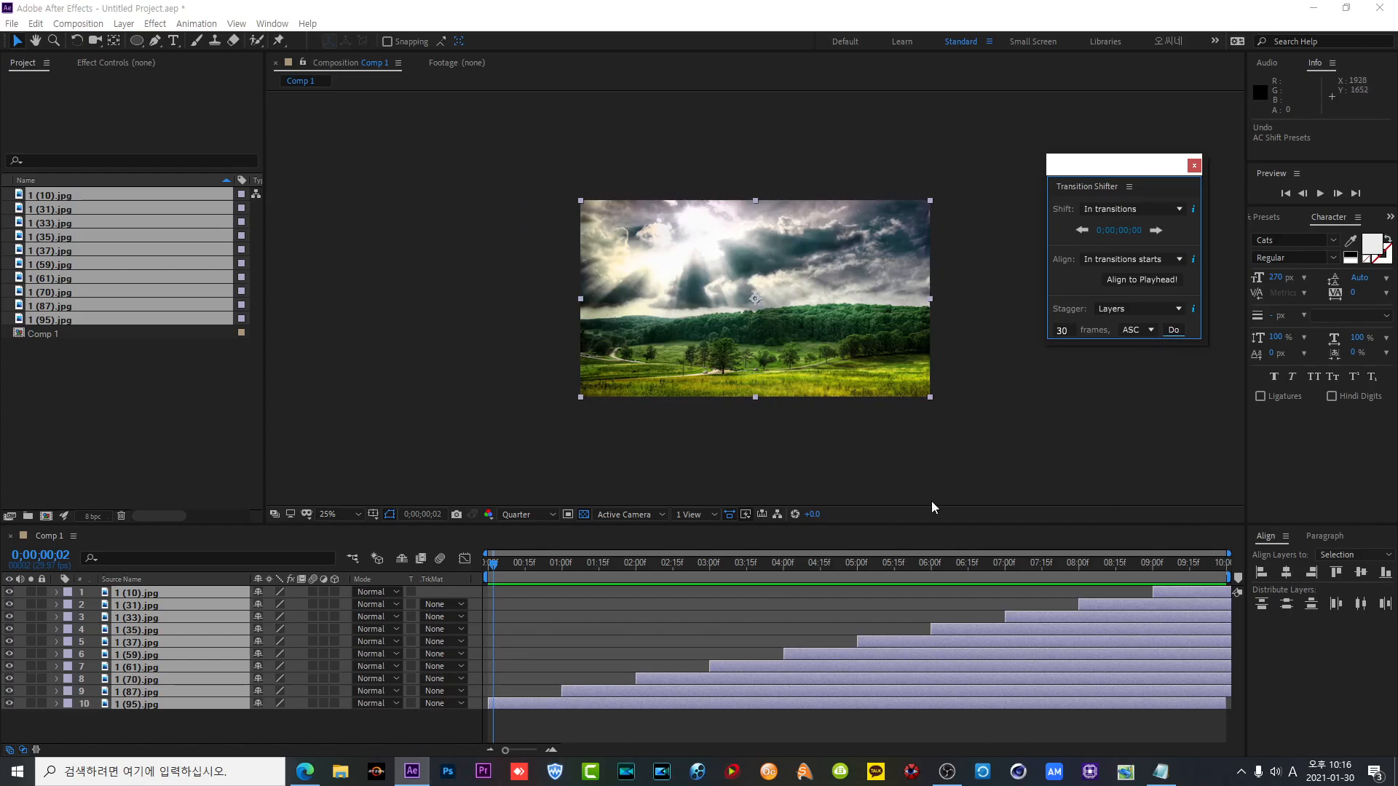
- Open the main Animation Composer window over the project area and expand its 2D Layer Transformations transition presets
click(273, 24)
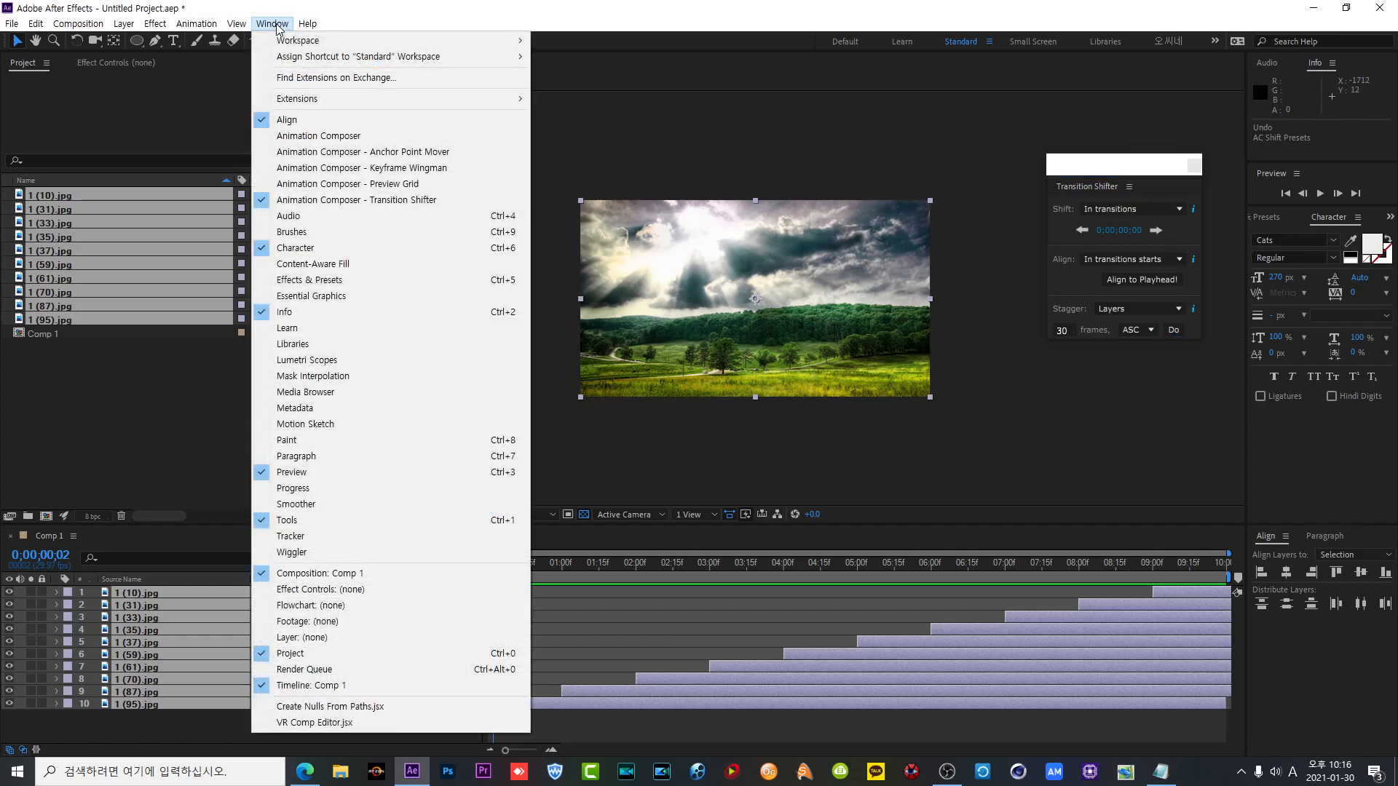
click(314, 139)
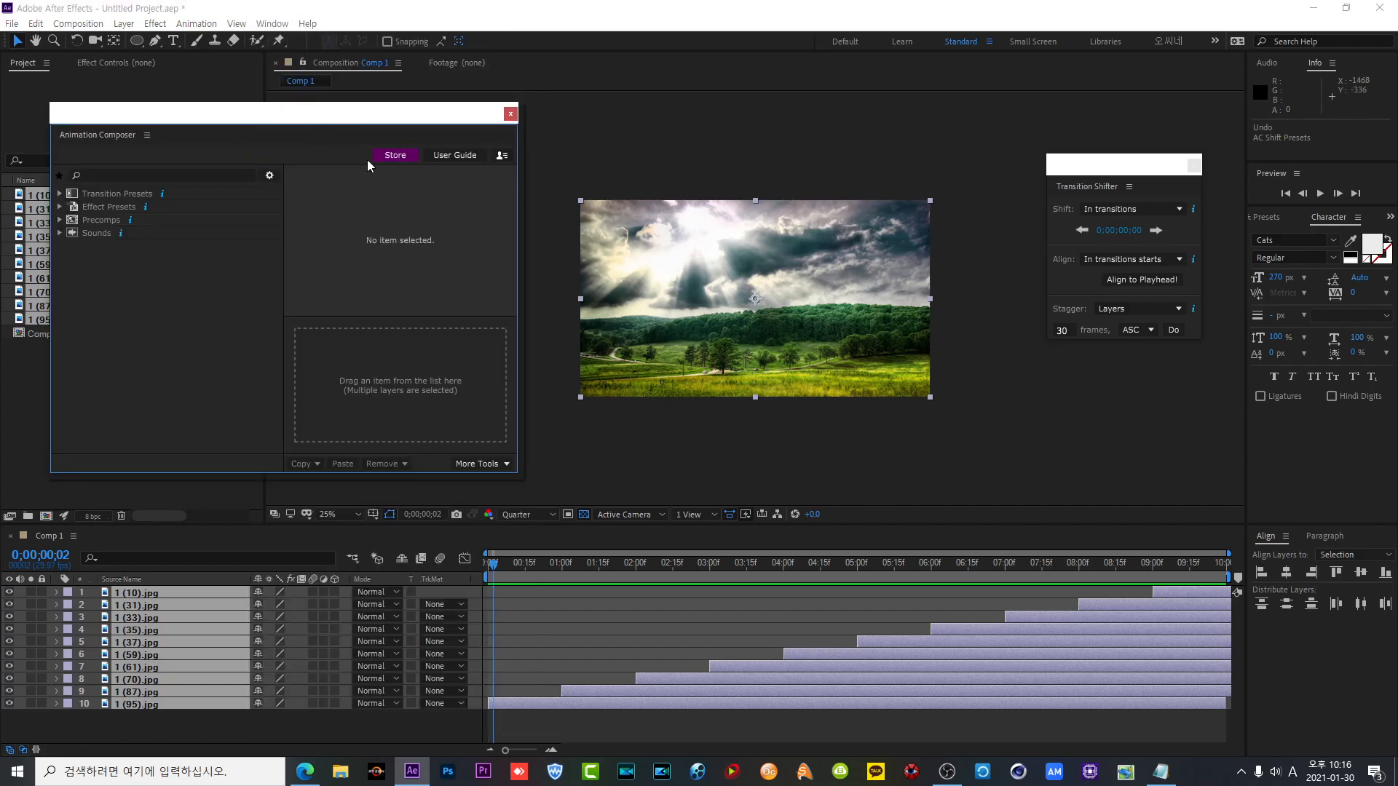
drag(261, 120, 306, 100)
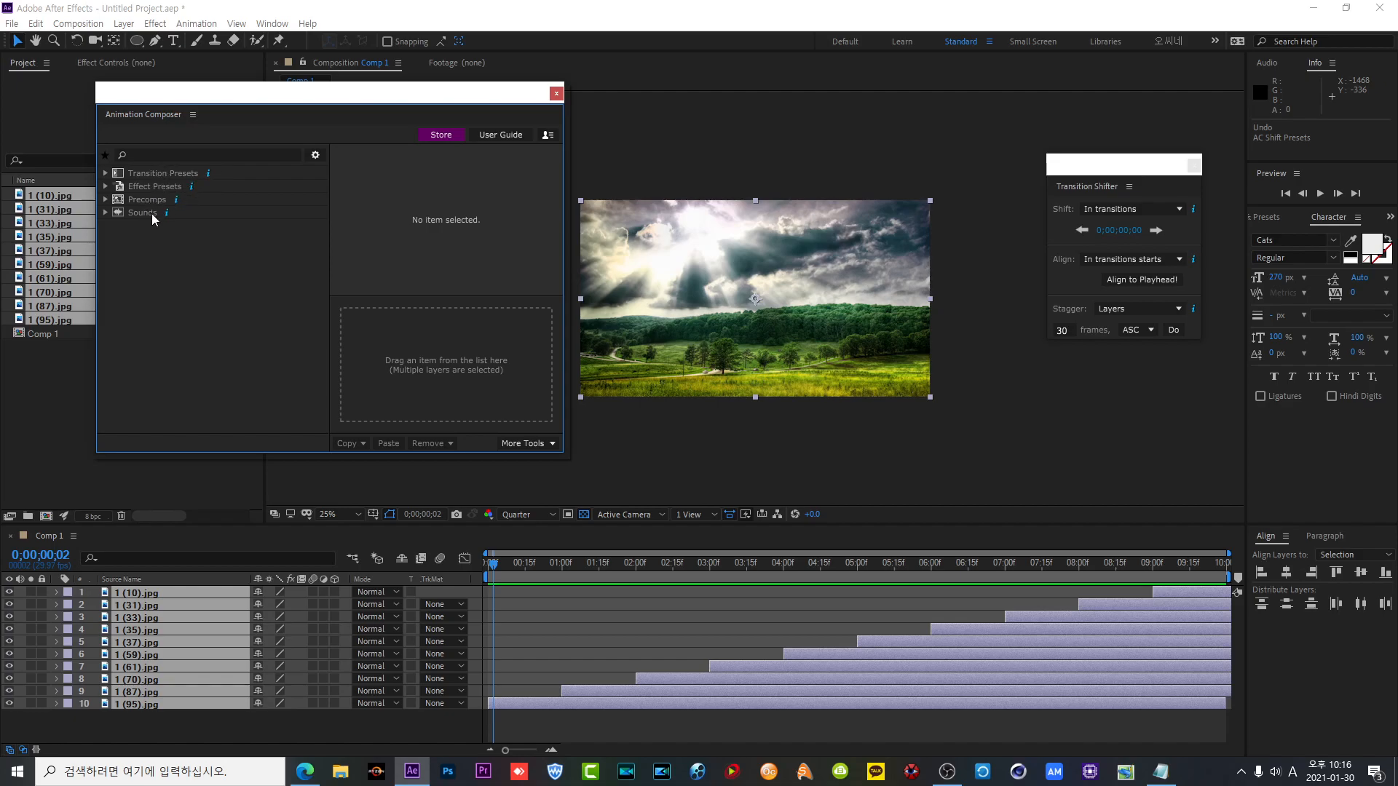
click(106, 175)
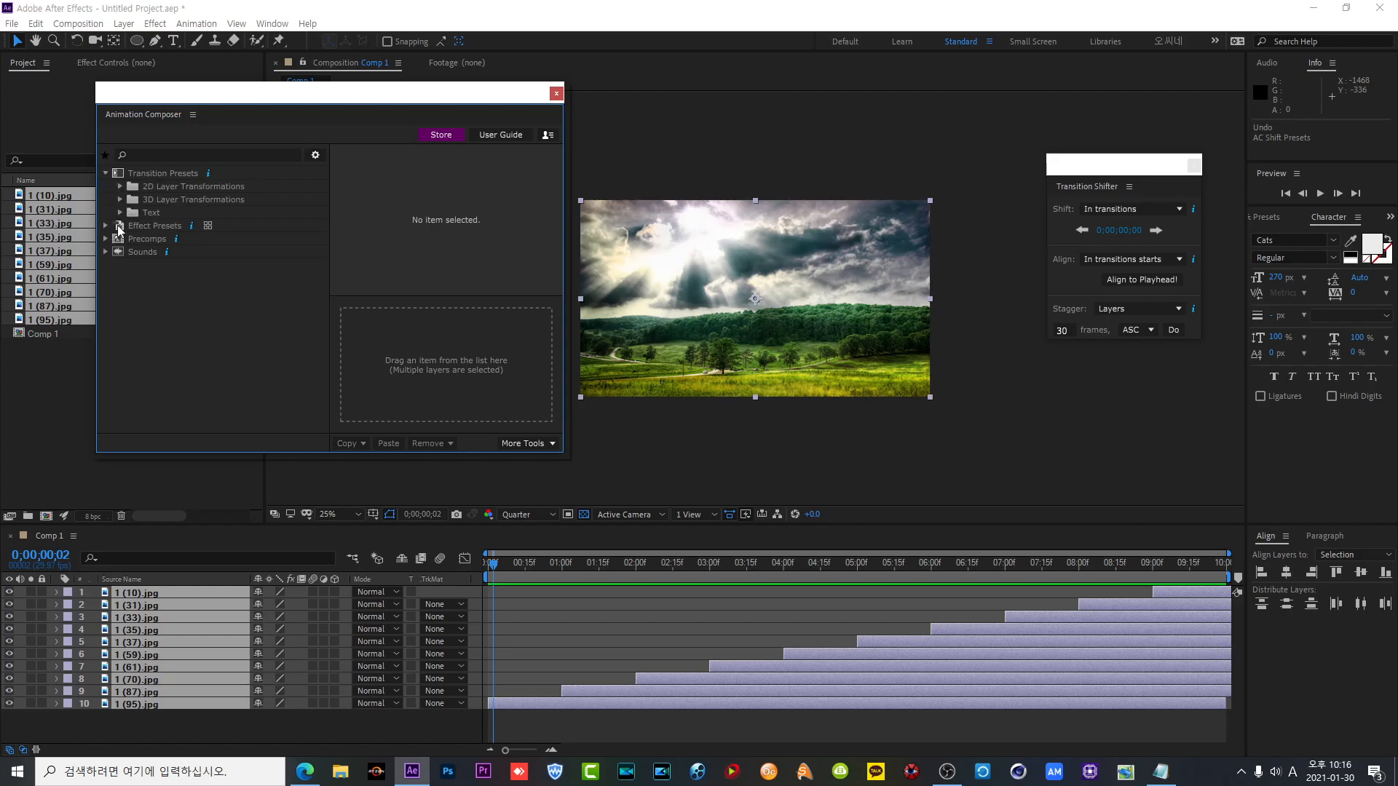
click(121, 187)
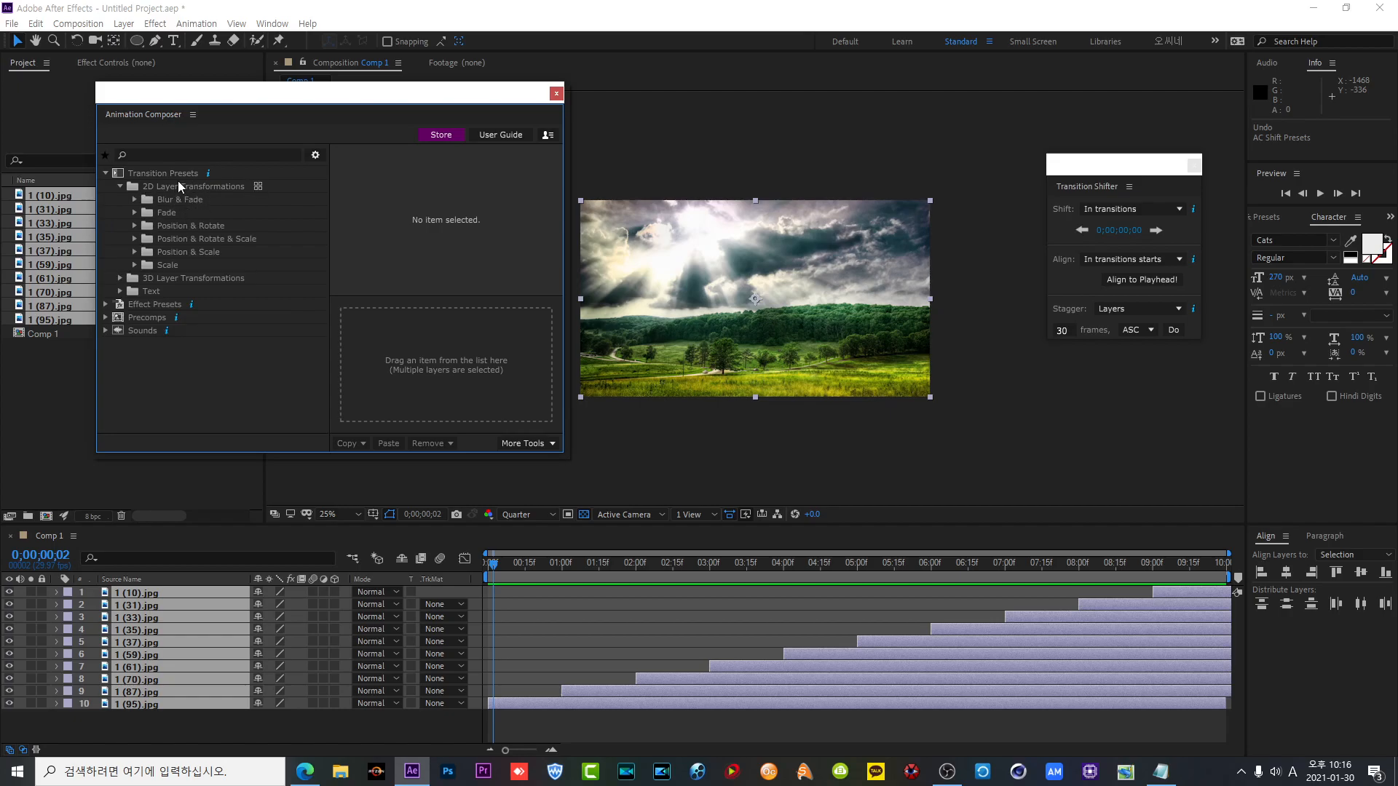
- Try the Fade Cubic In 1 preset as an In transition on the ten staggered layers, preview it, and undo it
click(134, 214)
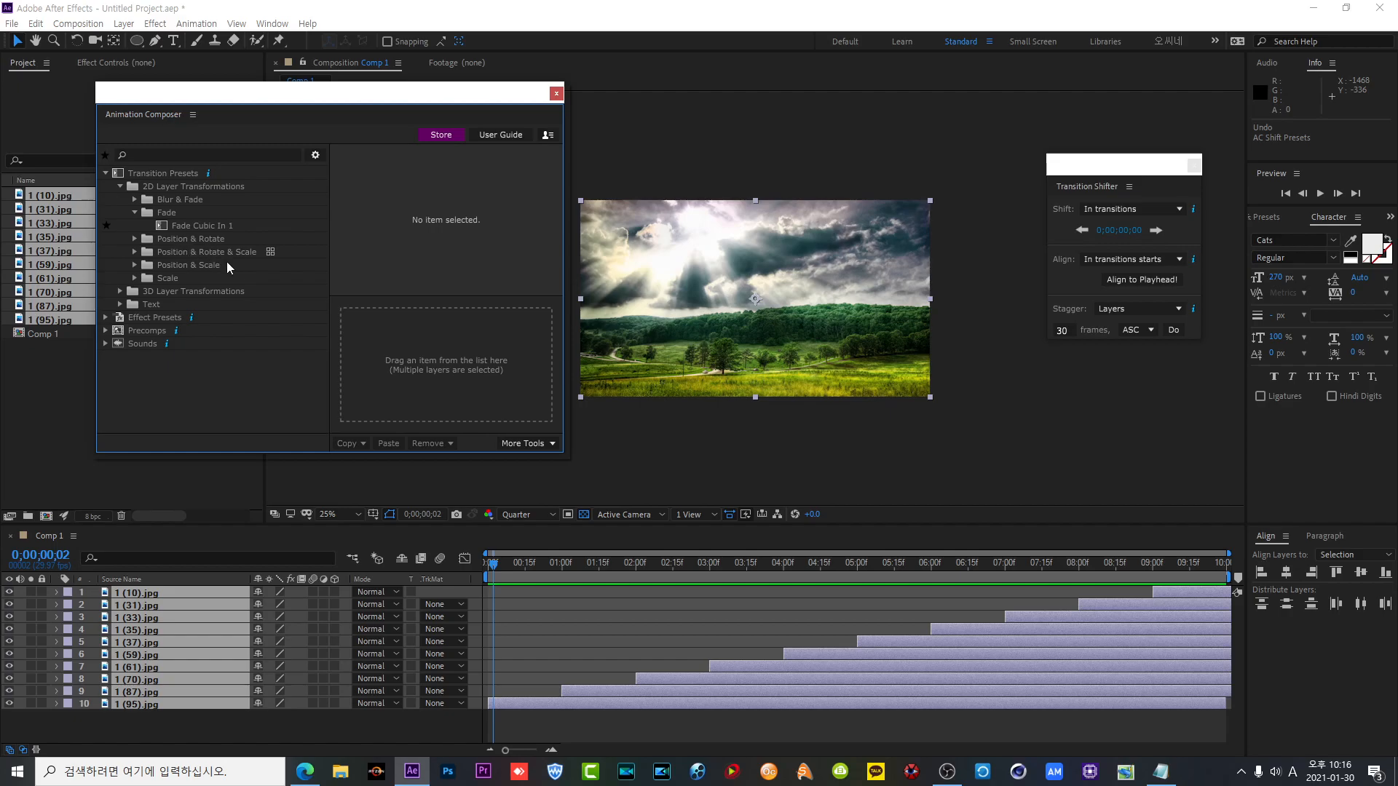
click(204, 230)
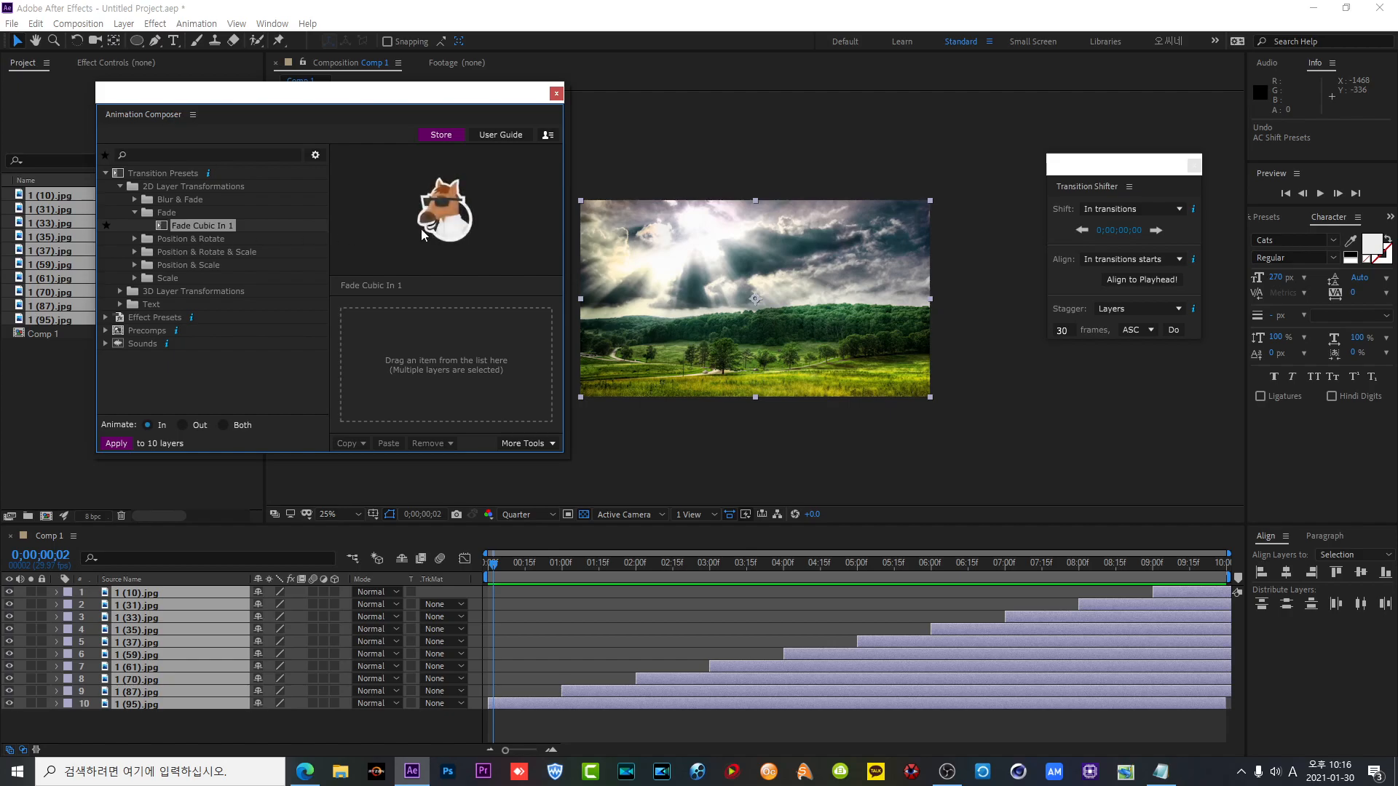
click(224, 425)
click(148, 426)
click(119, 443)
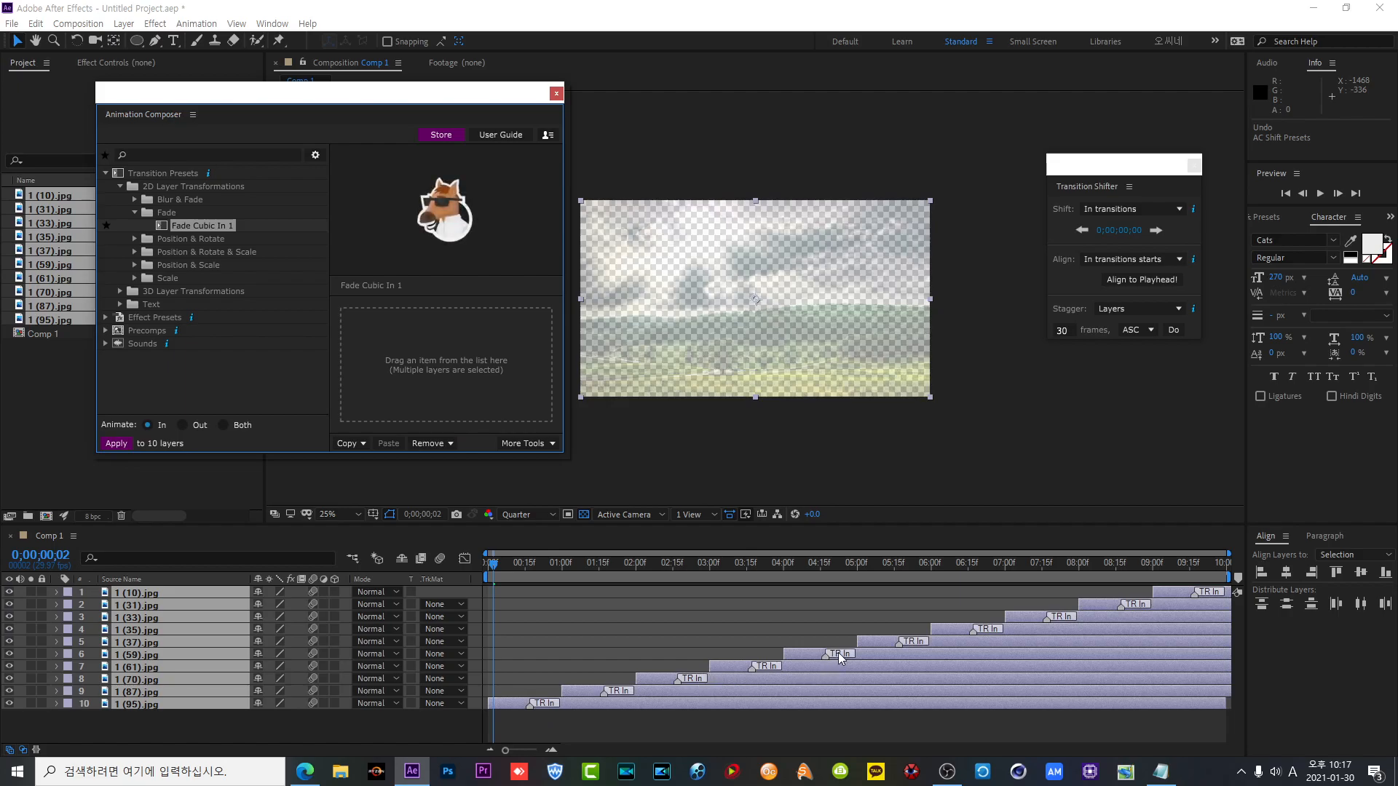
click(1320, 195)
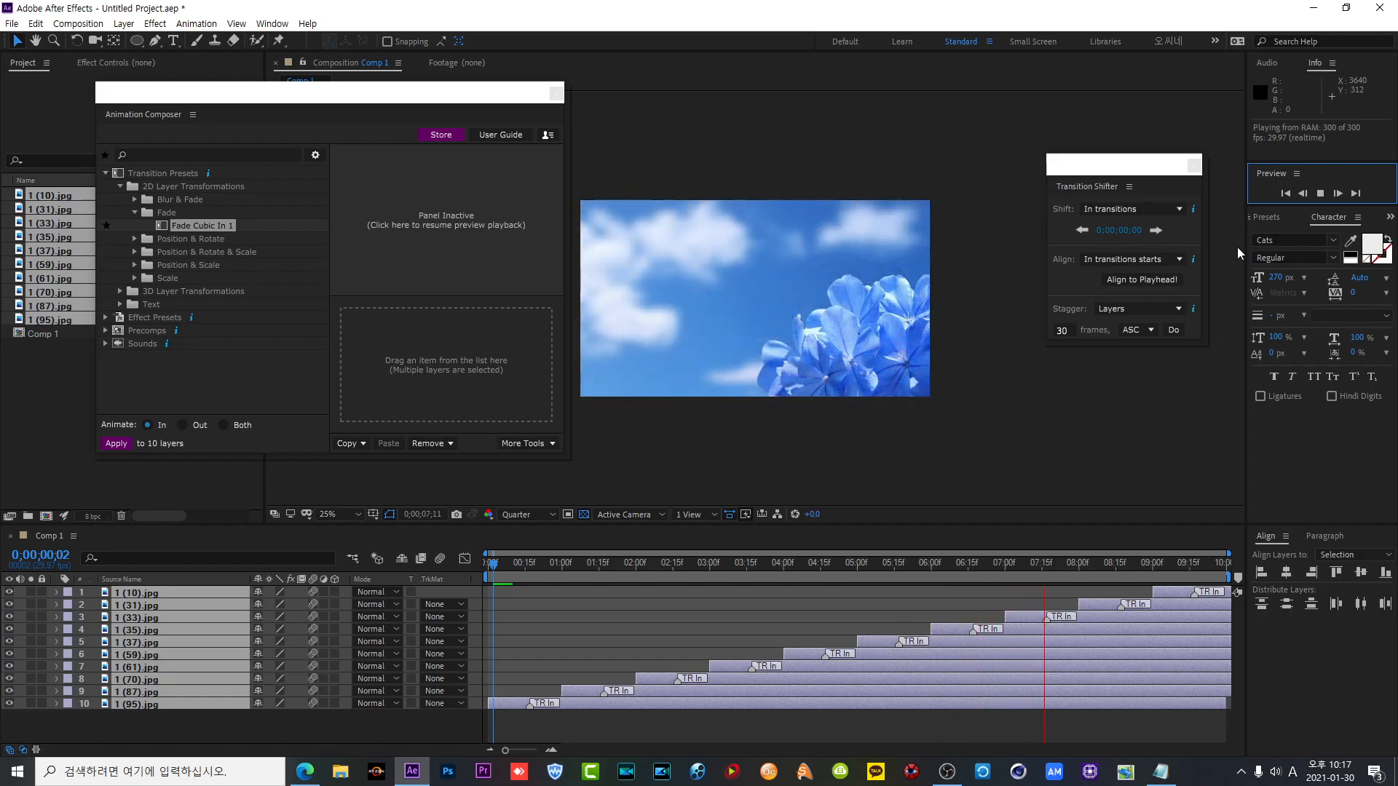
click(856, 570)
key(ctrl+z)
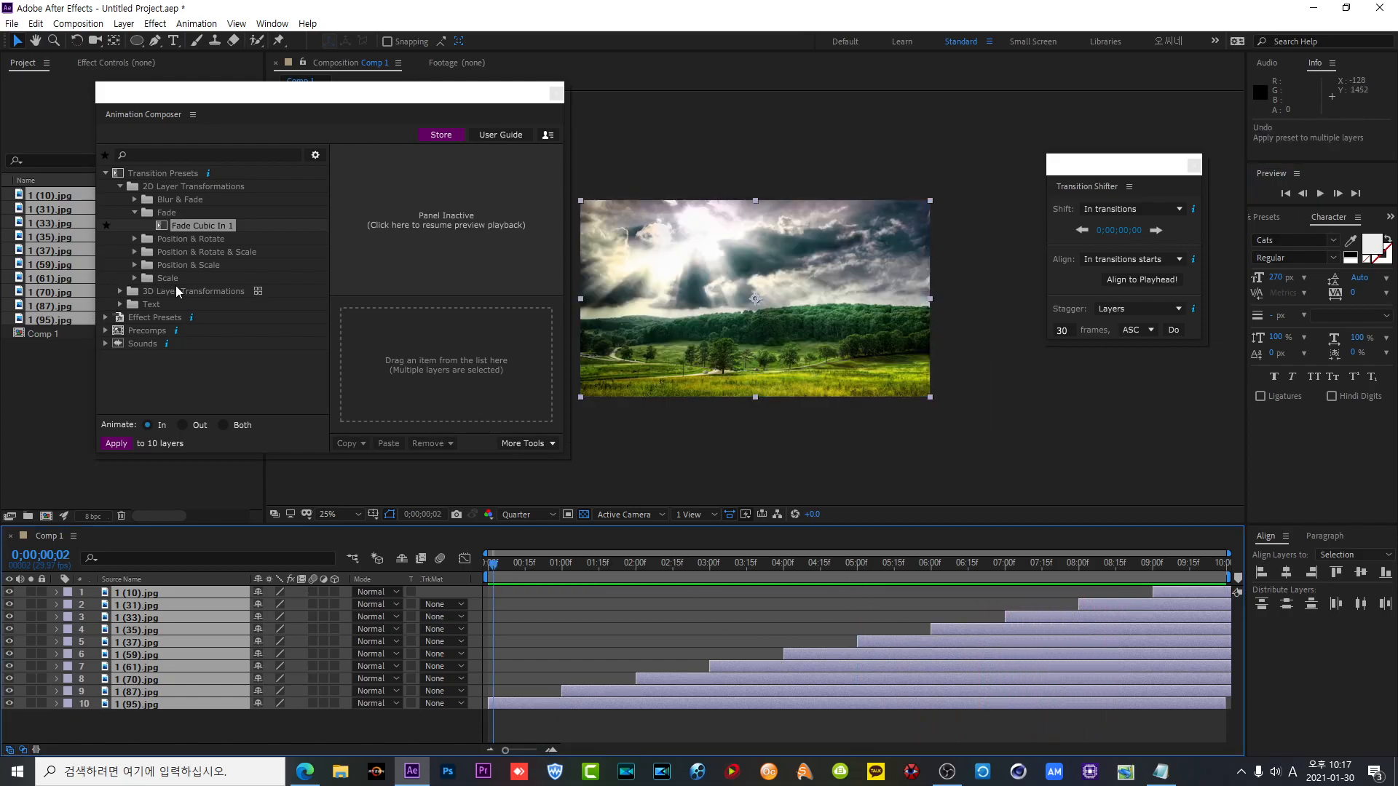
- Apply the Ease Position & Rotate 1 preset as an In transition to the ten staggered layers and preview it
click(134, 239)
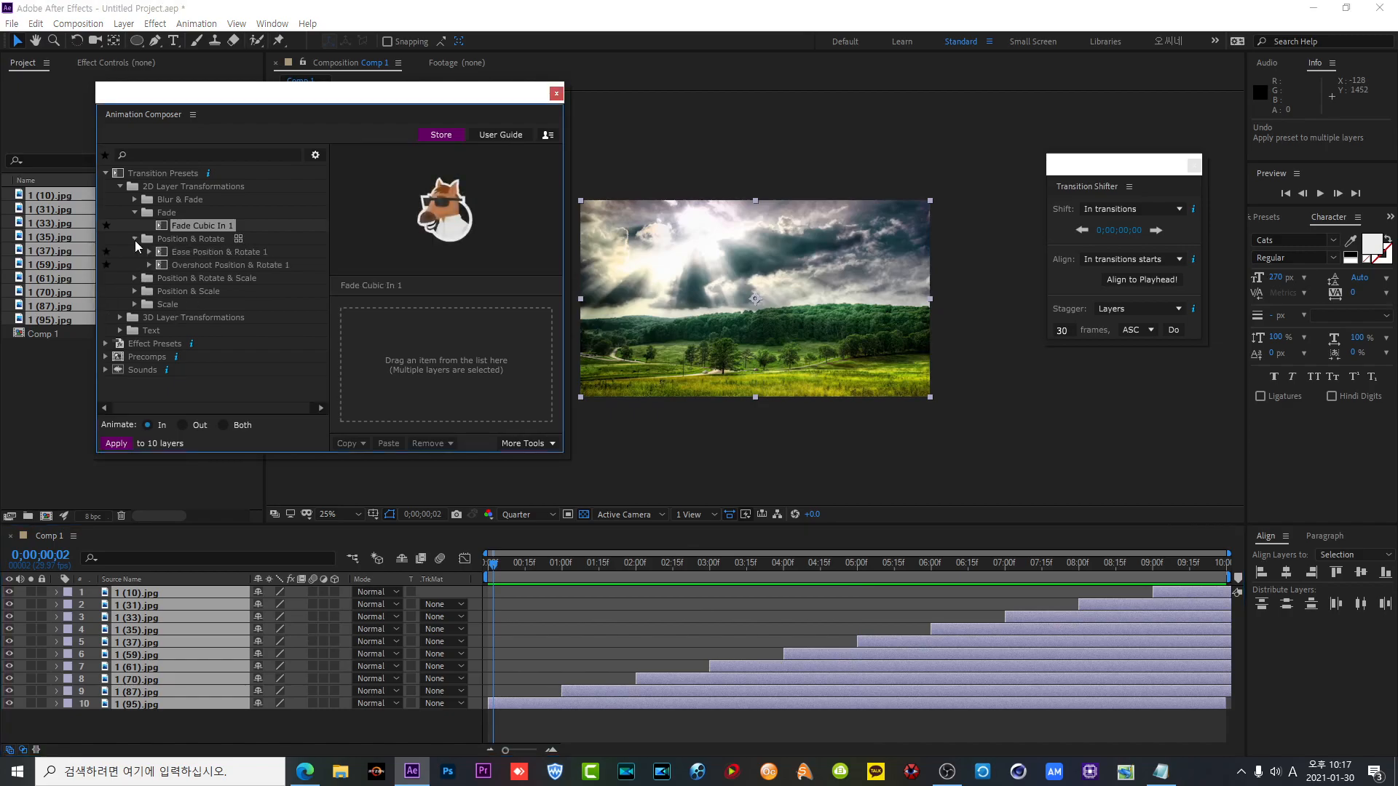
click(166, 252)
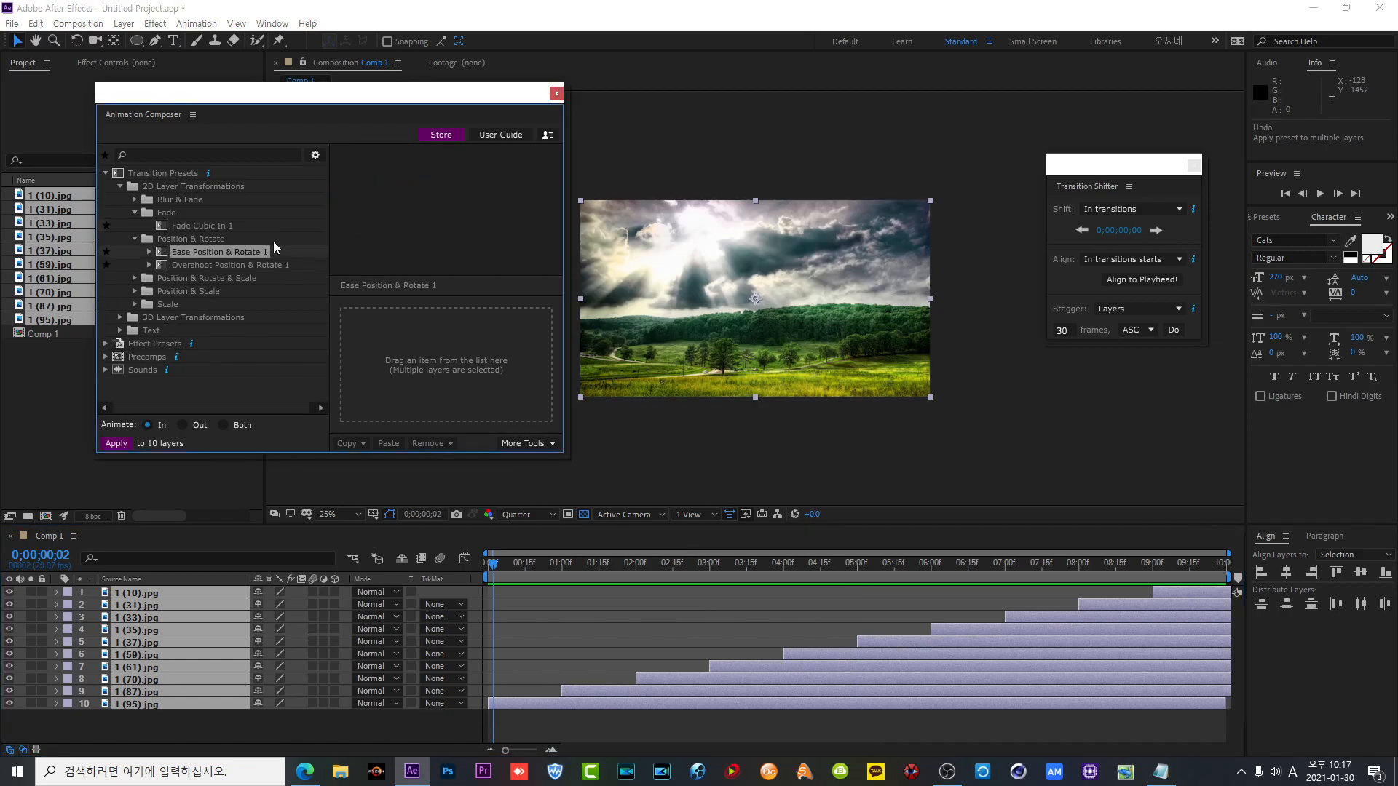
click(116, 443)
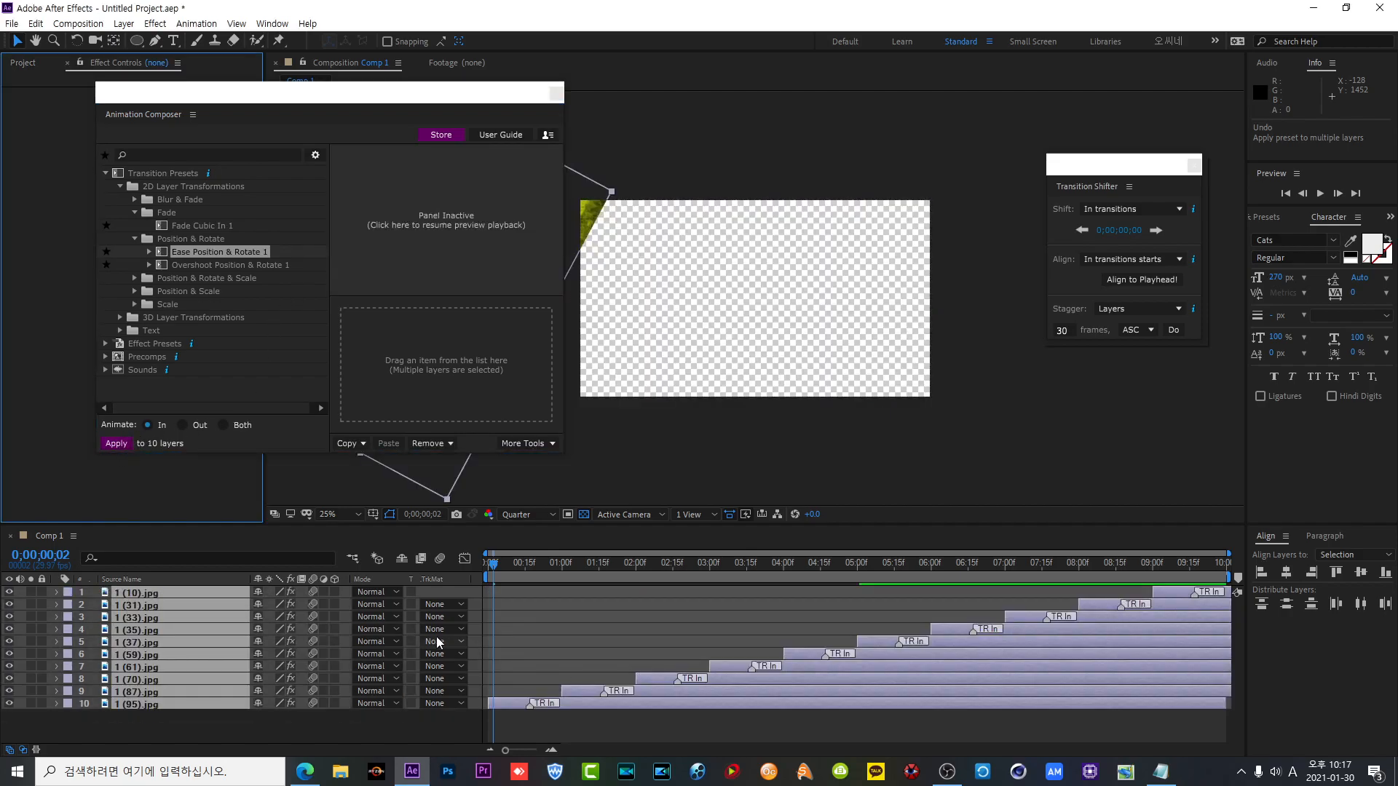
click(1320, 193)
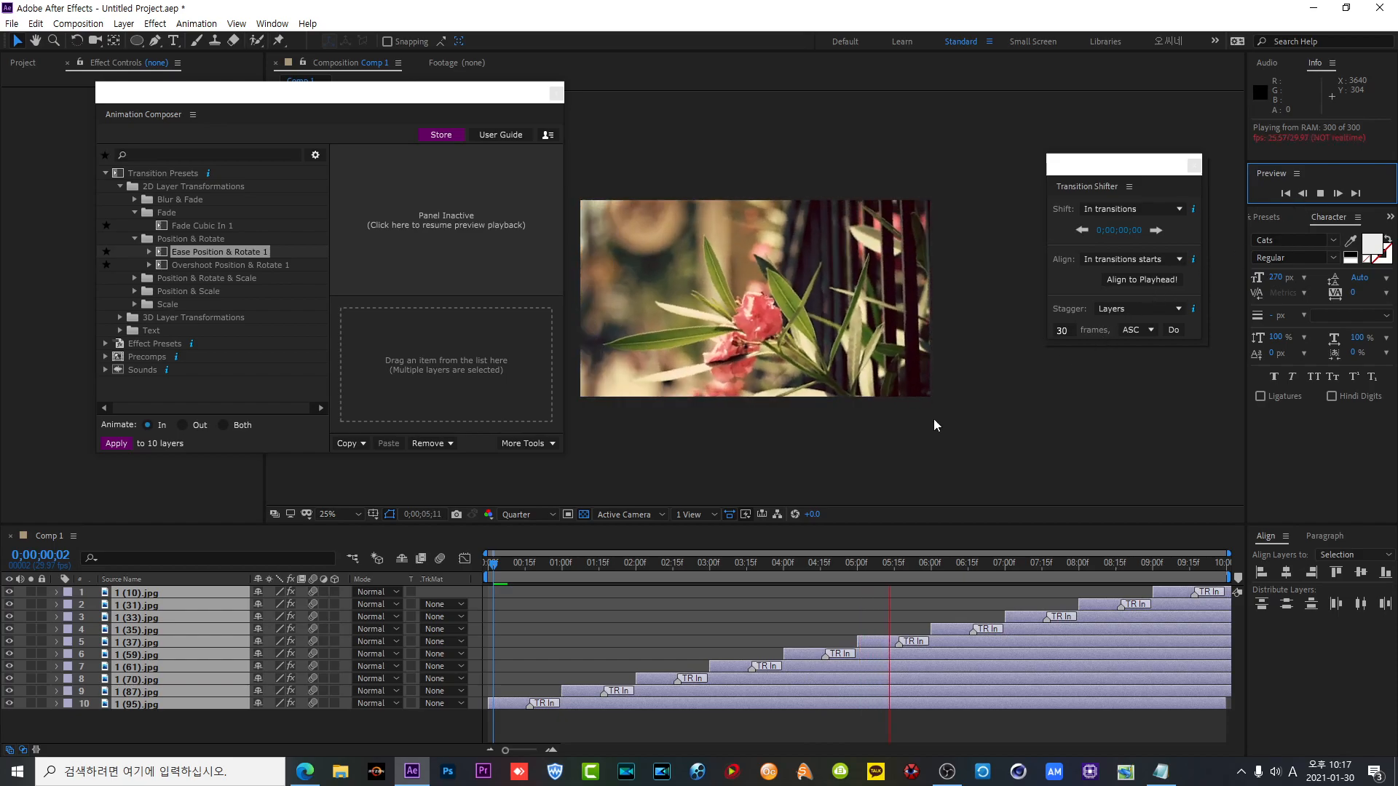
- Stop the preview and undo the Ease Position & Rotate 1 preset on the ten image layers
click(860, 569)
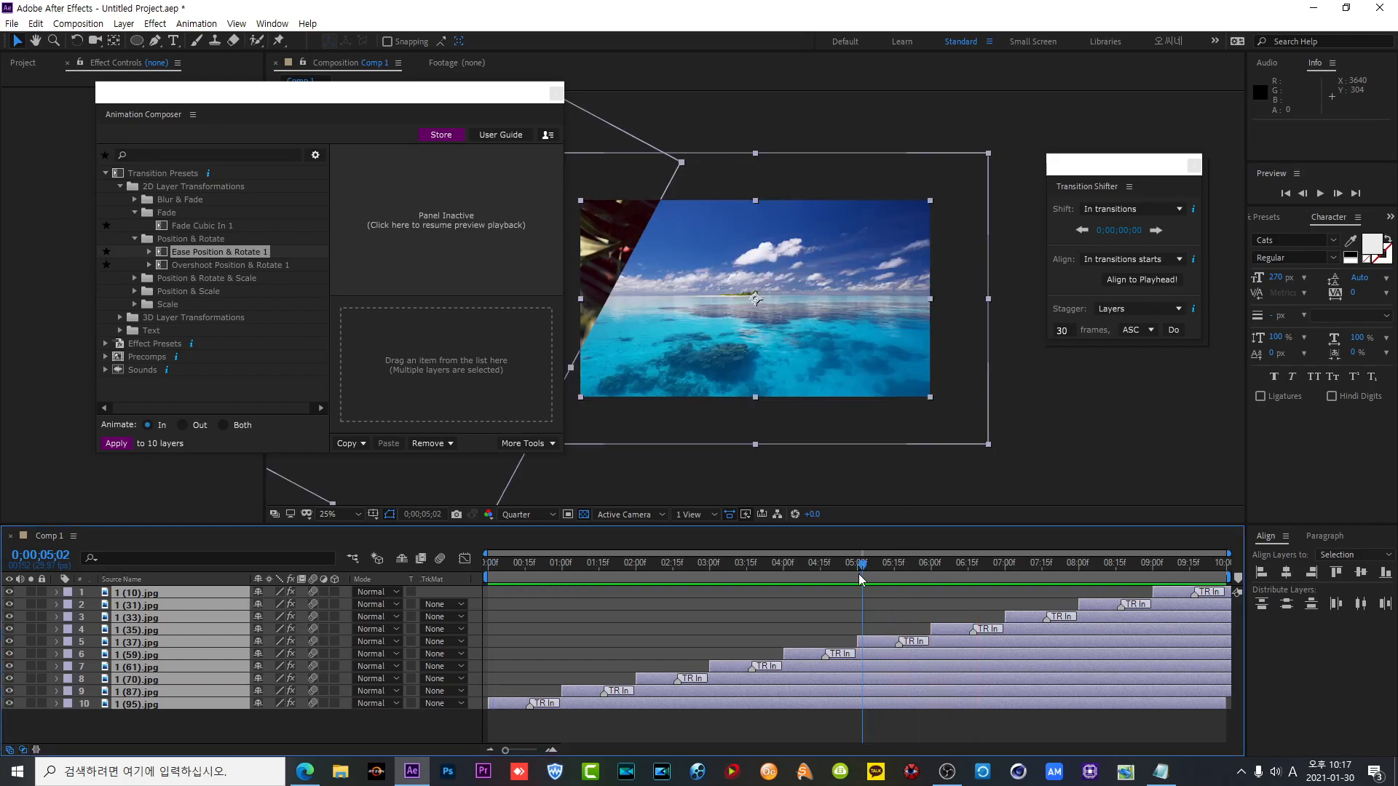
key(ctrl+z)
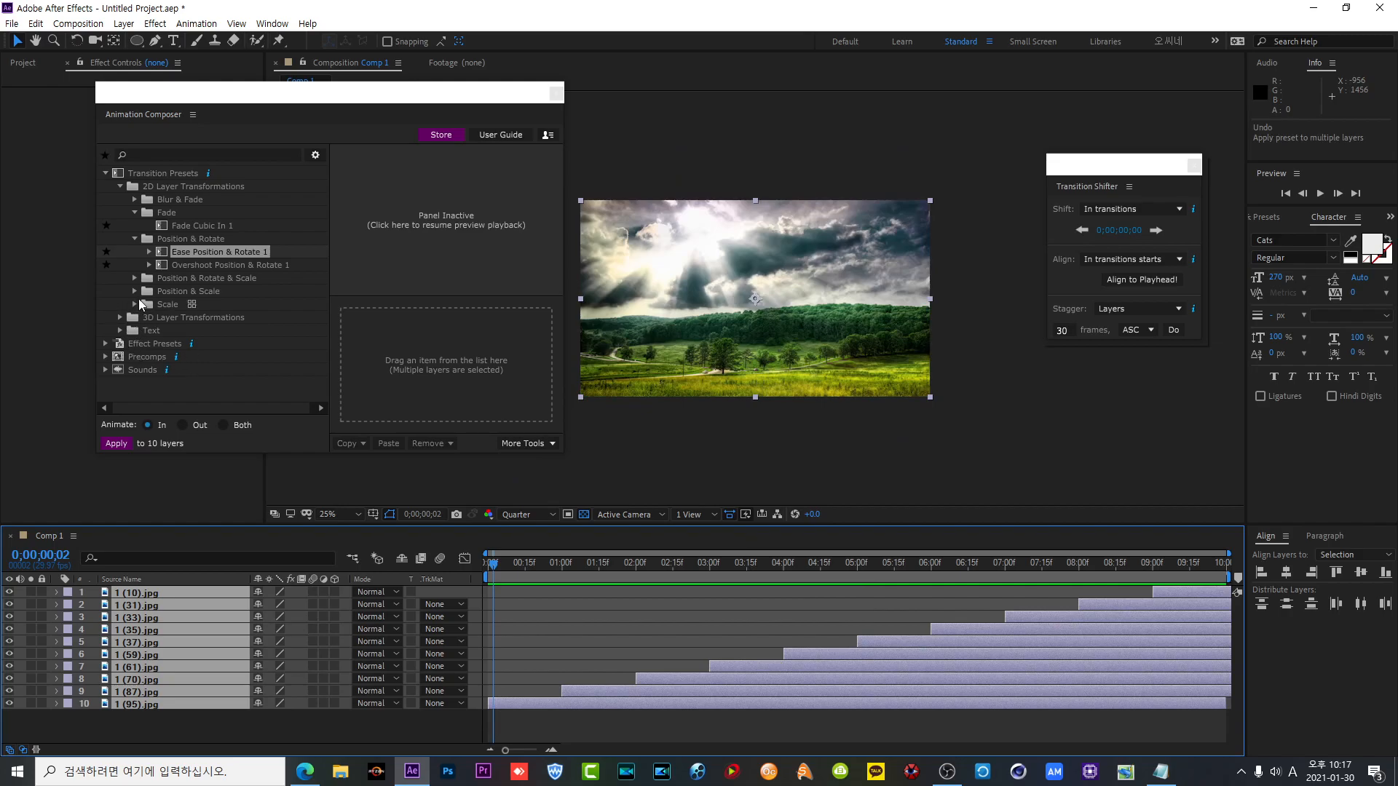
- Try the Overshoot Position & Rotate 1 preset as an In transition on the ten layers, preview it, and undo it
click(198, 265)
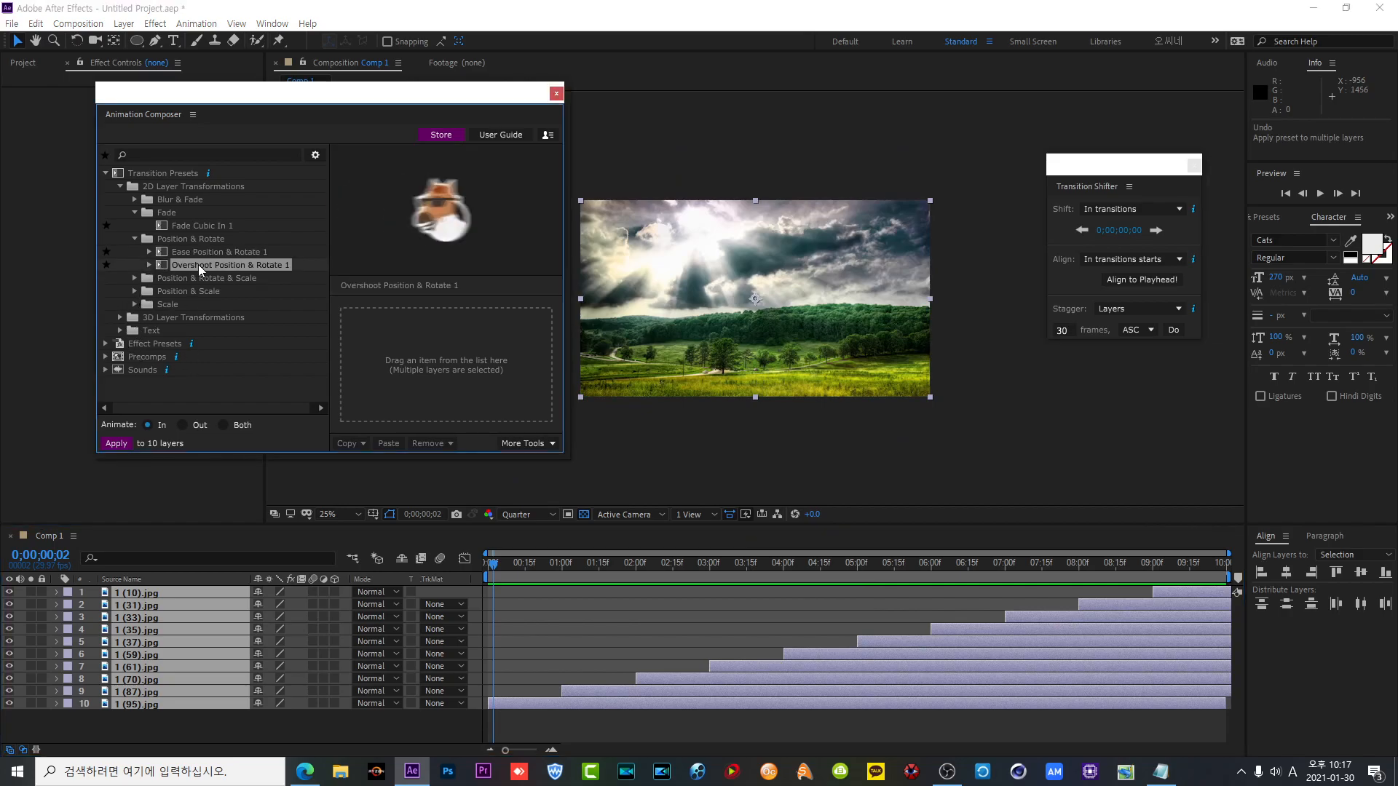
click(116, 444)
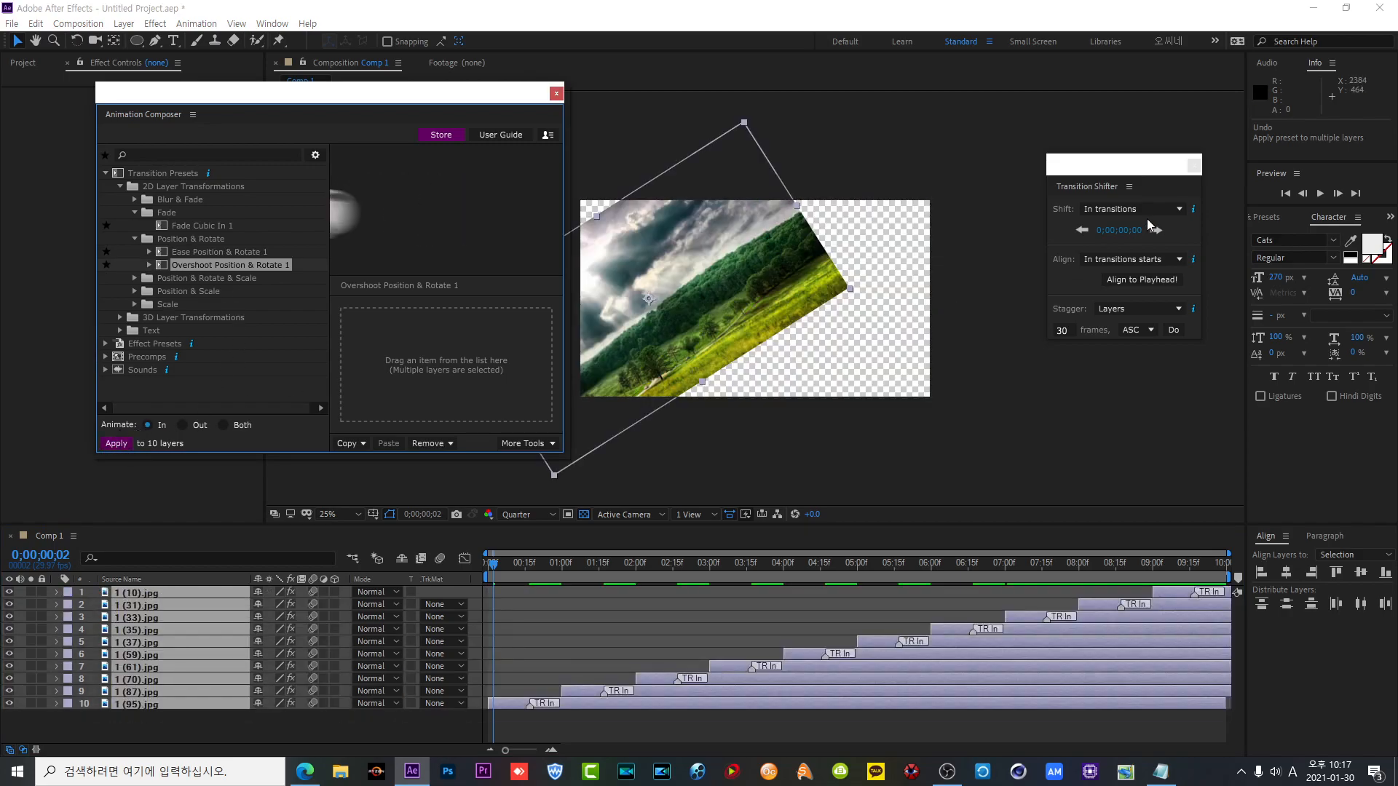
click(1320, 194)
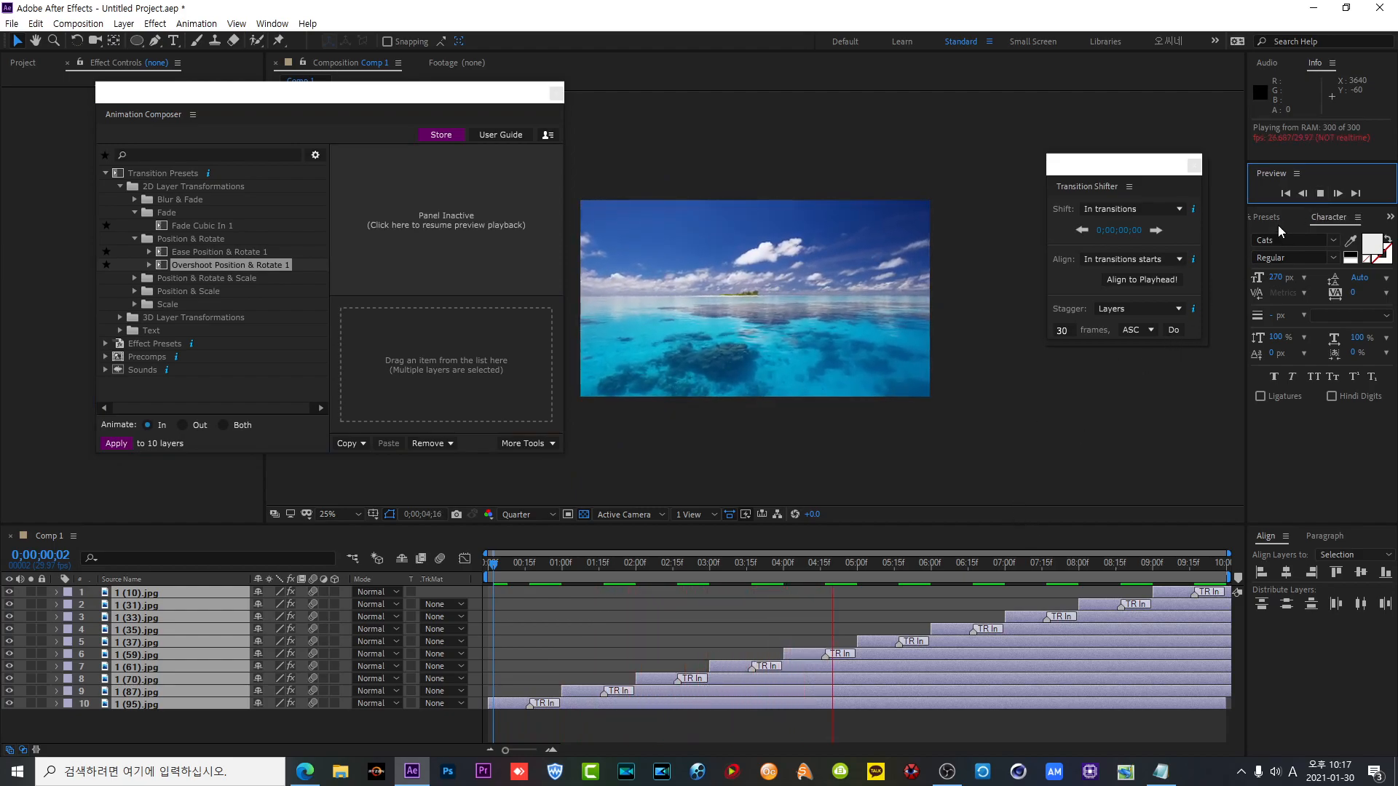
key(space)
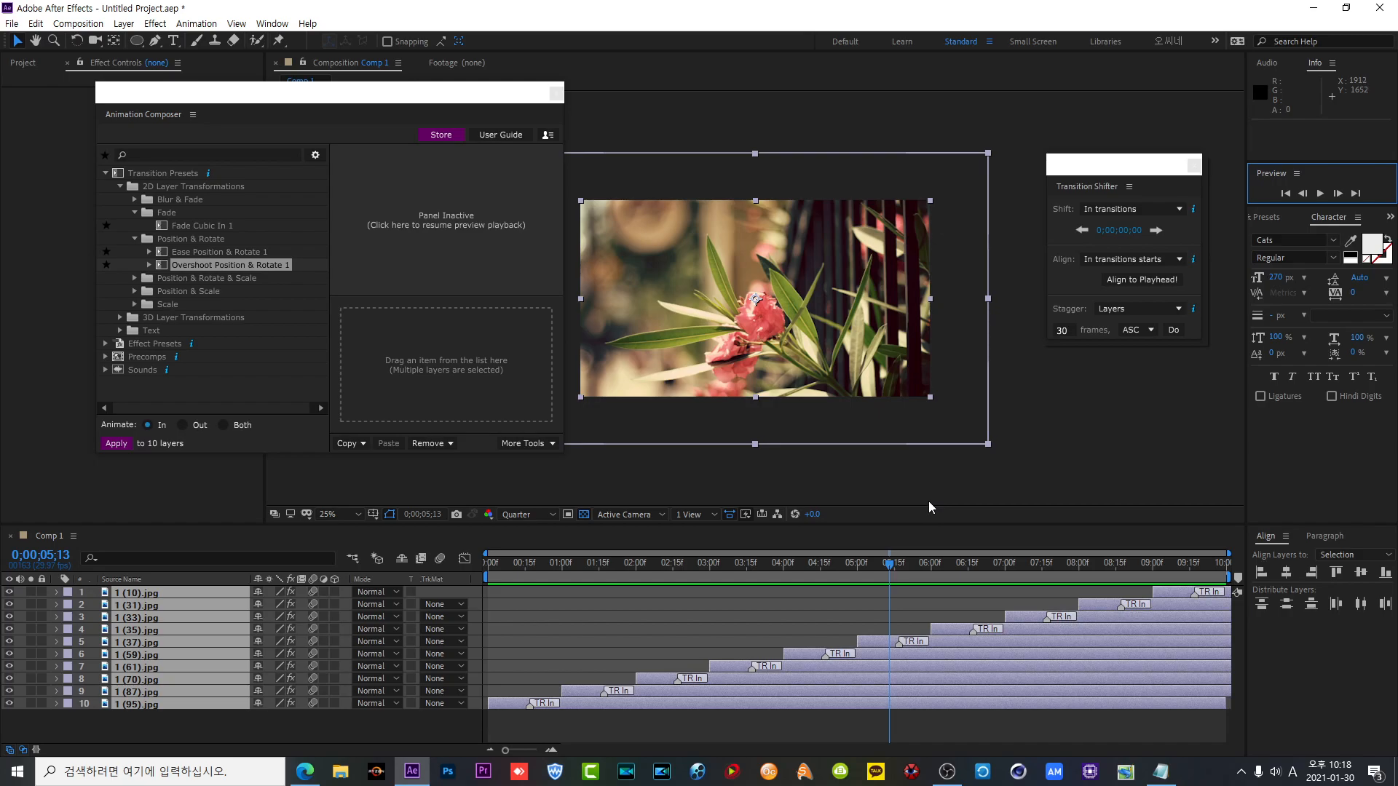
key(ctrl+z)
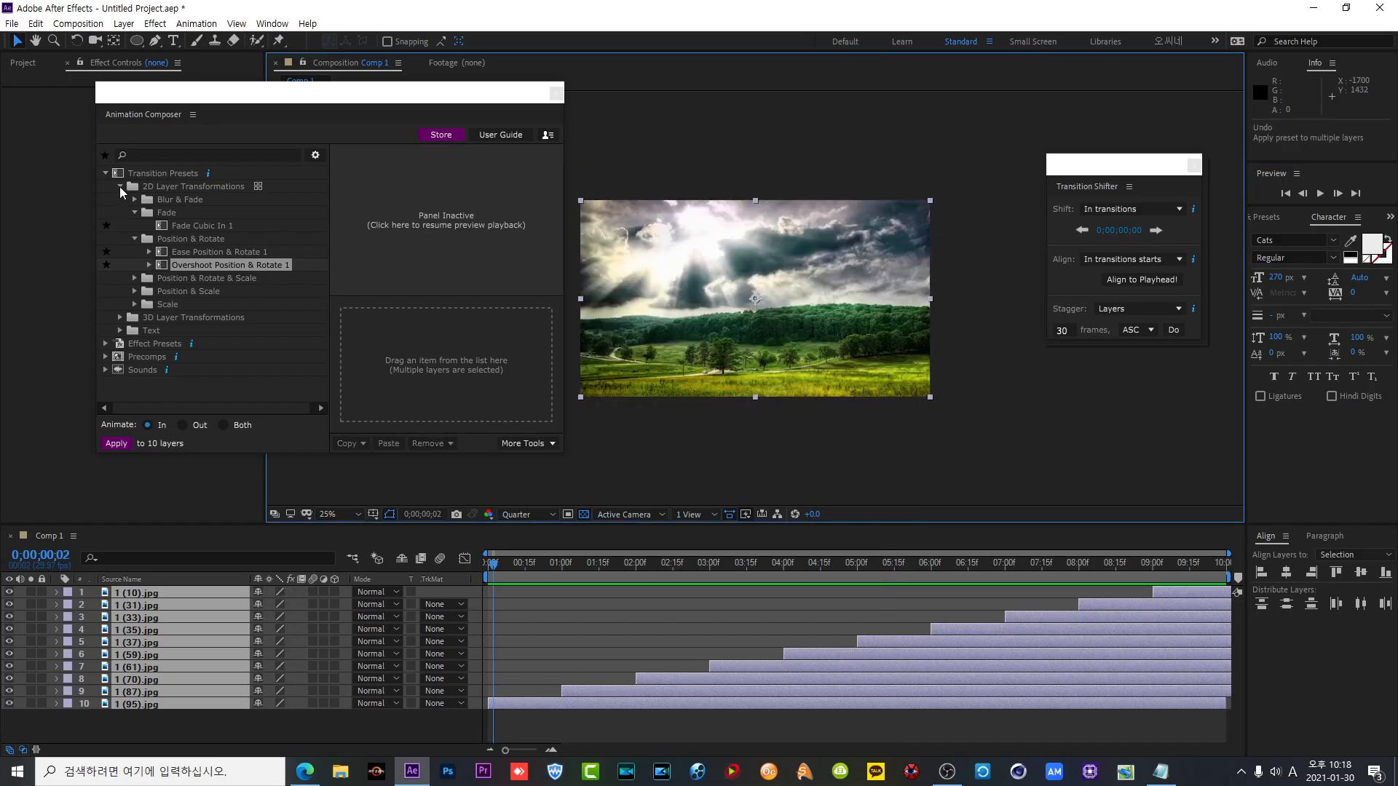
- Look through the Position & Rotate & Scale presets, then try Overshoot Position & Scale 2 as an In transition, preview it, and undo it
click(134, 279)
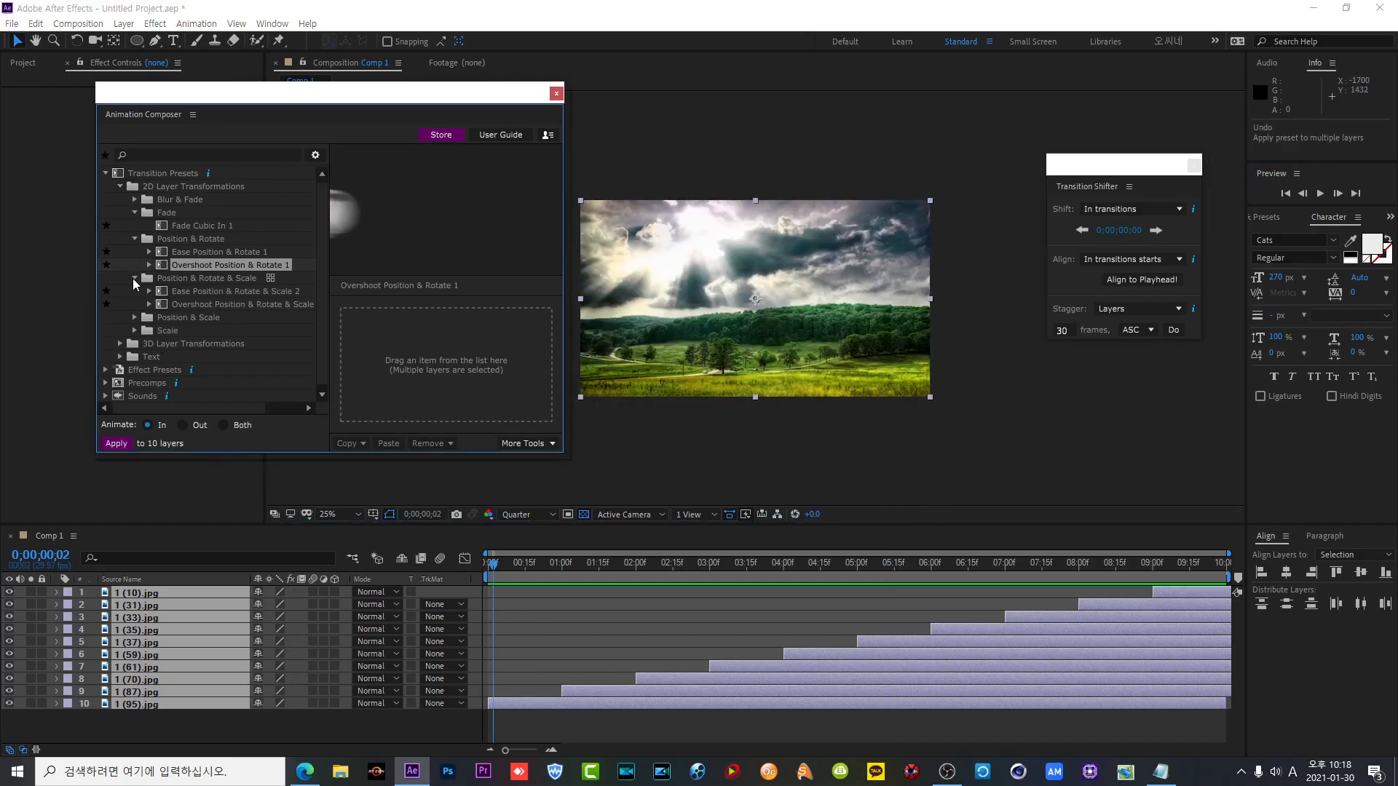
click(193, 290)
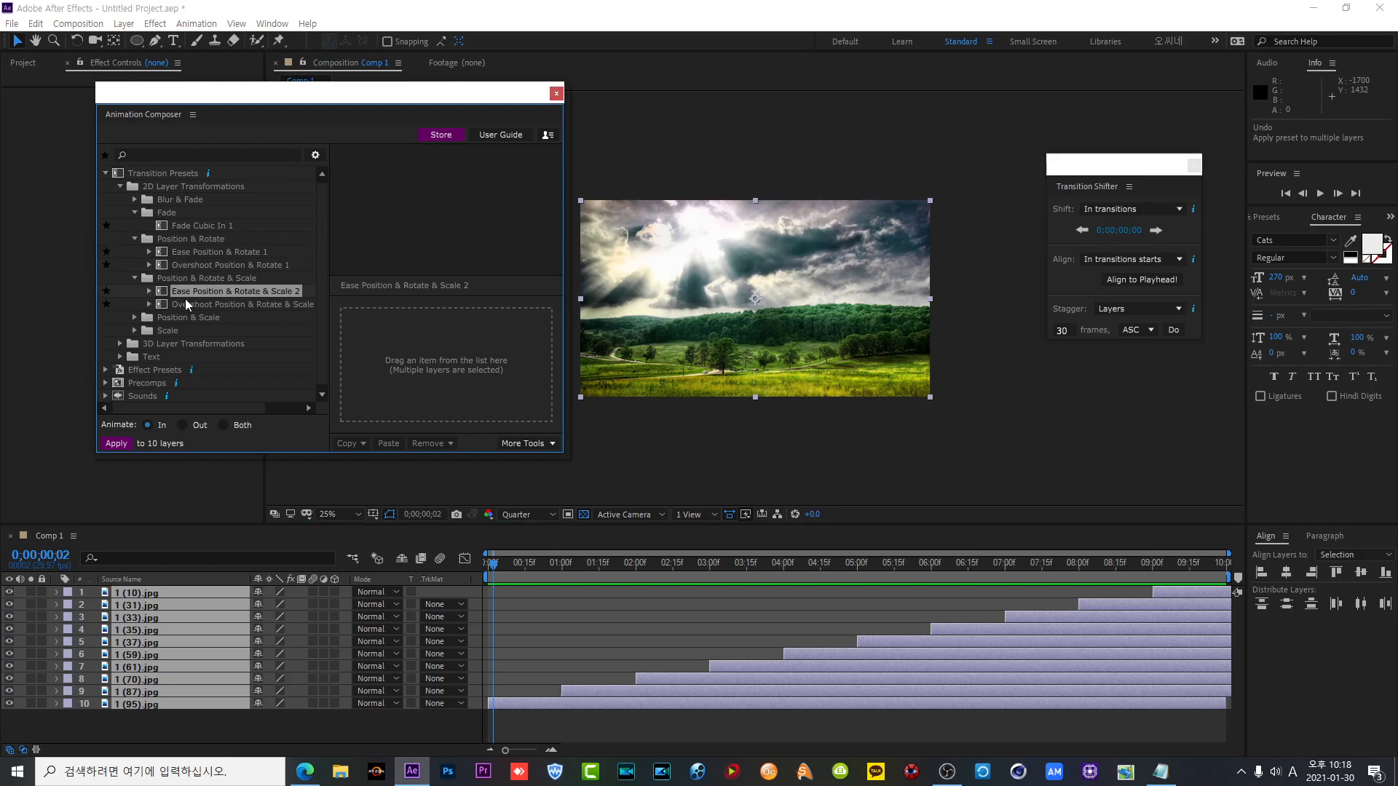
click(184, 306)
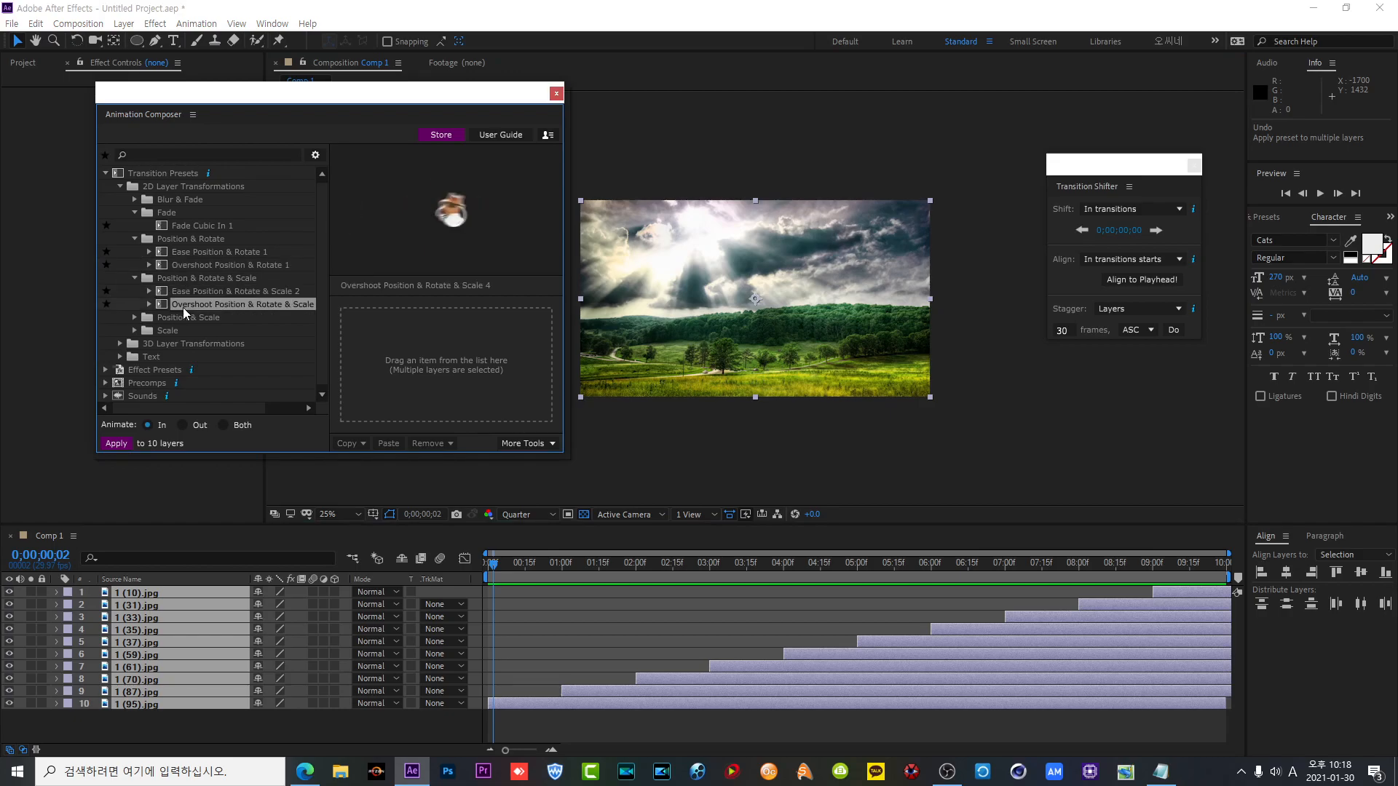
click(134, 319)
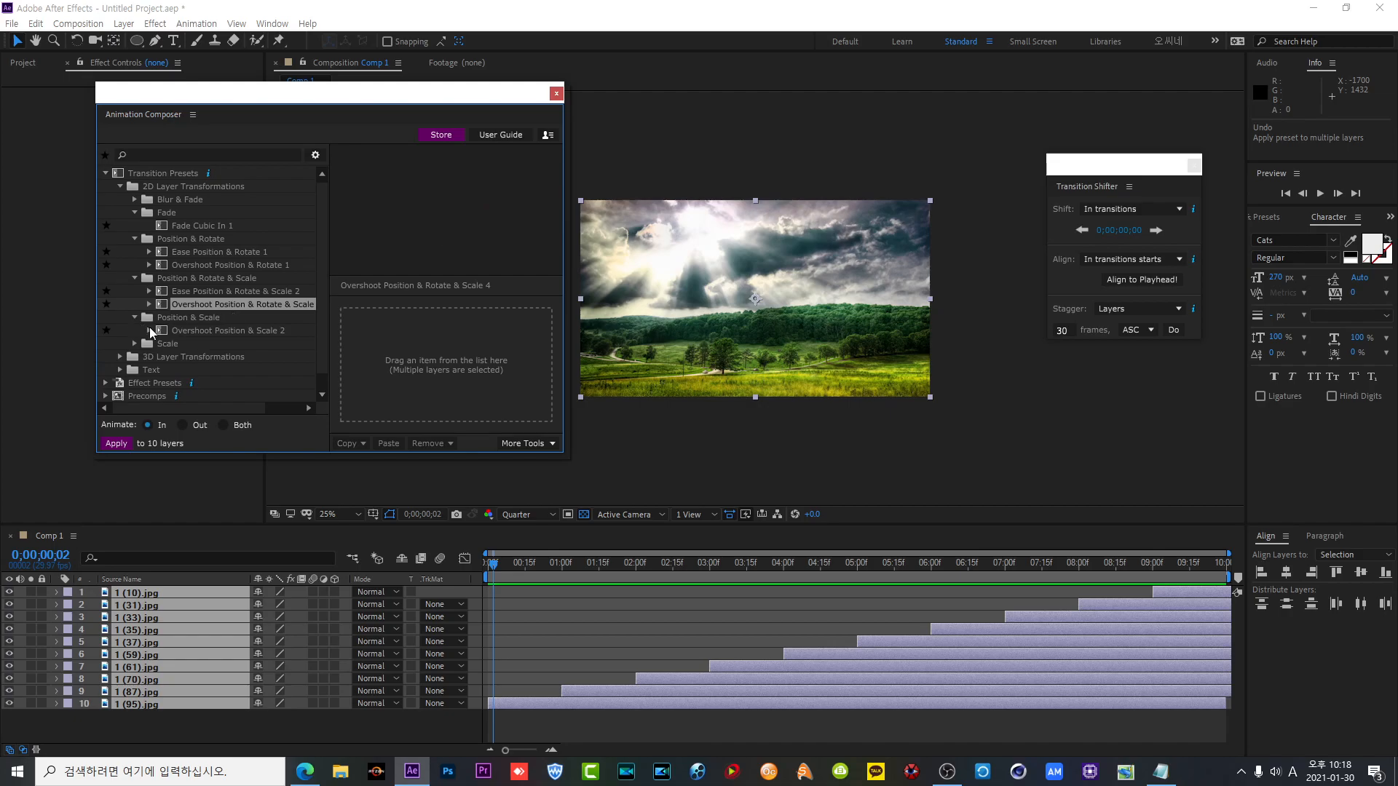
click(176, 331)
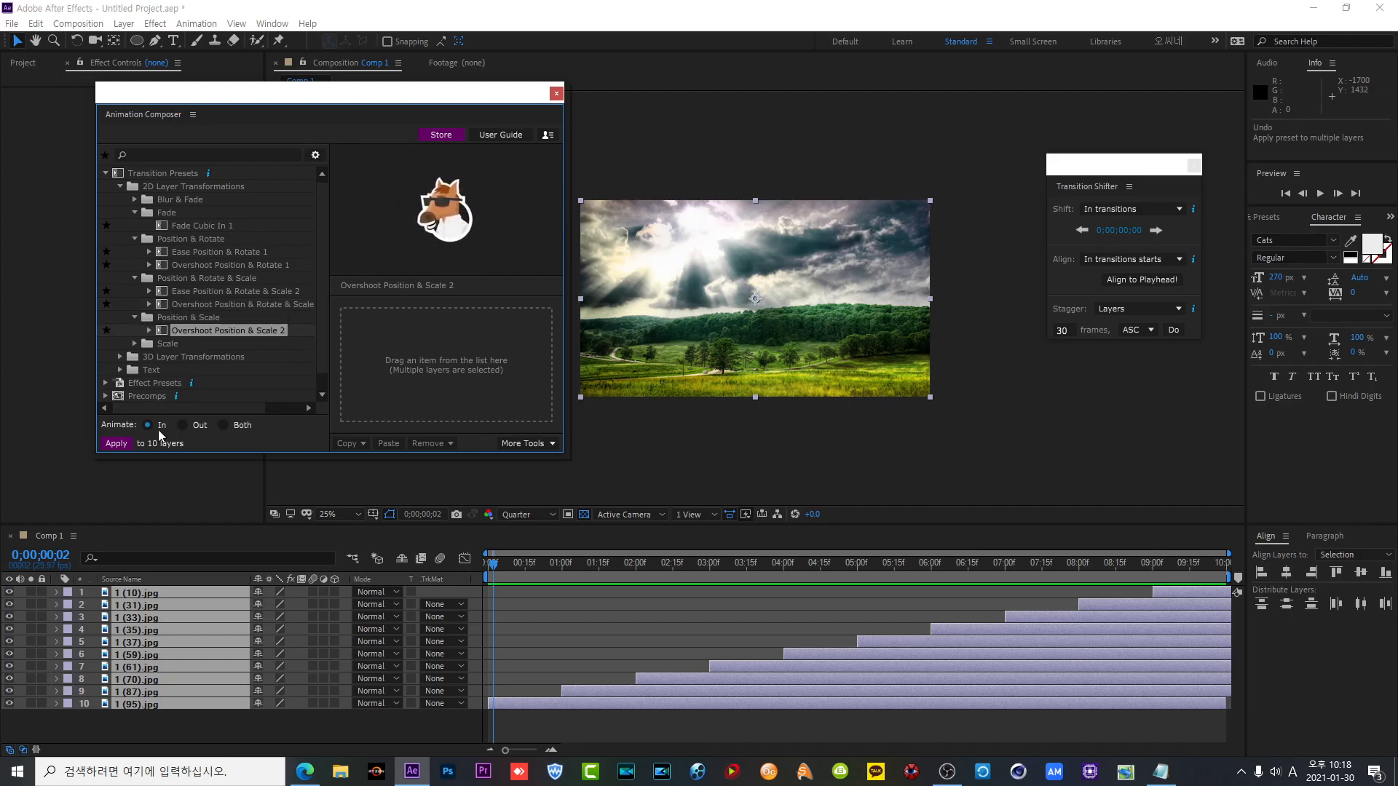
click(115, 445)
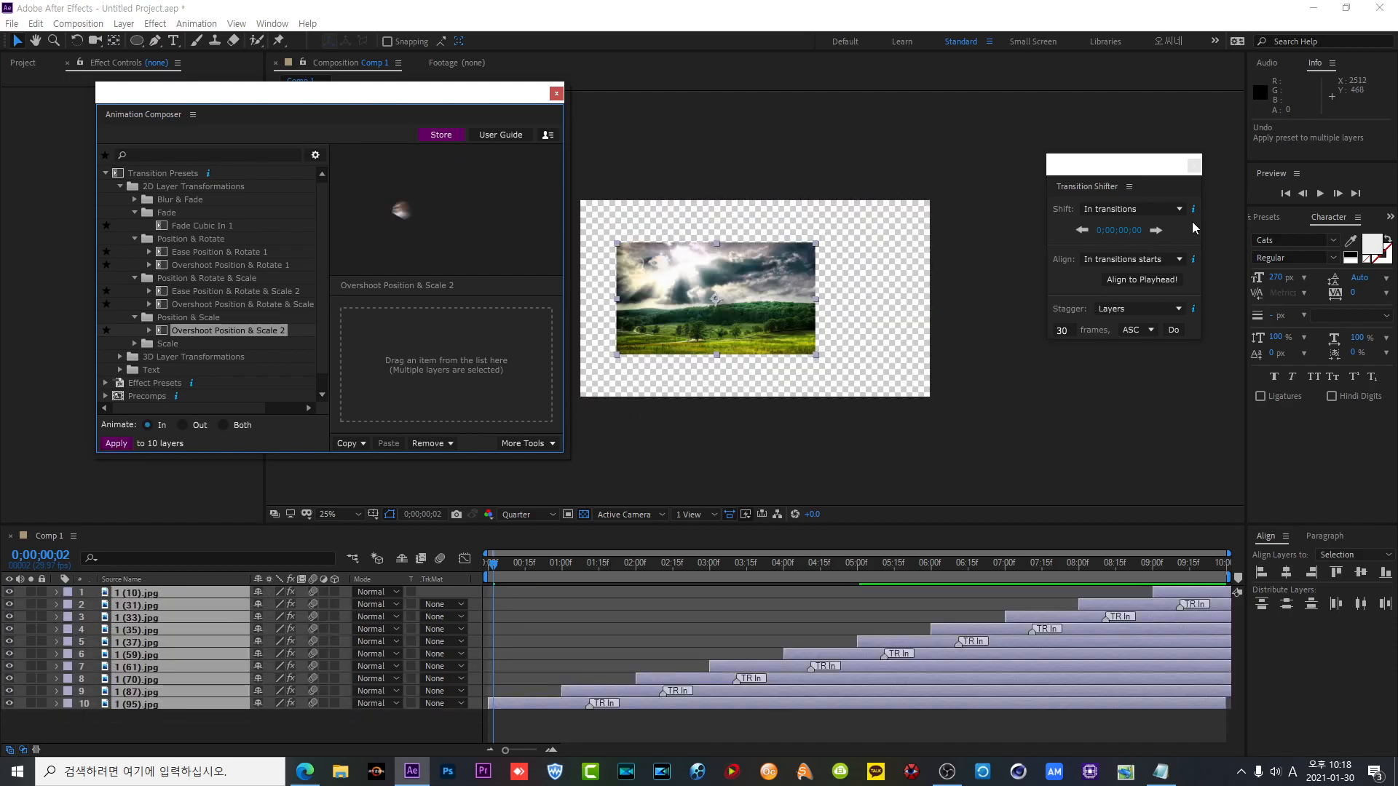
click(1318, 194)
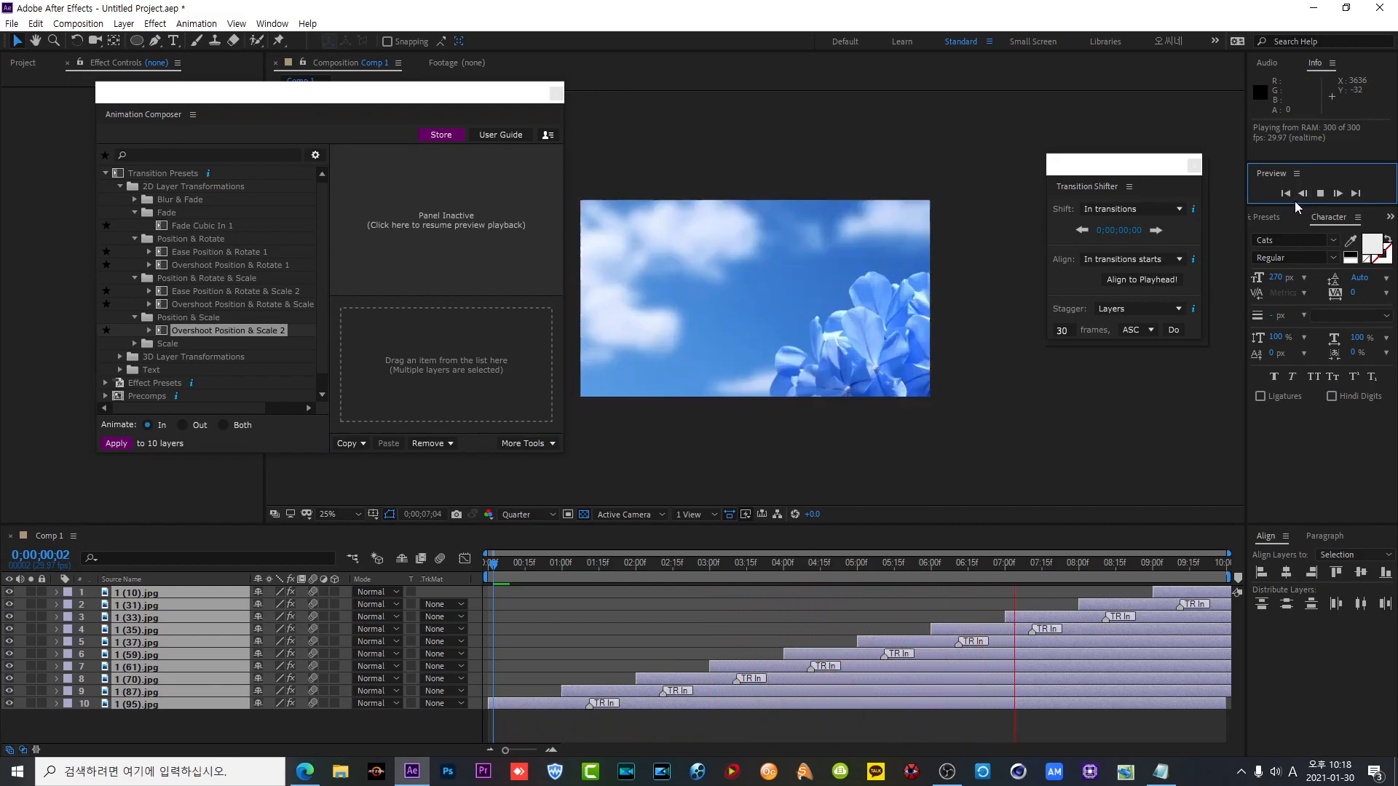
click(827, 559)
key(ctrl+z)
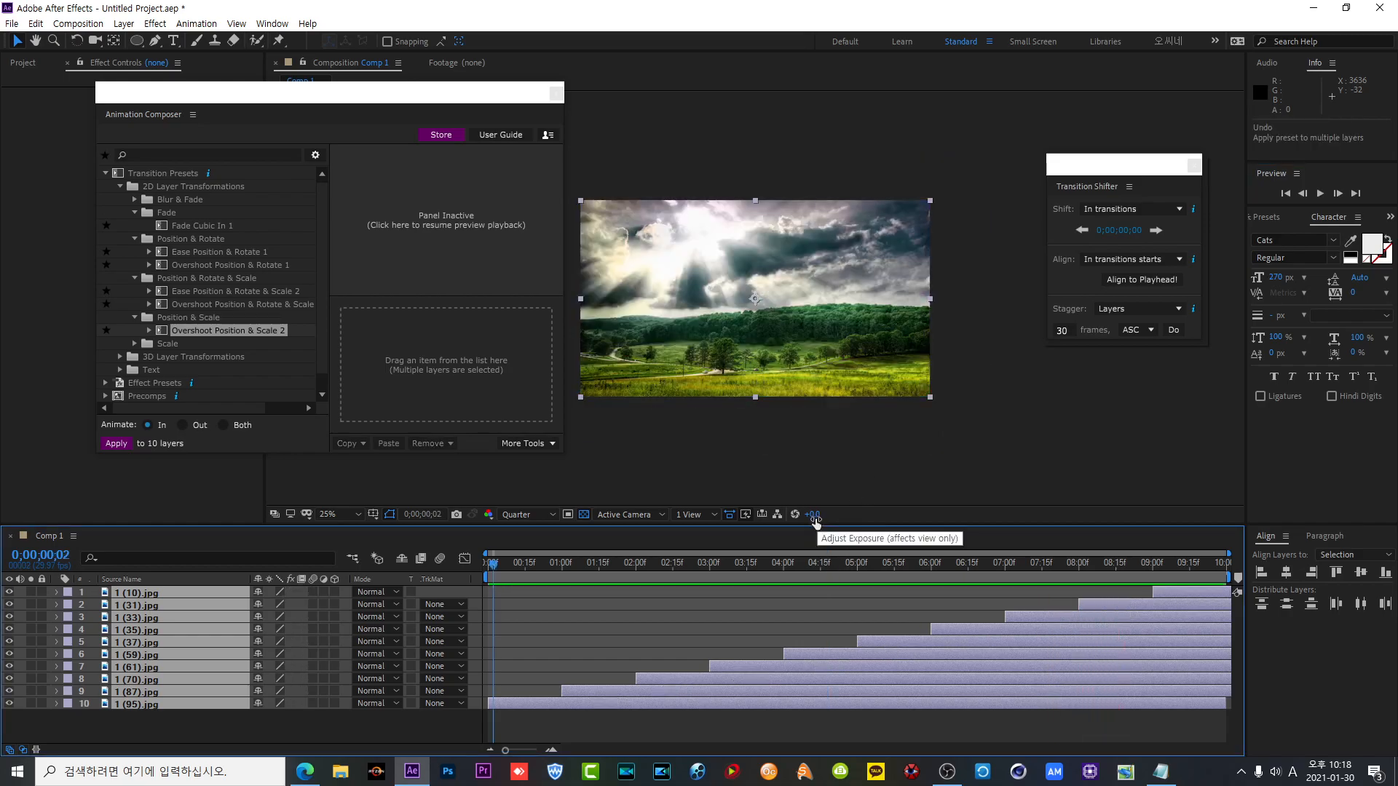
- Try the Overshoot Scale From Anchor Point 2 preset as an In transition on the ten layers, preview it, and undo it
click(128, 343)
click(135, 344)
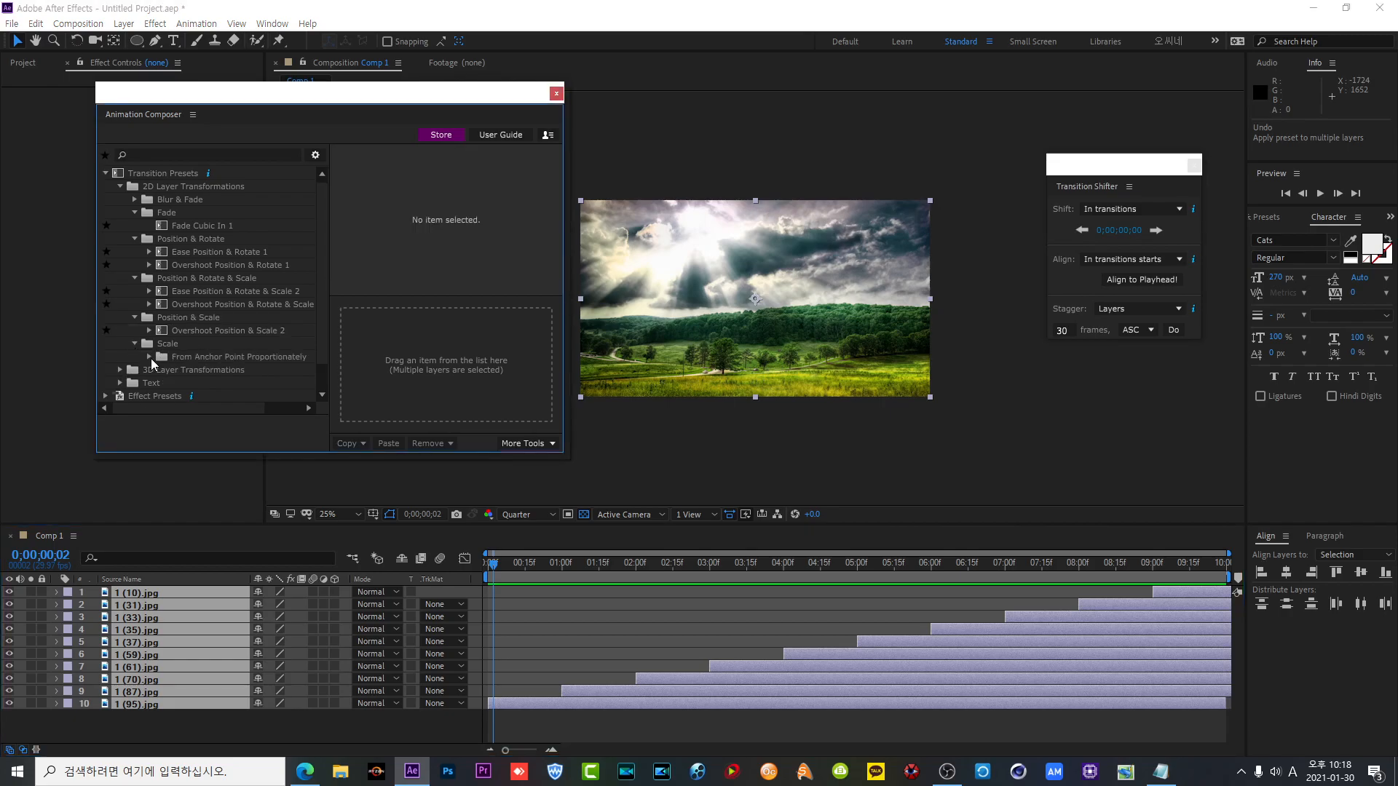
click(149, 356)
click(191, 370)
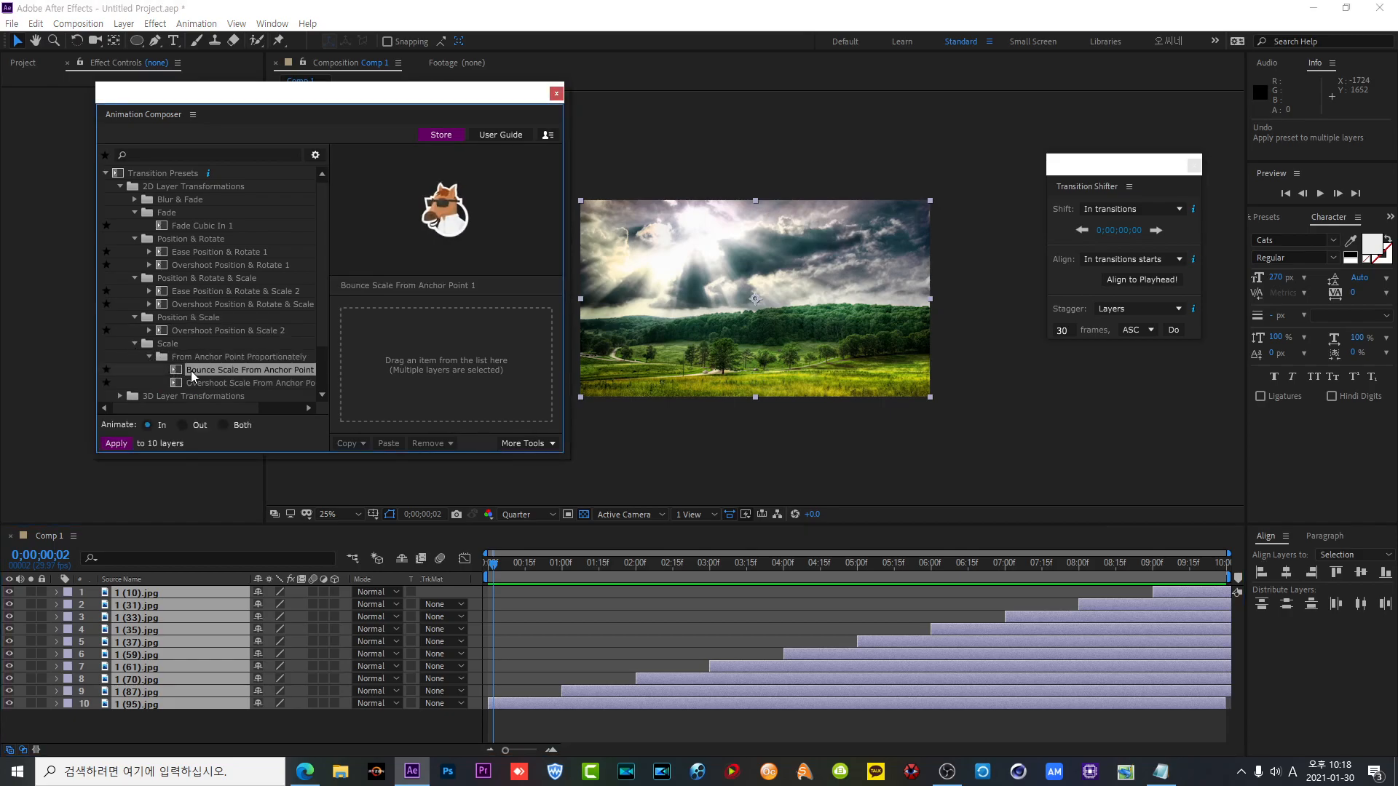
click(259, 382)
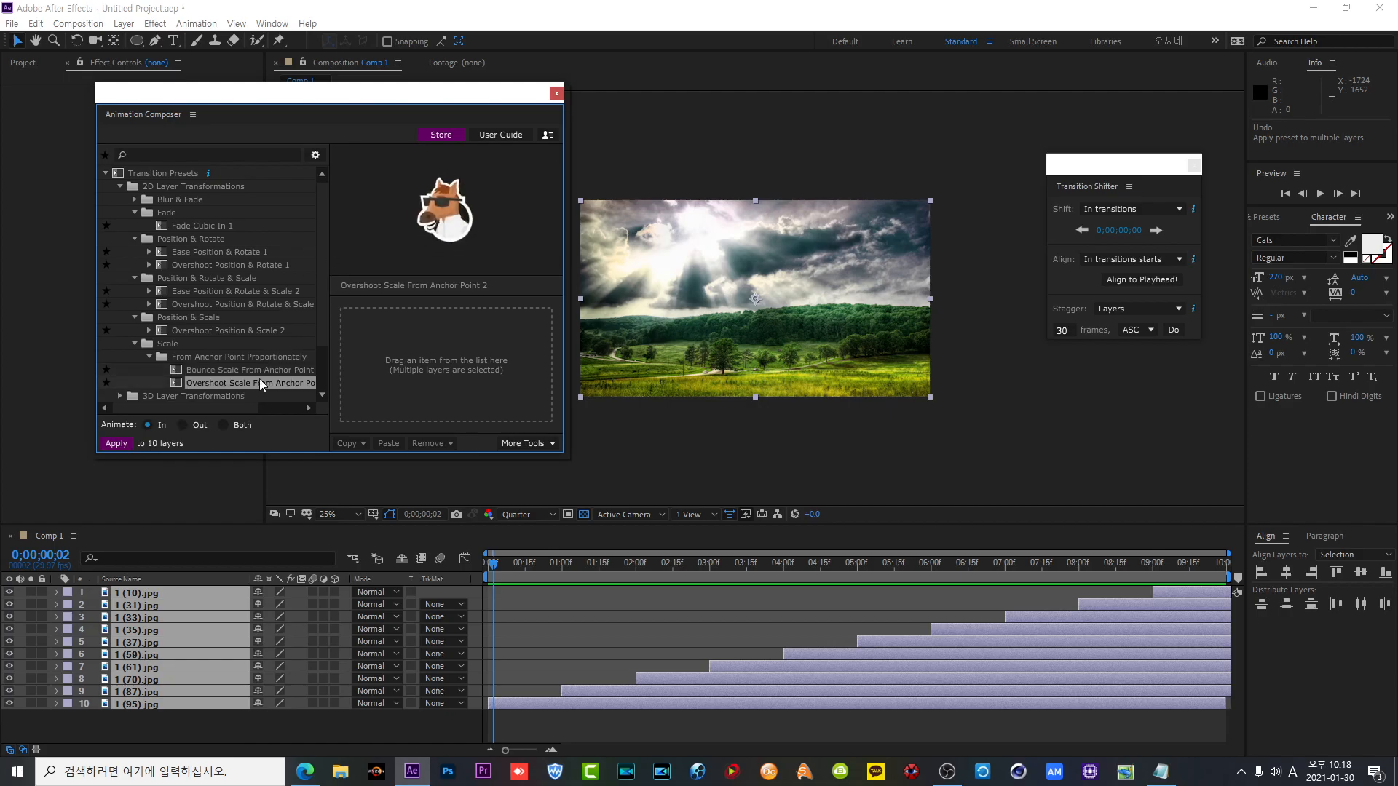
click(116, 443)
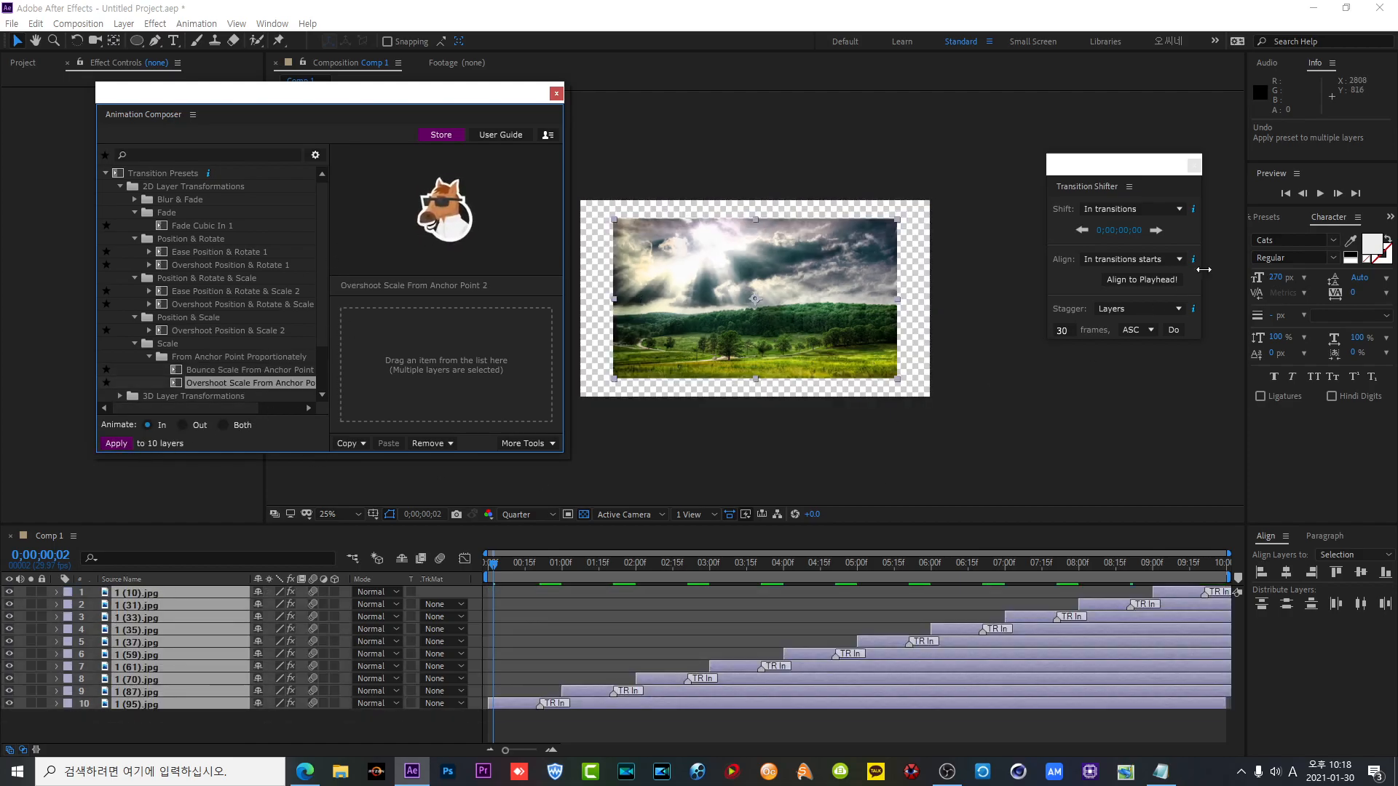
click(1320, 194)
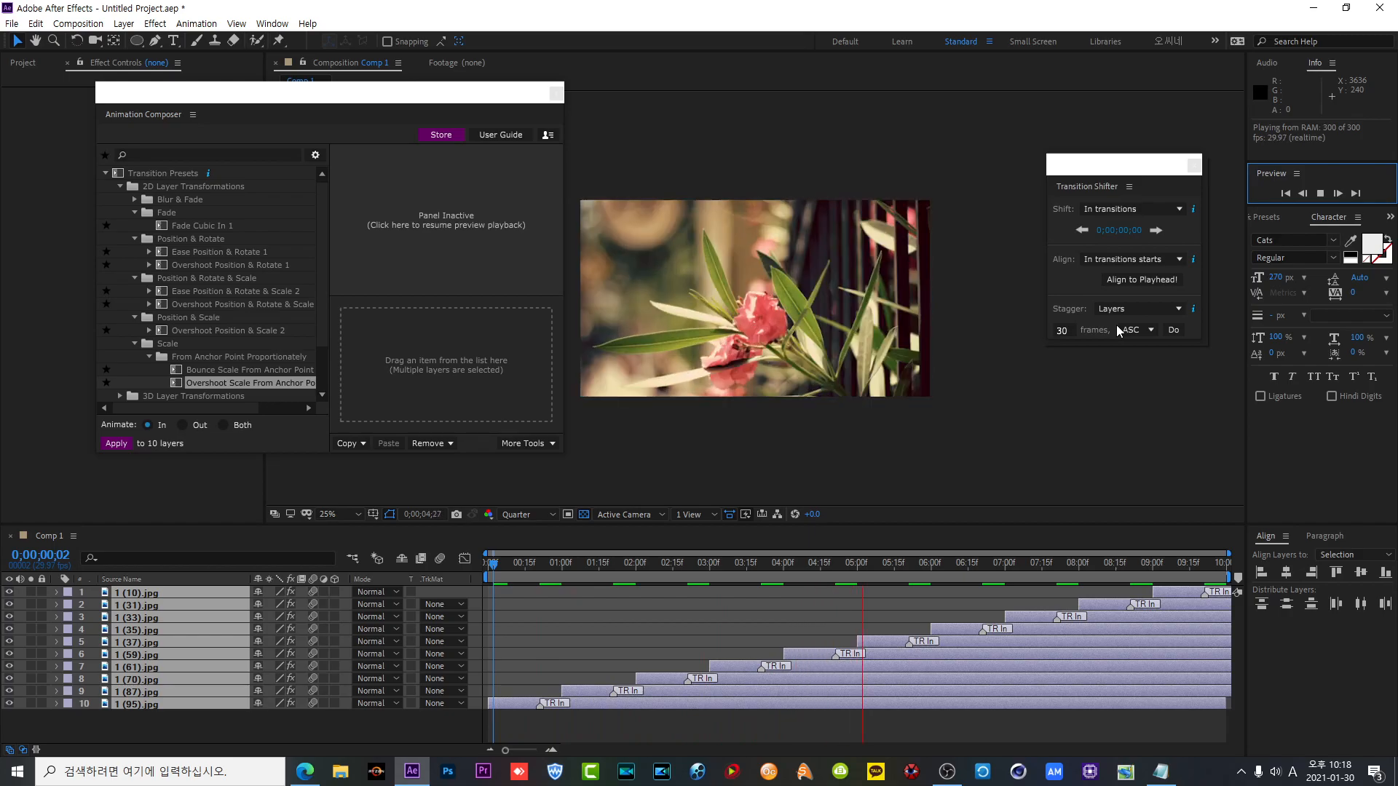
click(812, 558)
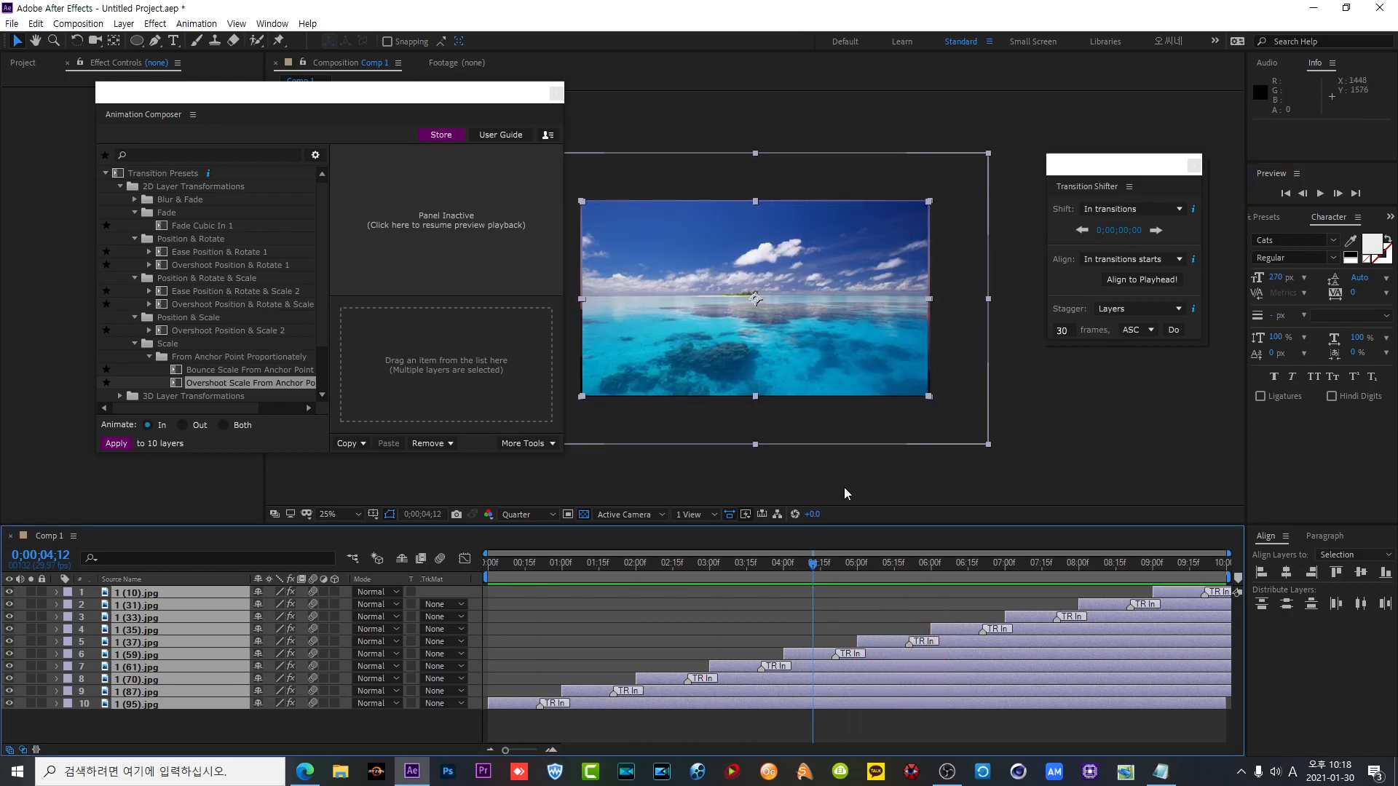
key(ctrl+z)
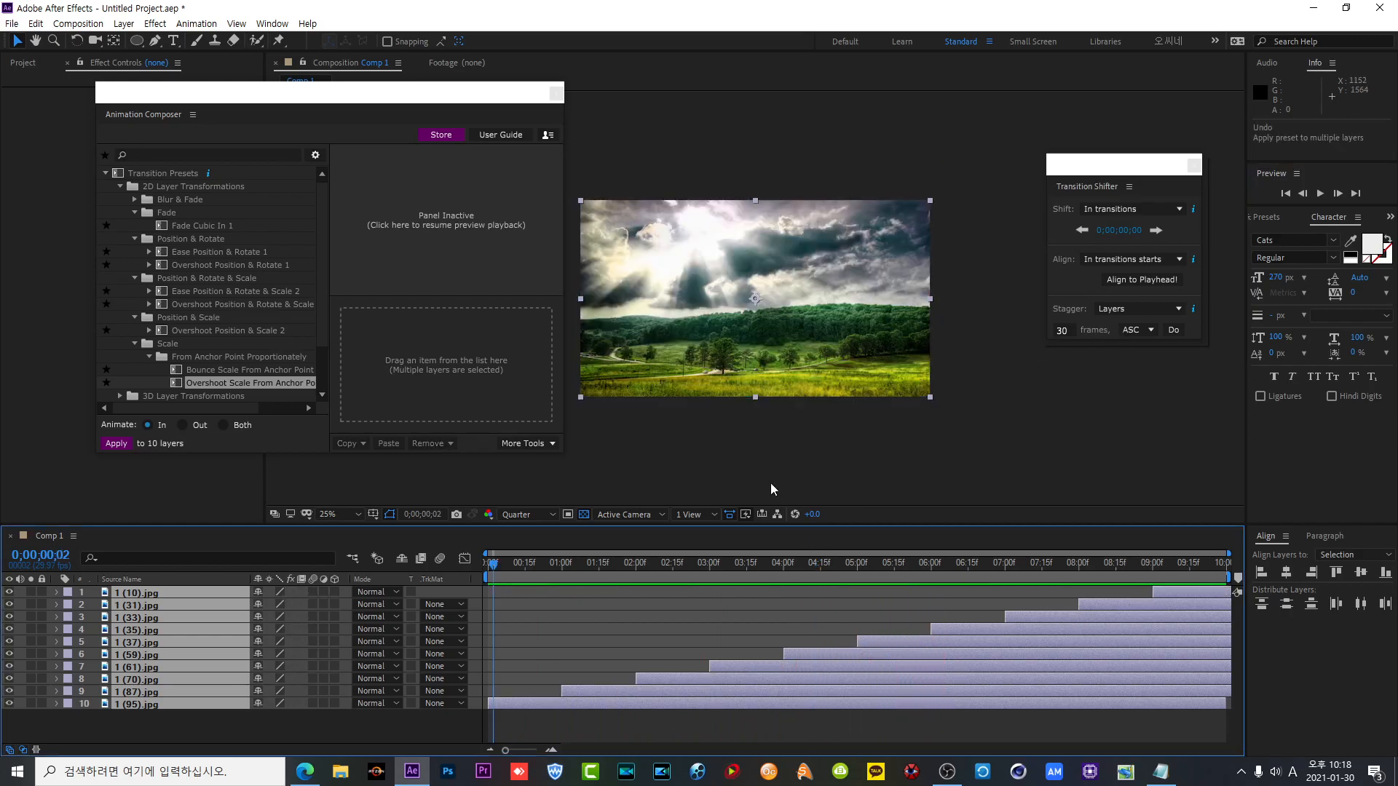
- Apply the 3D Layer Transformations preset Ease Fade & Rotate Around Edge Forward 3 as an In transition to the ten image layers
click(121, 187)
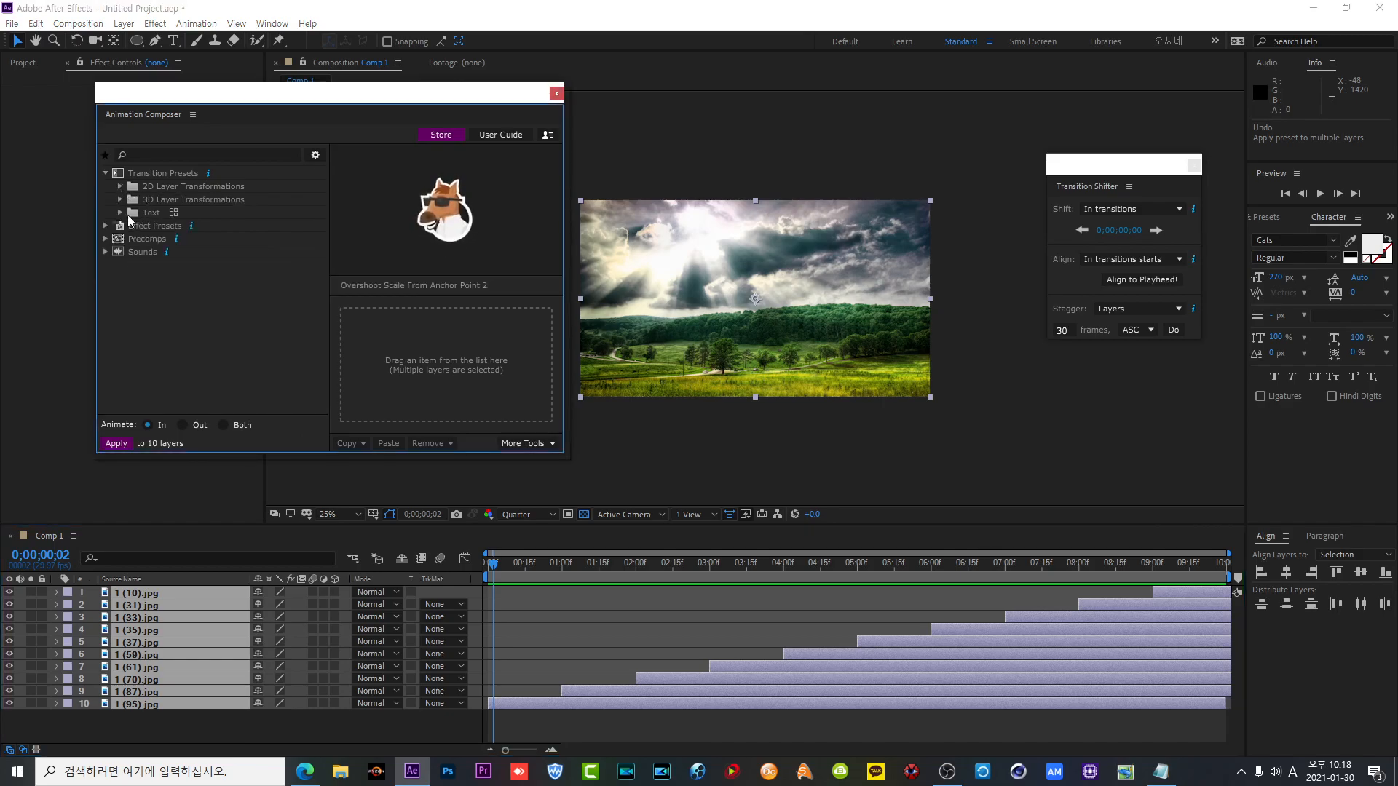
click(120, 199)
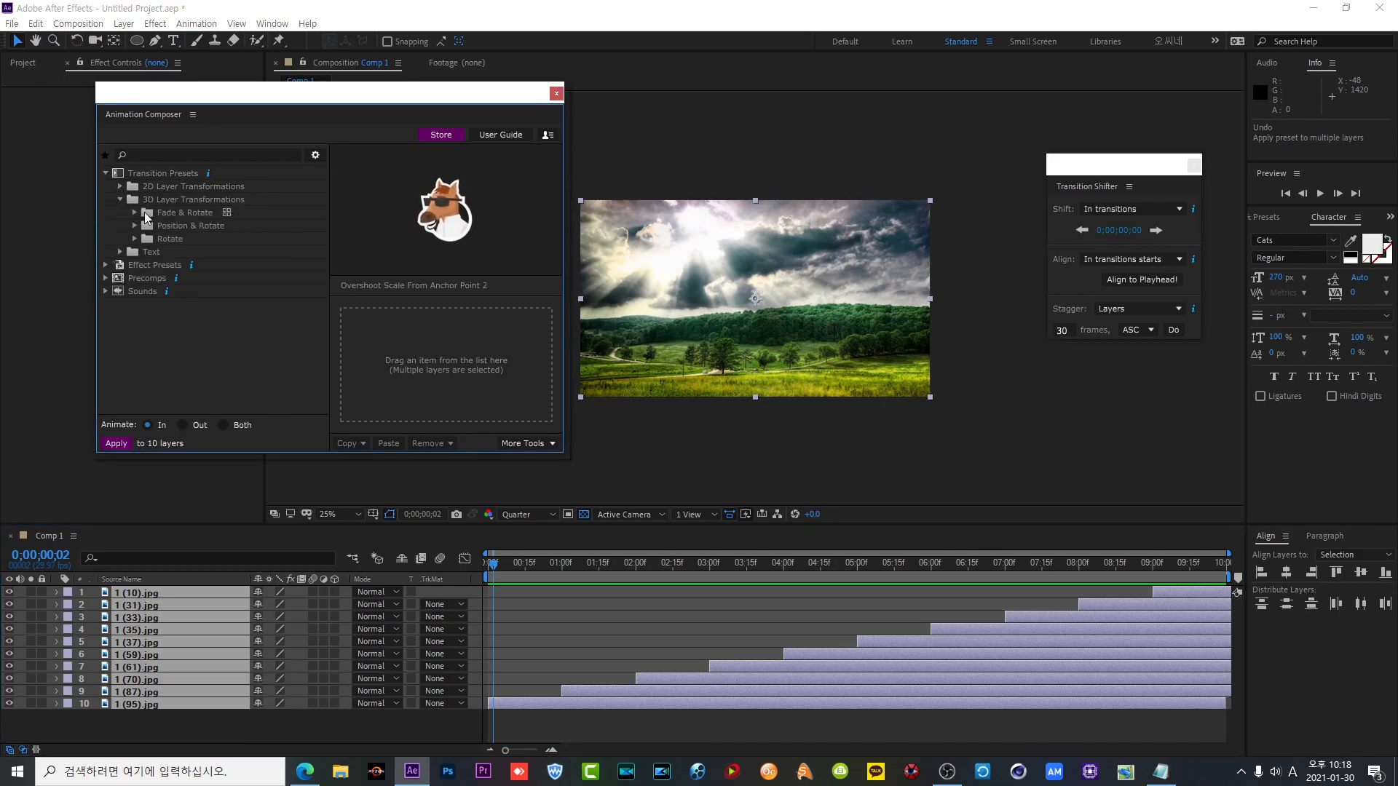
click(135, 213)
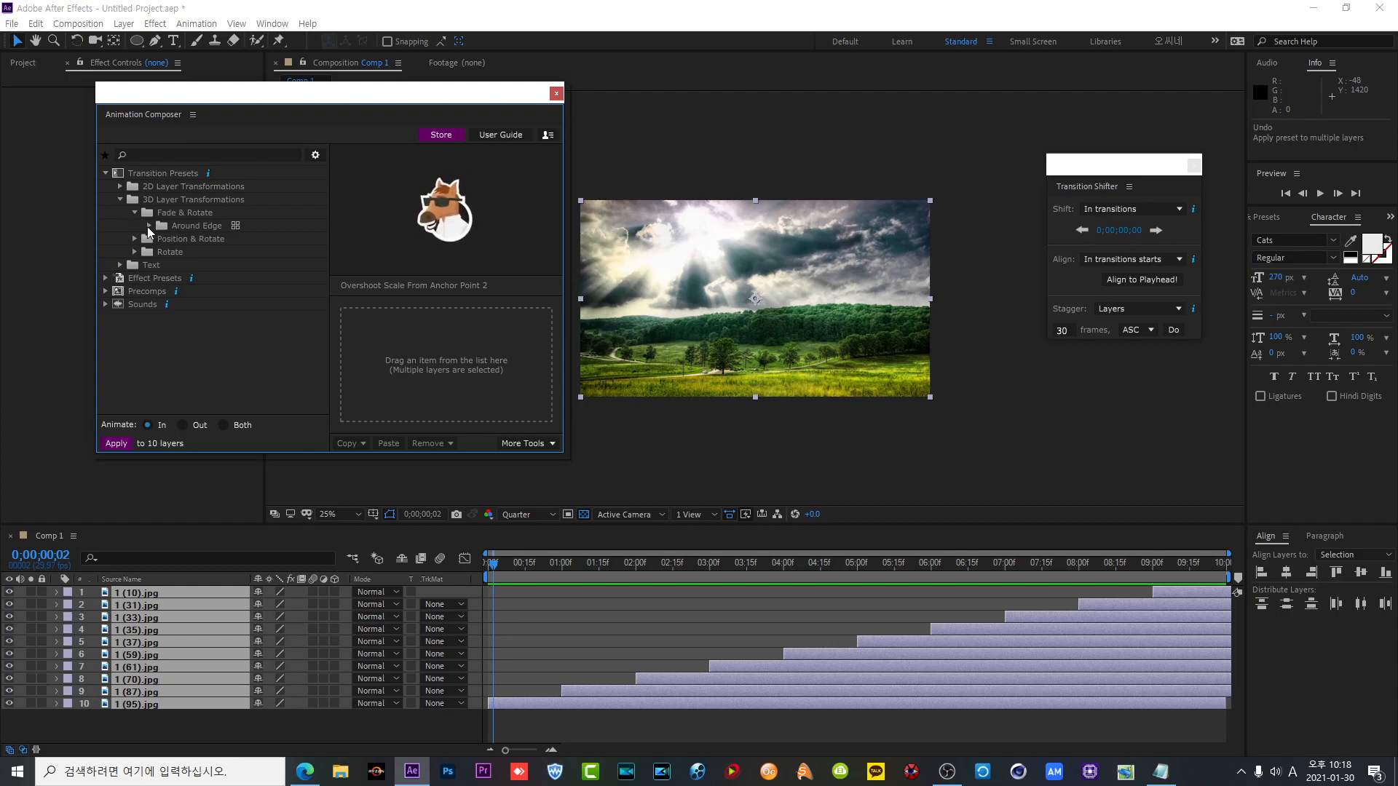
click(148, 225)
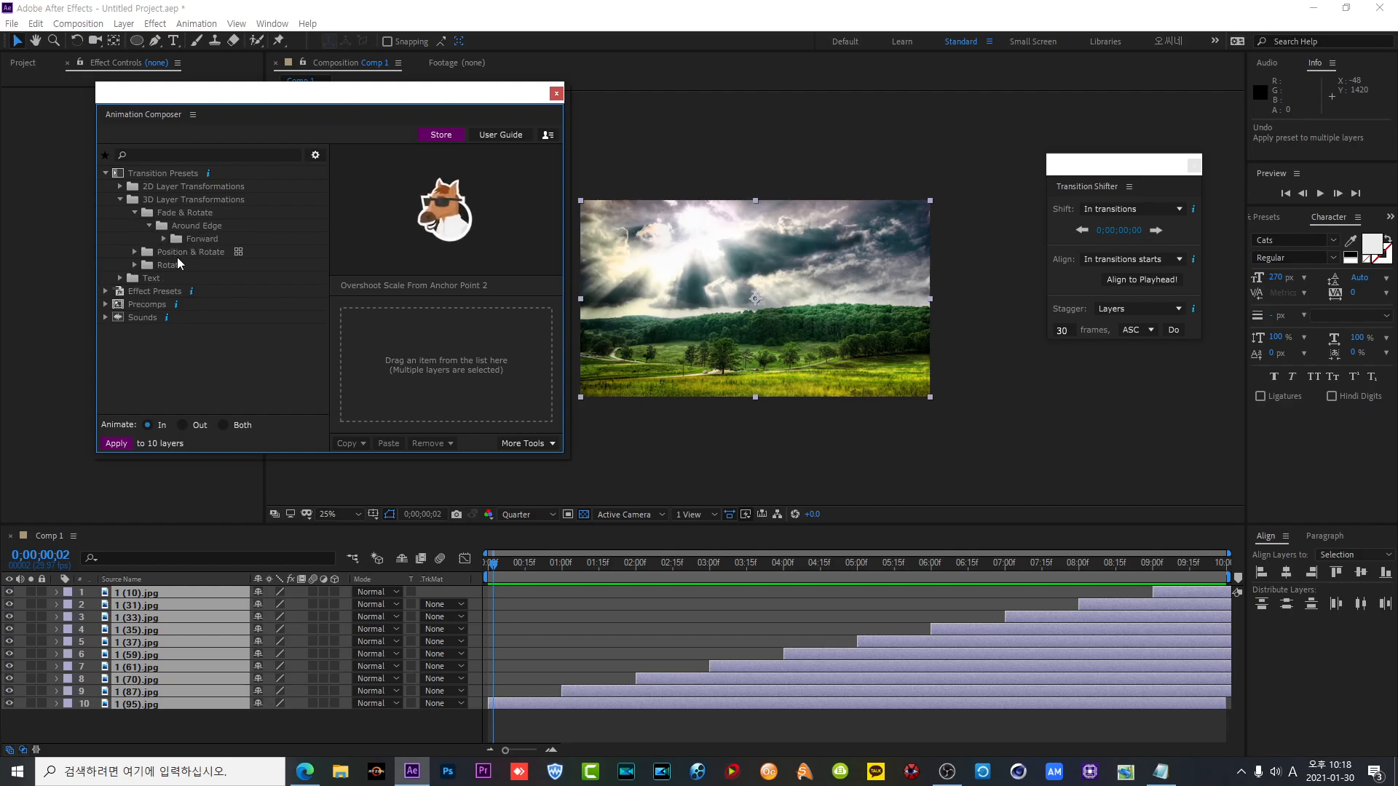
click(164, 239)
click(198, 255)
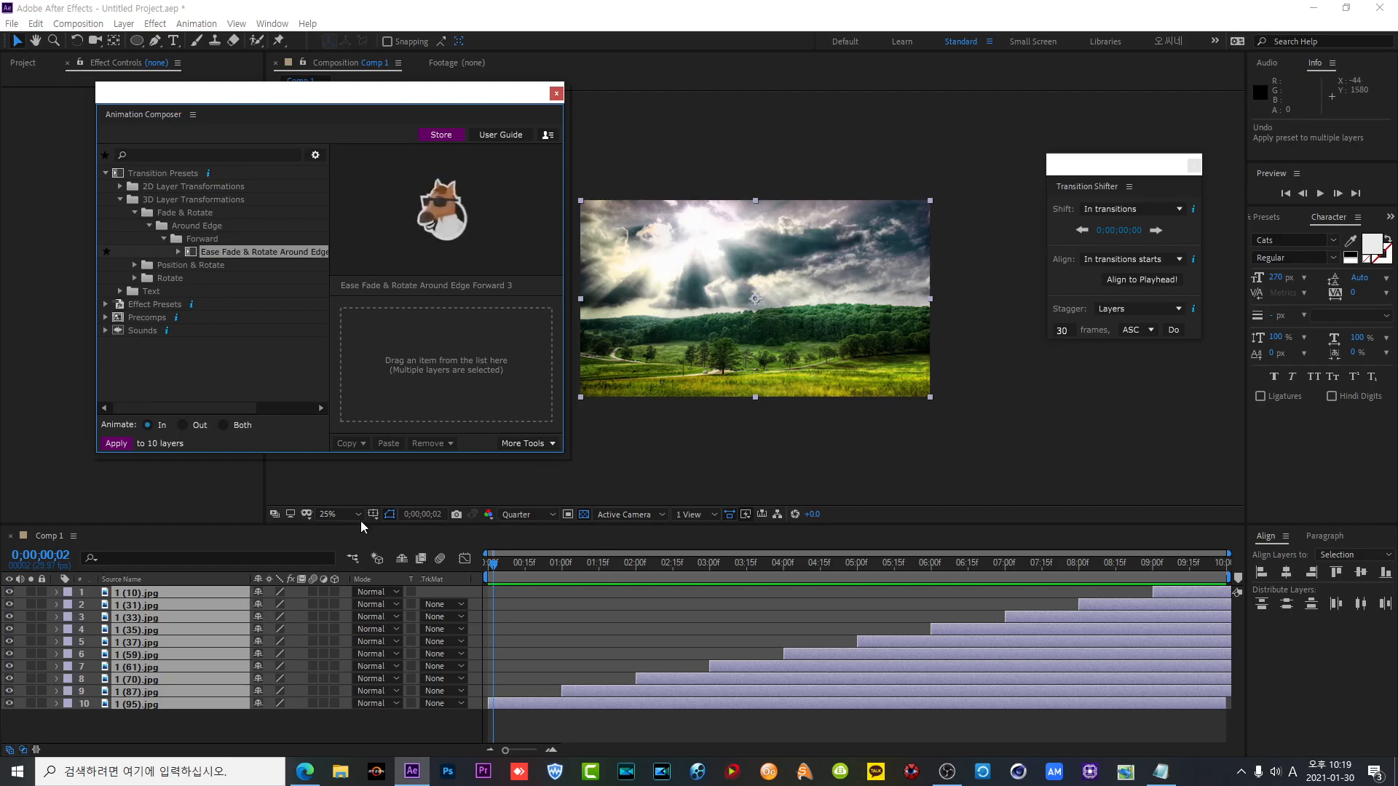
click(117, 445)
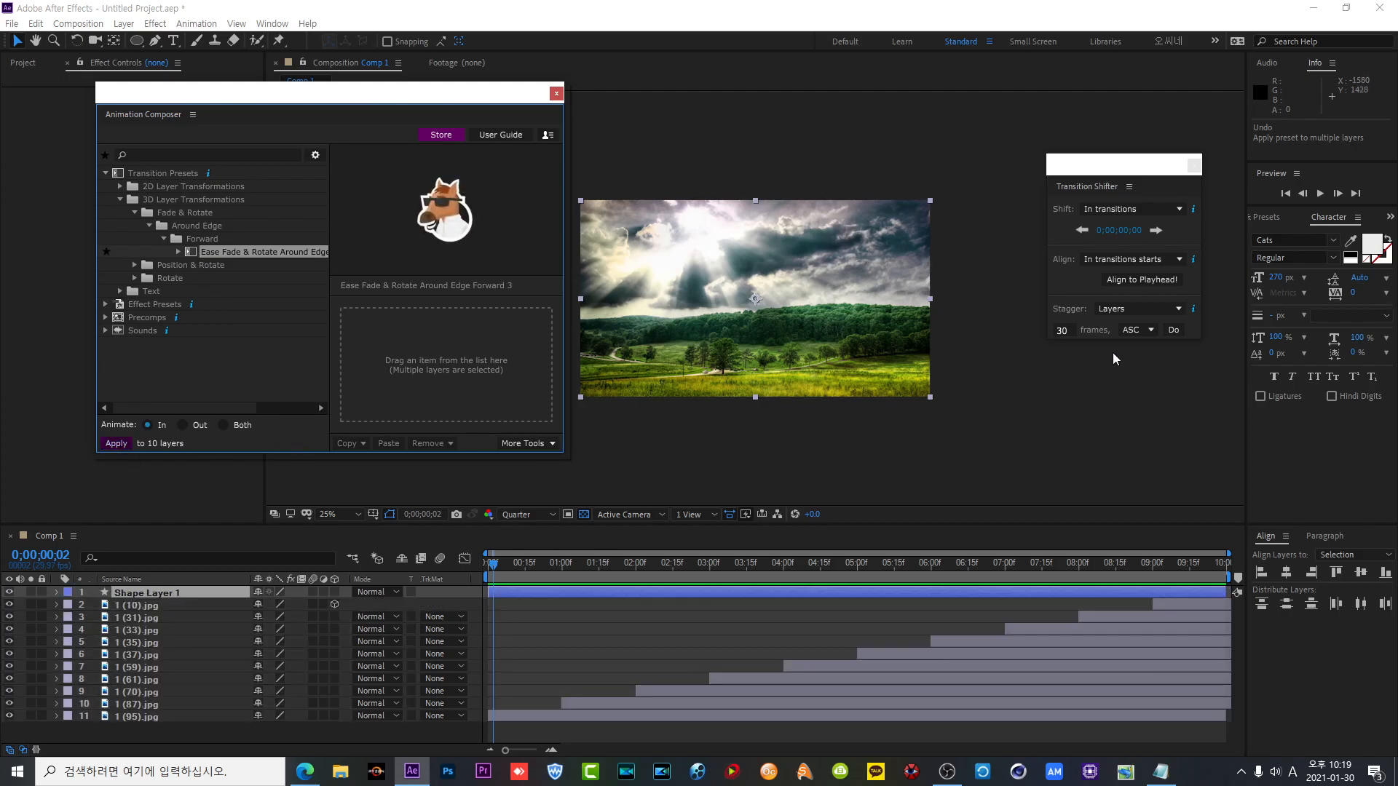
- Preview the 3D edge-rotation transitions, inspect the layers and helper nulls in the timeline, and replay the composition from the first frame
key(space)
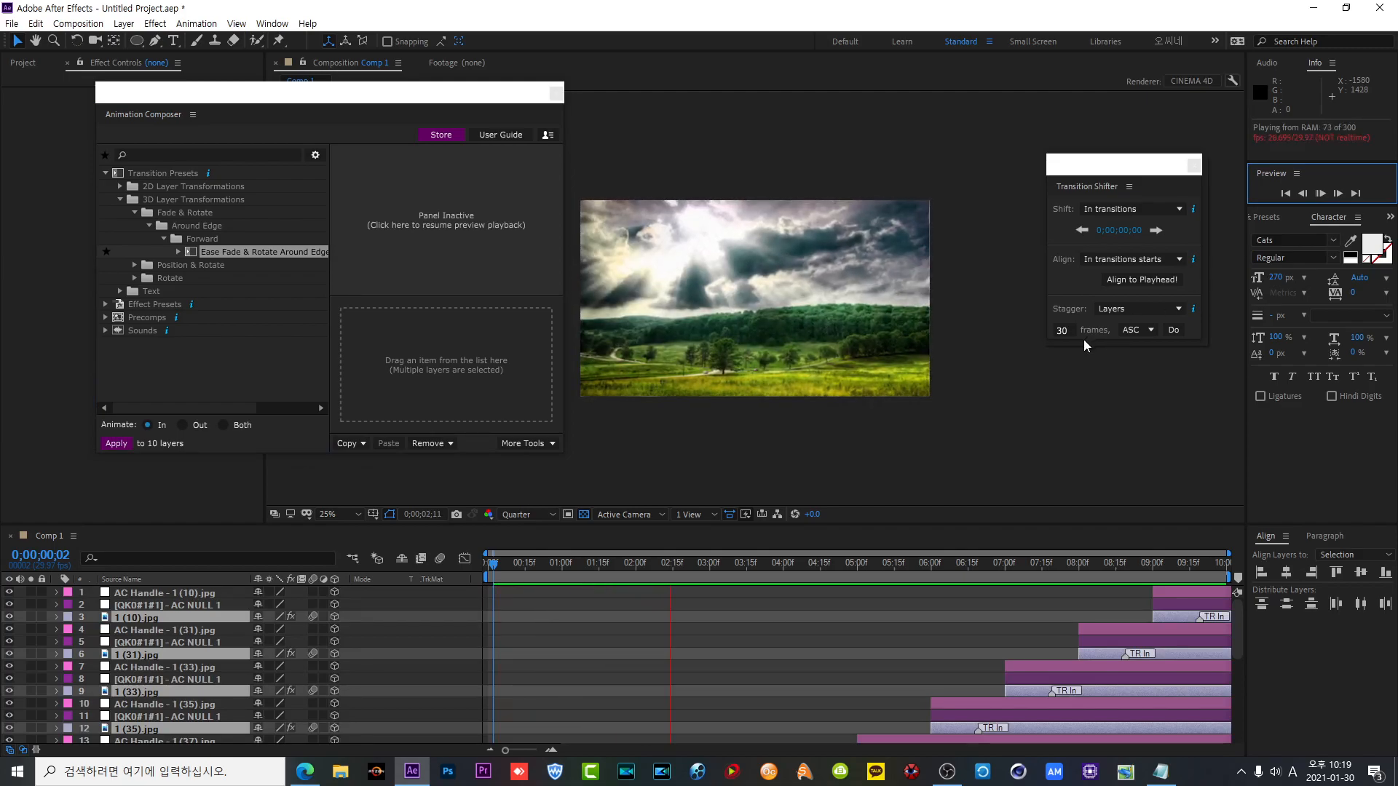
mouse_move(947, 770)
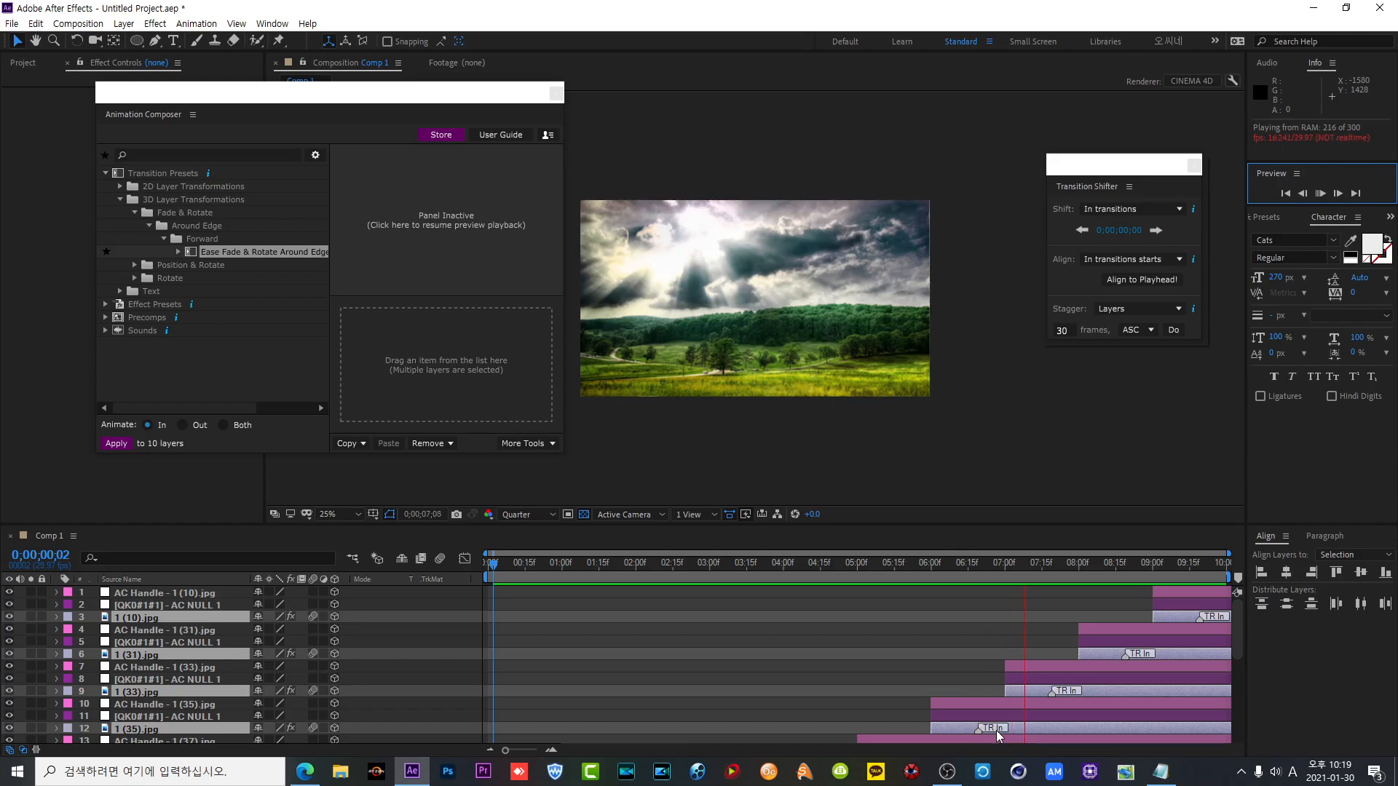
scroll(1105, 592, down, 1)
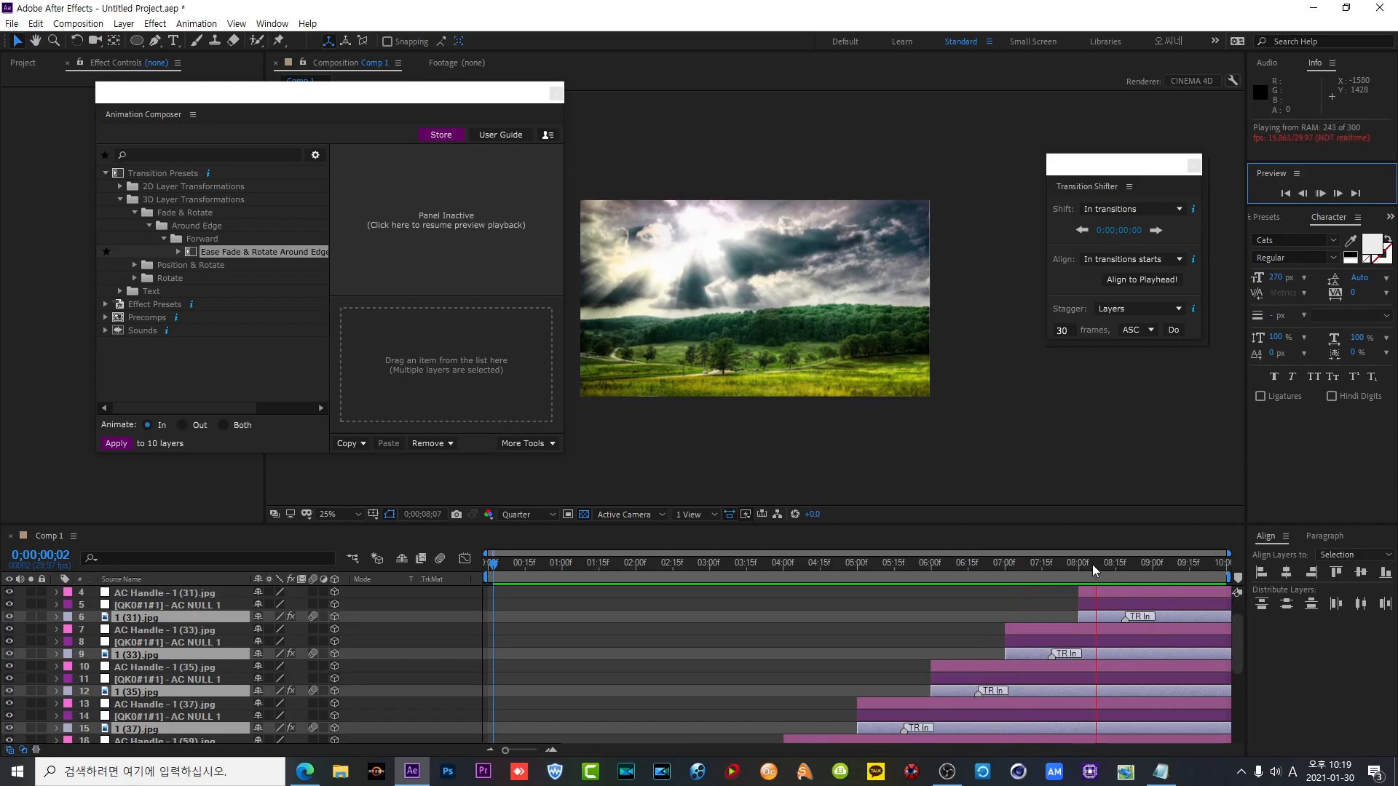
click(1094, 570)
scroll(1103, 590, down, 5)
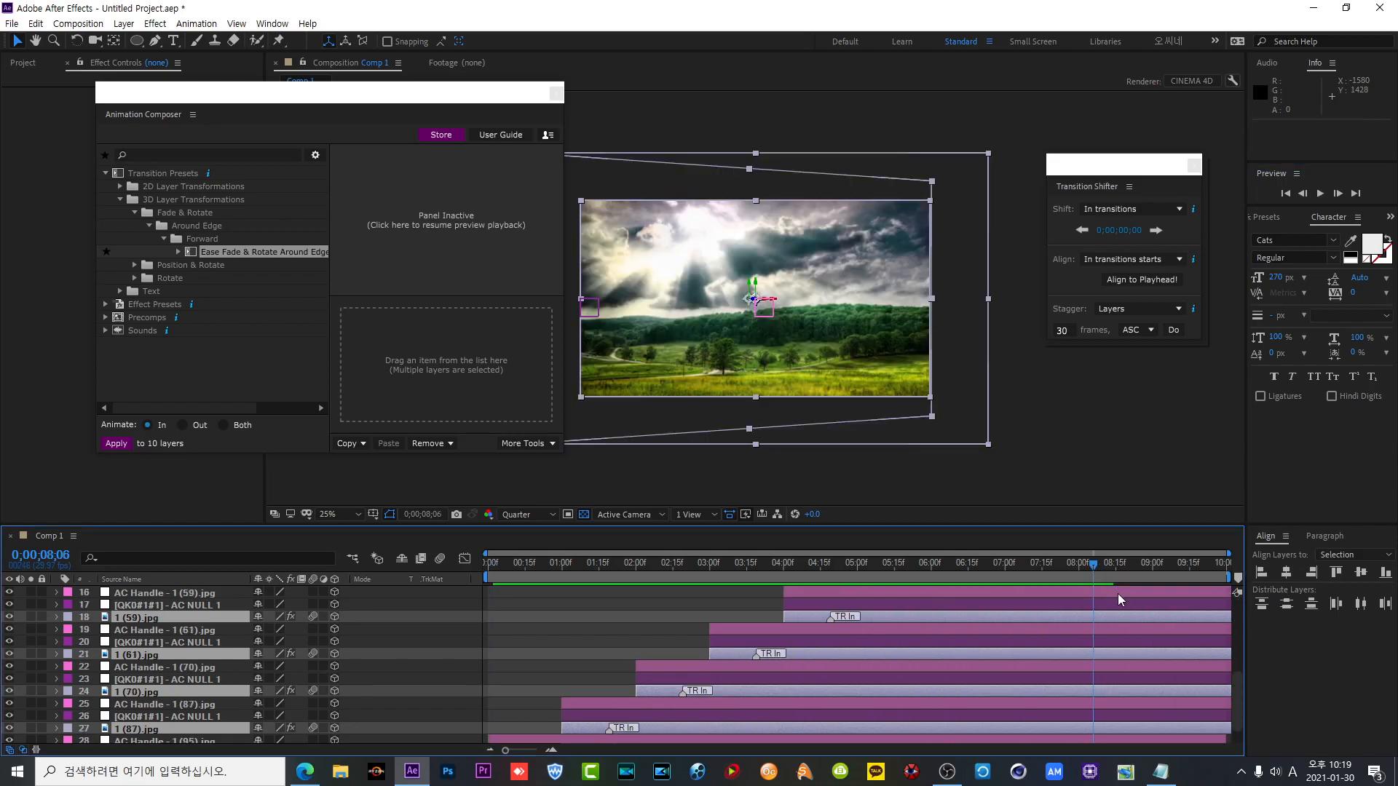
scroll(1118, 613, up, 4)
scroll(1117, 617, down, 4)
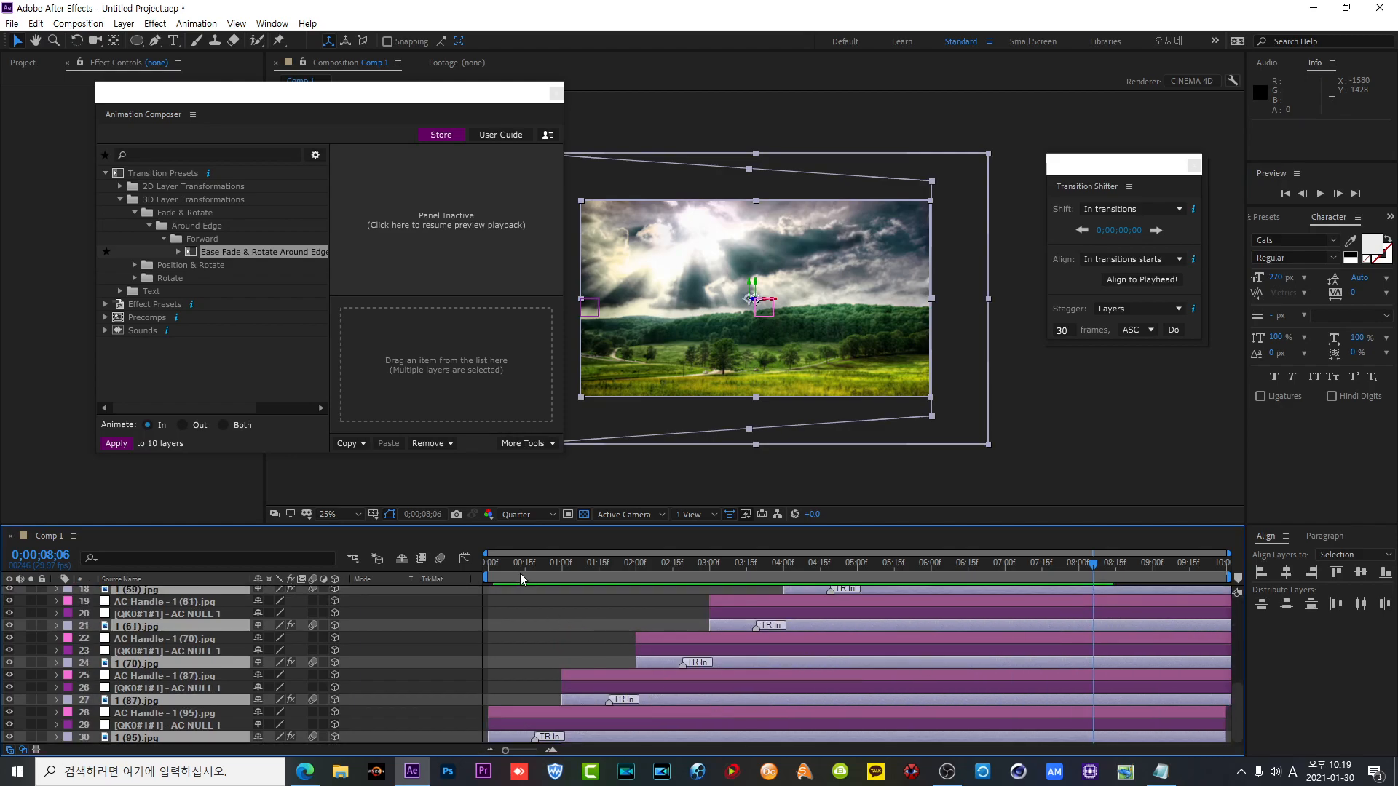
click(499, 574)
drag(499, 575, 471, 581)
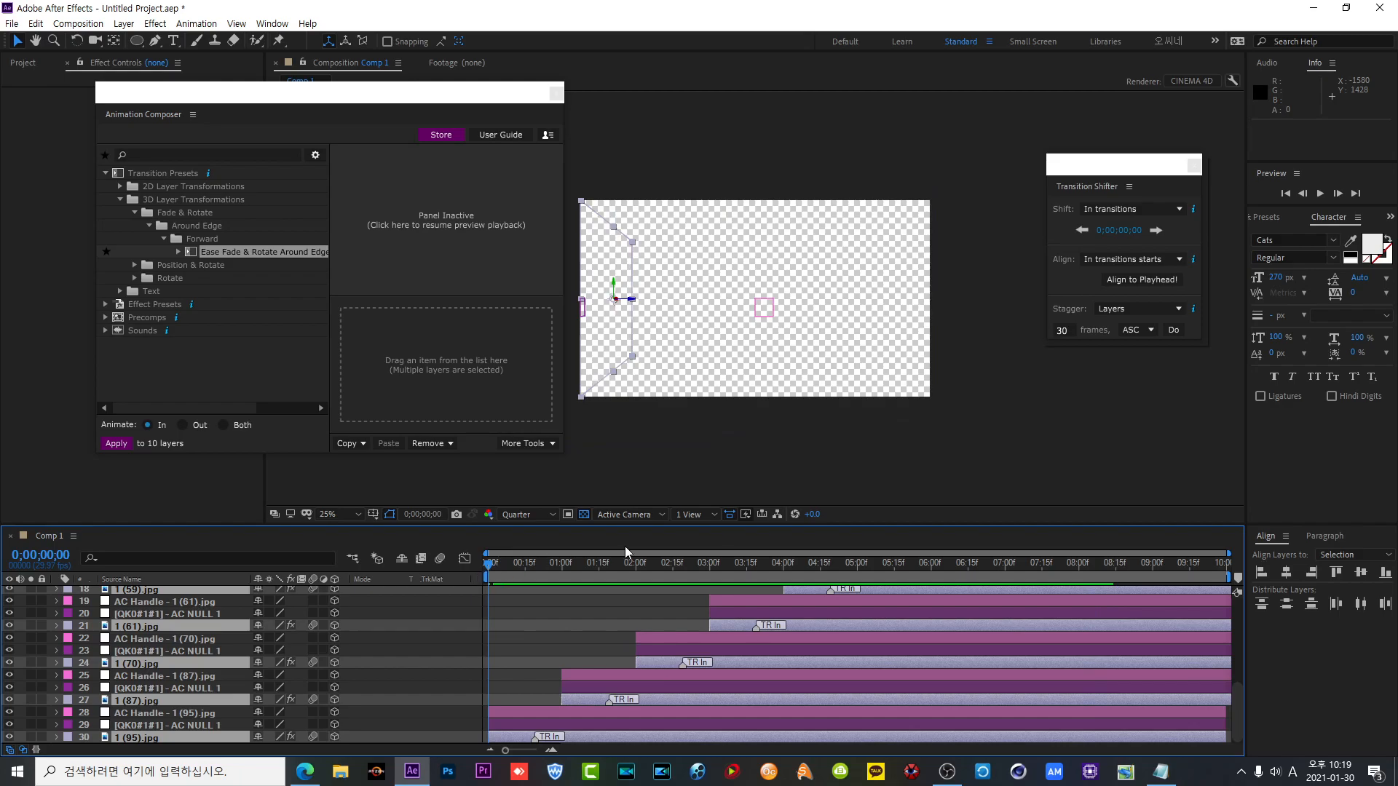
click(1320, 193)
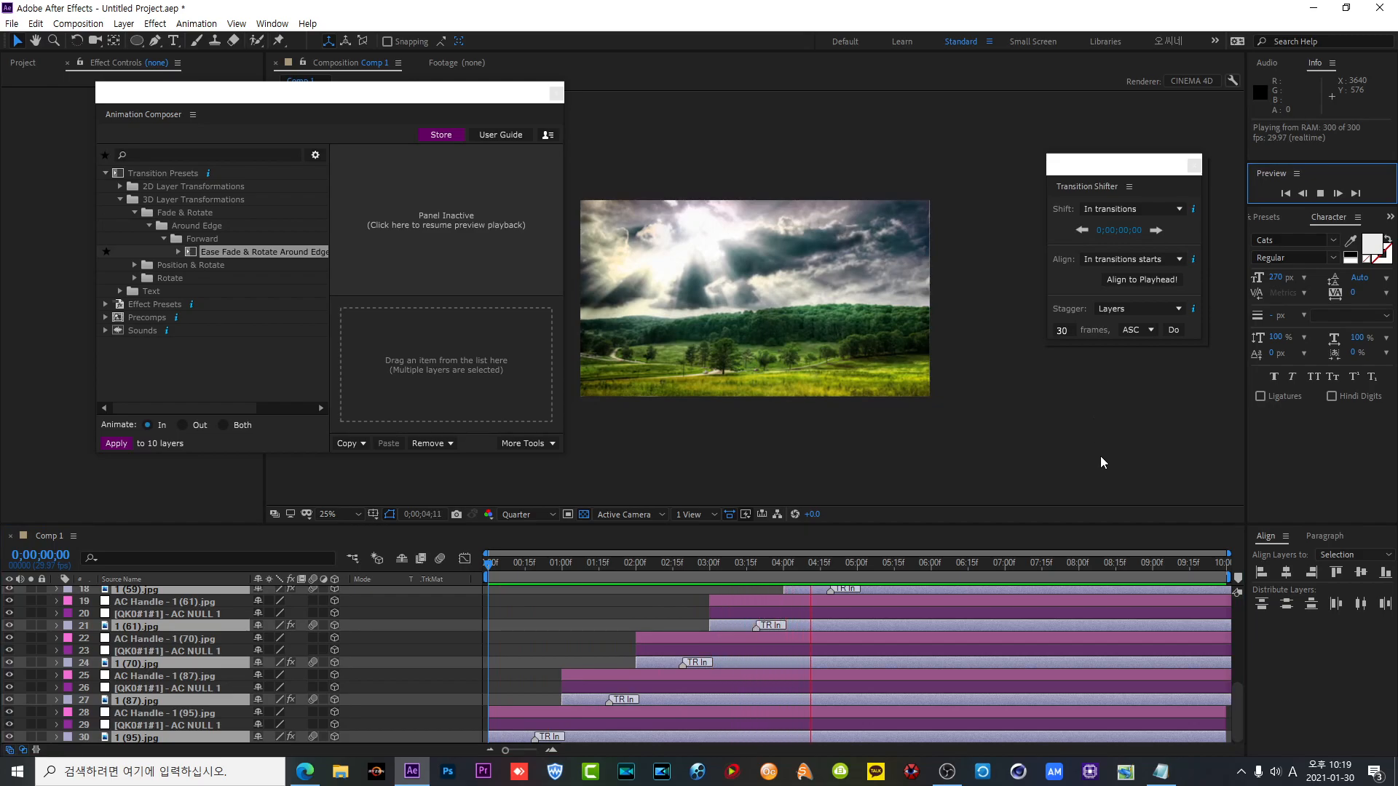
- Remove the edge-rotation In transitions from the ten image layers
drag(1235, 710, 1232, 619)
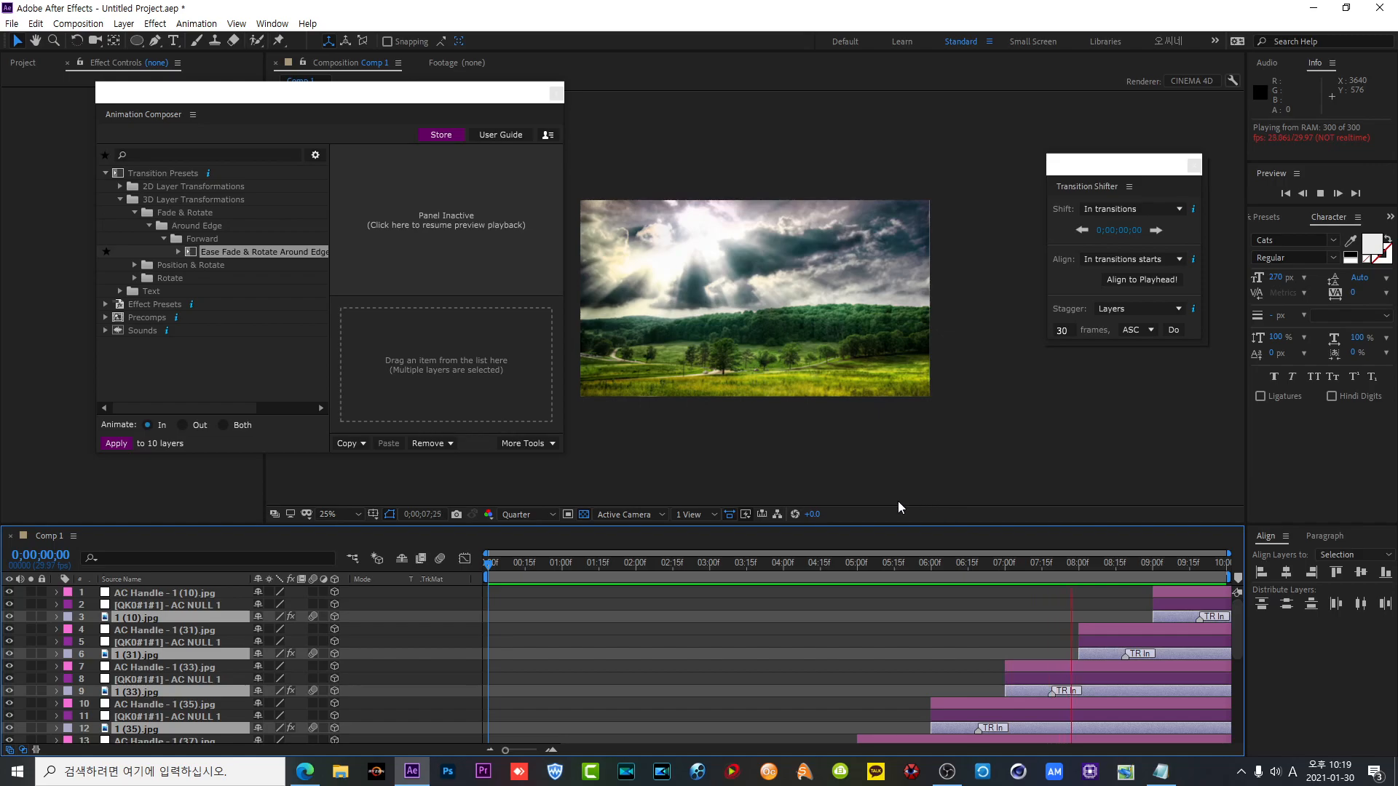
click(256, 257)
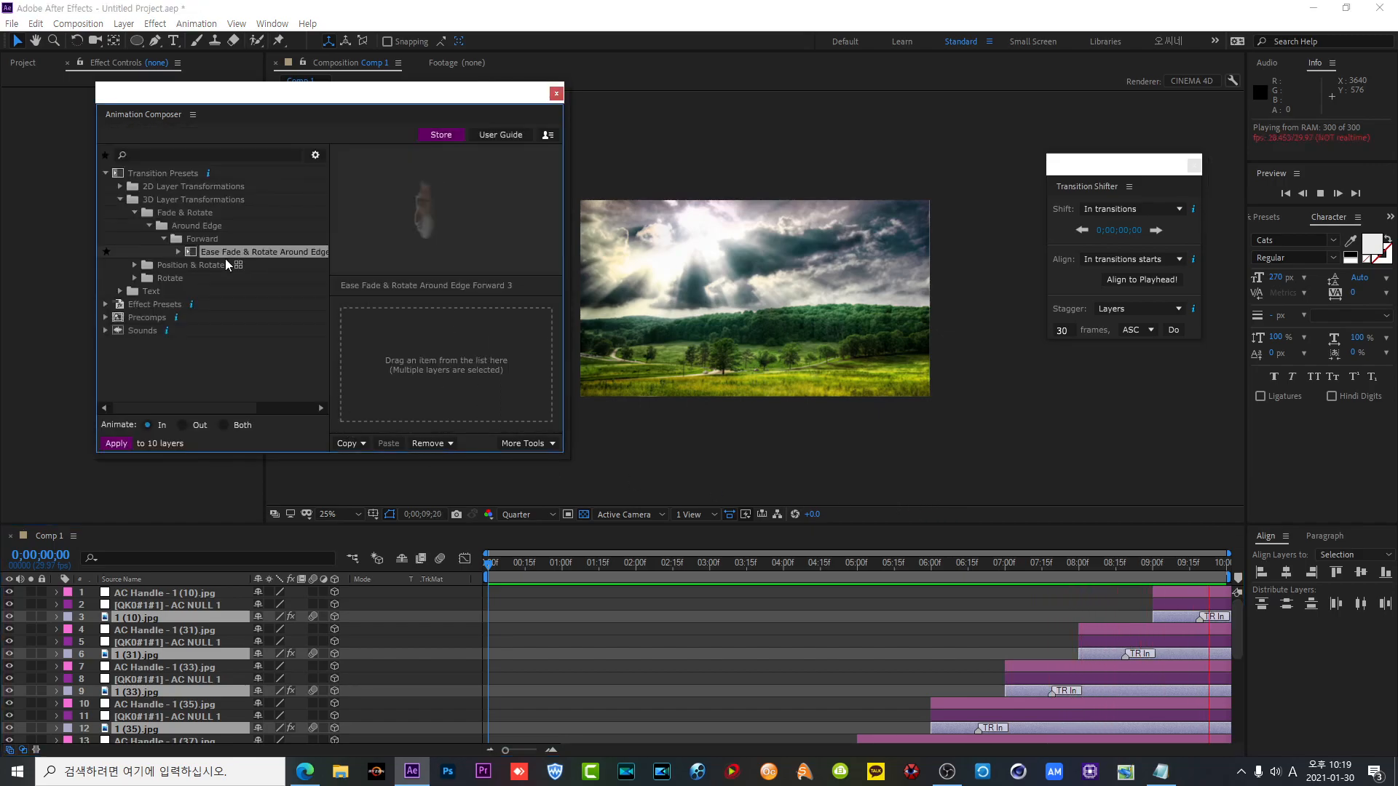
click(421, 443)
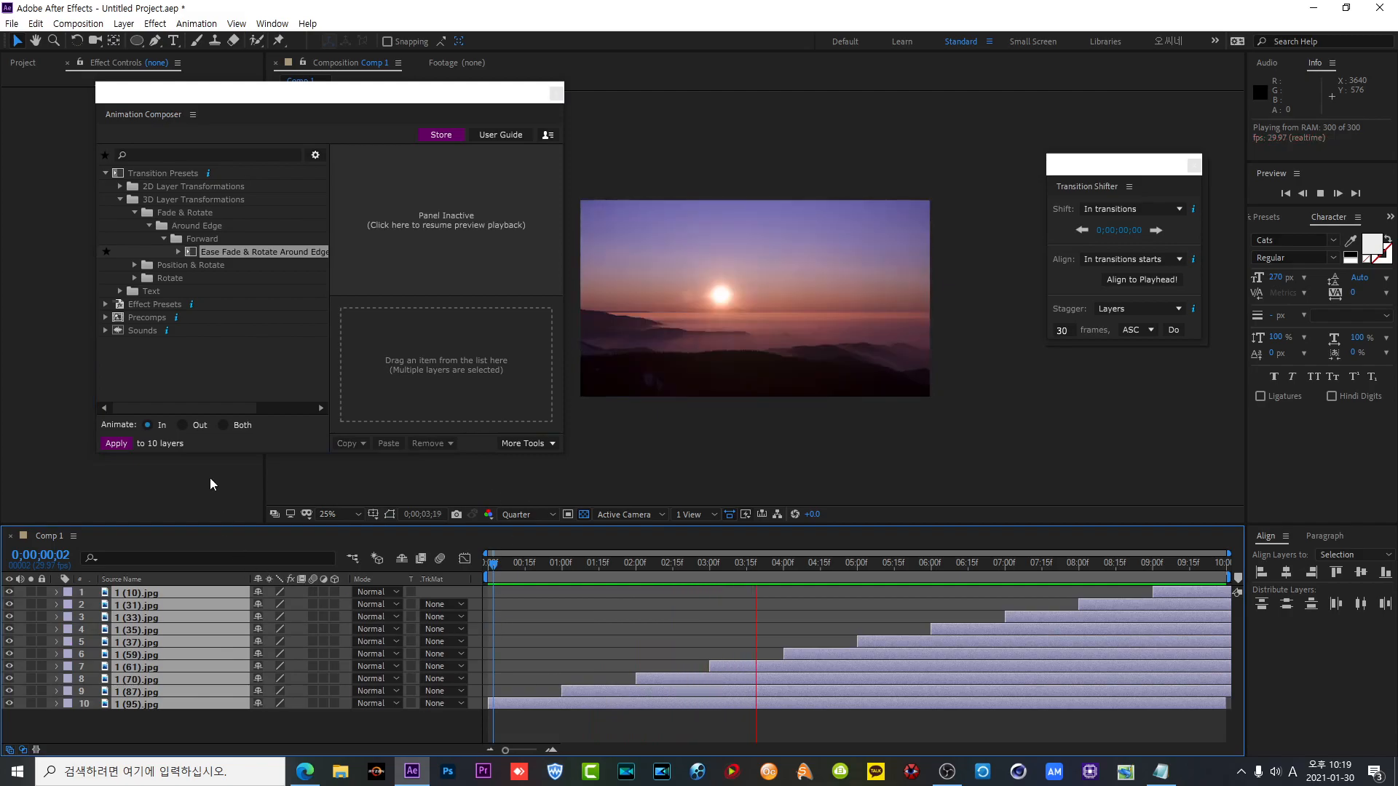
- Try the 3D preset Ease Position & Rotate ND A 5 as an In transition on the ten layers, preview it, and undo it
click(135, 267)
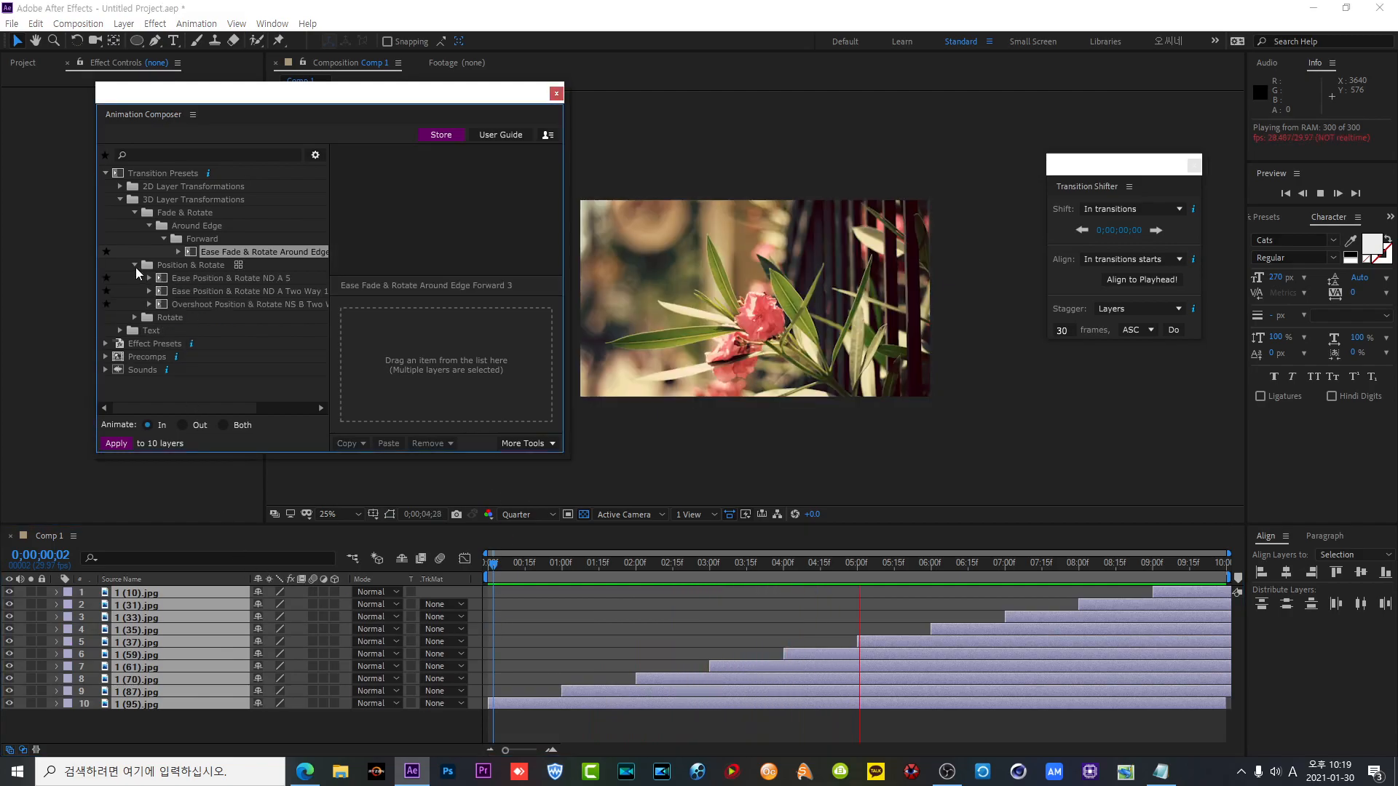
click(190, 281)
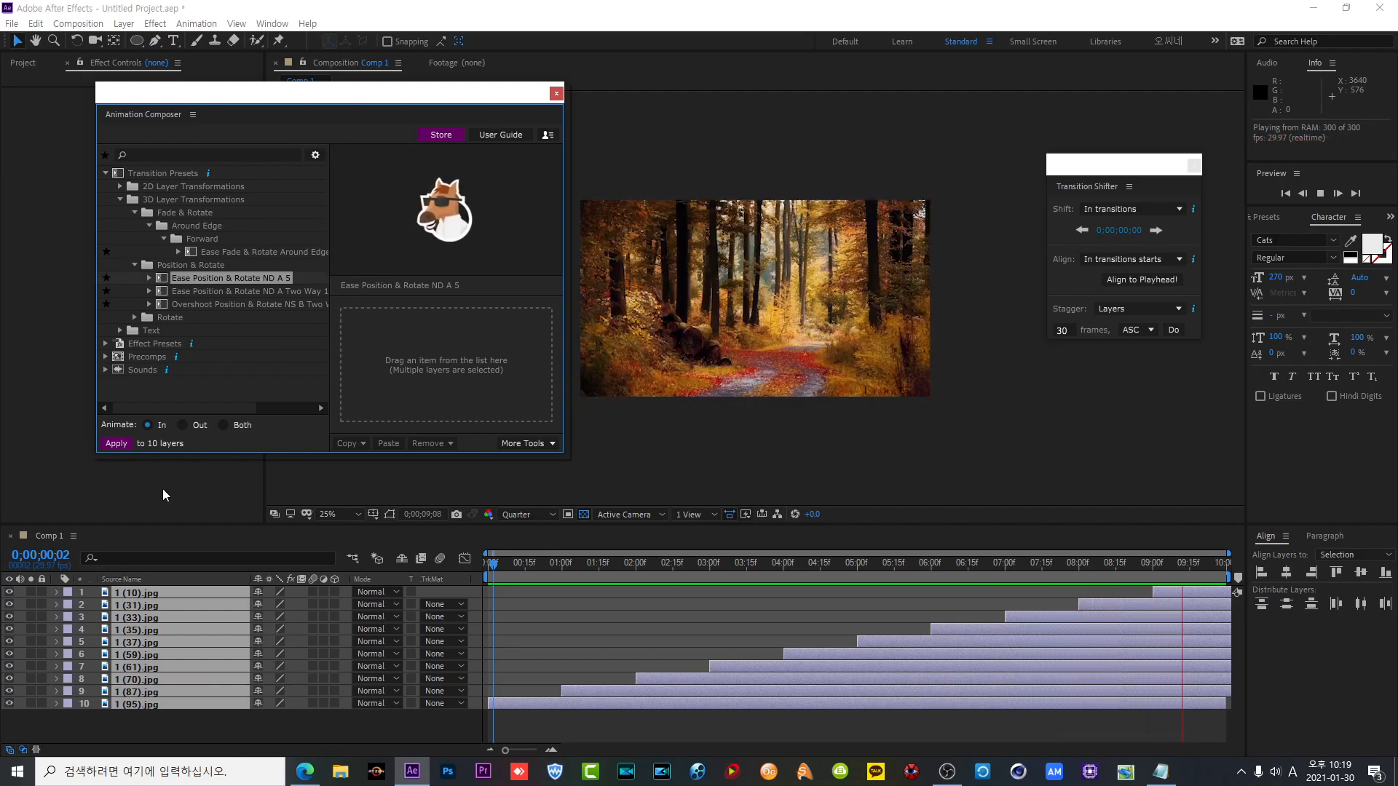
click(120, 446)
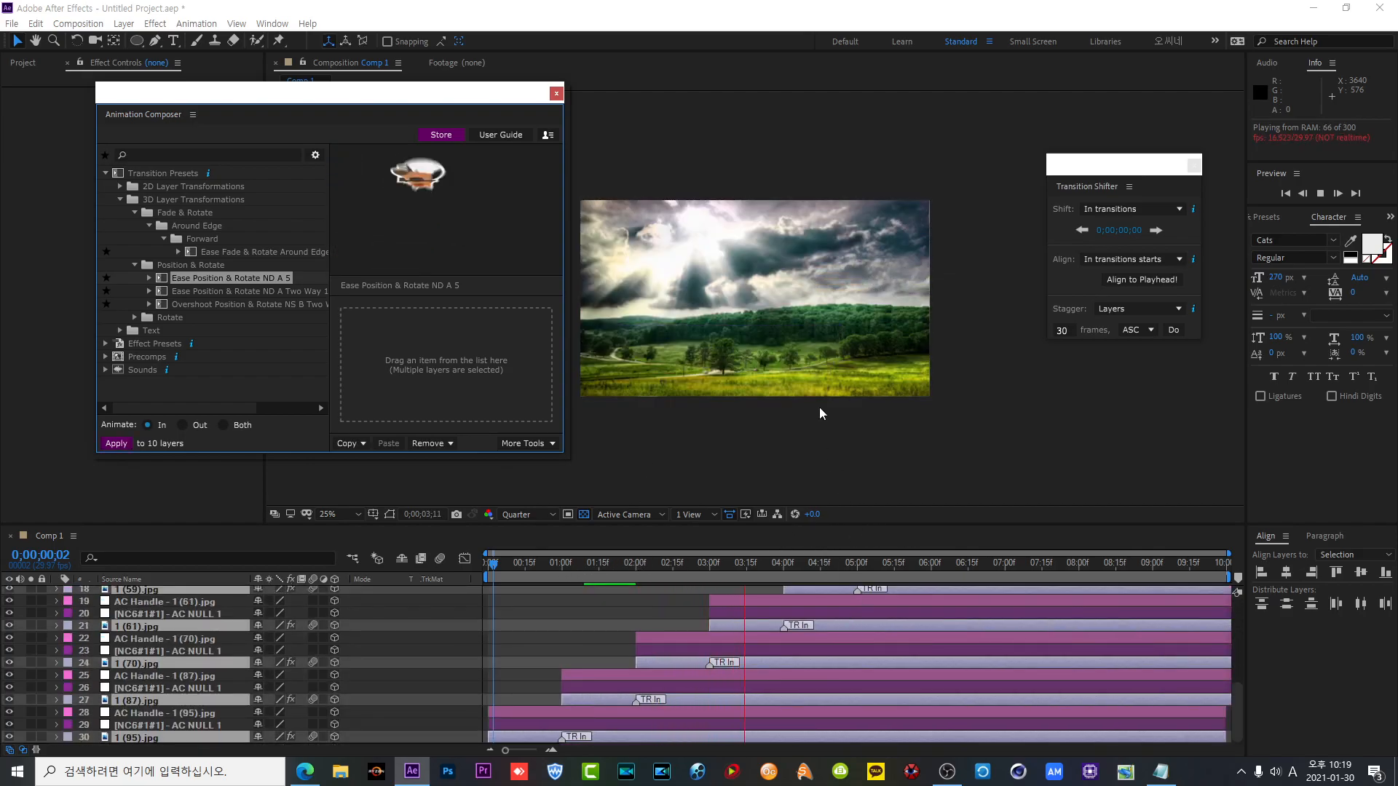
click(811, 566)
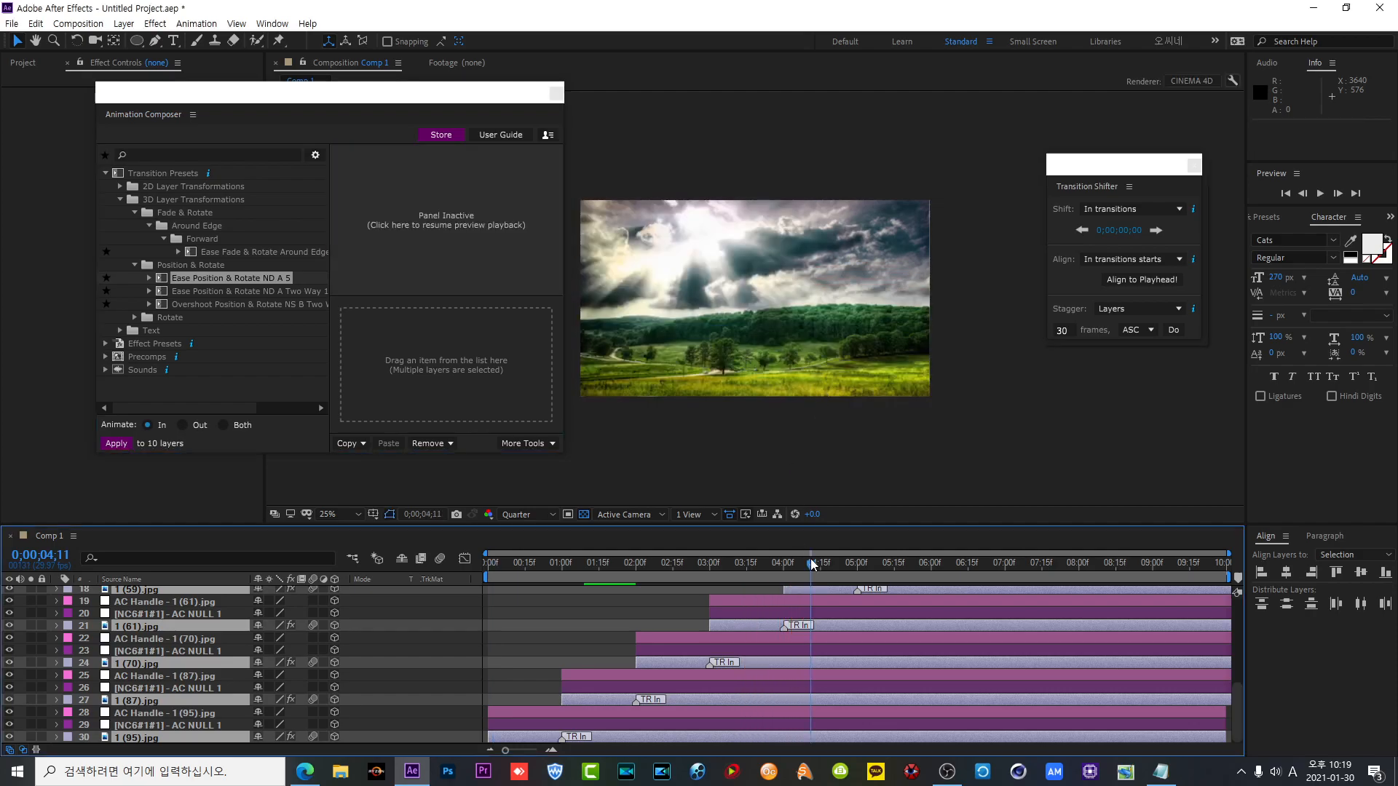
key(ctrl+z)
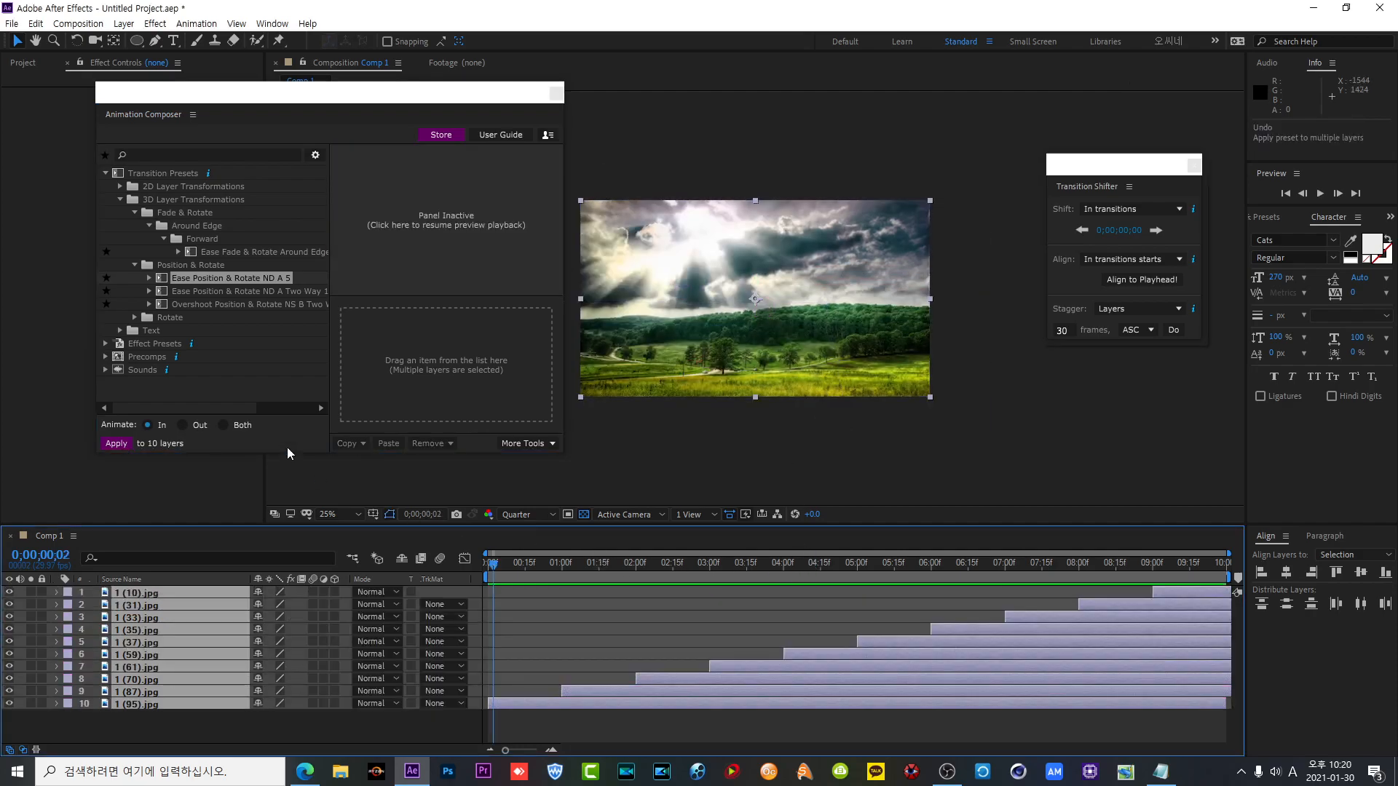
- Examine the previews of the remaining 3D Position & Rotate presets and the Rotate presets around anchor point and from behind
click(178, 294)
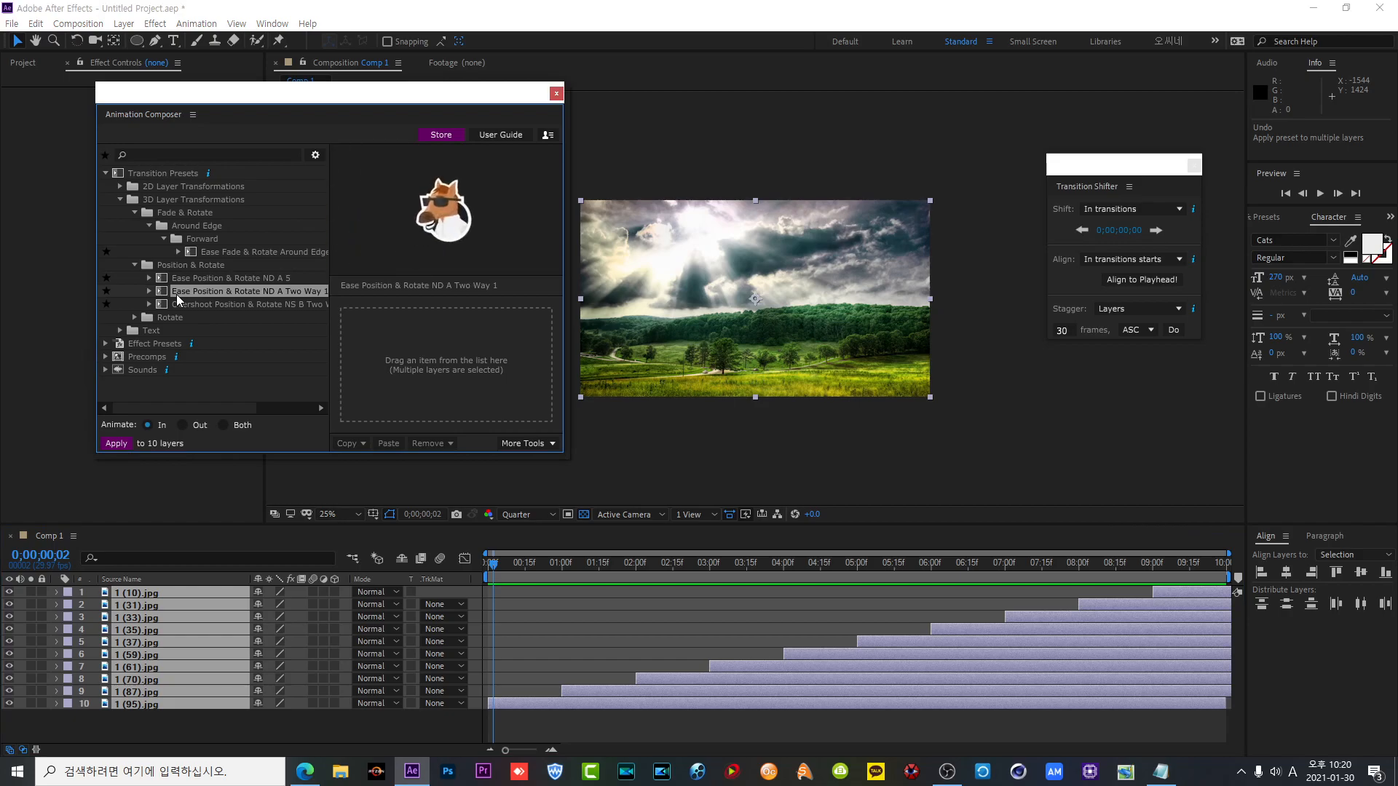
click(181, 306)
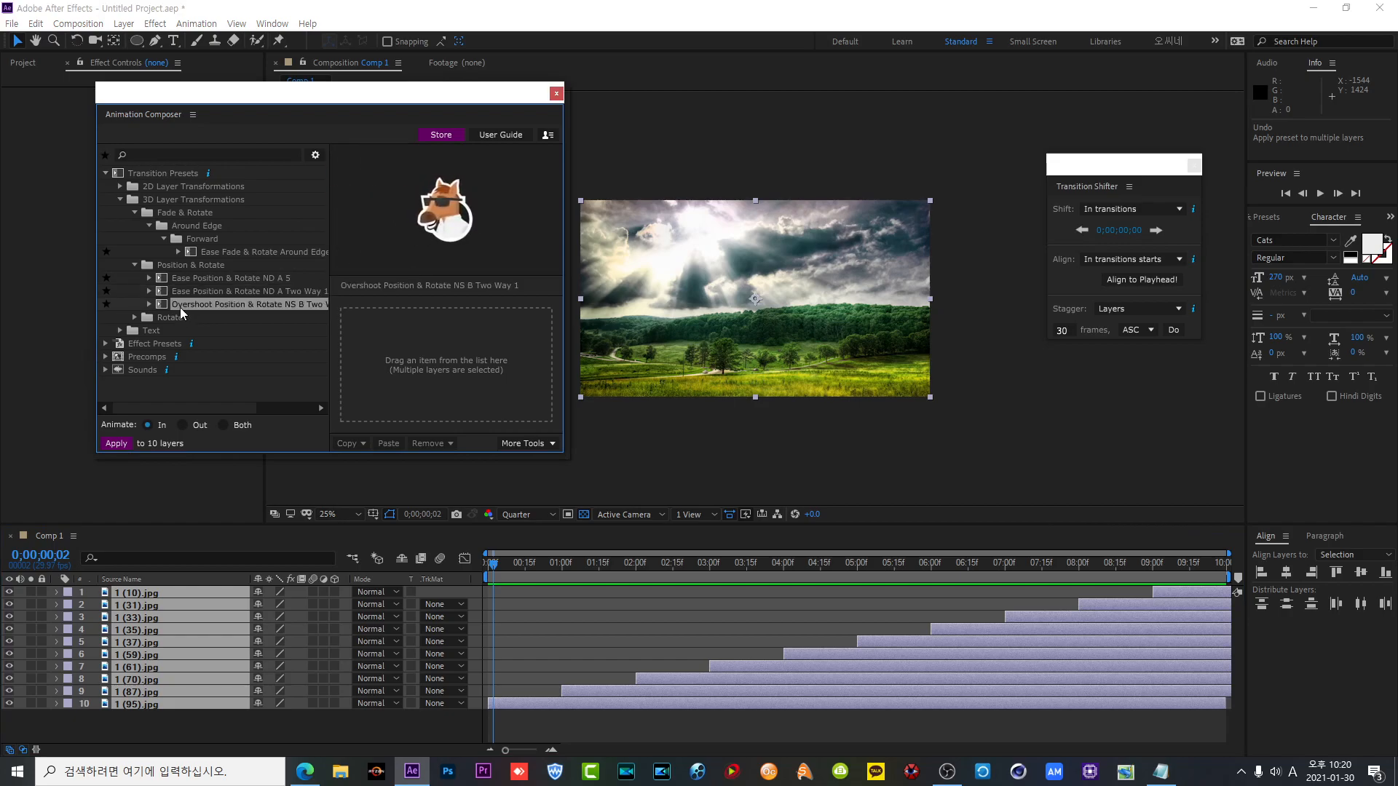
click(134, 318)
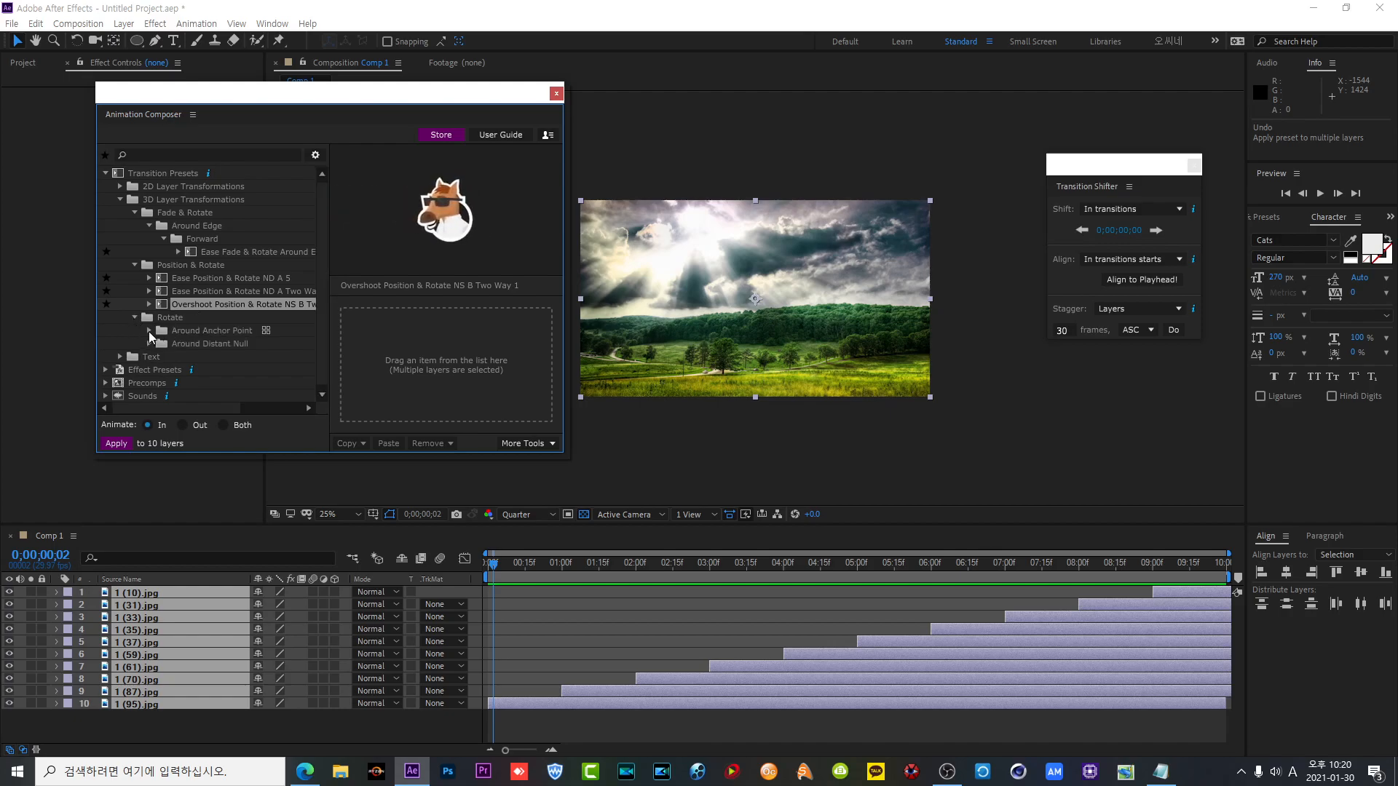
click(149, 331)
click(189, 345)
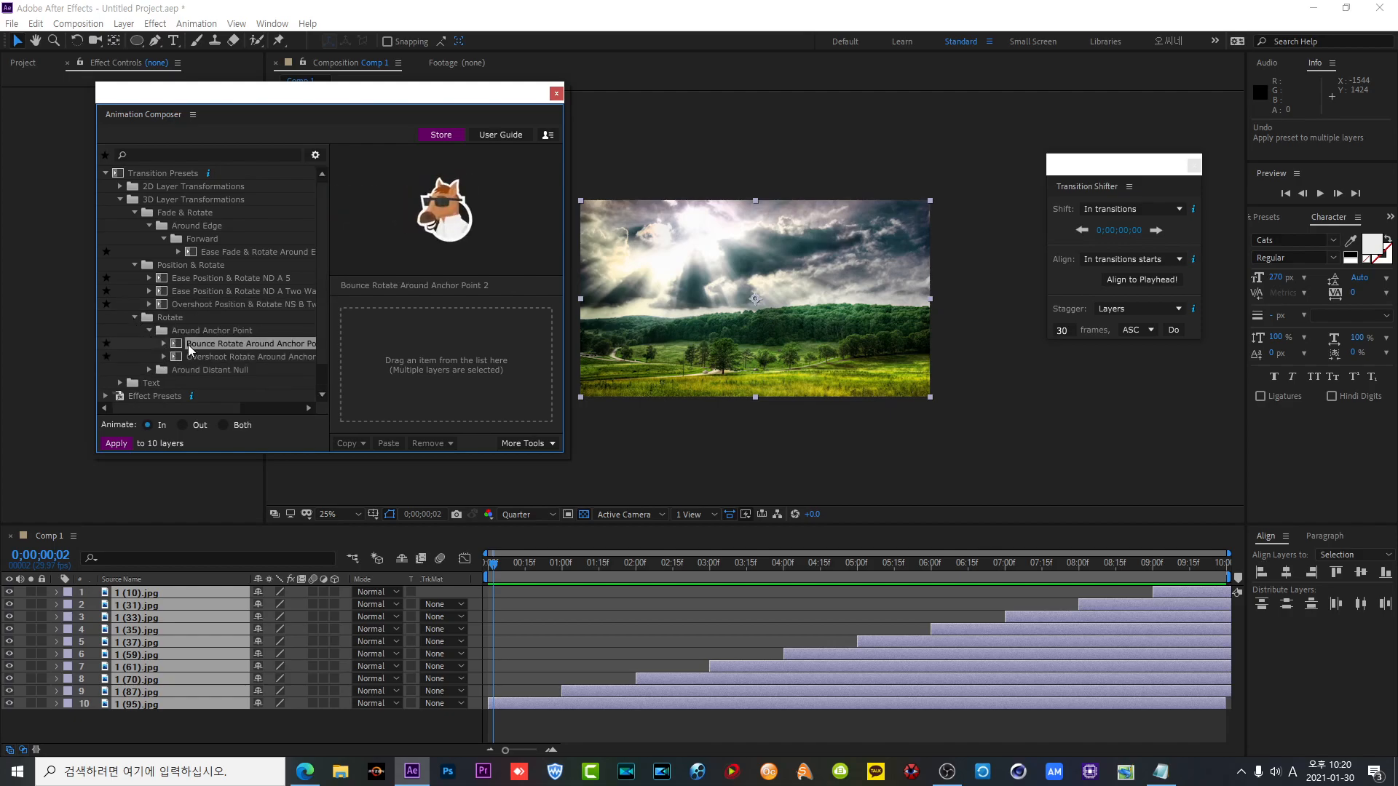
click(203, 356)
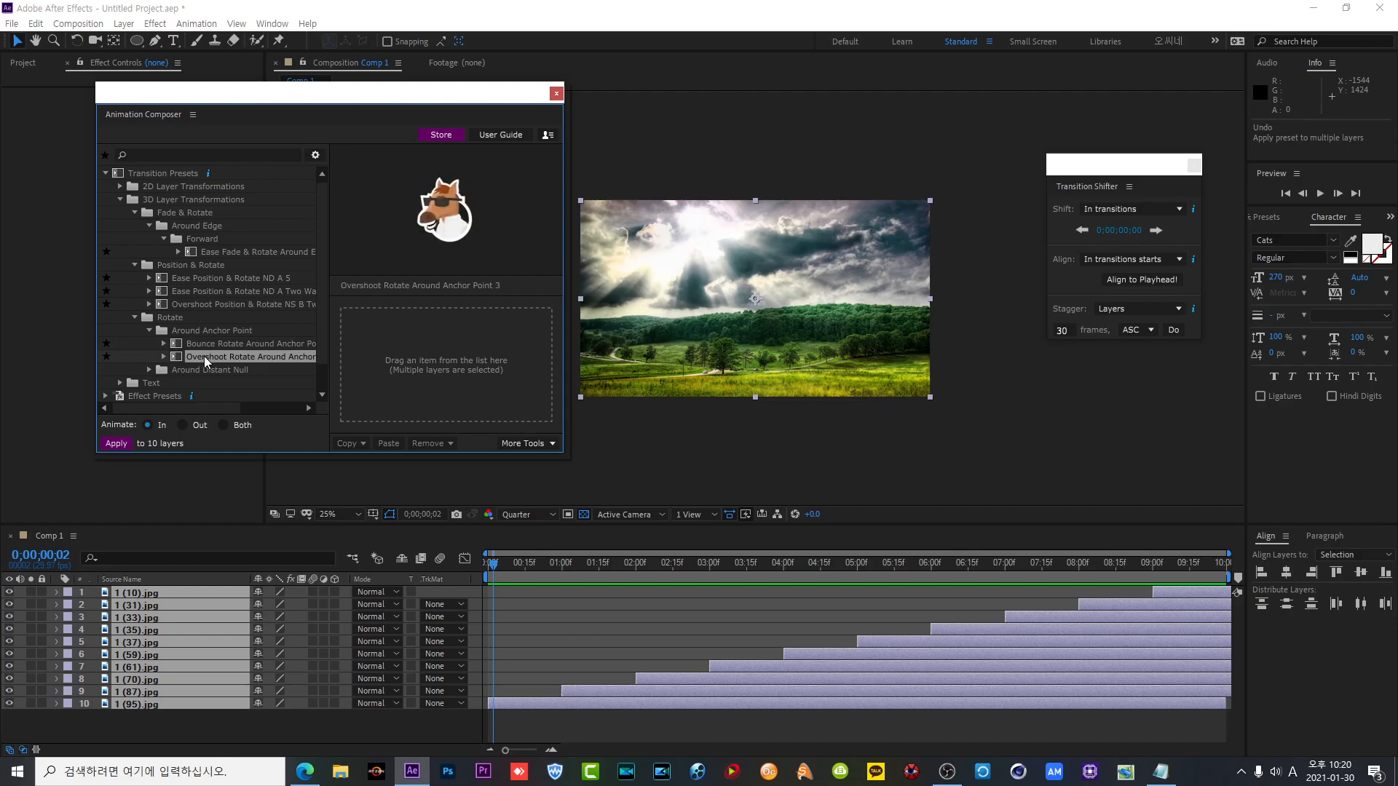
click(150, 371)
click(161, 382)
click(164, 384)
click(215, 394)
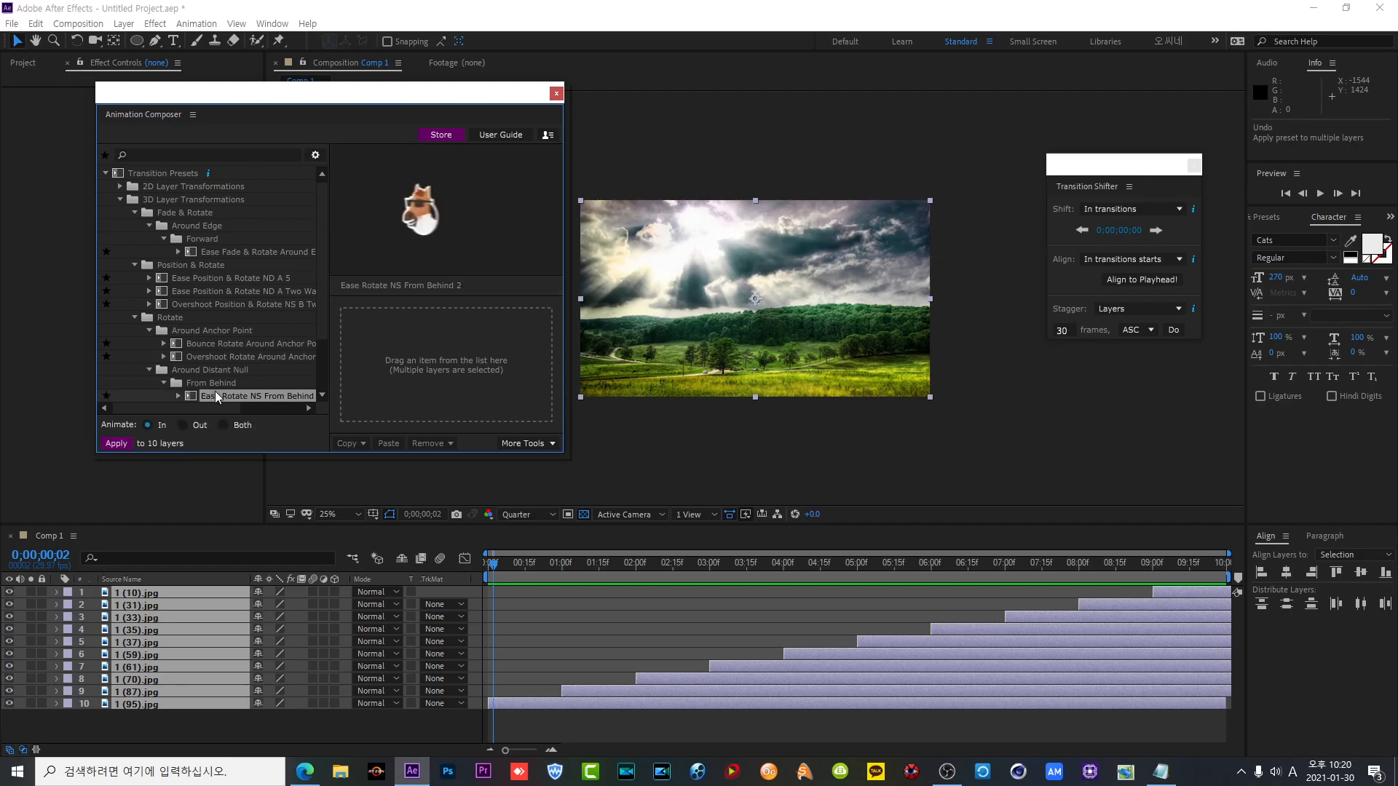
- Examine the Text transition presets for animating characters, previewing Fade Characters Together From End 3 and From Start 3
scroll(246, 361, down, 2)
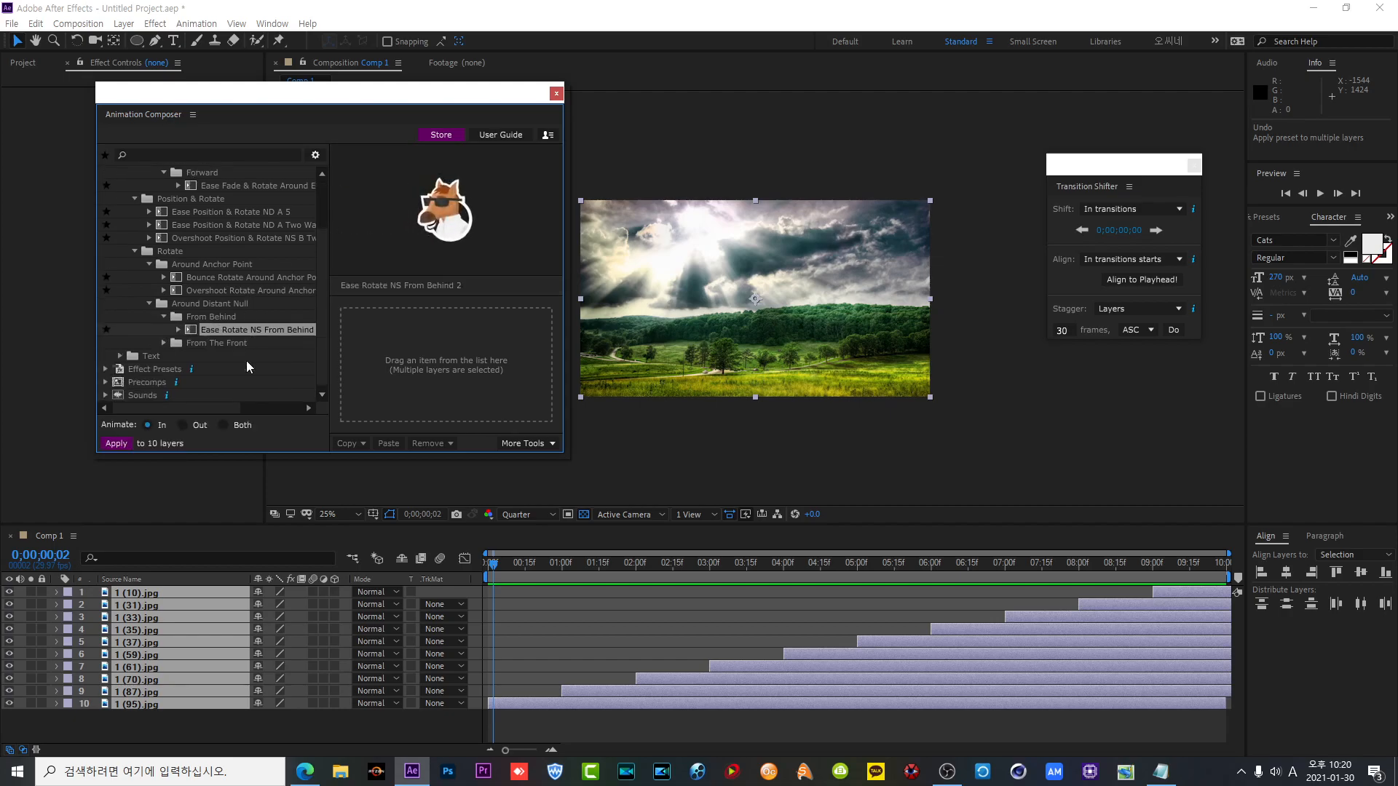
click(120, 356)
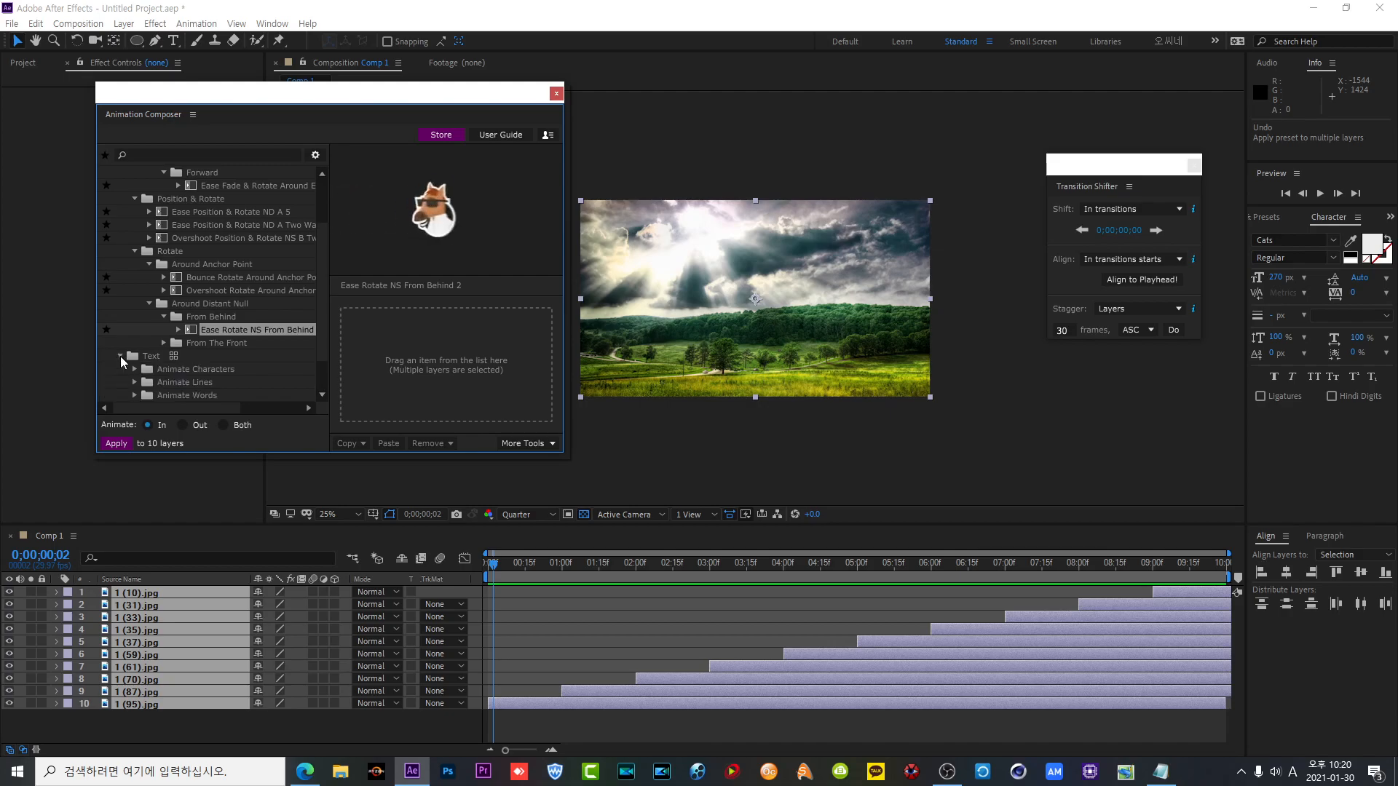
click(135, 369)
click(148, 382)
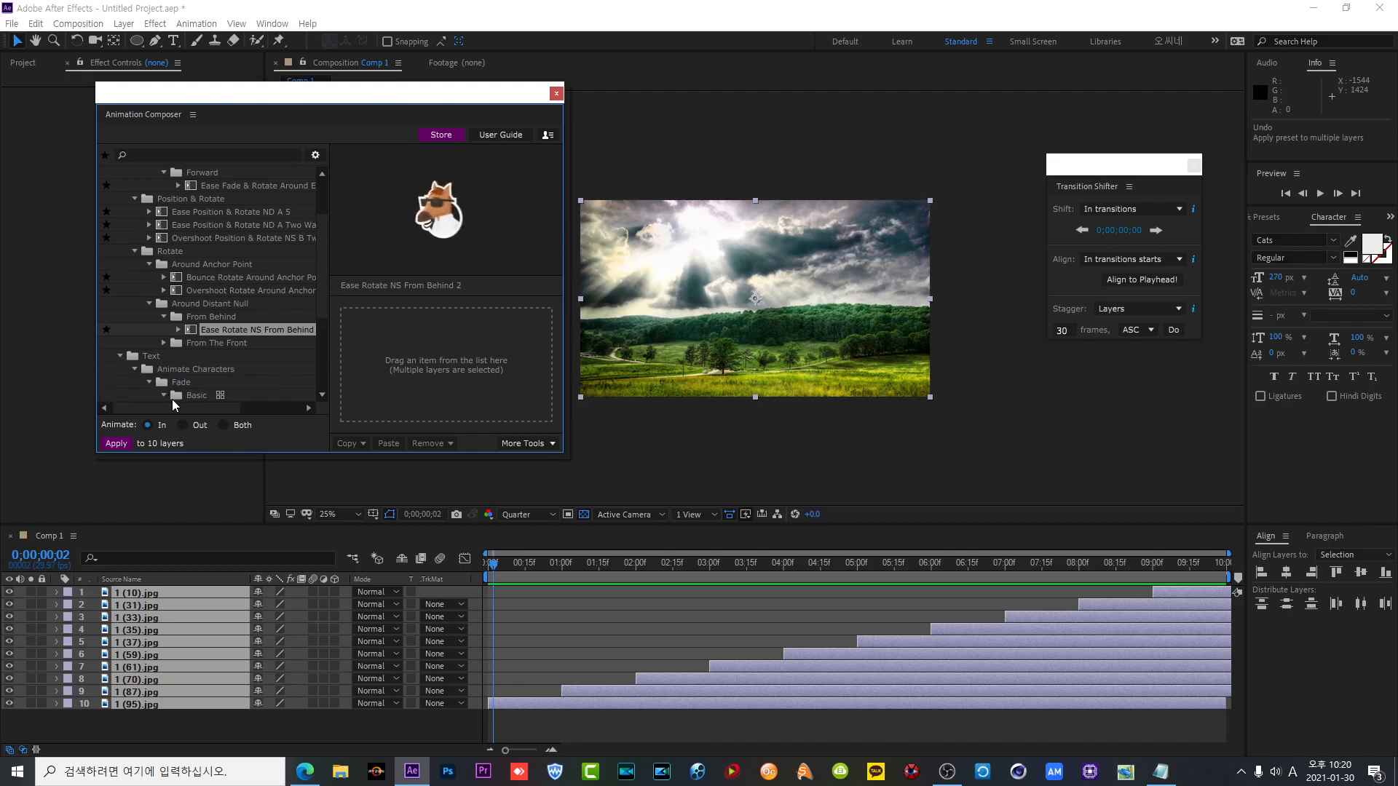
click(193, 397)
scroll(204, 379, down, 3)
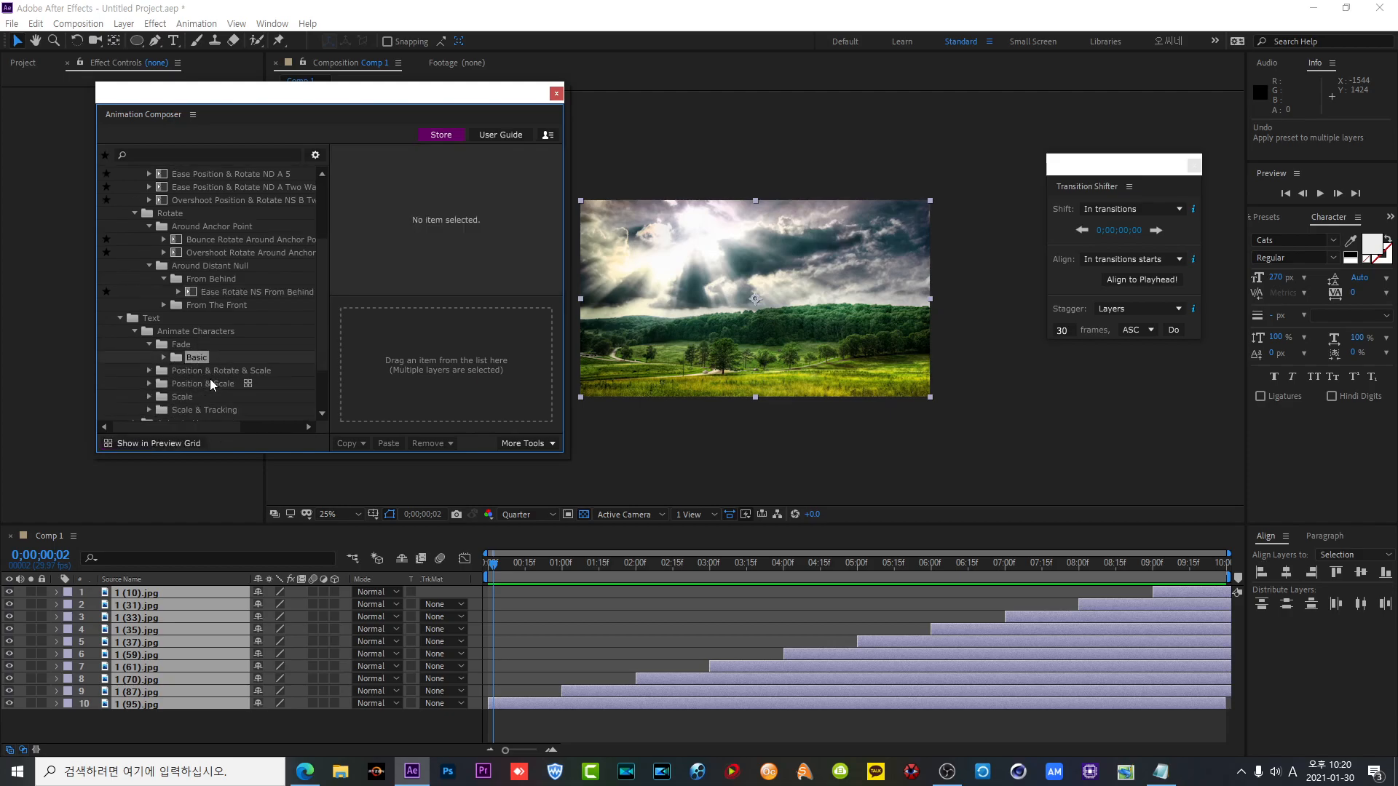
click(164, 321)
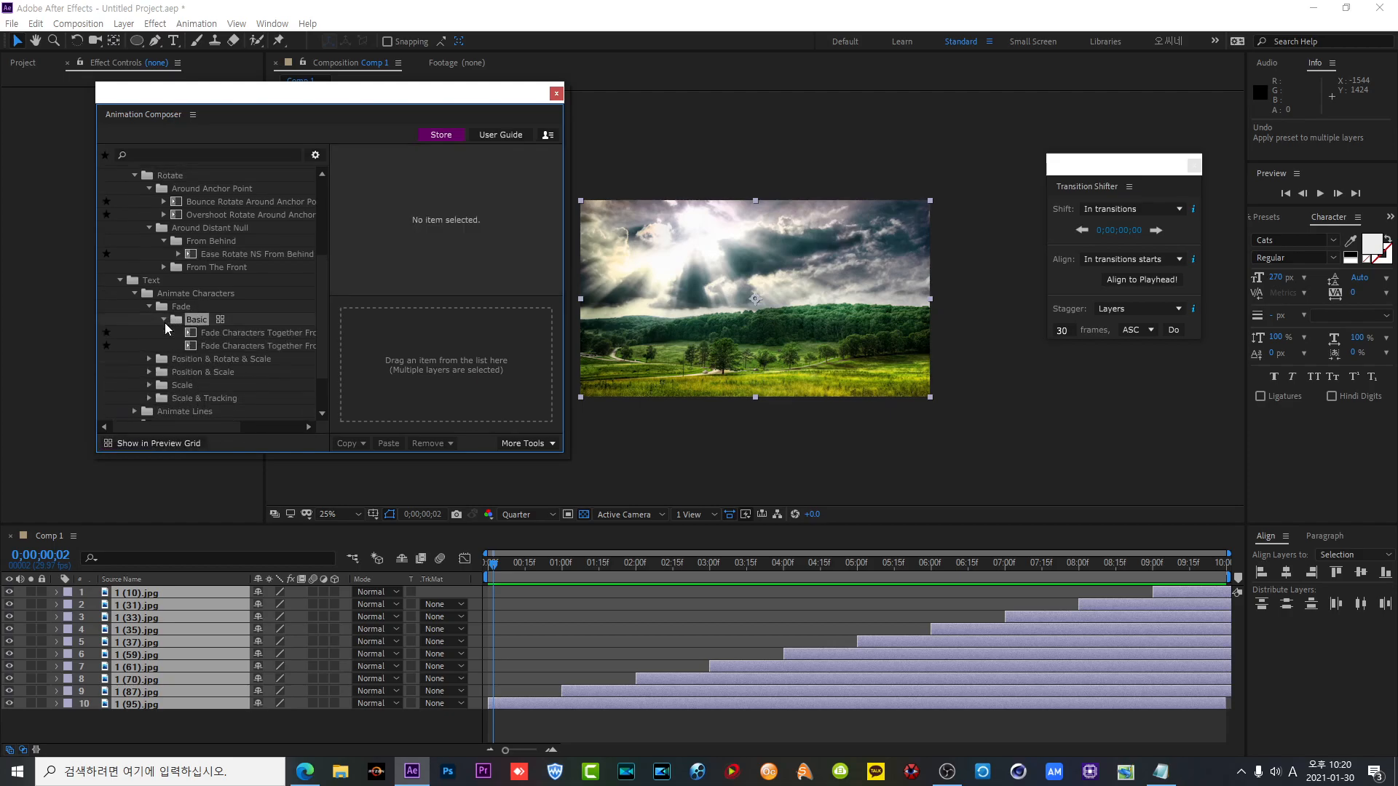
click(212, 333)
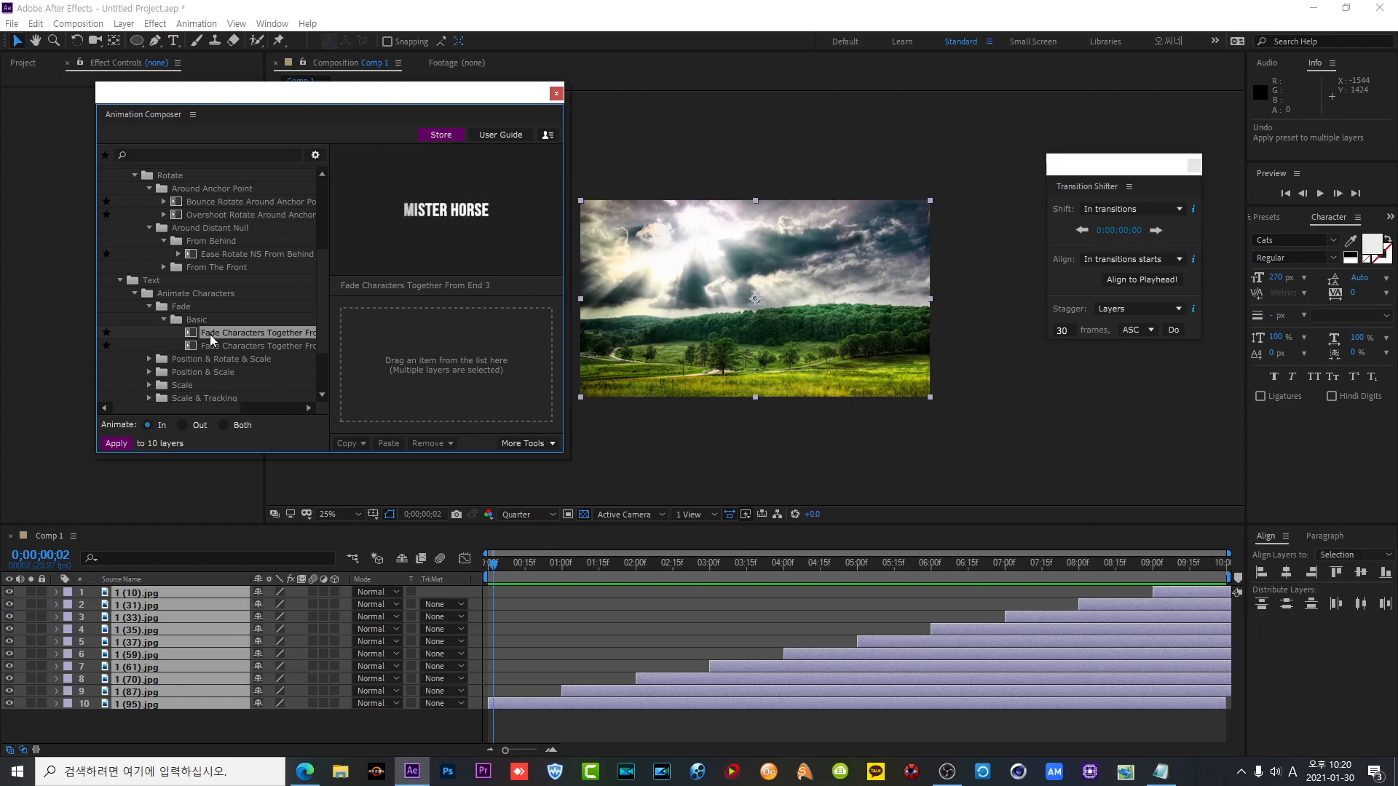
click(255, 348)
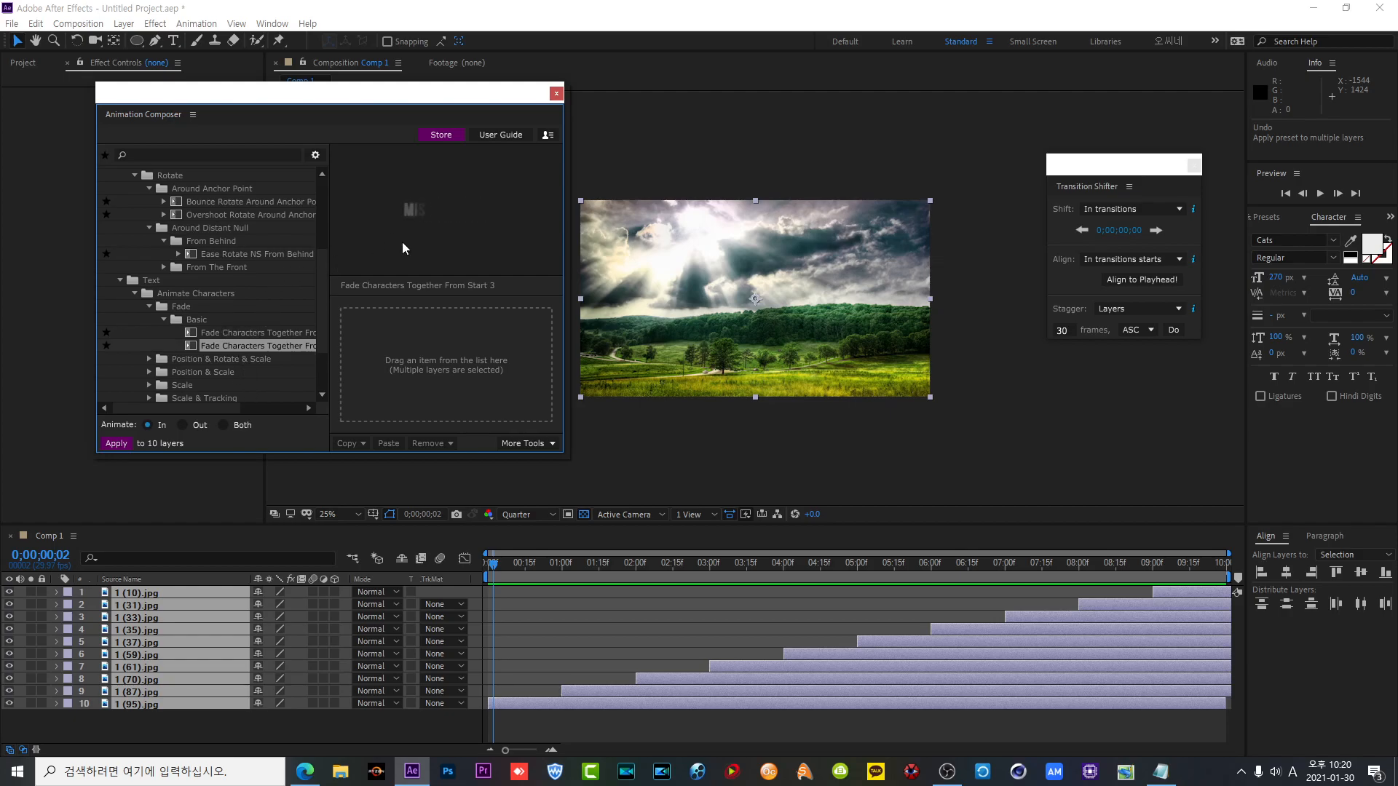
- Apply the Blur & Warp effect preset Gaussian Blur & Wave Warp 2 to the ten image layers and preview the composition
scroll(202, 383, down, 3)
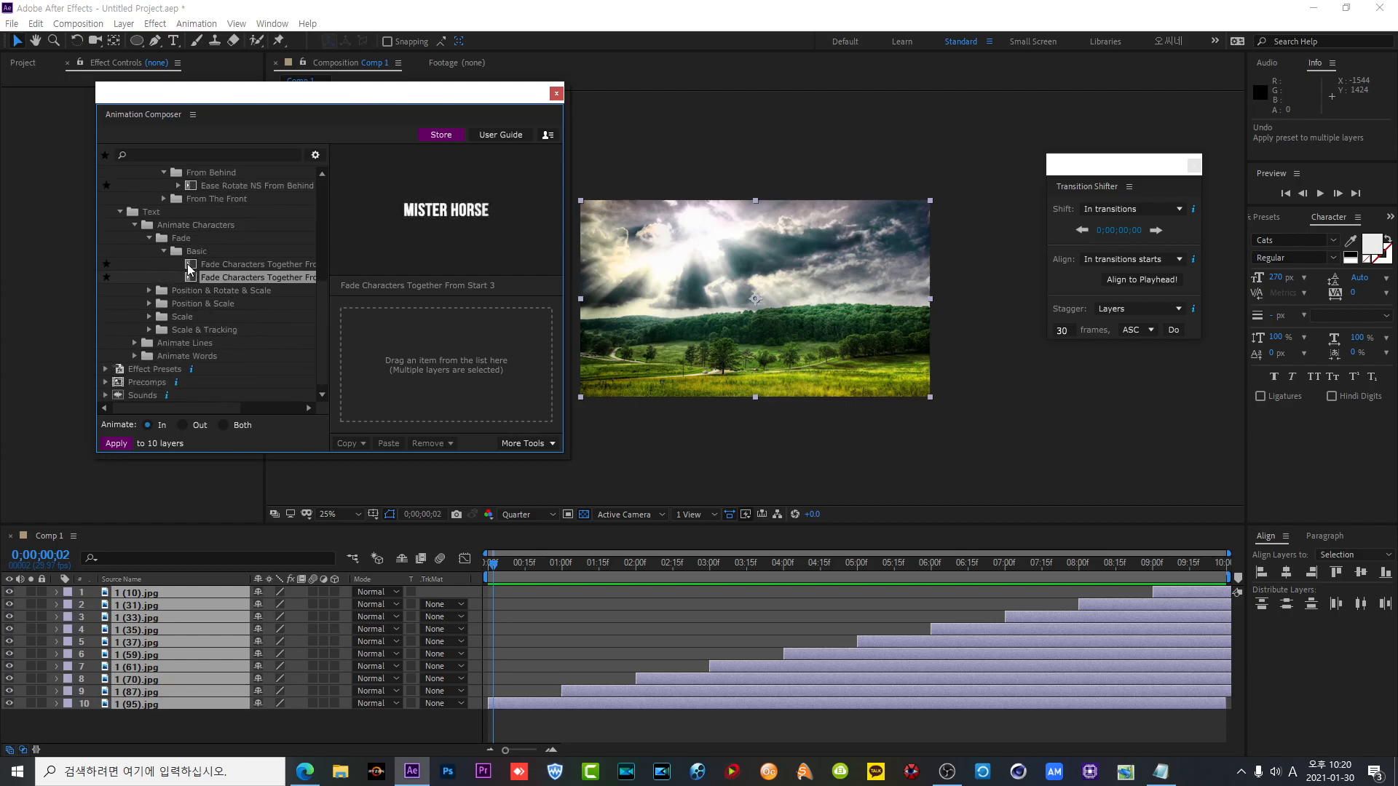
click(107, 370)
click(120, 382)
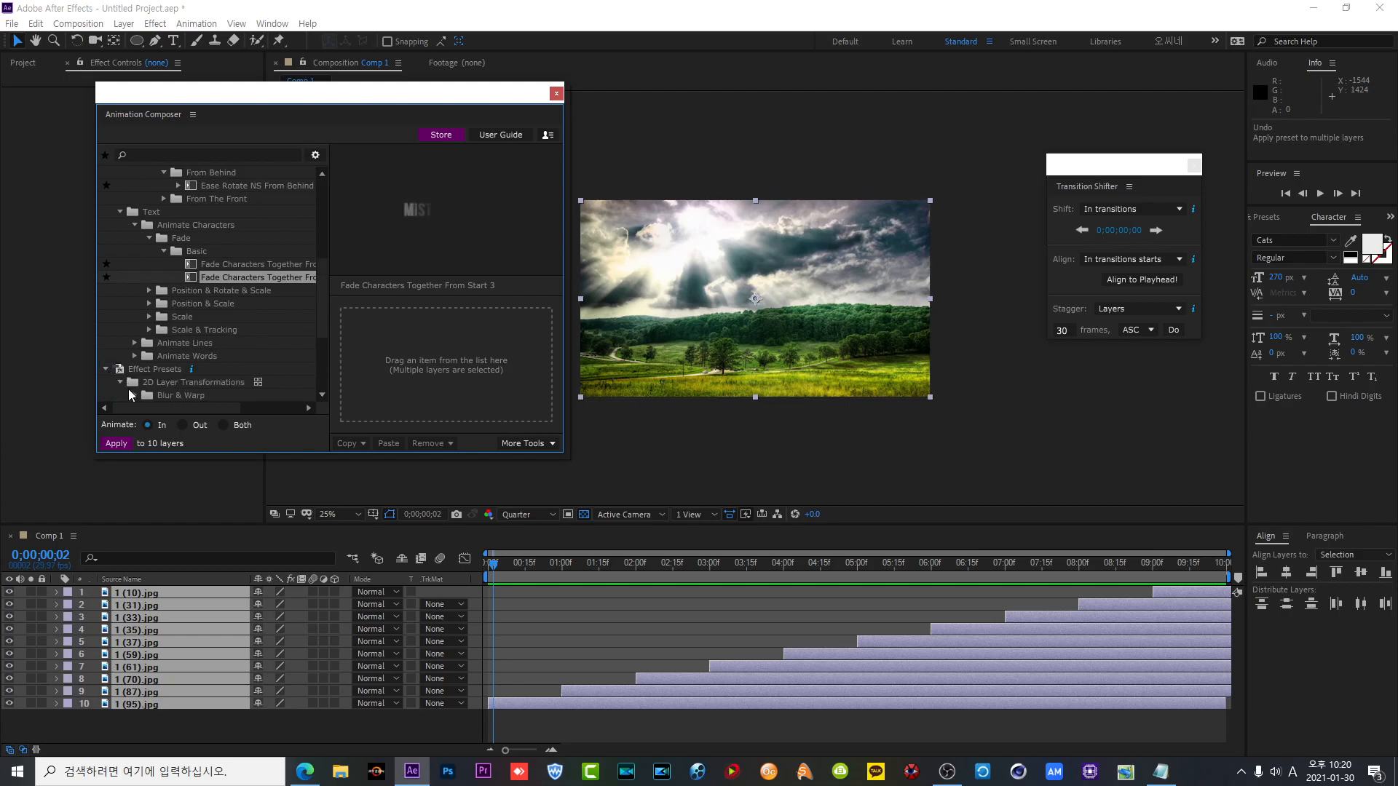
click(134, 396)
scroll(173, 382, down, 1)
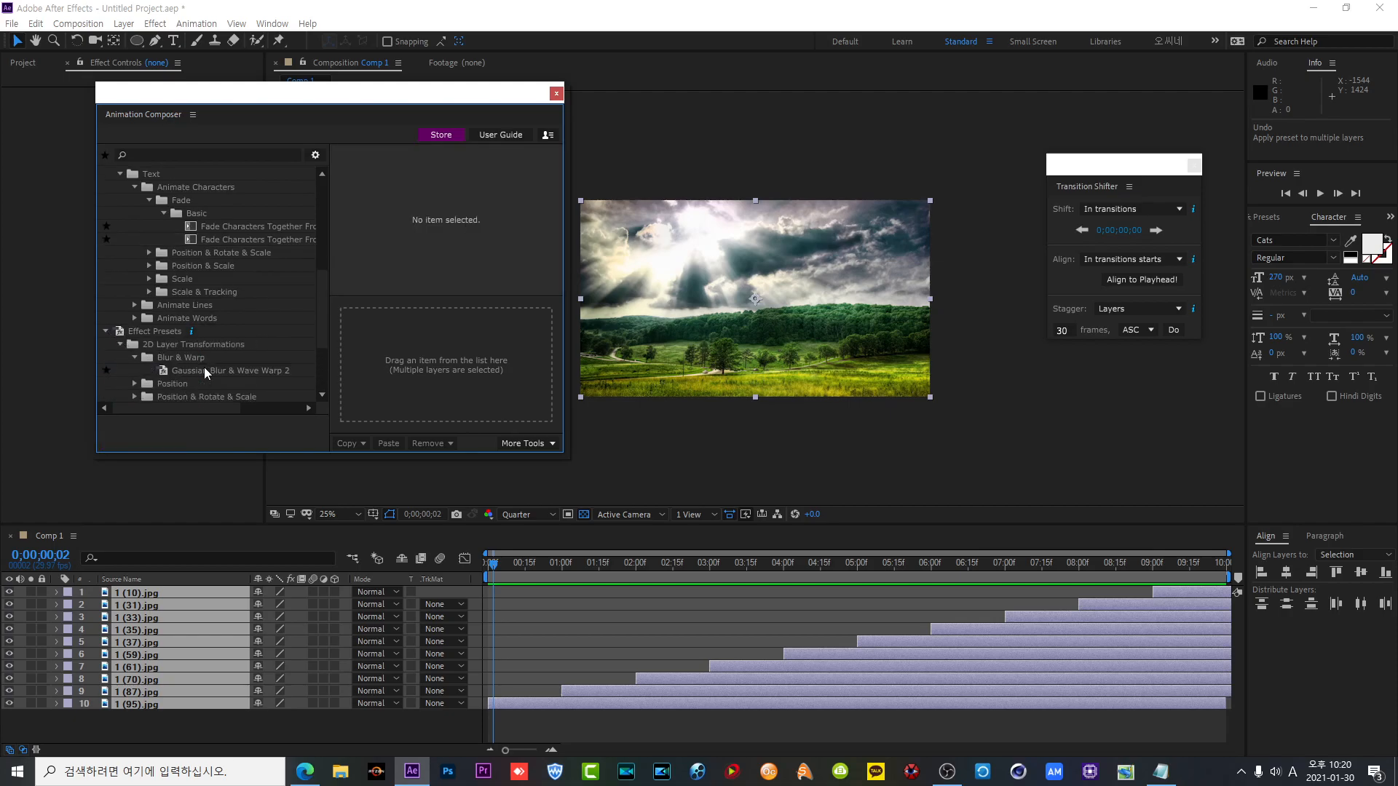
click(183, 371)
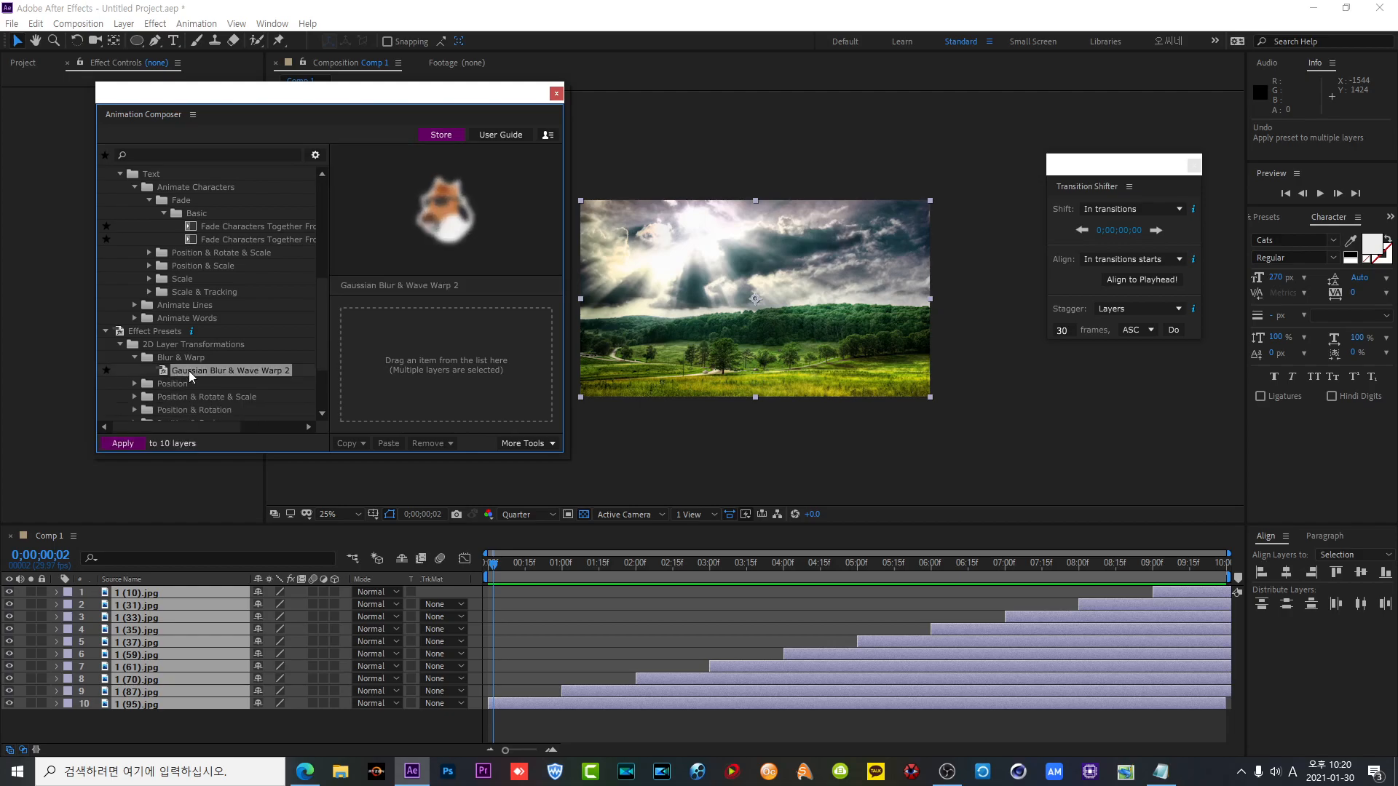
click(125, 445)
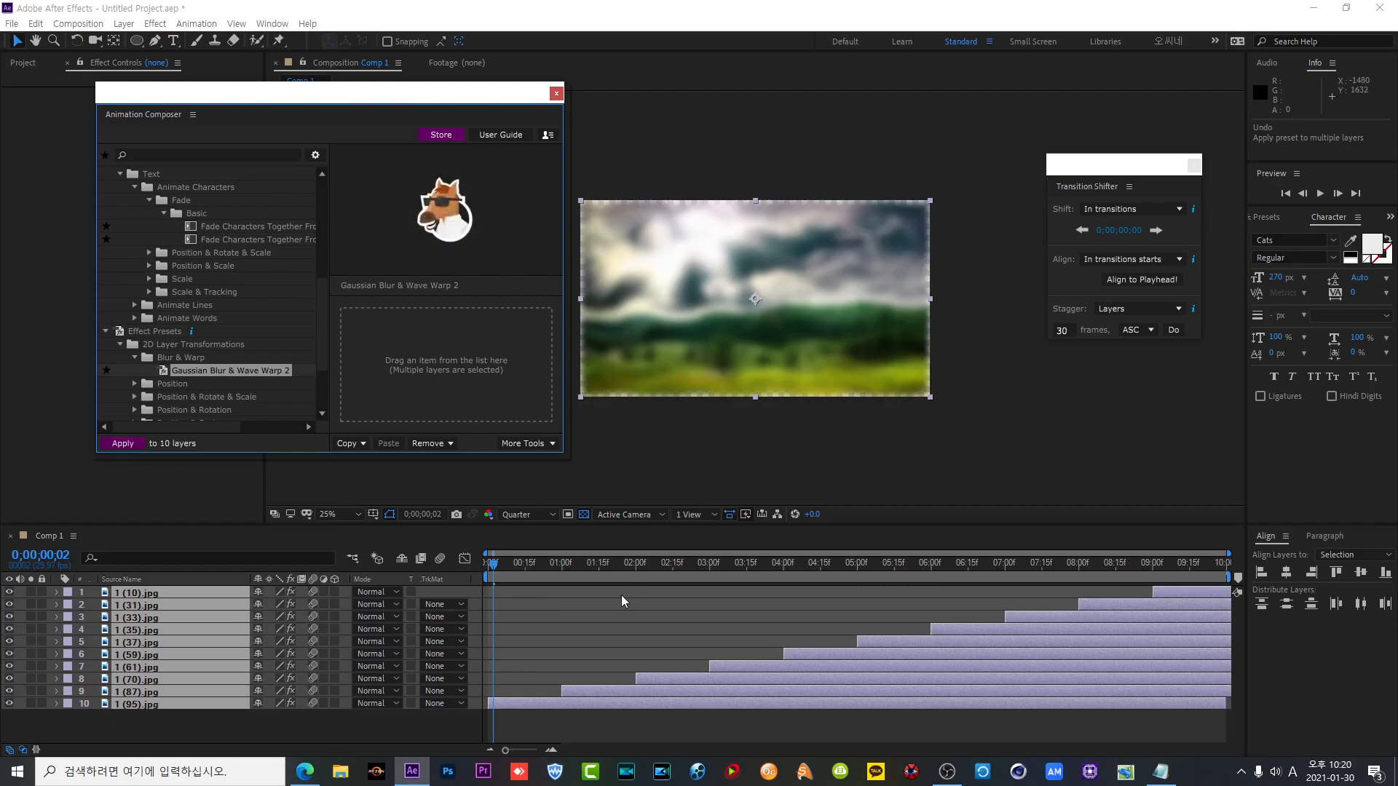
click(1320, 193)
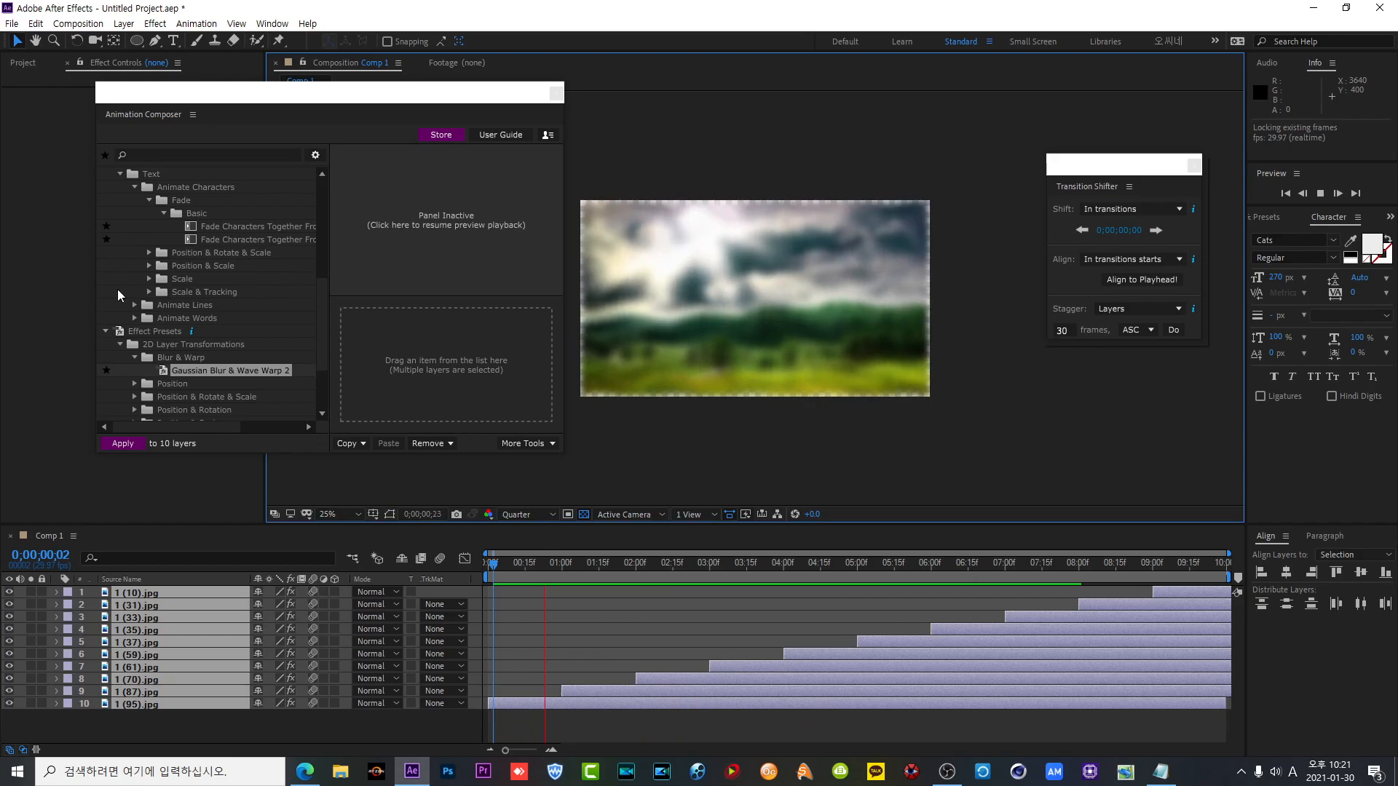
scroll(195, 356, down, 3)
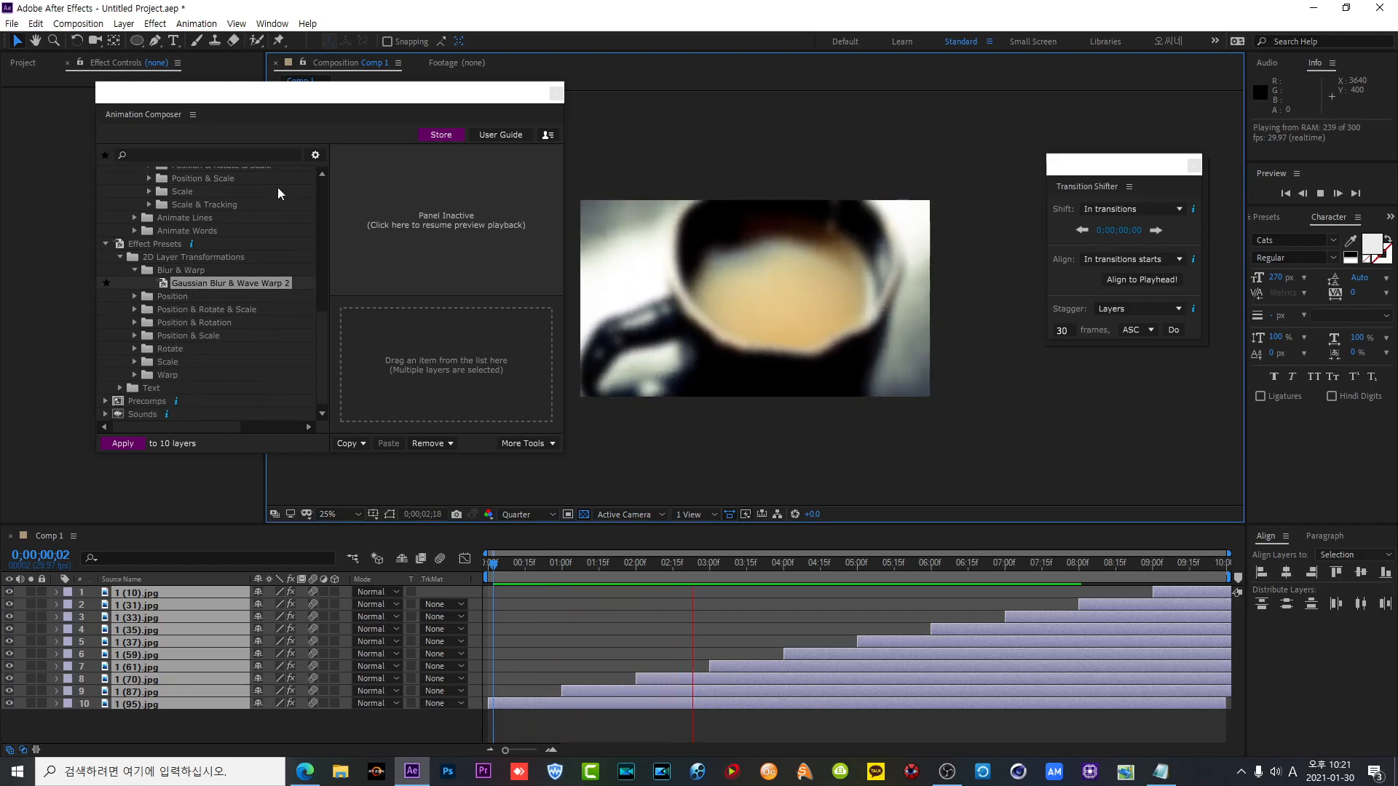
- Close Animation Composer and the Transition Shifter, and stop the composition preview
click(556, 94)
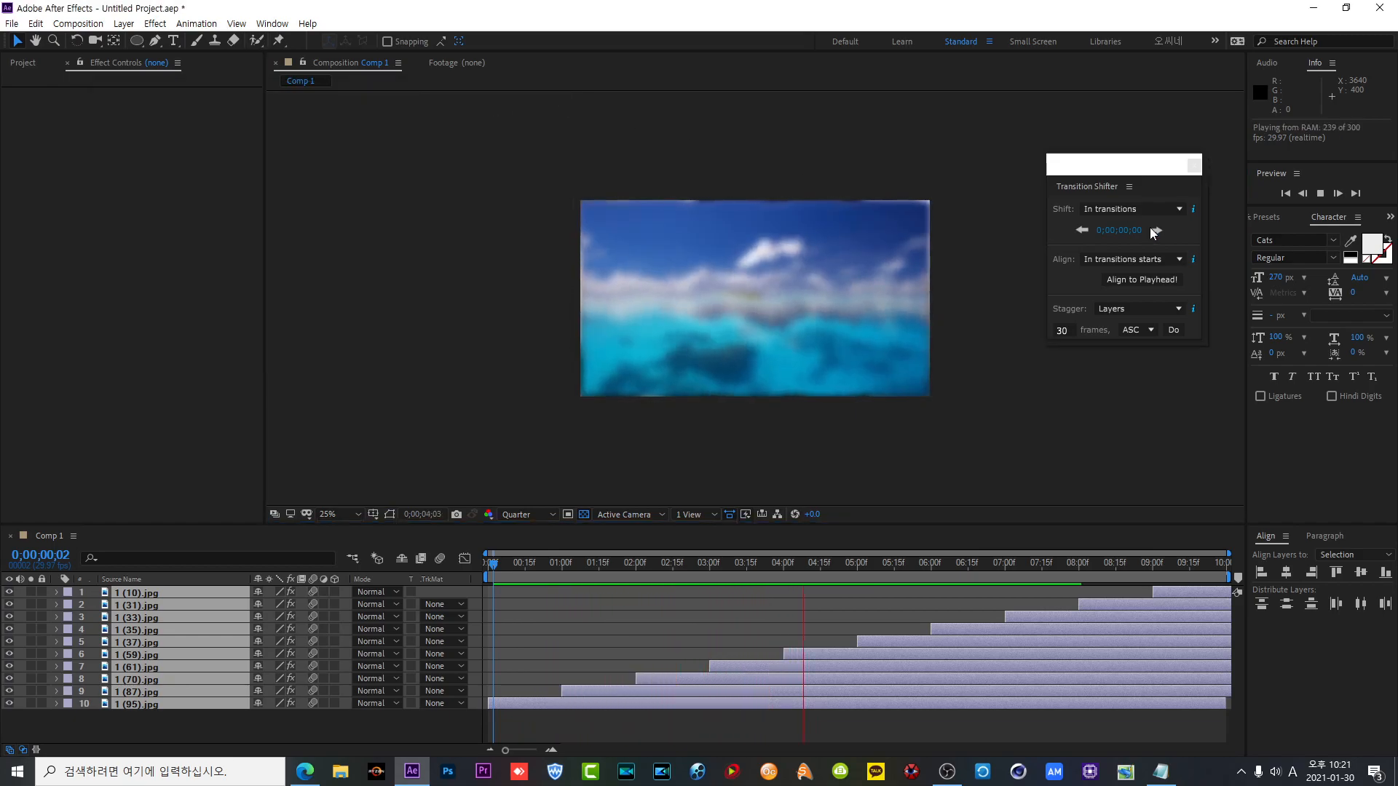
click(1195, 166)
click(575, 415)
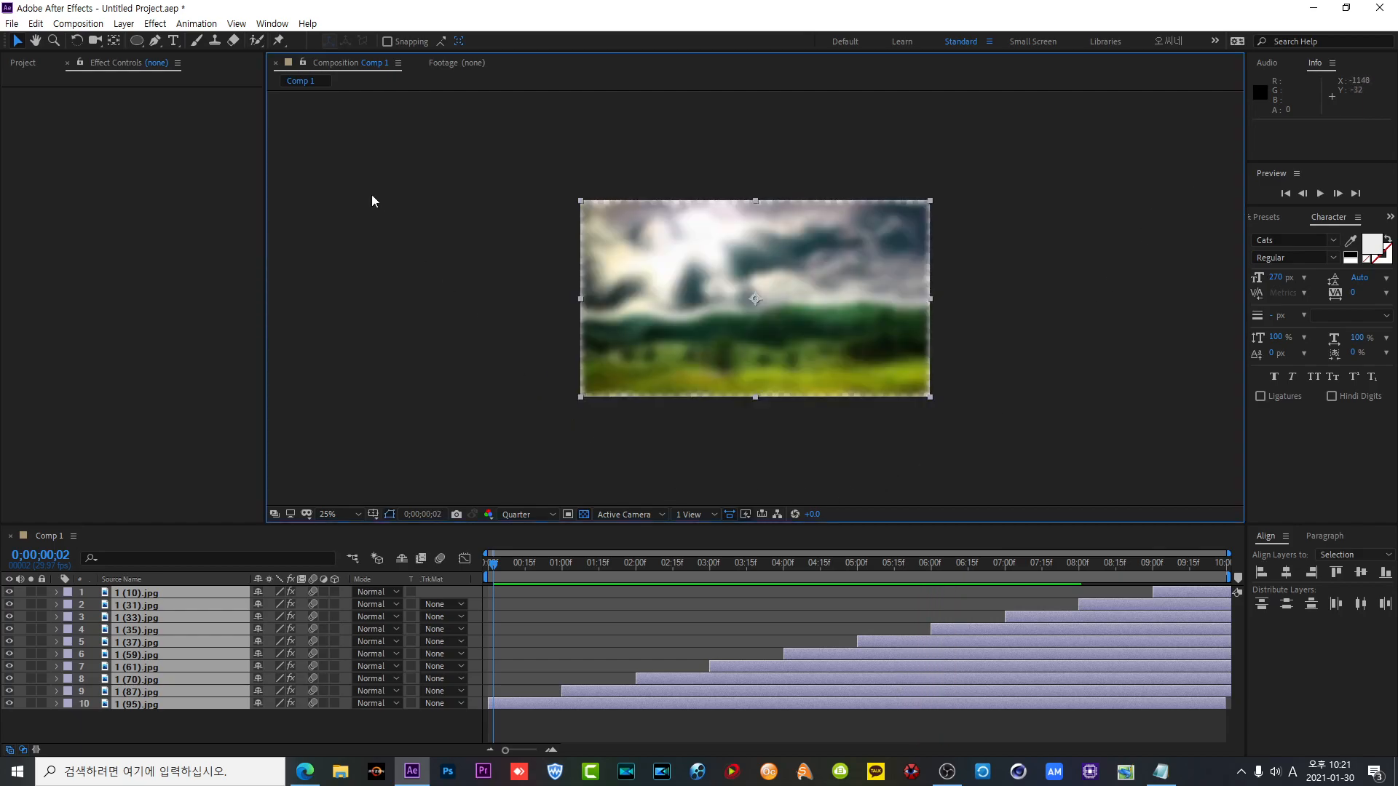
- Review which Animation Composer tools can be opened, leaving them closed, and deselect all layers
click(275, 24)
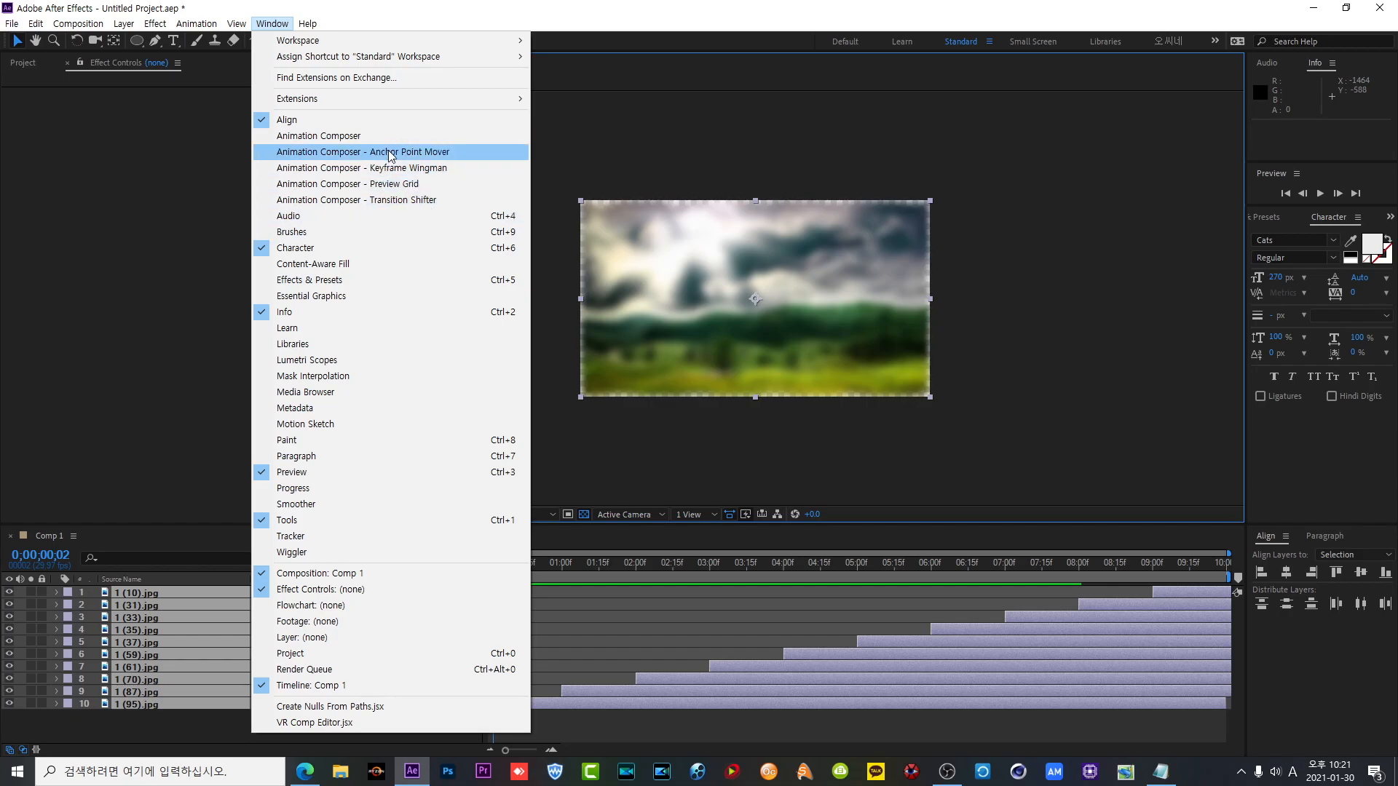
click(609, 129)
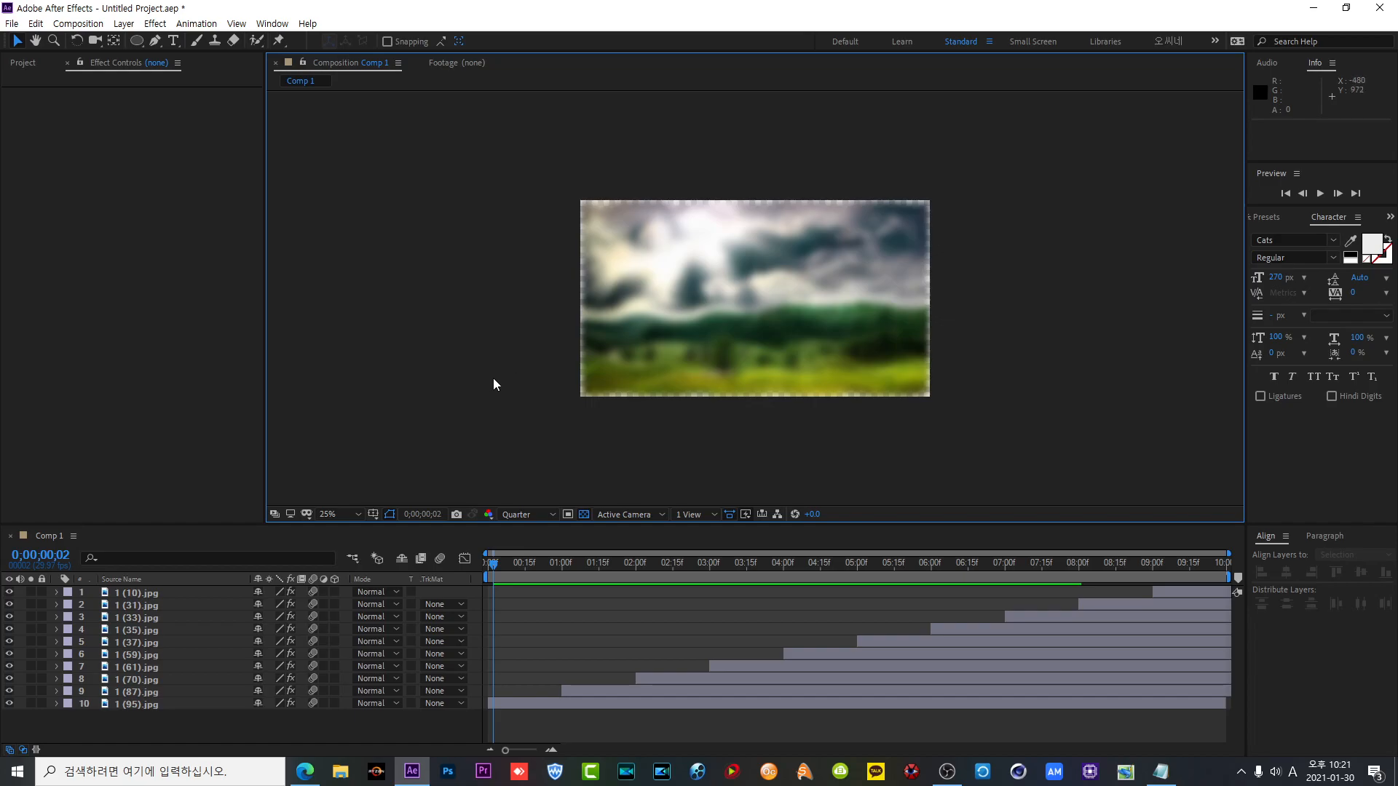
click(281, 24)
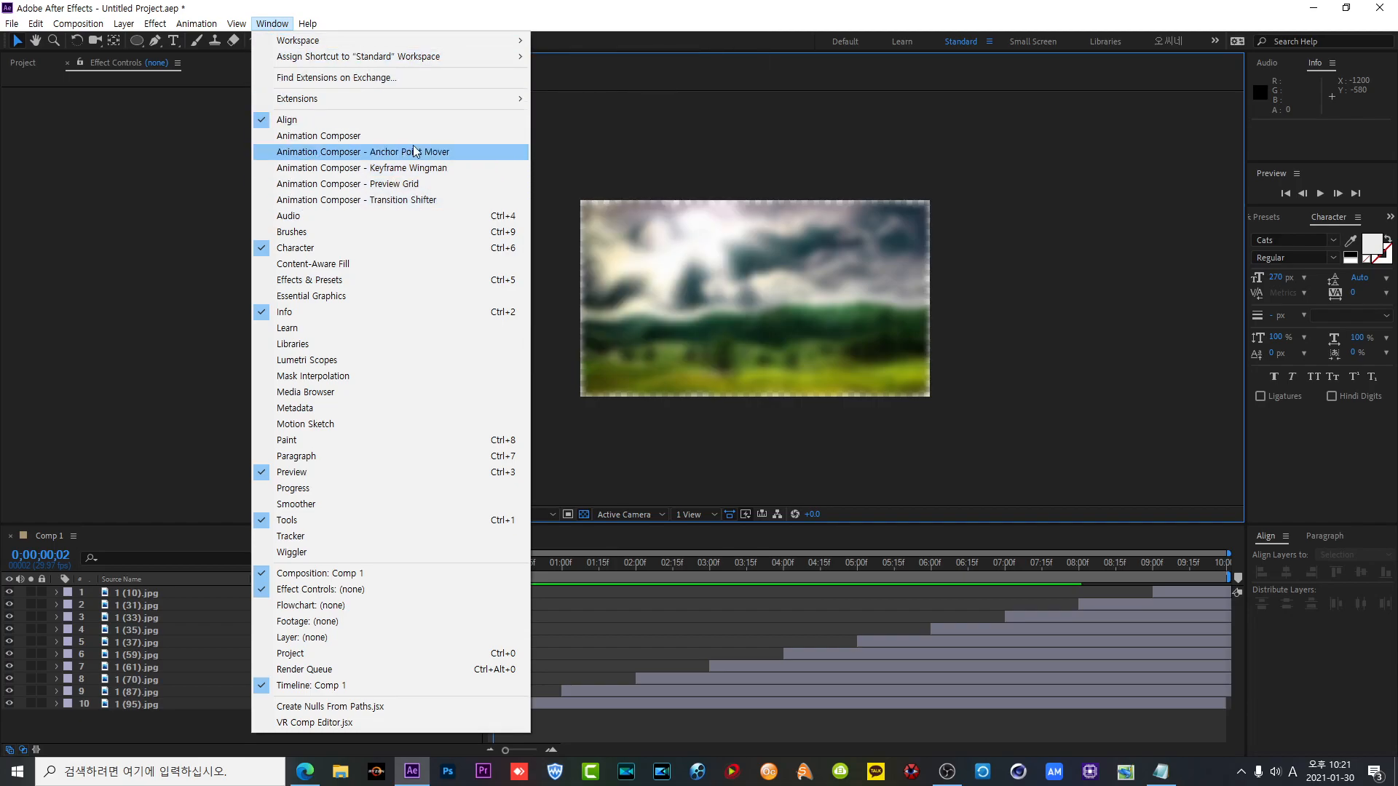
click(630, 175)
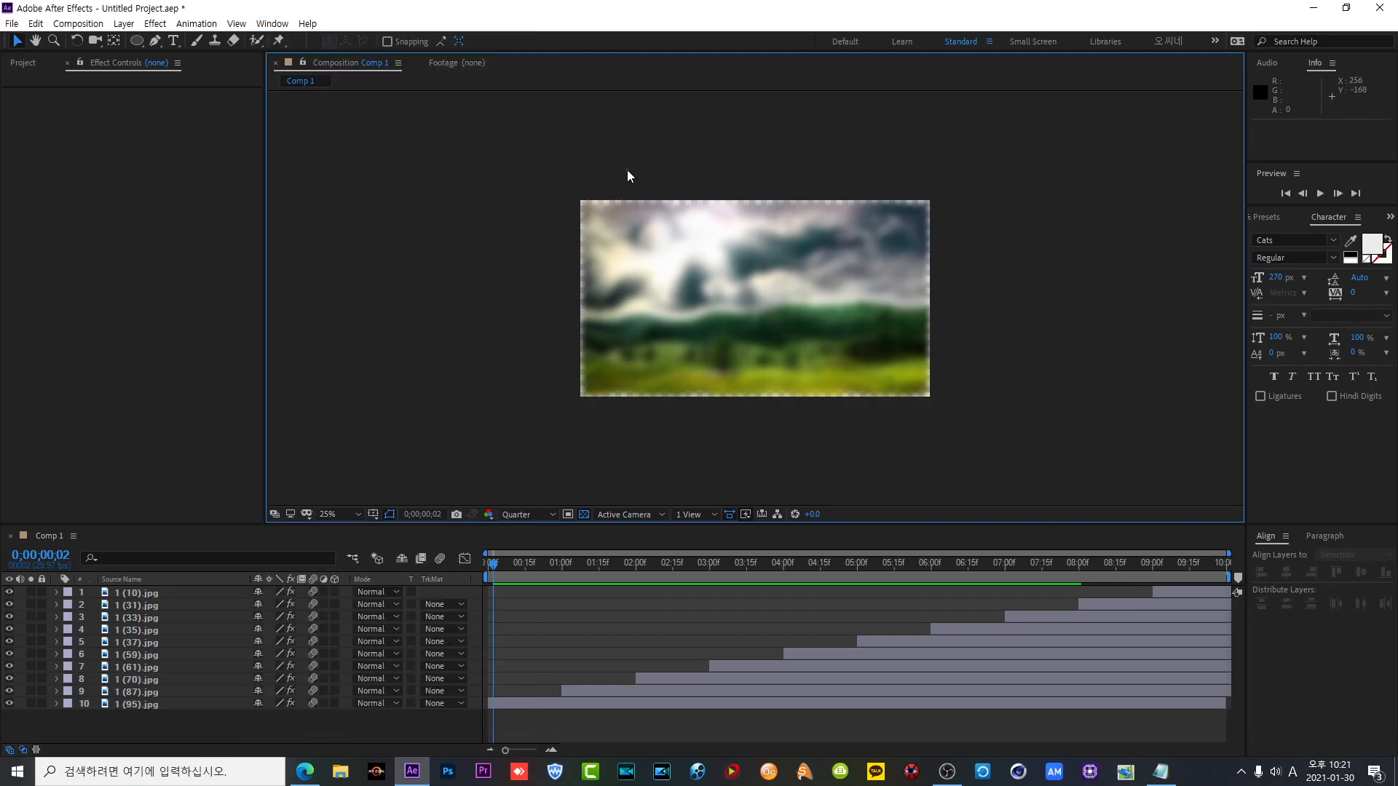